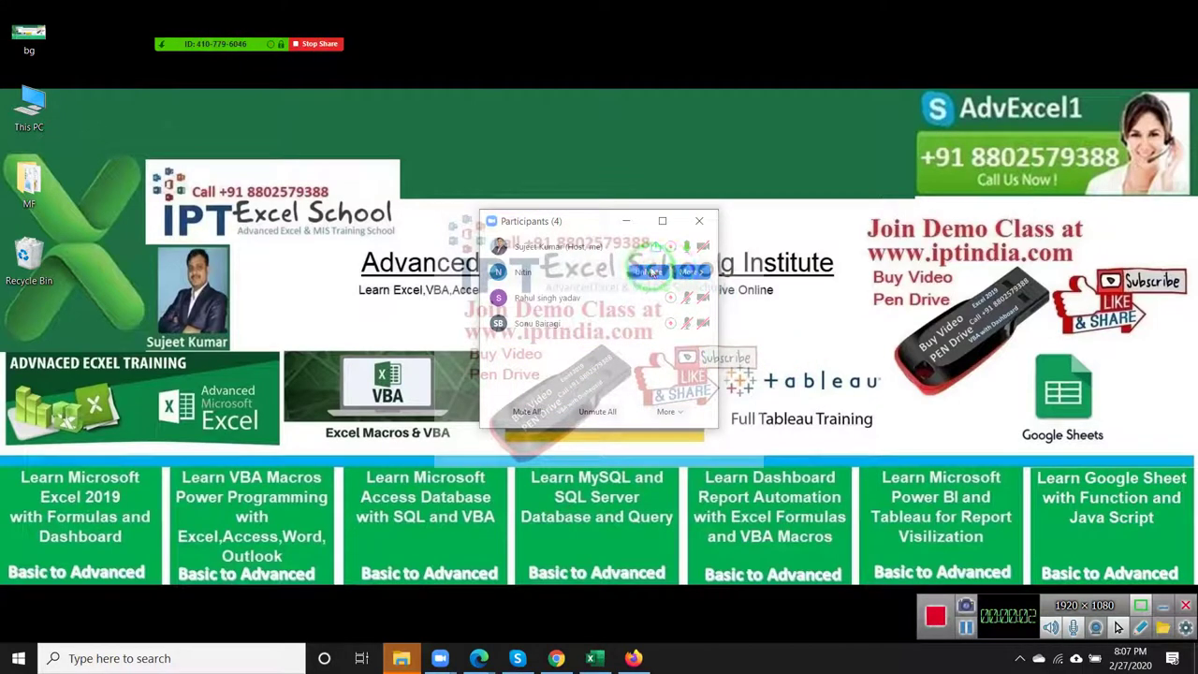
Step: Close the Zoom participants list and the whatapp workbook, answering its save prompt, then search Windows for 'e'
{"action": "left_click", "coordinate": [704, 225]}
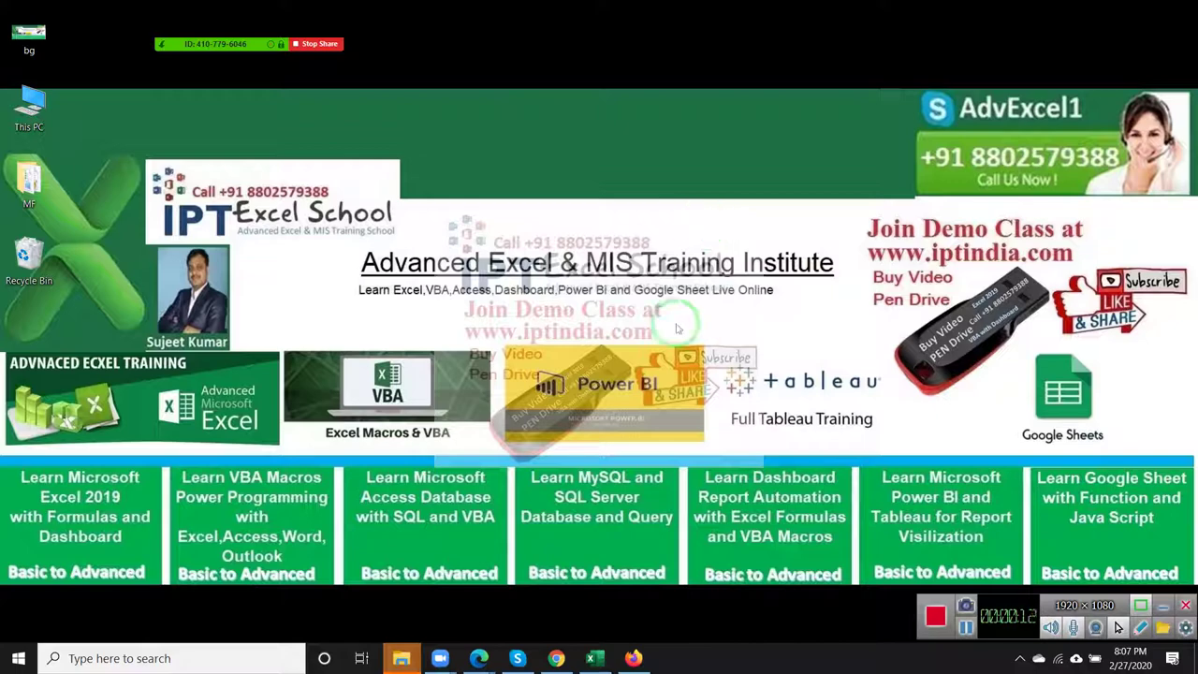
{"action": "left_click", "coordinate": [593, 659]}
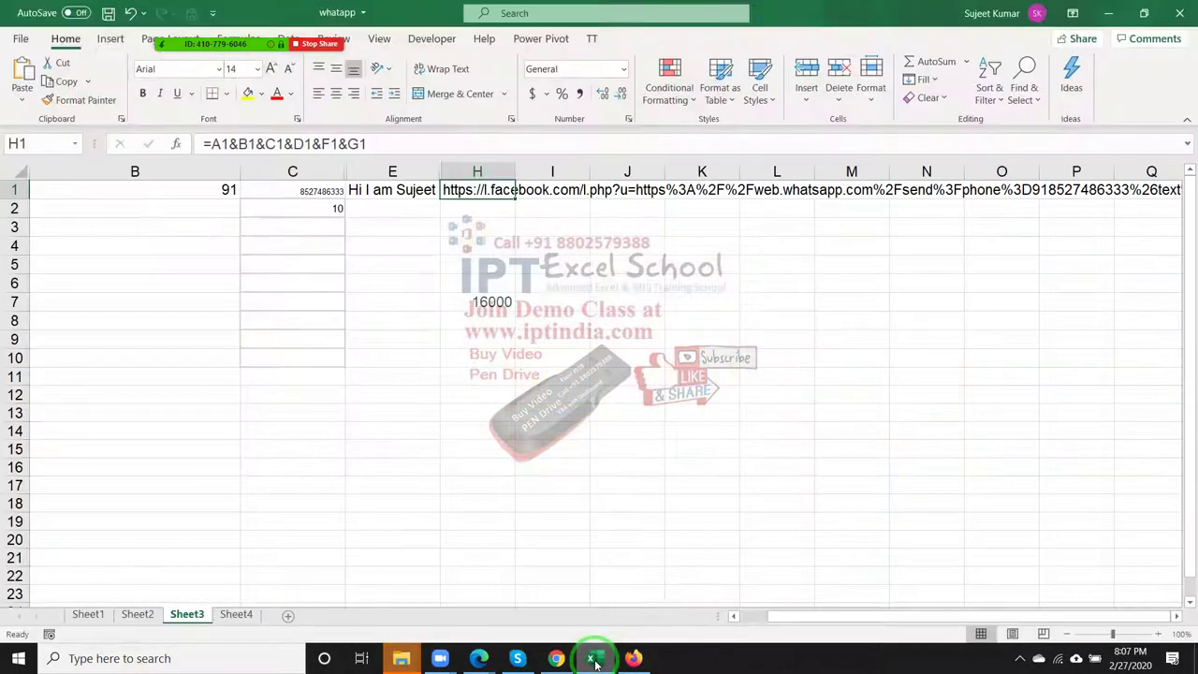
{"action": "left_click", "coordinate": [1180, 12]}
{"action": "left_click", "coordinate": [525, 357]}
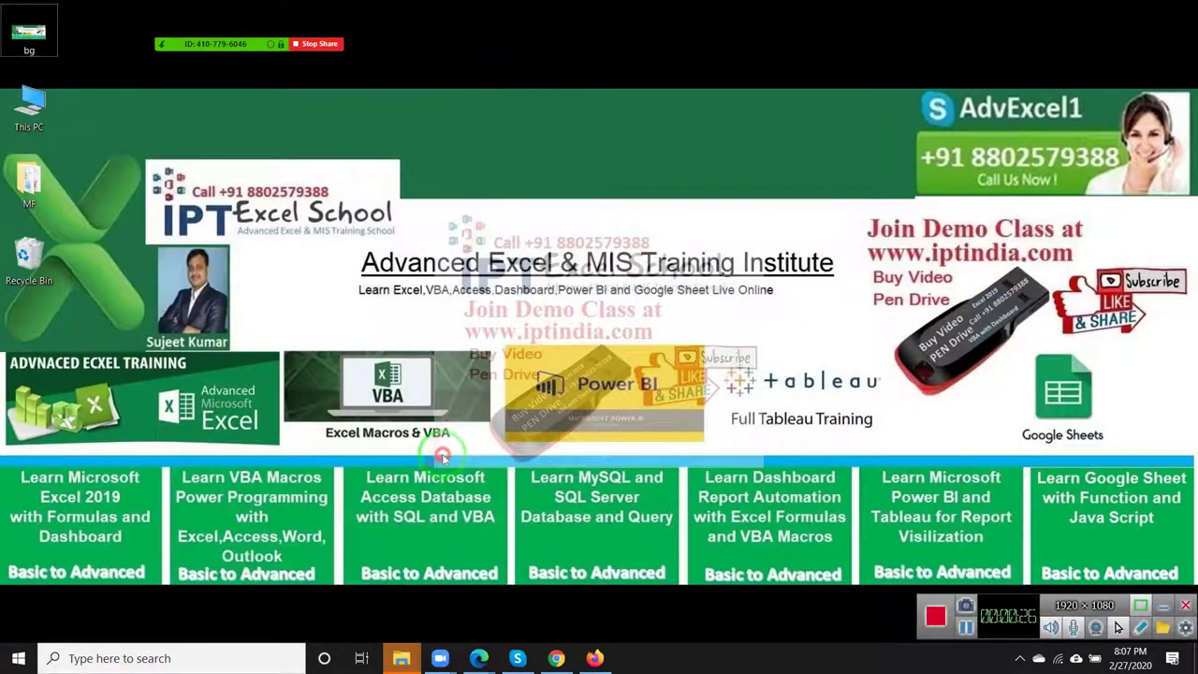
{"action": "key", "text": "super"}
{"action": "type", "text": "e"}
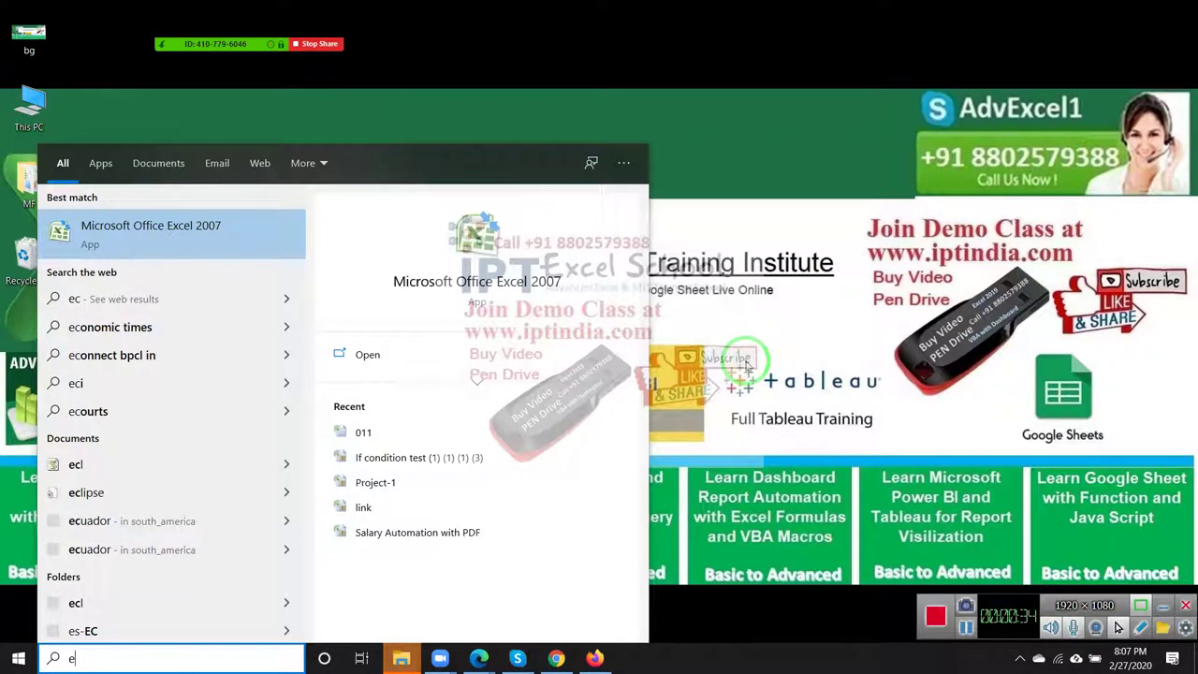
Step: Launch Excel from Windows search and create a new blank workbook
{"action": "type", "text": "xce"}
{"action": "left_click_drag", "start_coordinate": [746, 367], "coordinate": [560, 245]}
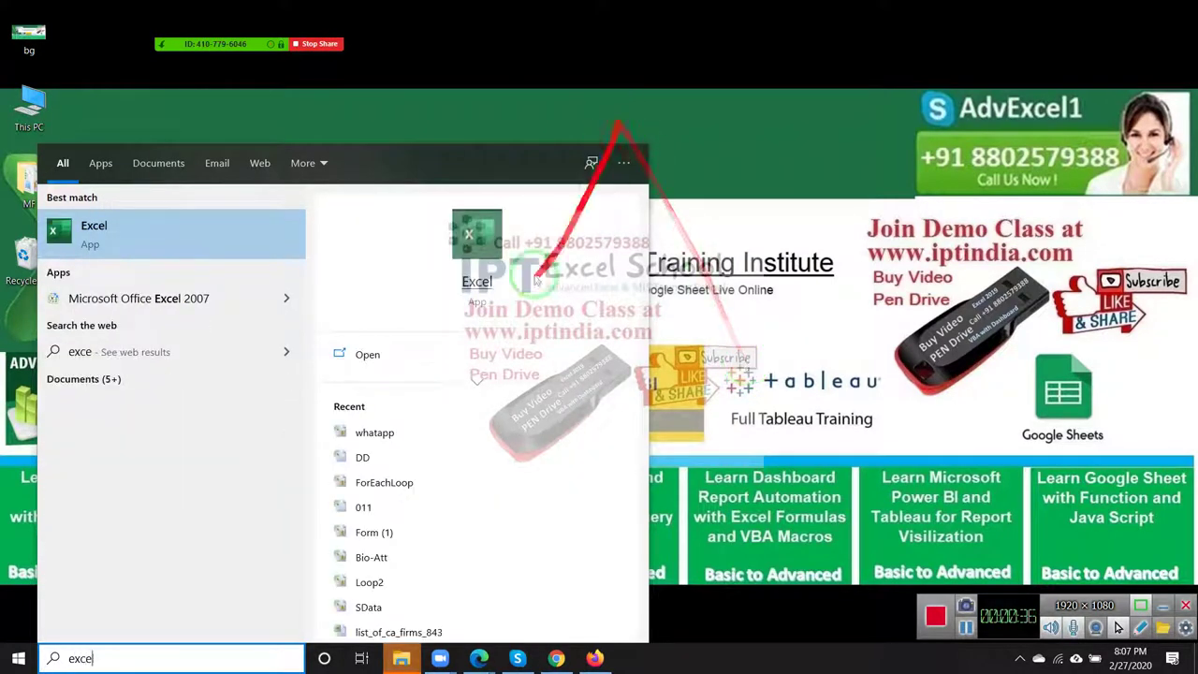
{"action": "key", "text": "Return"}
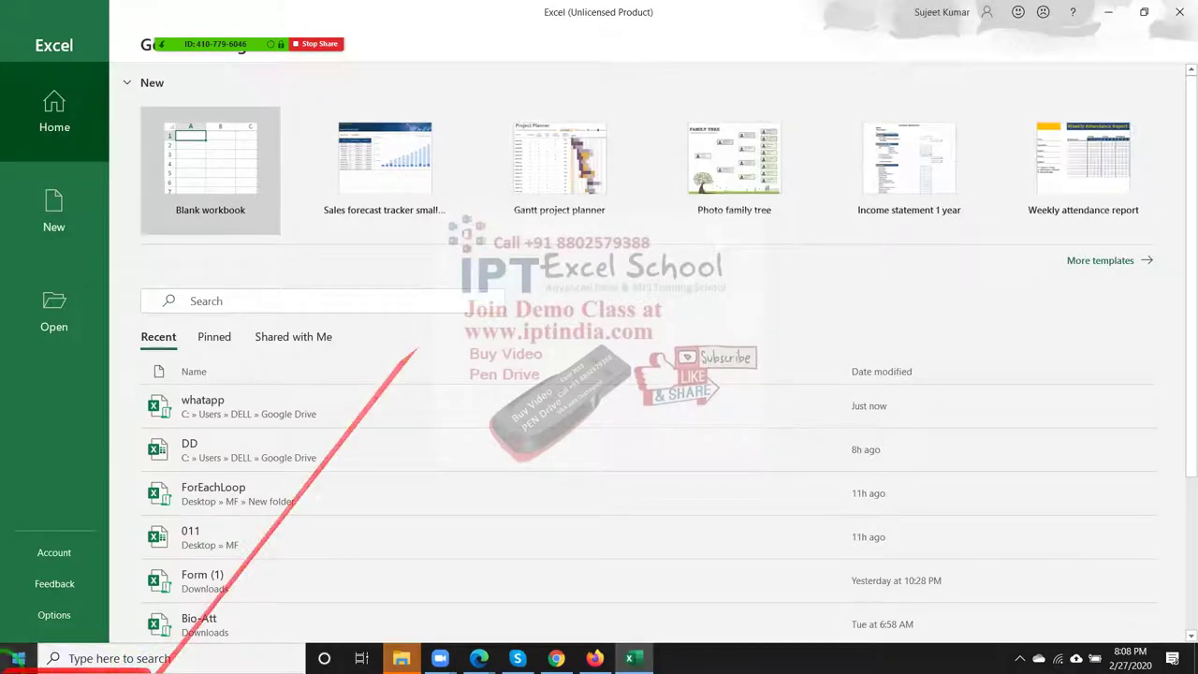
{"action": "scroll", "coordinate": [215, 500], "scroll_direction": "down", "scroll_amount": 1}
{"action": "scroll", "coordinate": [234, 489], "scroll_direction": "up", "scroll_amount": 1}
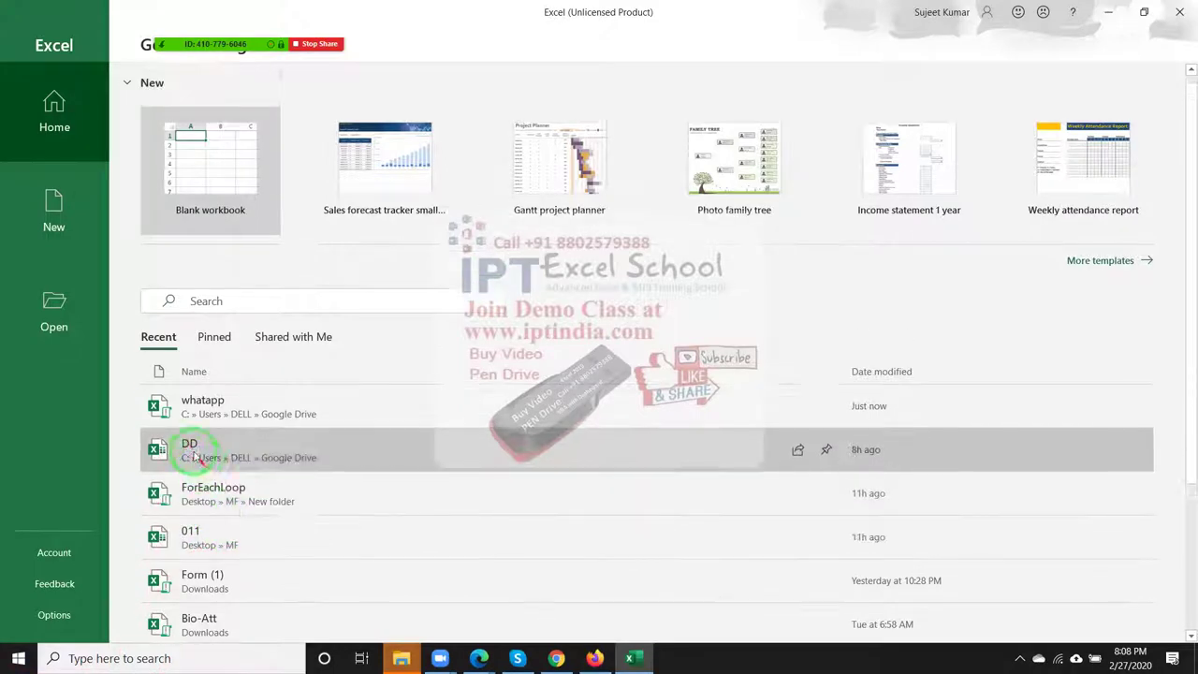
{"action": "left_click", "coordinate": [172, 130]}
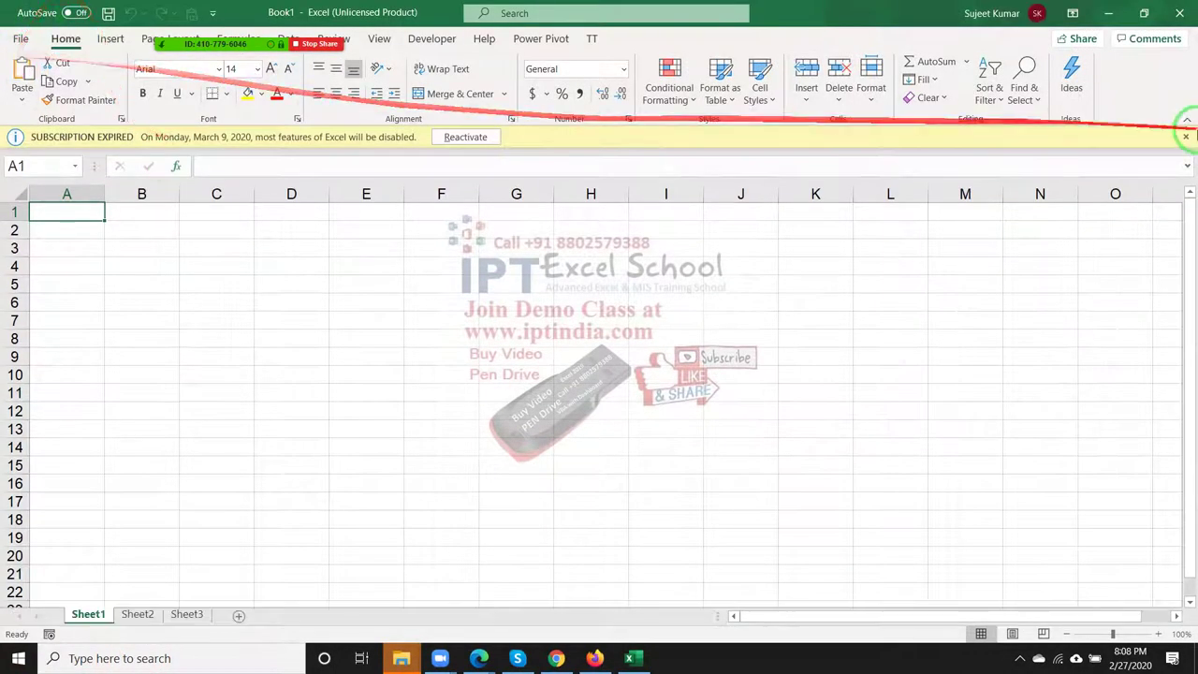
Step: Dismiss the subscription notice and open the ForEachLoop workbook from the recent files list
{"action": "left_click", "coordinate": [1187, 138]}
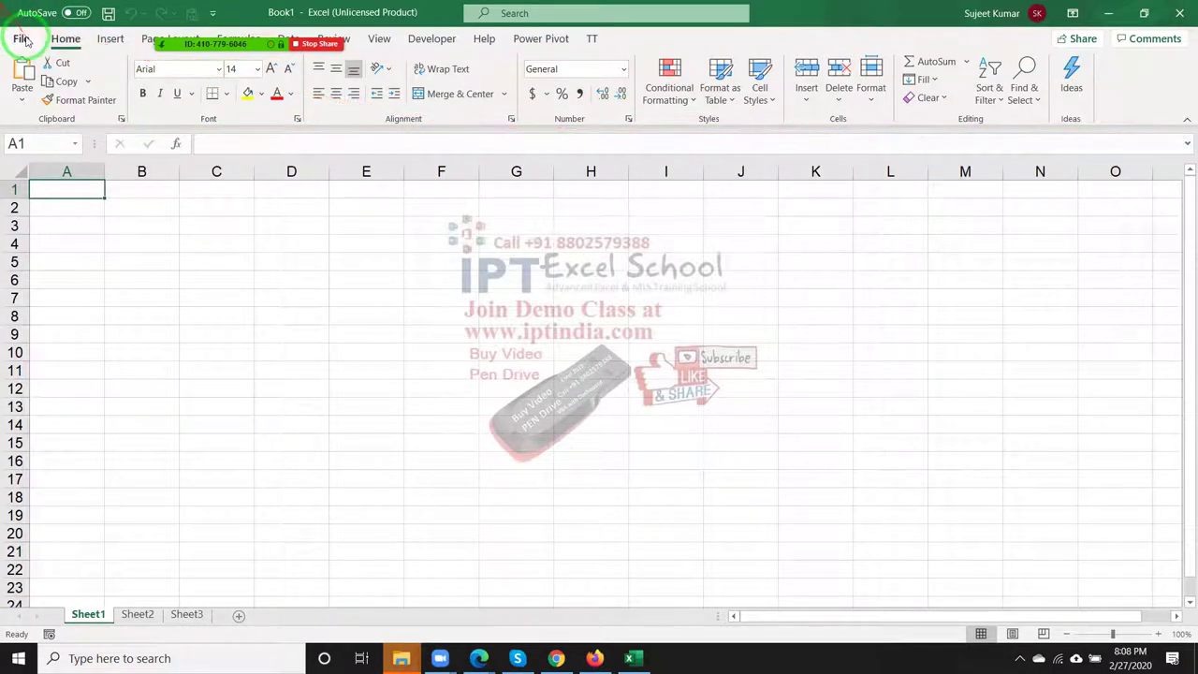
{"action": "left_click", "coordinate": [21, 38]}
{"action": "scroll", "coordinate": [309, 394], "scroll_direction": "down", "scroll_amount": 1}
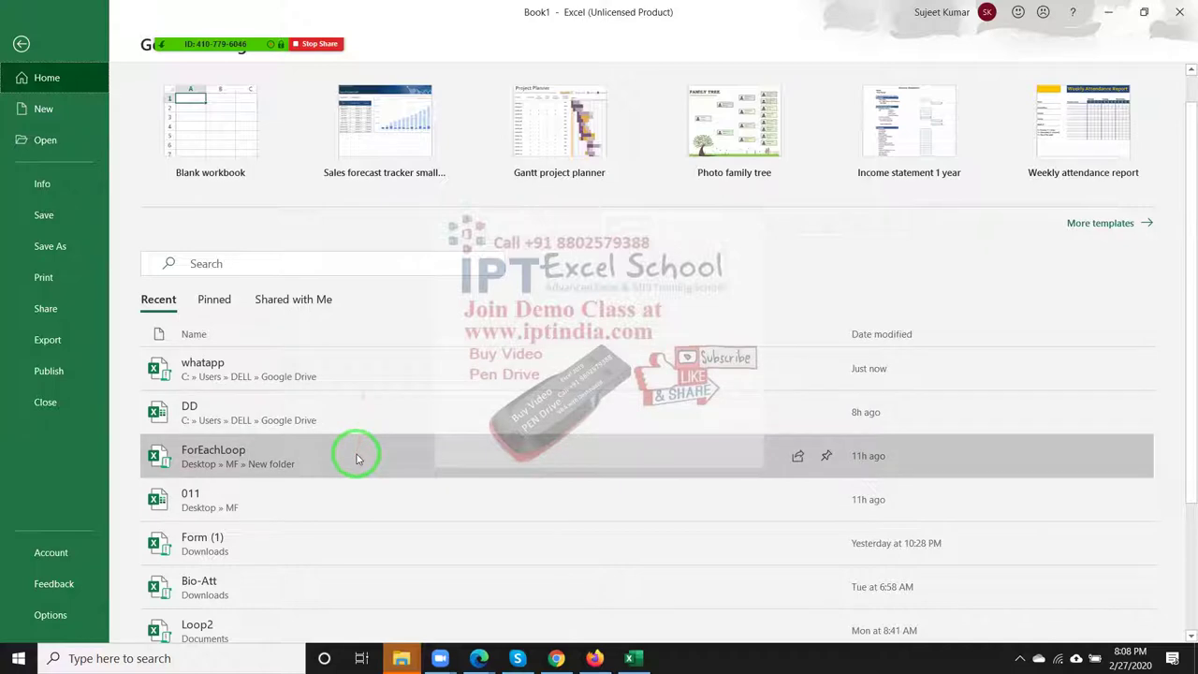
{"action": "left_click", "coordinate": [356, 458]}
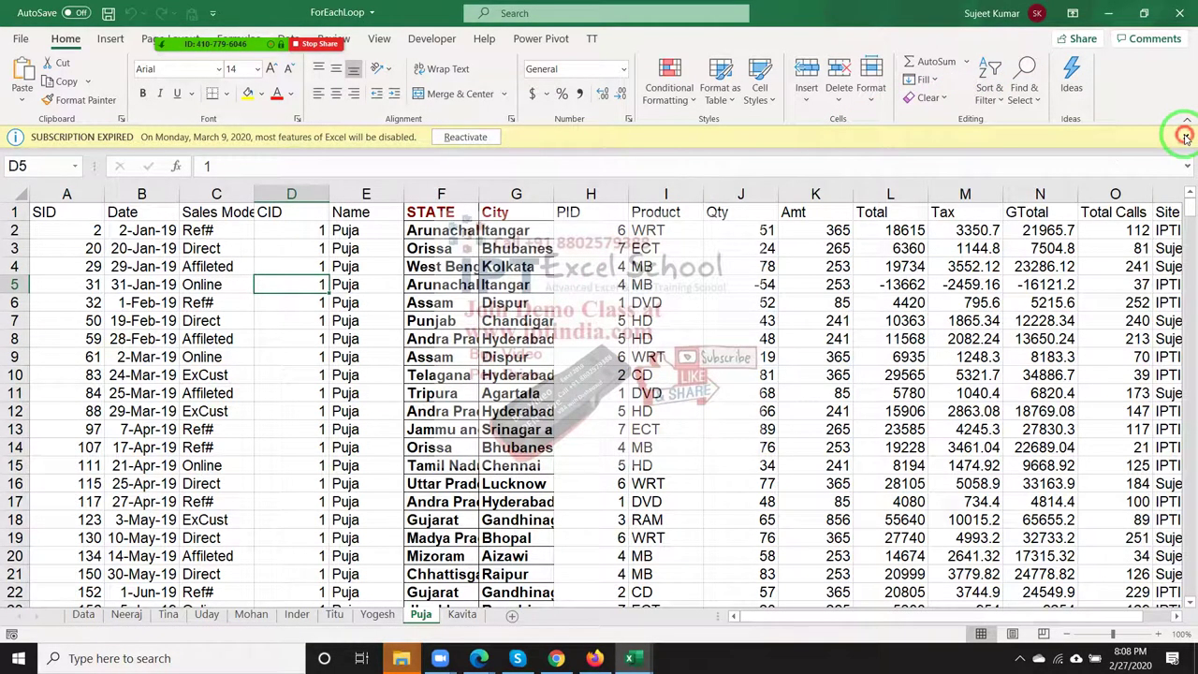
Step: Delete the nine per-person sheets Neeraj through Kavita, add a blank Sheet1, and return to Data
{"action": "left_click", "coordinate": [1187, 139]}
{"action": "left_click", "coordinate": [127, 618]}
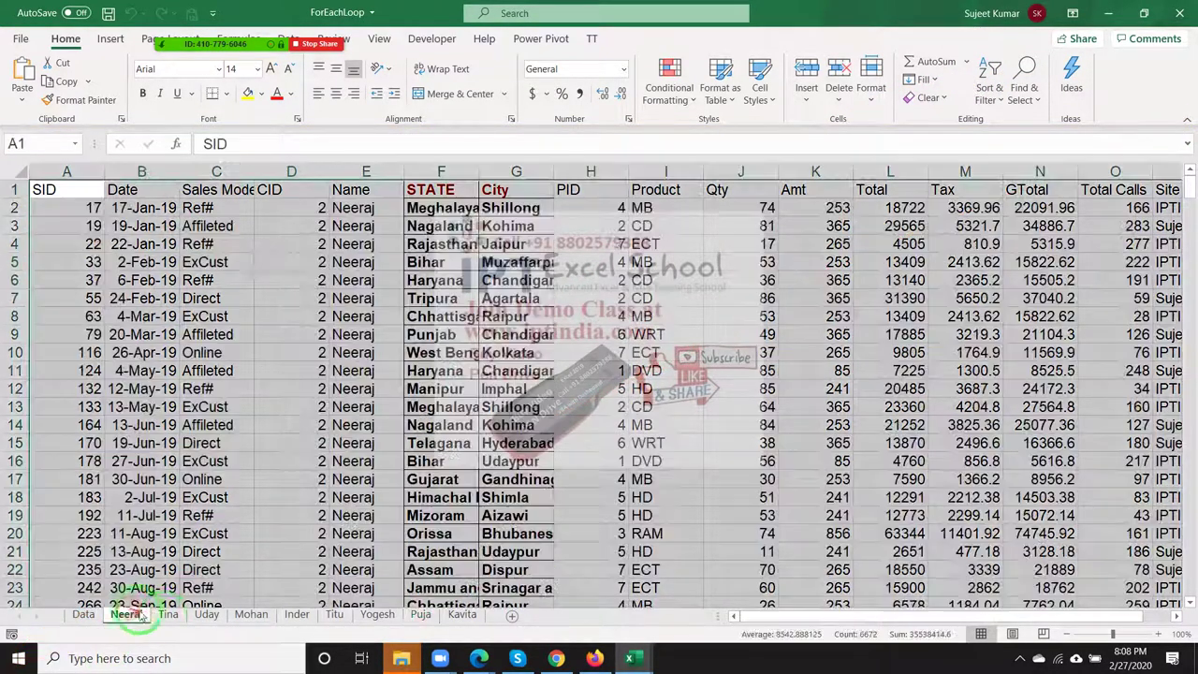
{"action": "left_click", "coordinate": [456, 618], "text": "shift"}
{"action": "left_click", "coordinate": [459, 615]}
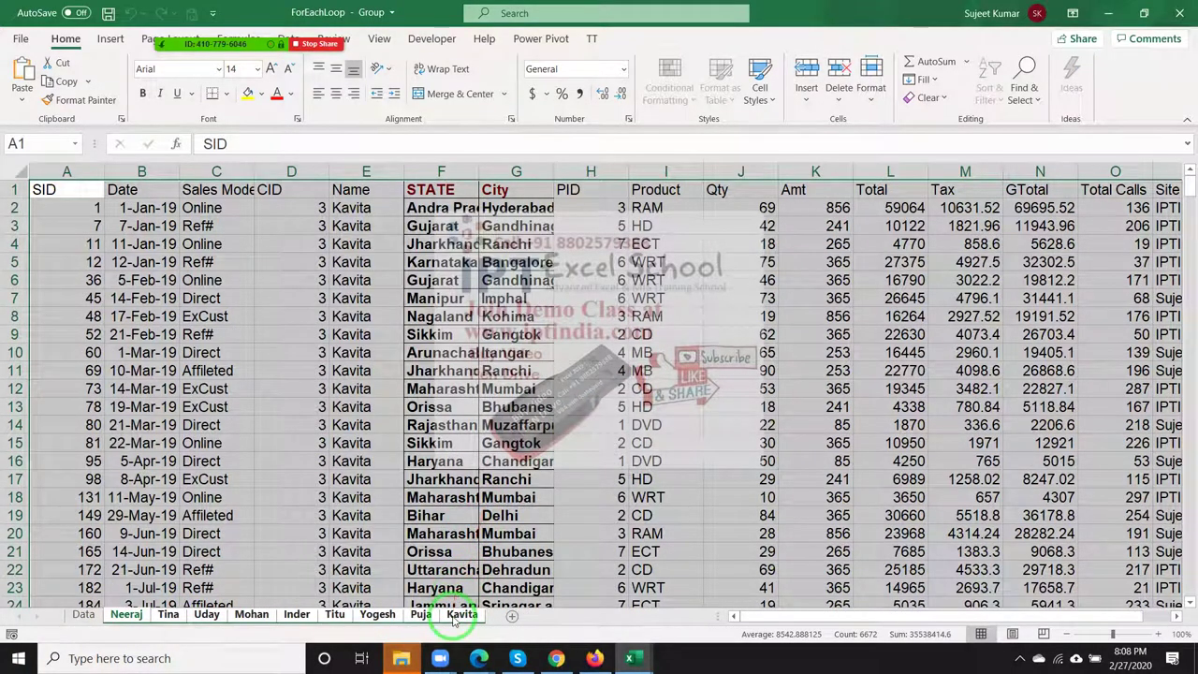
{"action": "right_click", "coordinate": [456, 618]}
{"action": "left_click", "coordinate": [501, 396]}
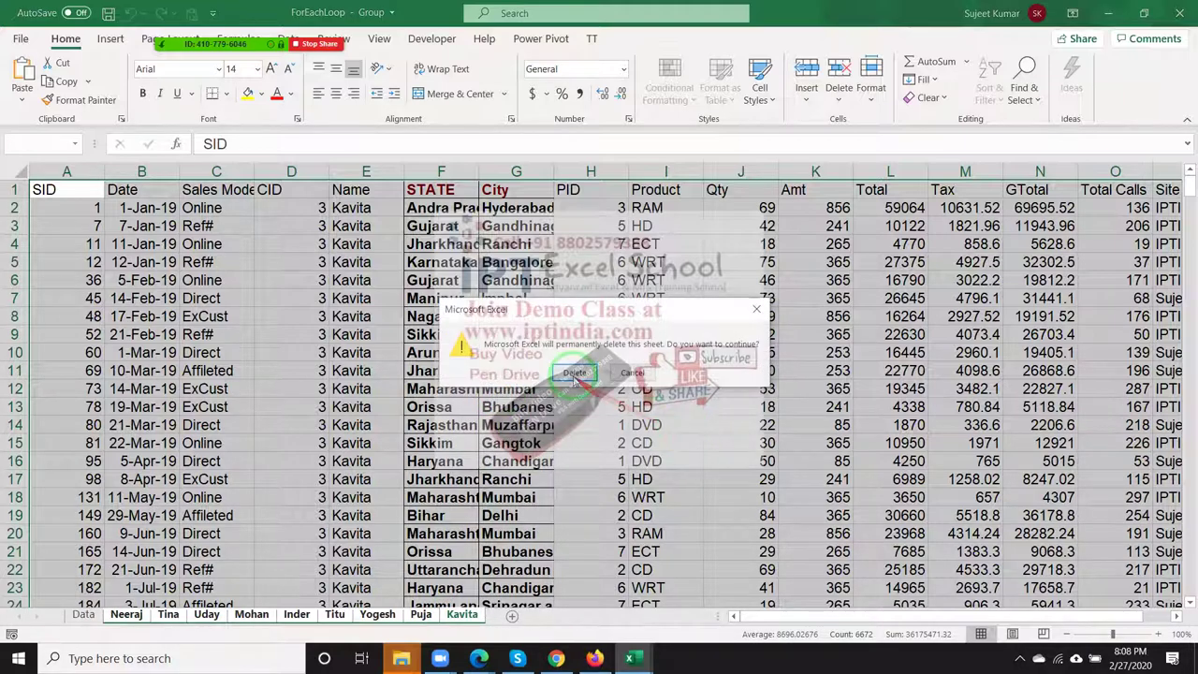
{"action": "left_click", "coordinate": [574, 375]}
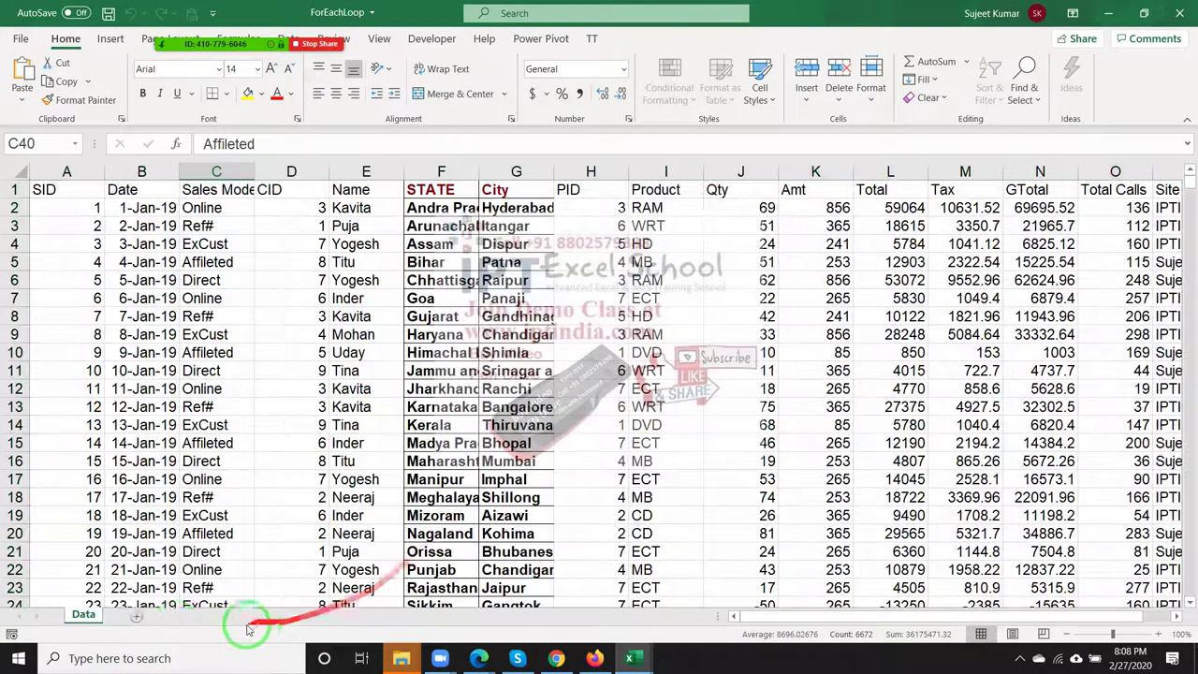
{"action": "left_click", "coordinate": [107, 616]}
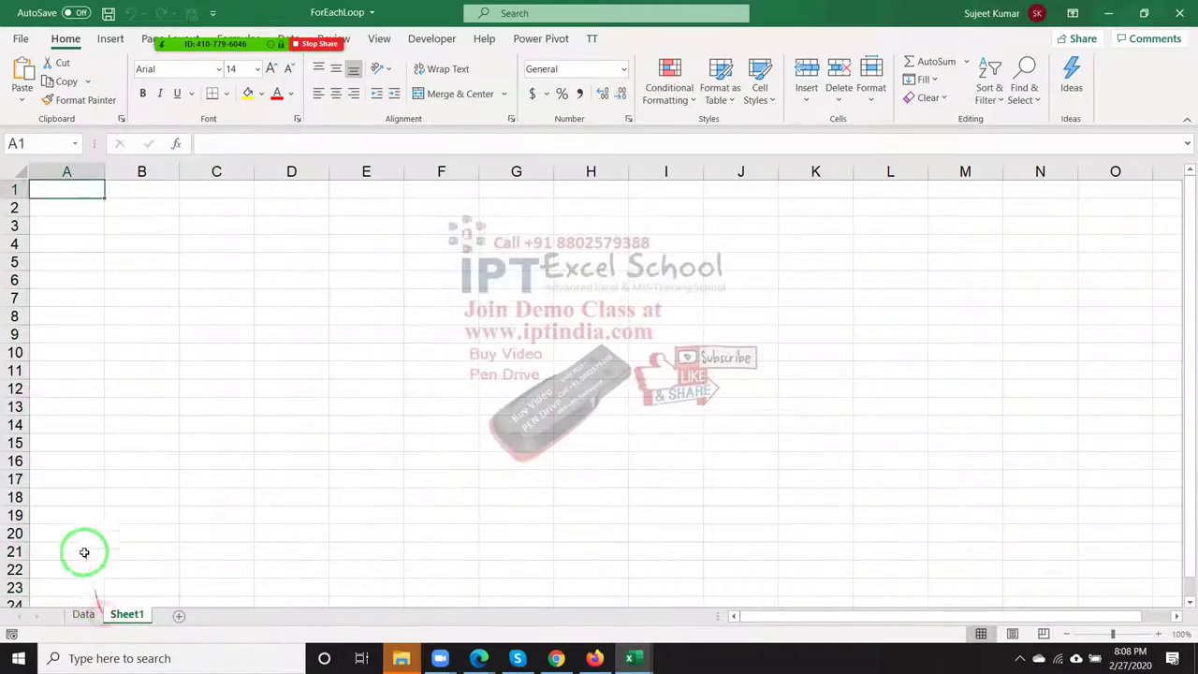
{"action": "left_click", "coordinate": [83, 614]}
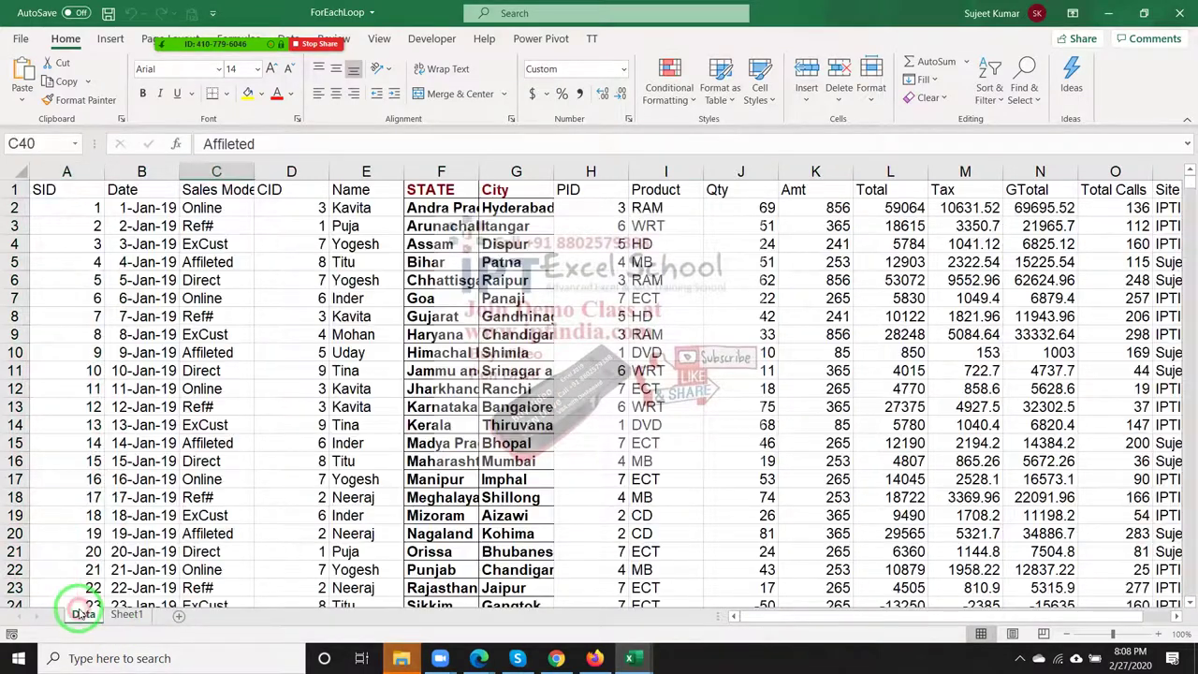
Step: Build a PivotTable on a new sheet summing Qty, with Product as rows and Name as columns
{"action": "left_click", "coordinate": [67, 191]}
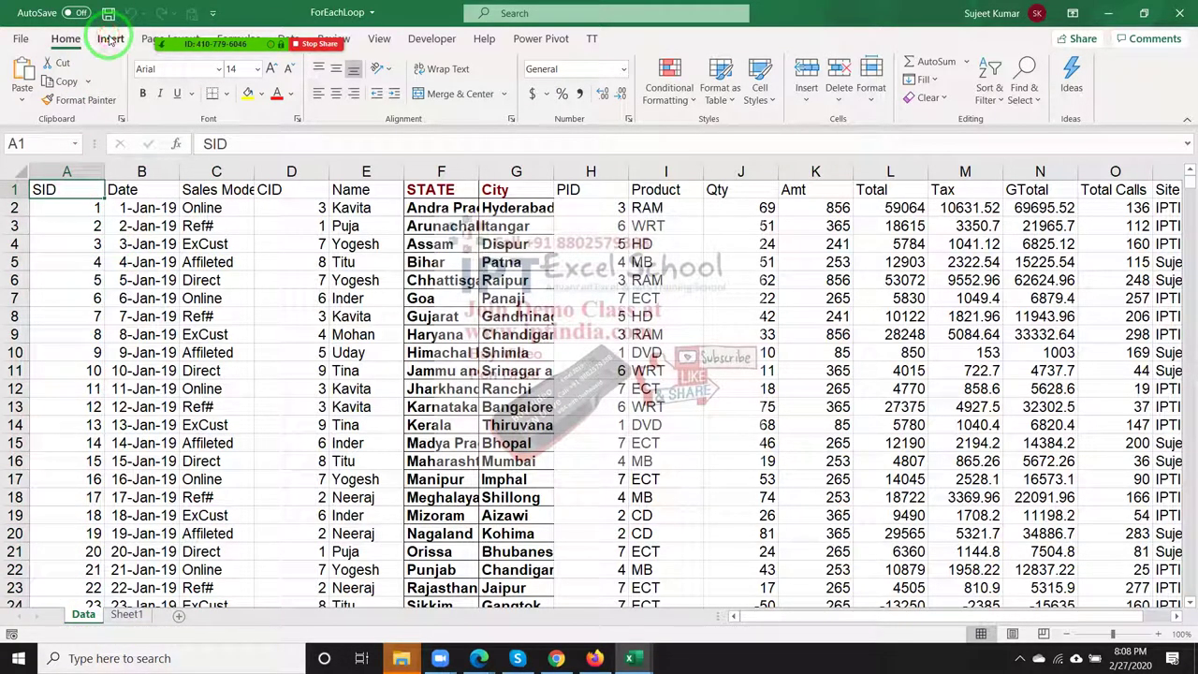
{"action": "left_click", "coordinate": [110, 38]}
{"action": "left_click", "coordinate": [28, 75]}
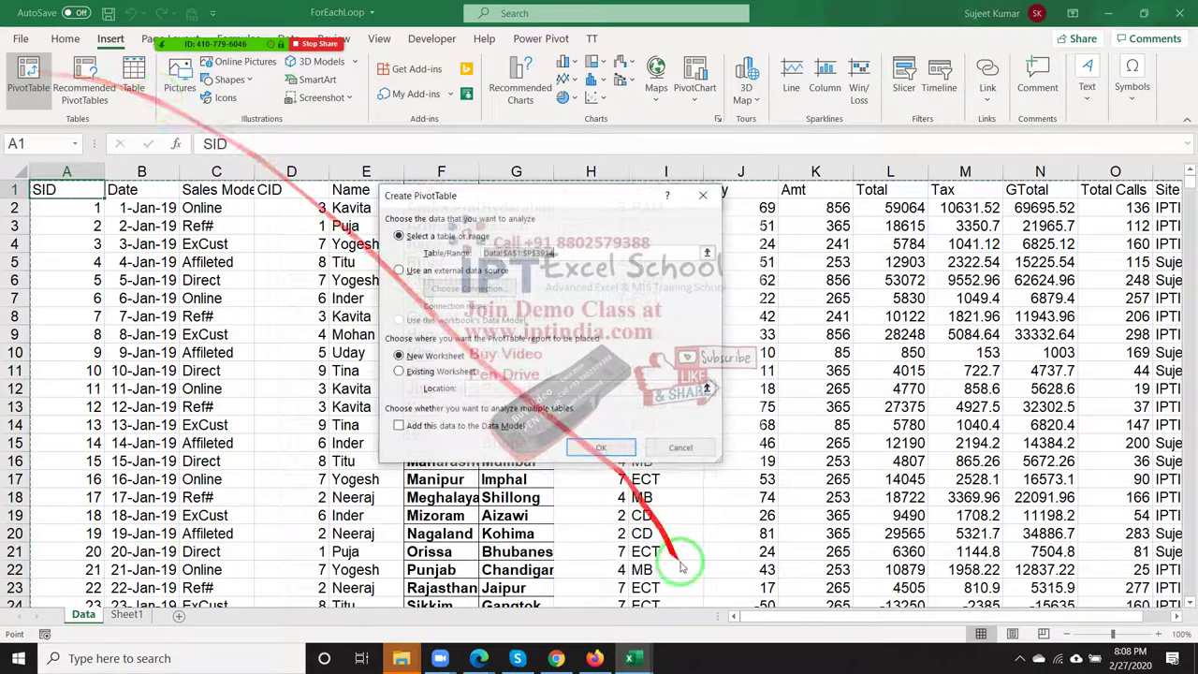
{"action": "left_click", "coordinate": [606, 448]}
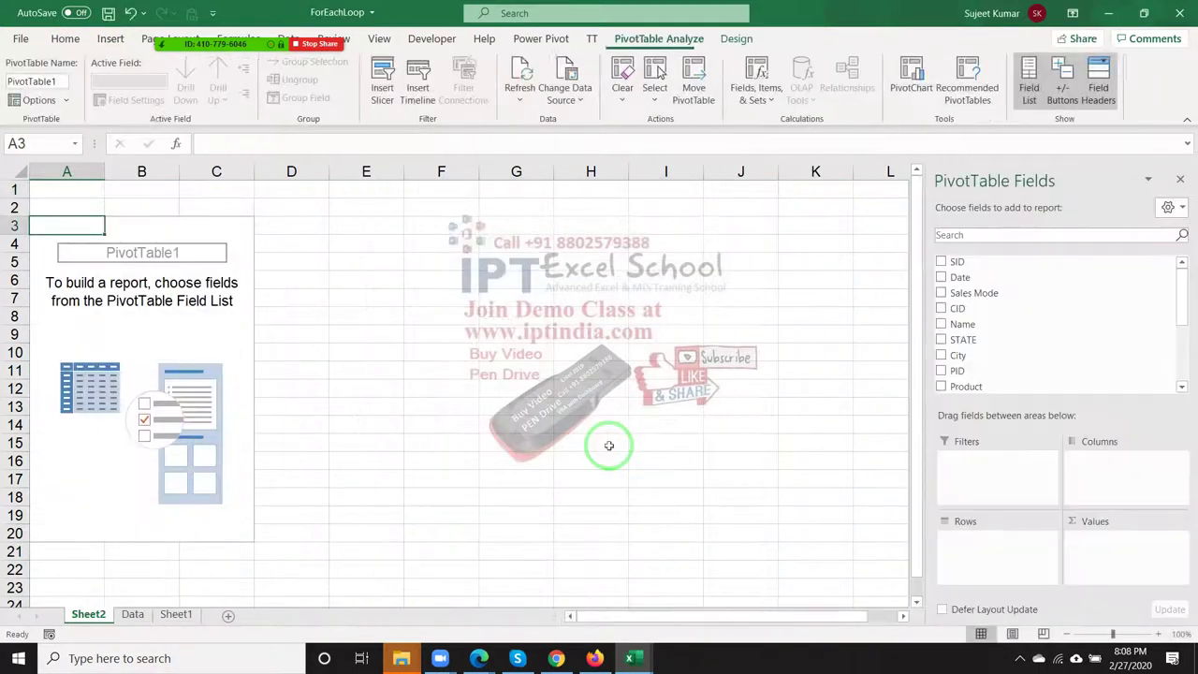
{"action": "left_click_drag", "start_coordinate": [1053, 374], "coordinate": [1025, 545]}
{"action": "left_click_drag", "start_coordinate": [969, 324], "coordinate": [1123, 460]}
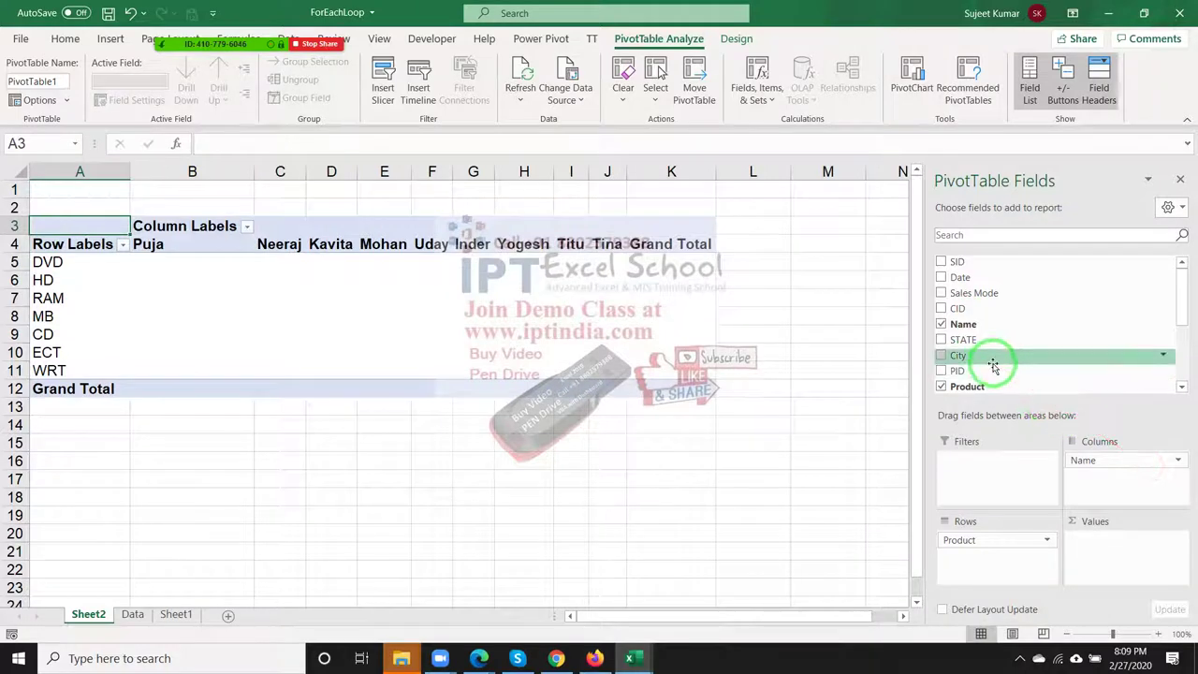
{"action": "scroll", "coordinate": [993, 366], "scroll_direction": "down", "scroll_amount": 2}
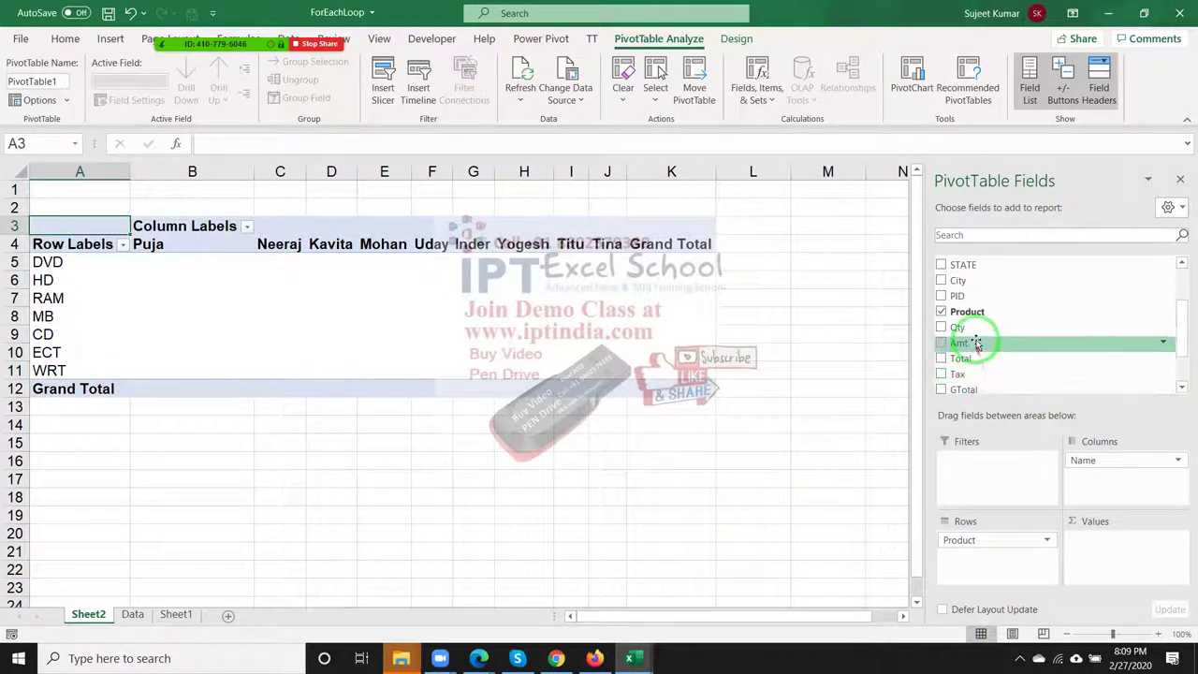
{"action": "left_click_drag", "start_coordinate": [957, 326], "coordinate": [1093, 549]}
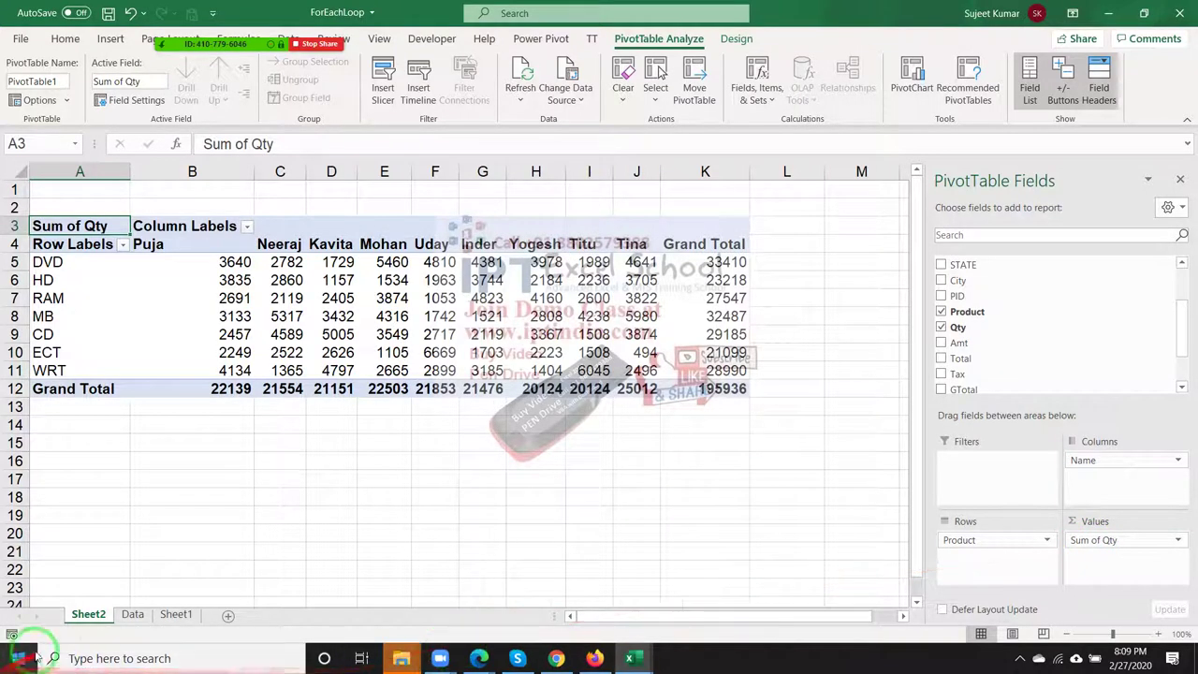
{"action": "left_click", "coordinate": [133, 615]}
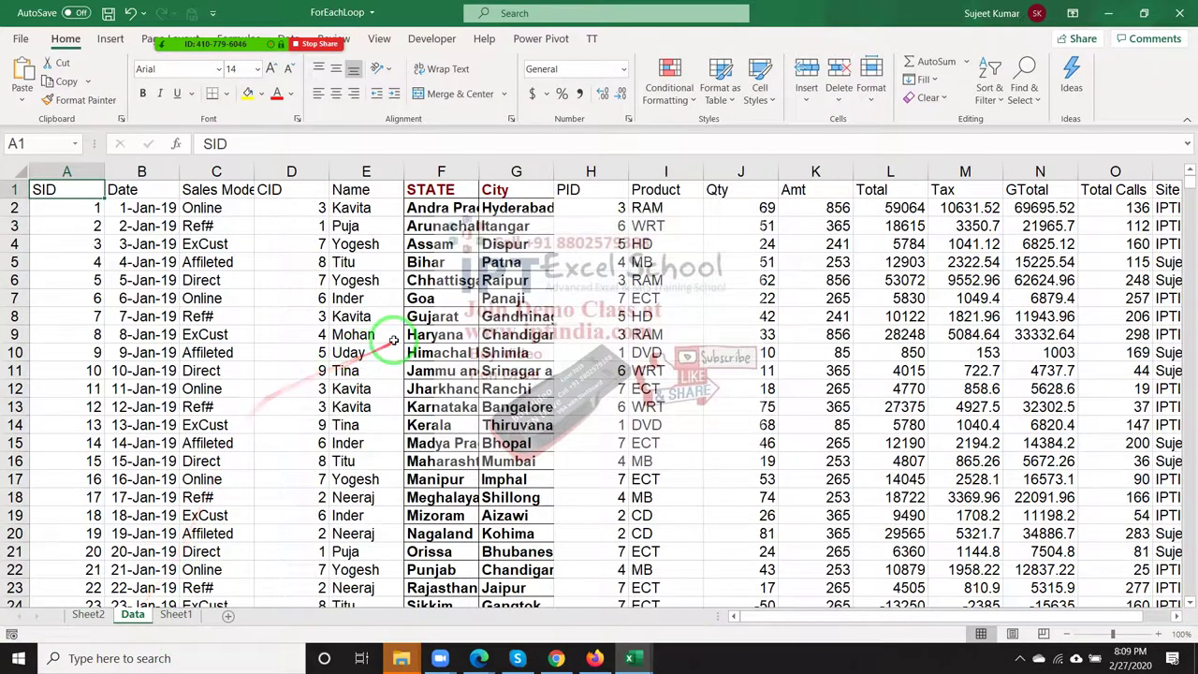
Step: Change the Name in Data cell E7 from Inder to Dev
{"action": "left_click", "coordinate": [356, 298]}
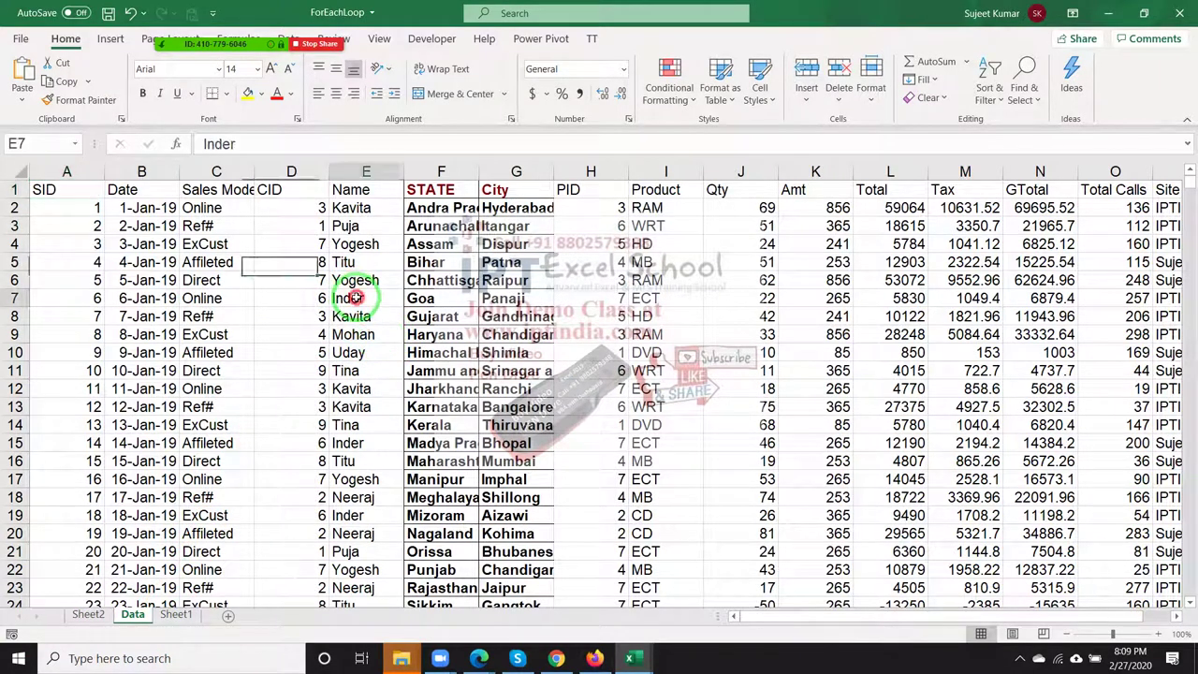
{"action": "type", "text": "Dev"}
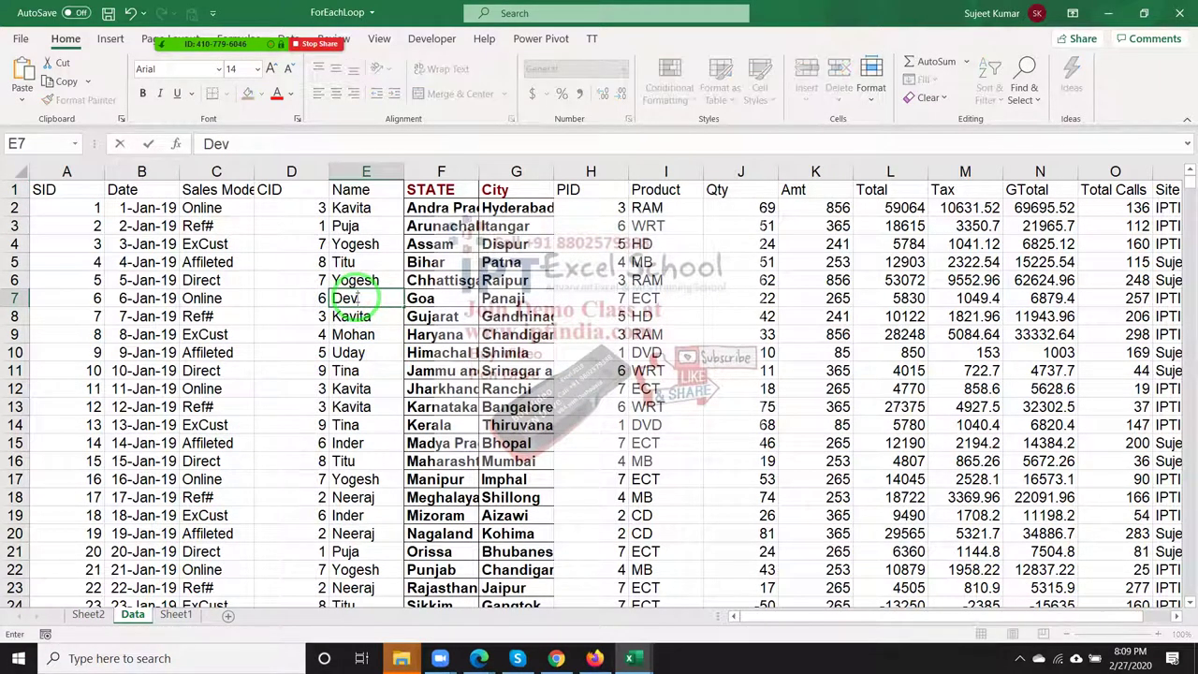
{"action": "key", "text": "Return"}
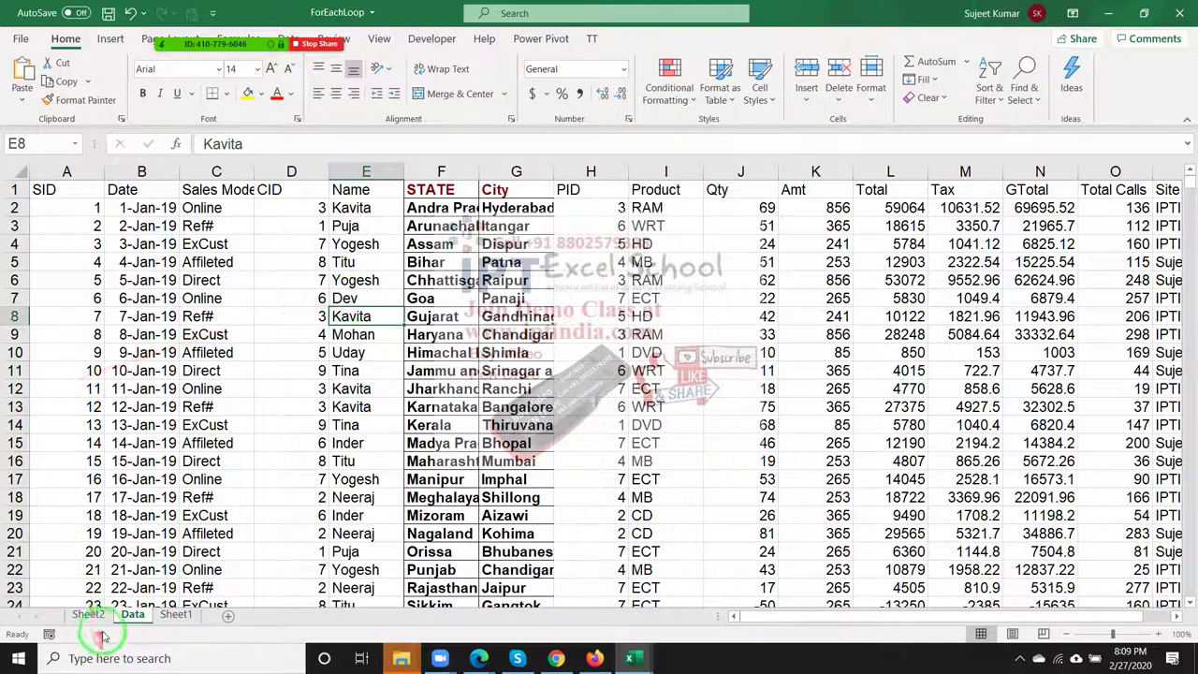
Step: Refresh the Sheet2 PivotTable so it shows the new Dev column (ECT 22)
{"action": "left_click", "coordinate": [94, 615]}
{"action": "left_click", "coordinate": [155, 332]}
{"action": "right_click", "coordinate": [155, 335]}
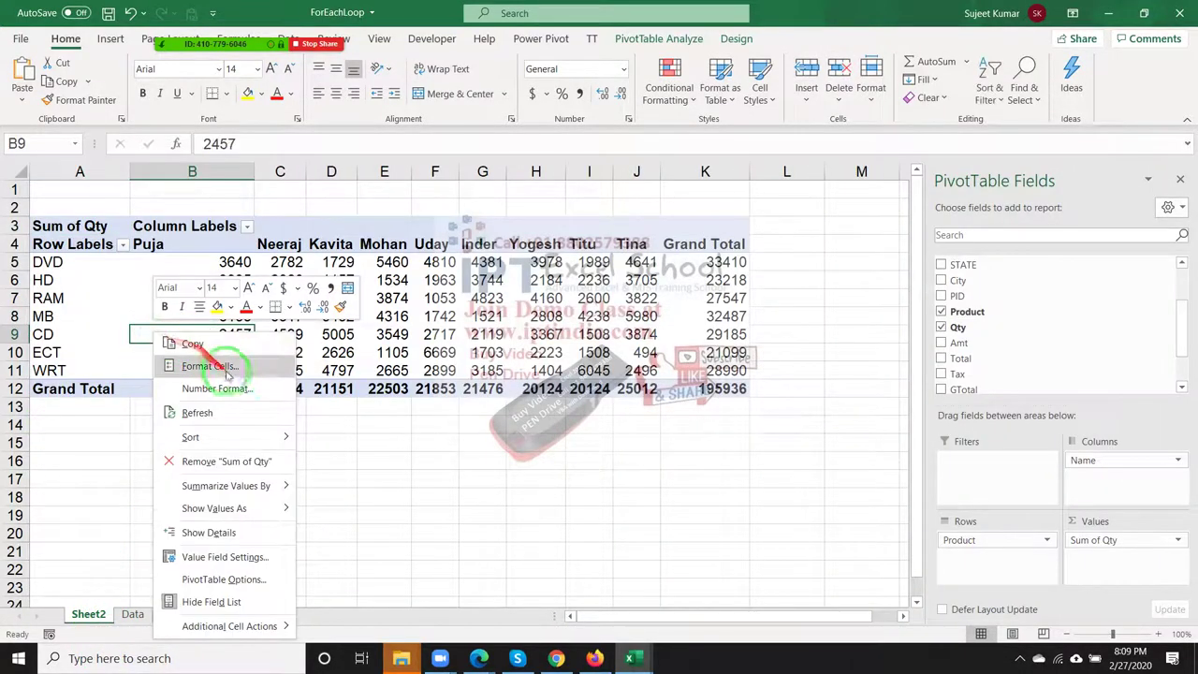
{"action": "left_click", "coordinate": [218, 414]}
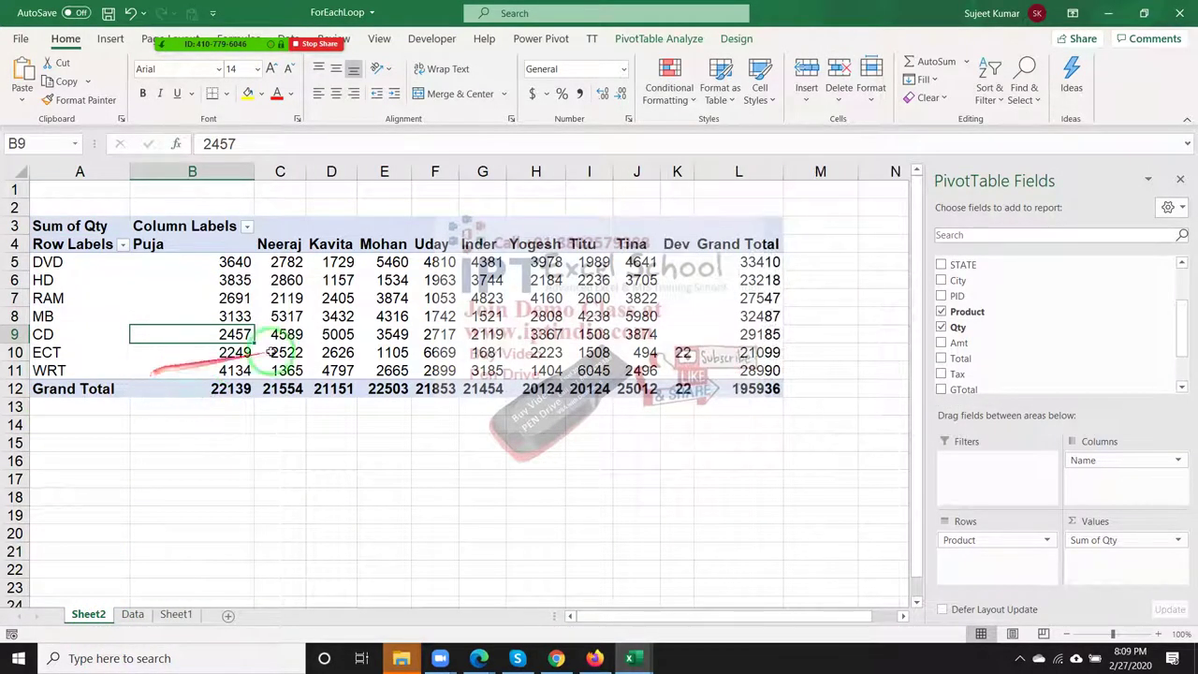
{"action": "left_click_drag", "start_coordinate": [687, 248], "coordinate": [684, 354]}
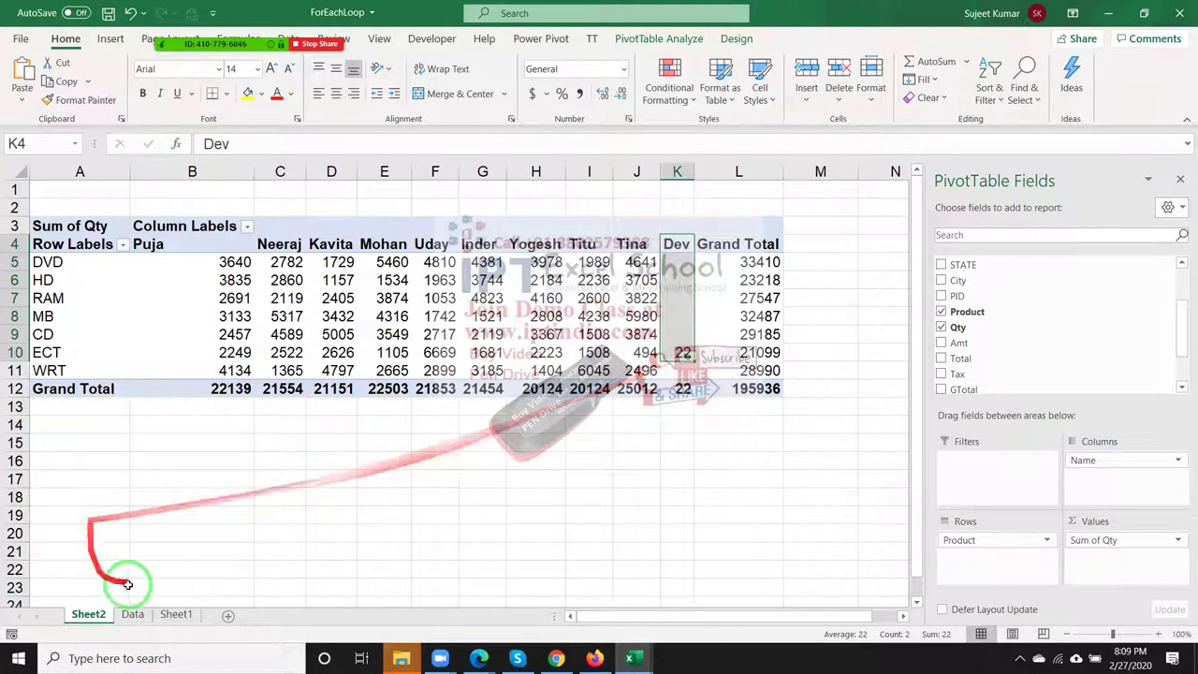
{"action": "left_click", "coordinate": [132, 614]}
{"action": "left_click", "coordinate": [82, 529]}
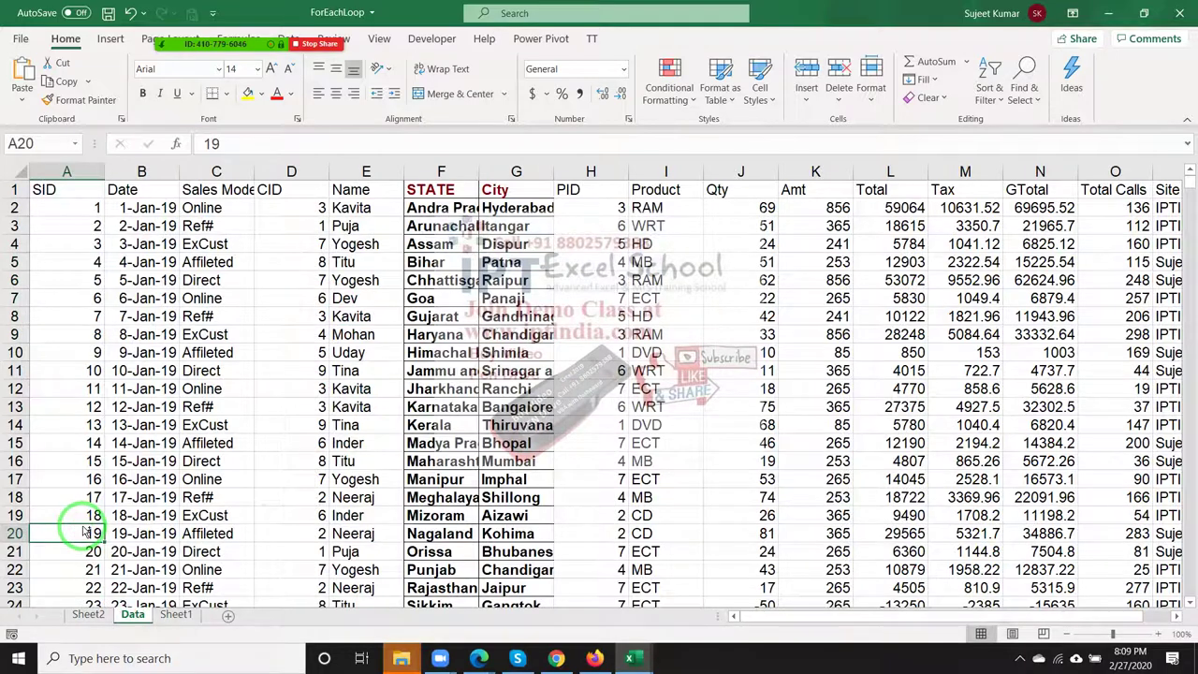
Step: Copy the last sales record in row 3914 into the empty row 3915
{"action": "key", "text": "ctrl+Down"}
{"action": "key", "text": "ctrl+shift+Right"}
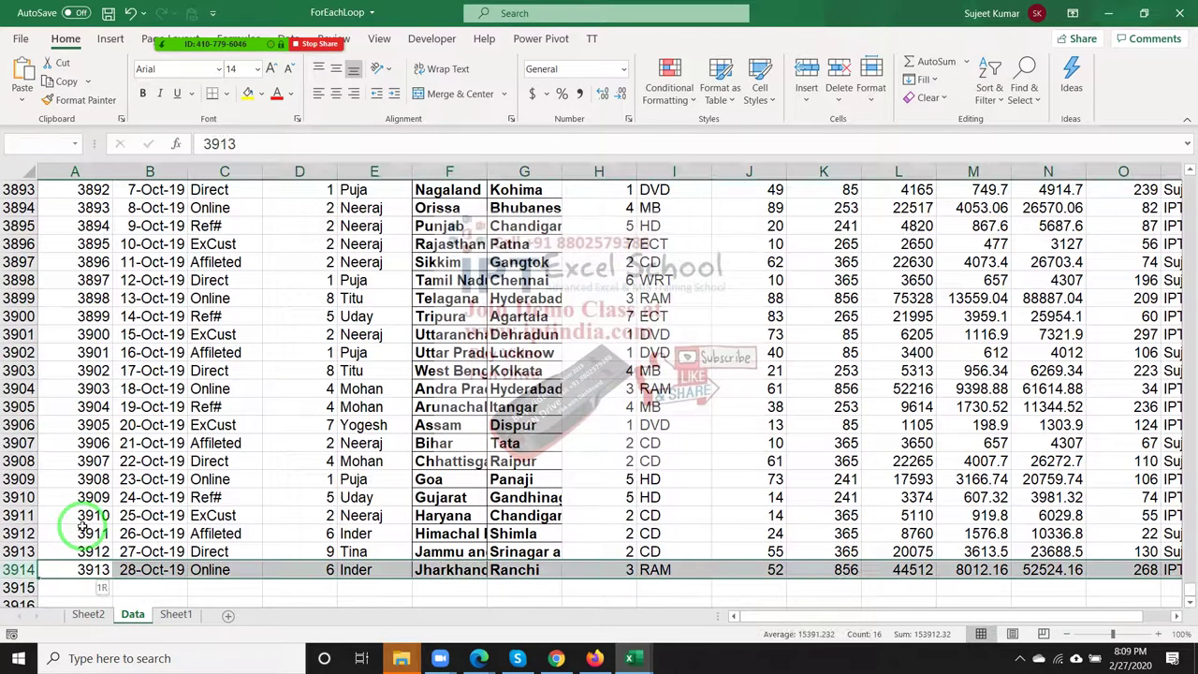
{"action": "key", "text": "ctrl+c"}
{"action": "key", "text": "Down"}
{"action": "key", "text": "ctrl+v"}
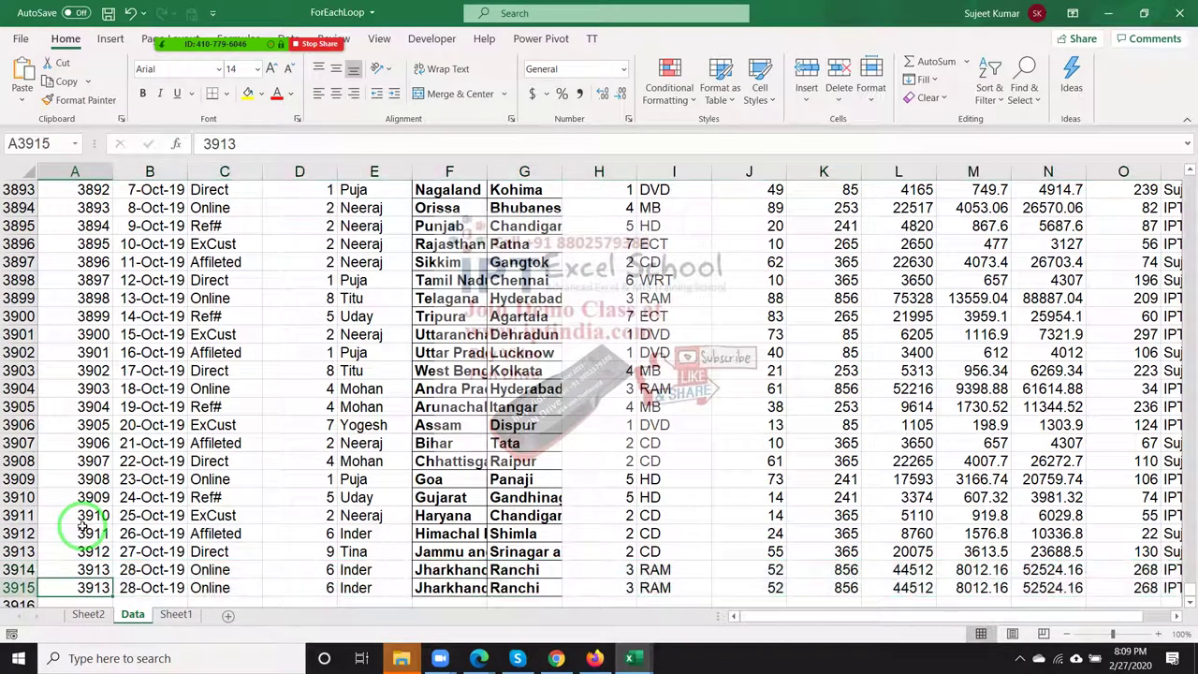
Step: Change the new record's Name to Surya and its Product to Mouse
{"action": "key", "text": "Right"}
{"action": "key", "text": "Right"}
{"action": "key", "text": "Right"}
{"action": "key", "text": "Right"}
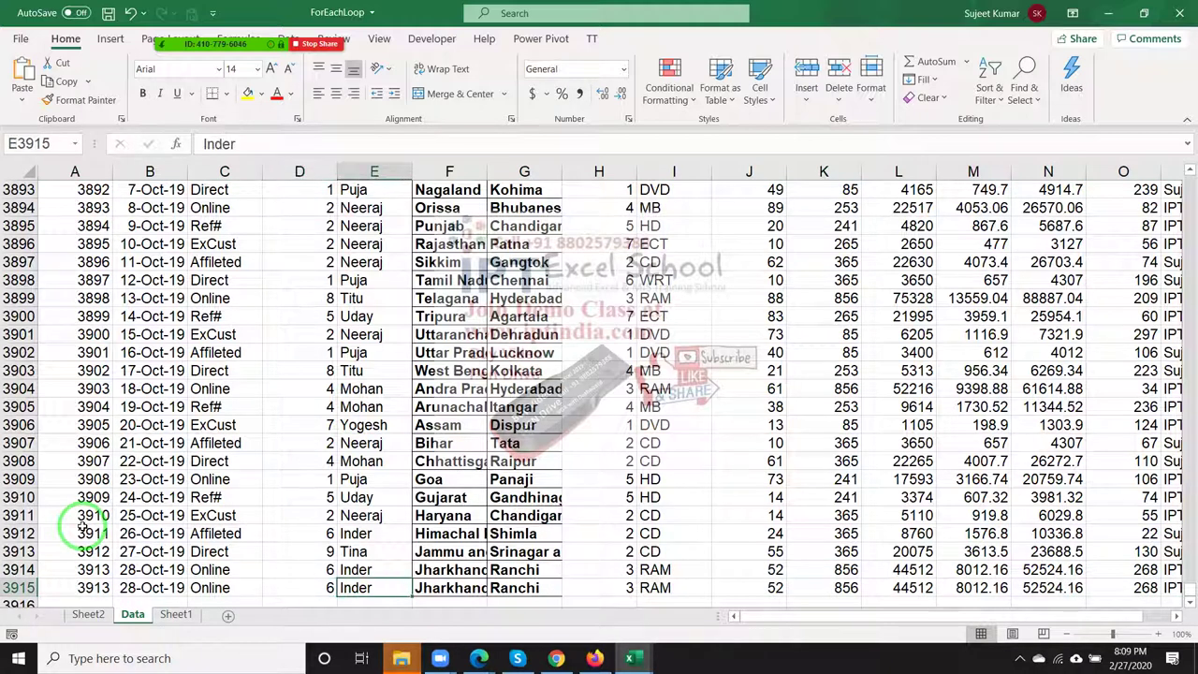
{"action": "type", "text": "Sur"}
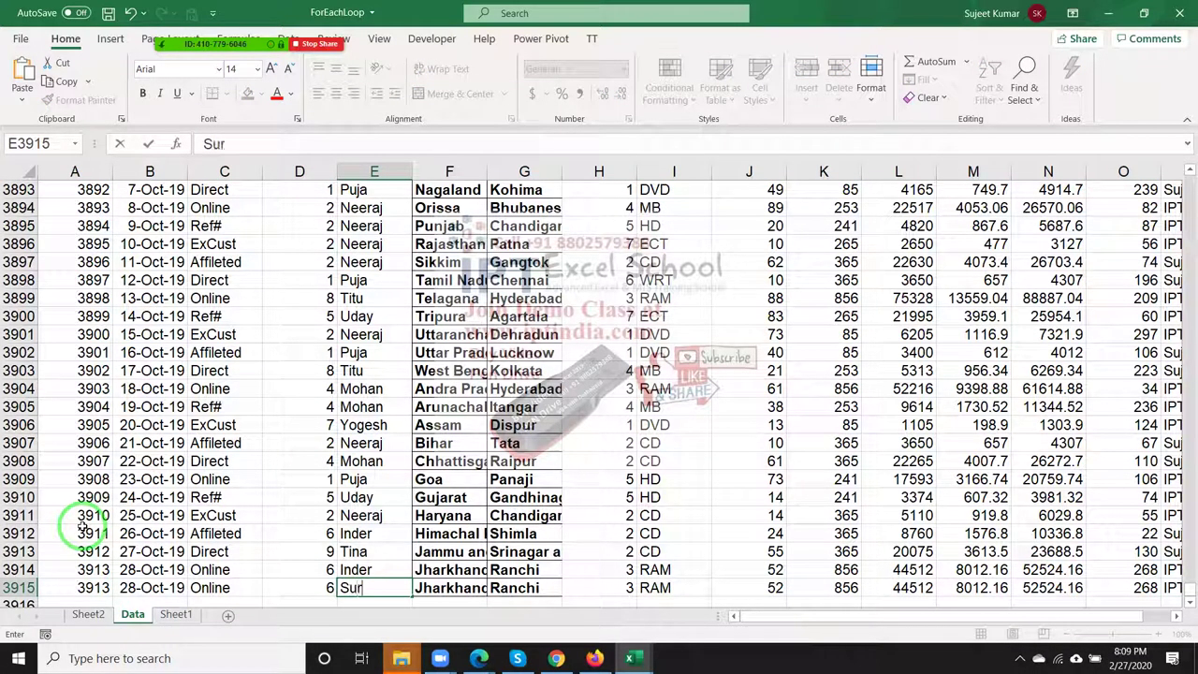
{"action": "key", "text": "Right"}
{"action": "key", "text": "Right"}
{"action": "key", "text": "Right"}
{"action": "key", "text": "Right"}
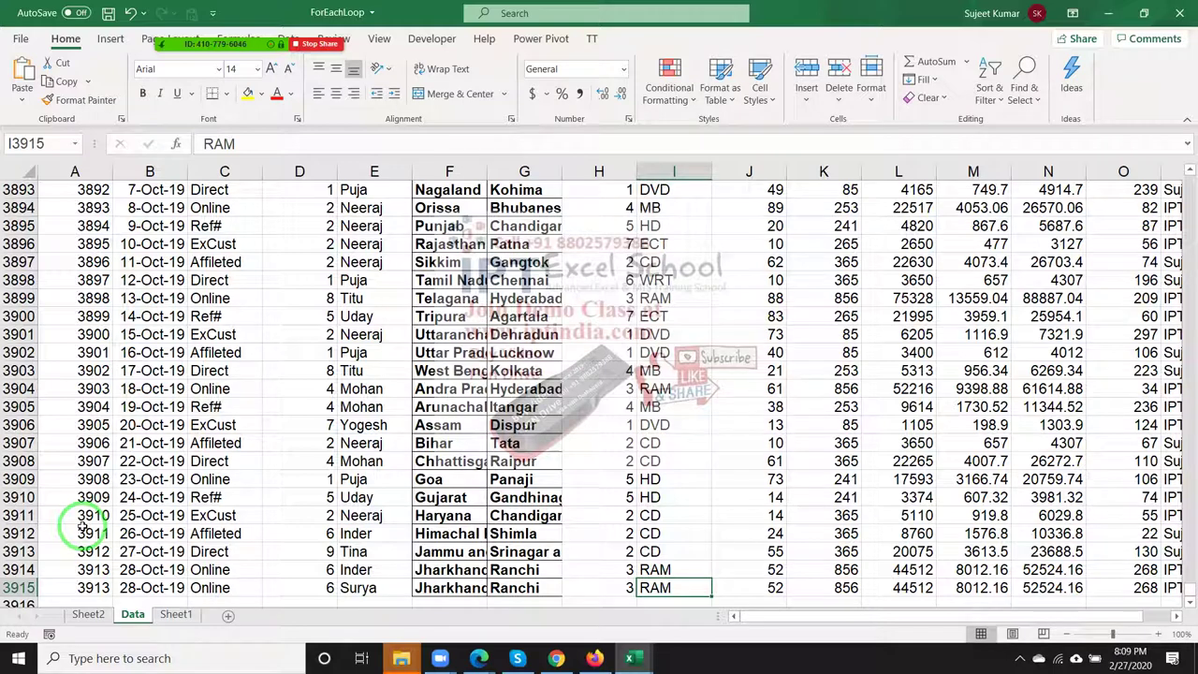
{"action": "type", "text": "Mouse"}
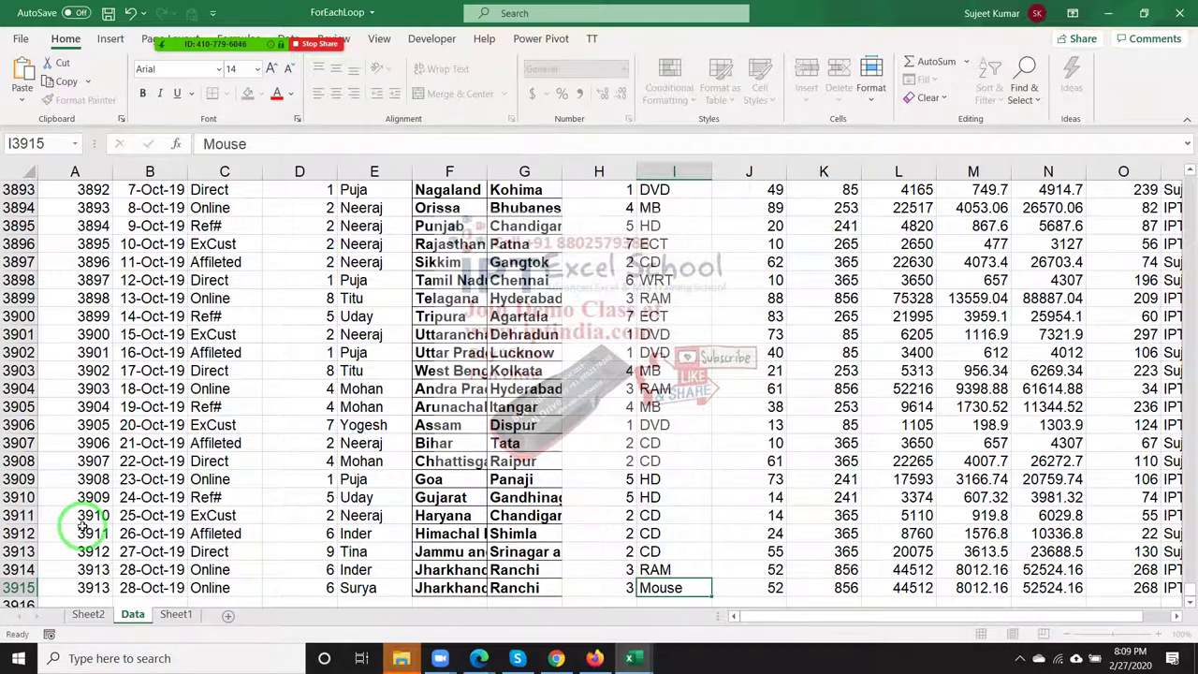
{"action": "key", "text": "Return"}
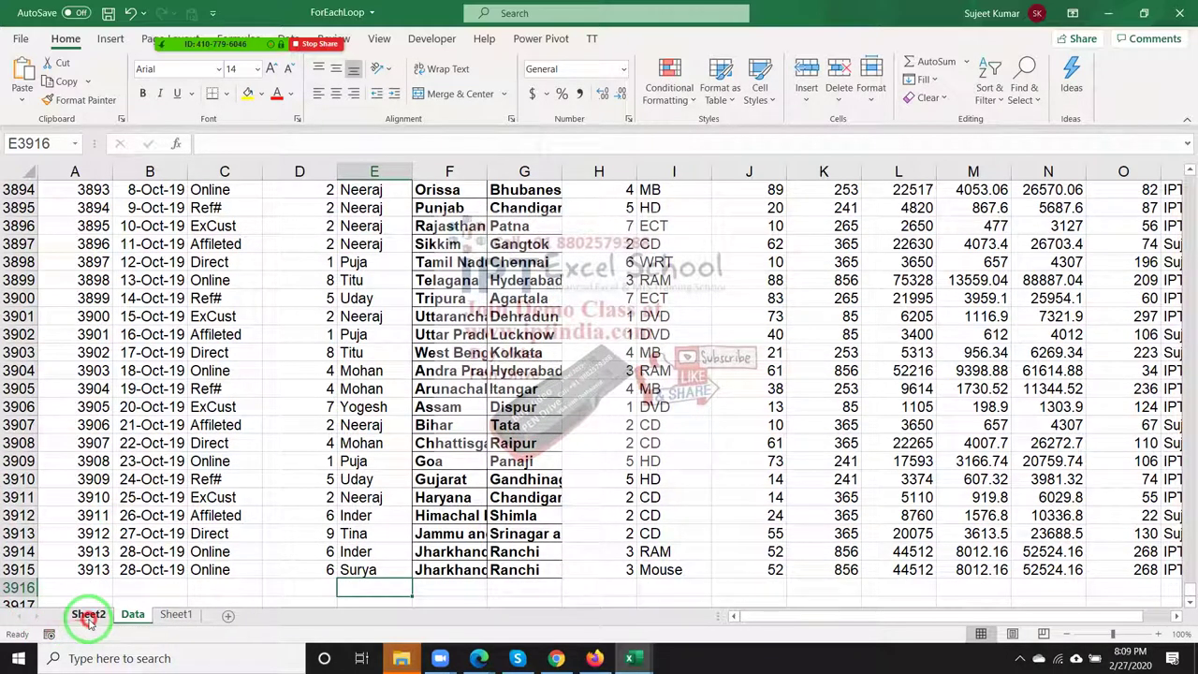
{"action": "left_click", "coordinate": [89, 615]}
{"action": "right_click", "coordinate": [236, 279]}
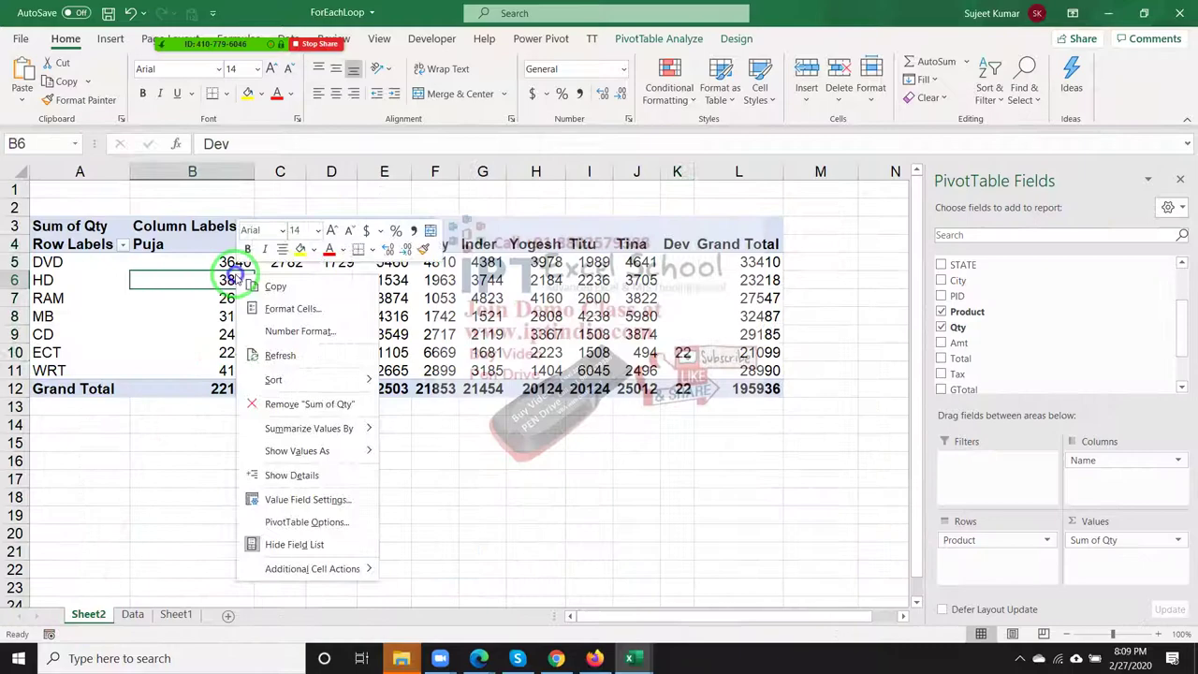
{"action": "left_click", "coordinate": [298, 361]}
{"action": "mouse_move", "coordinate": [439, 658]}
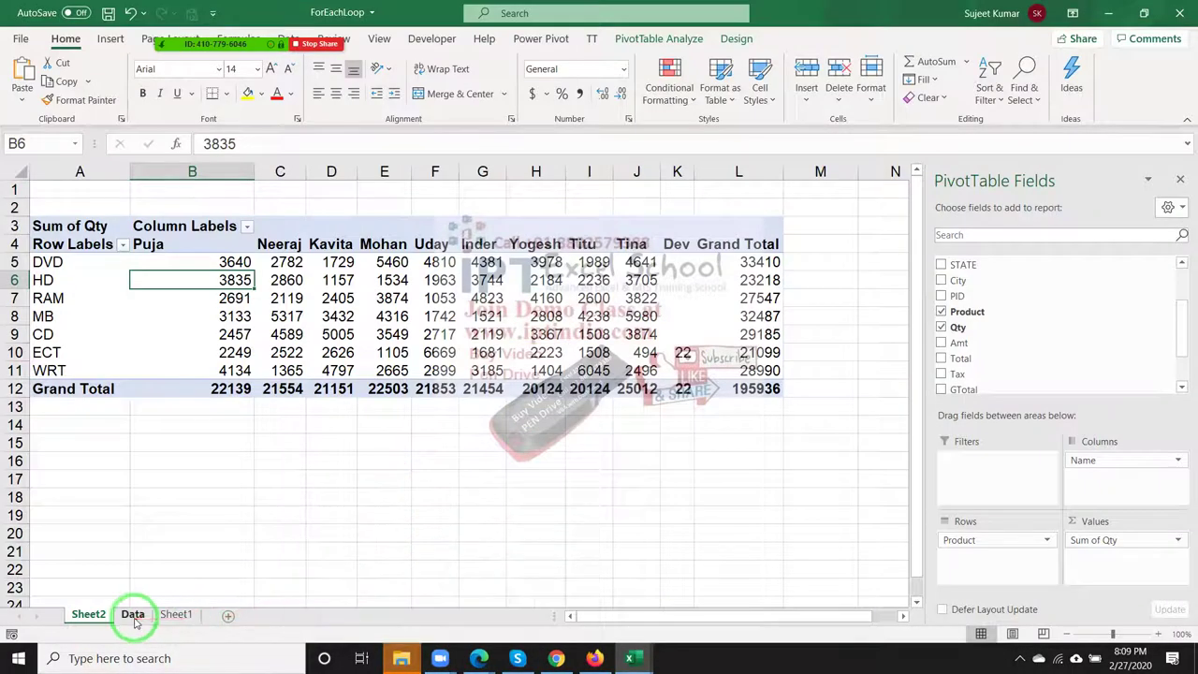
{"action": "left_click", "coordinate": [133, 615]}
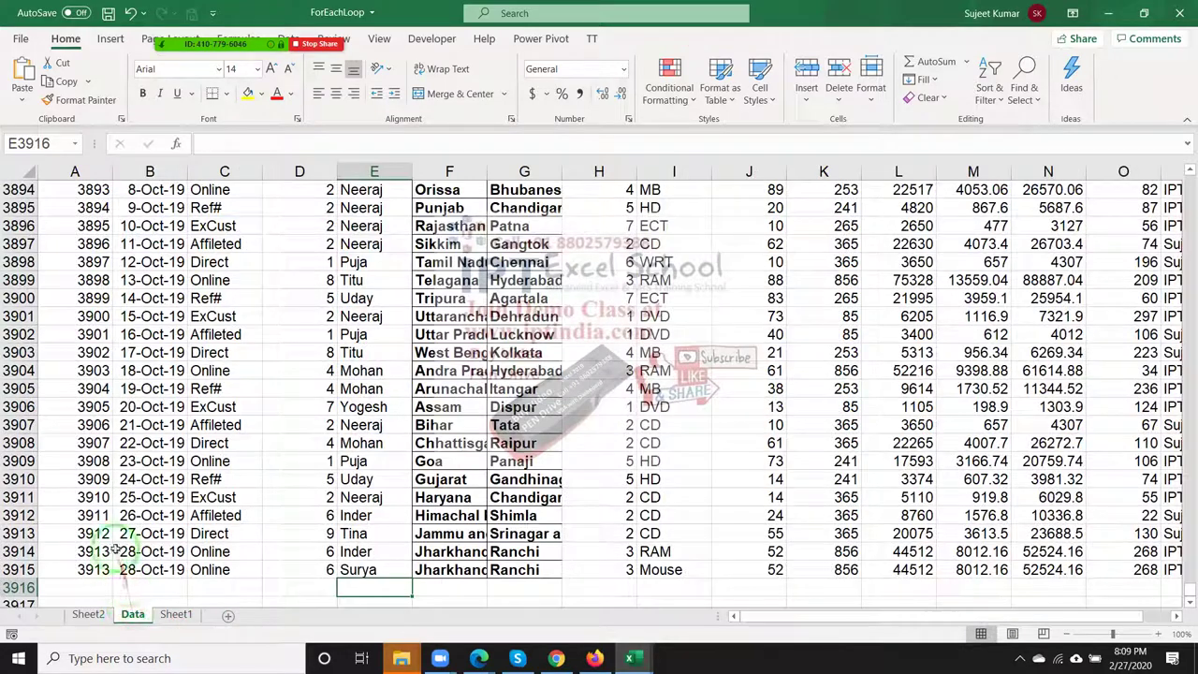
{"action": "left_click", "coordinate": [16, 551]}
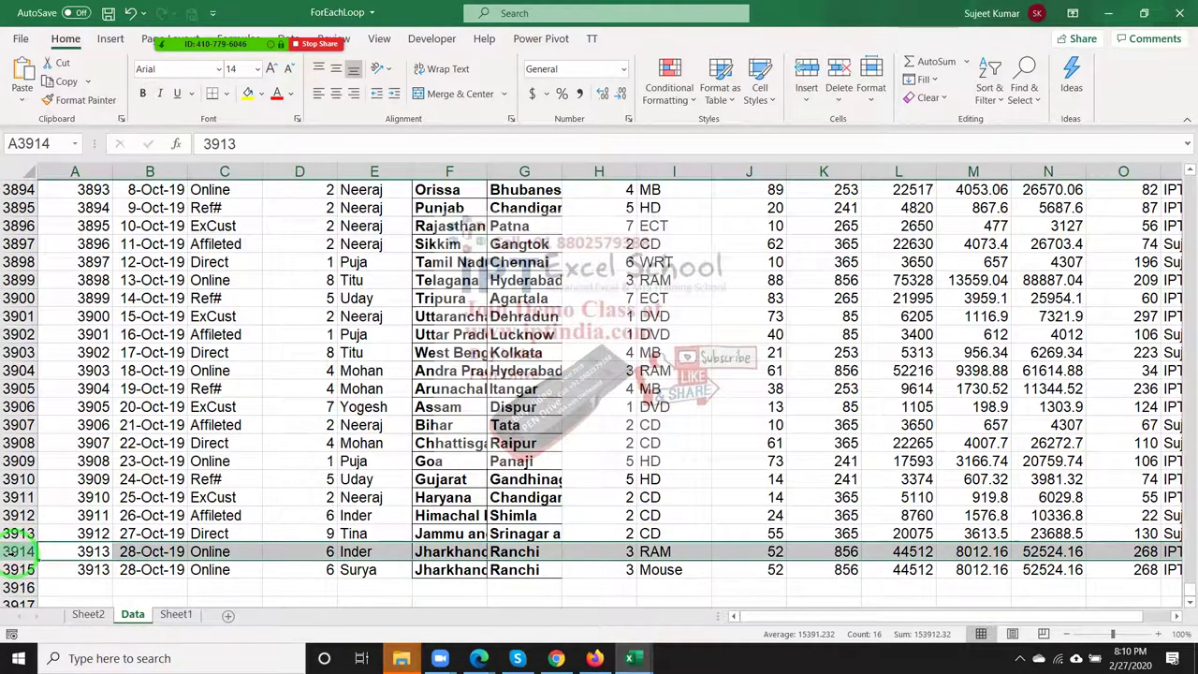
{"action": "key", "text": "ctrl+shift+Up"}
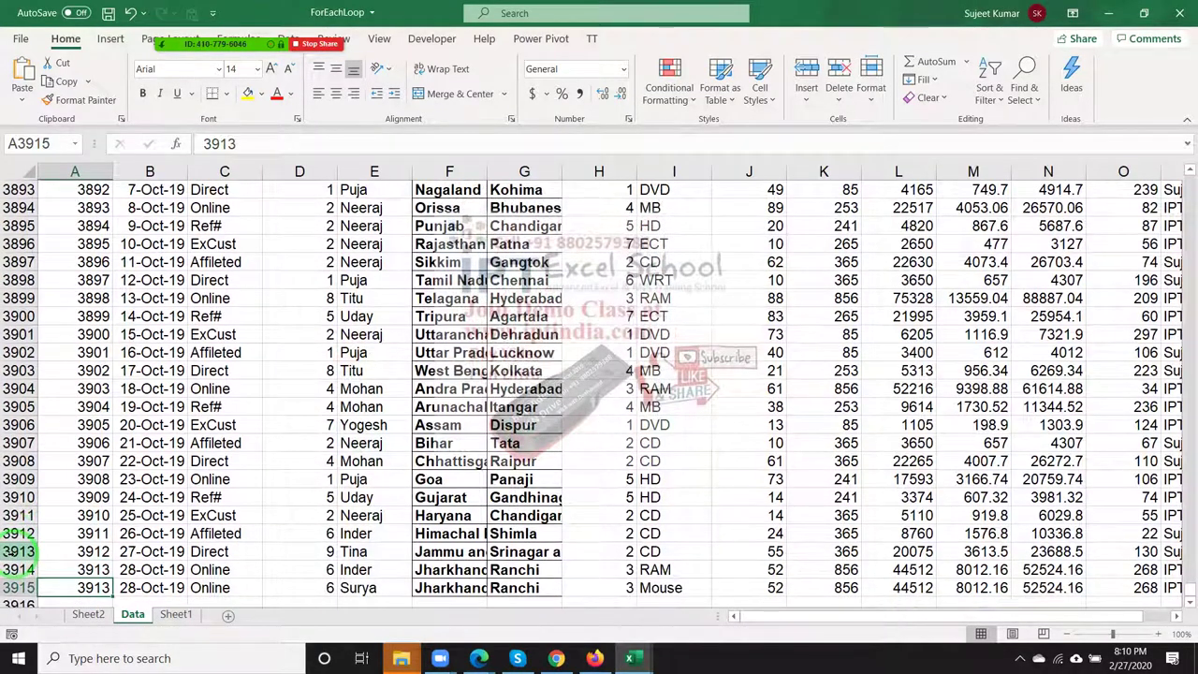
{"action": "key", "text": "shift+space"}
{"action": "scroll", "coordinate": [16, 551], "scroll_direction": "down", "scroll_amount": 1}
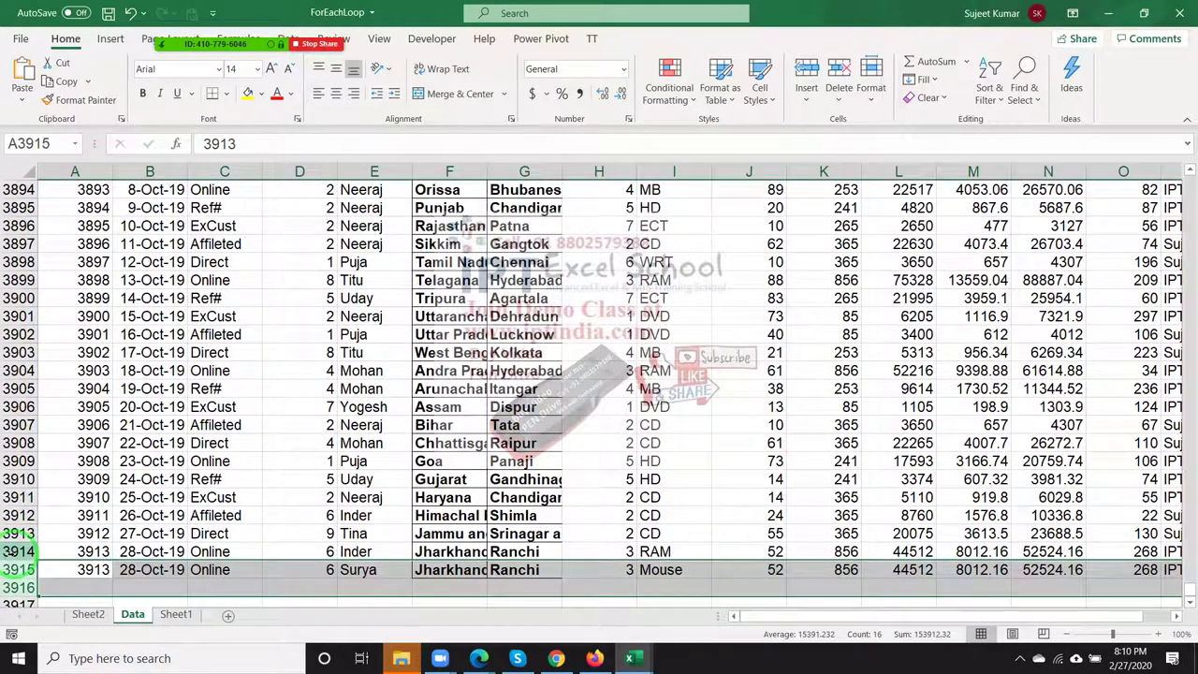
{"action": "left_click", "coordinate": [401, 659]}
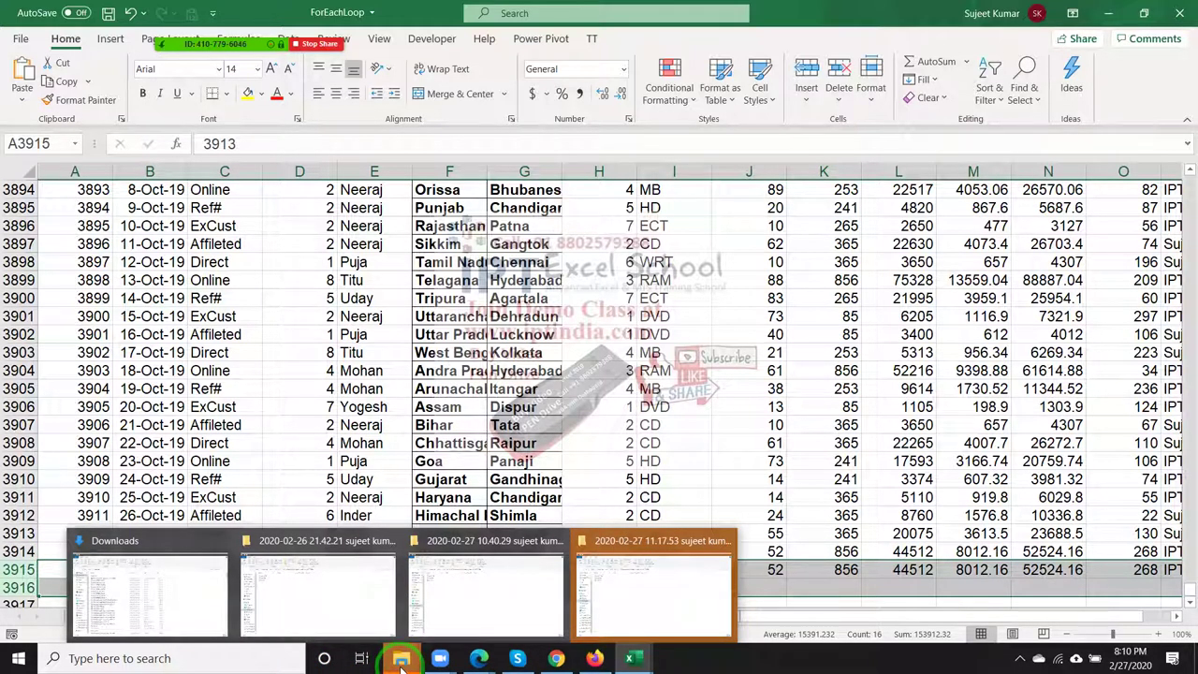
{"action": "left_click", "coordinate": [303, 533]}
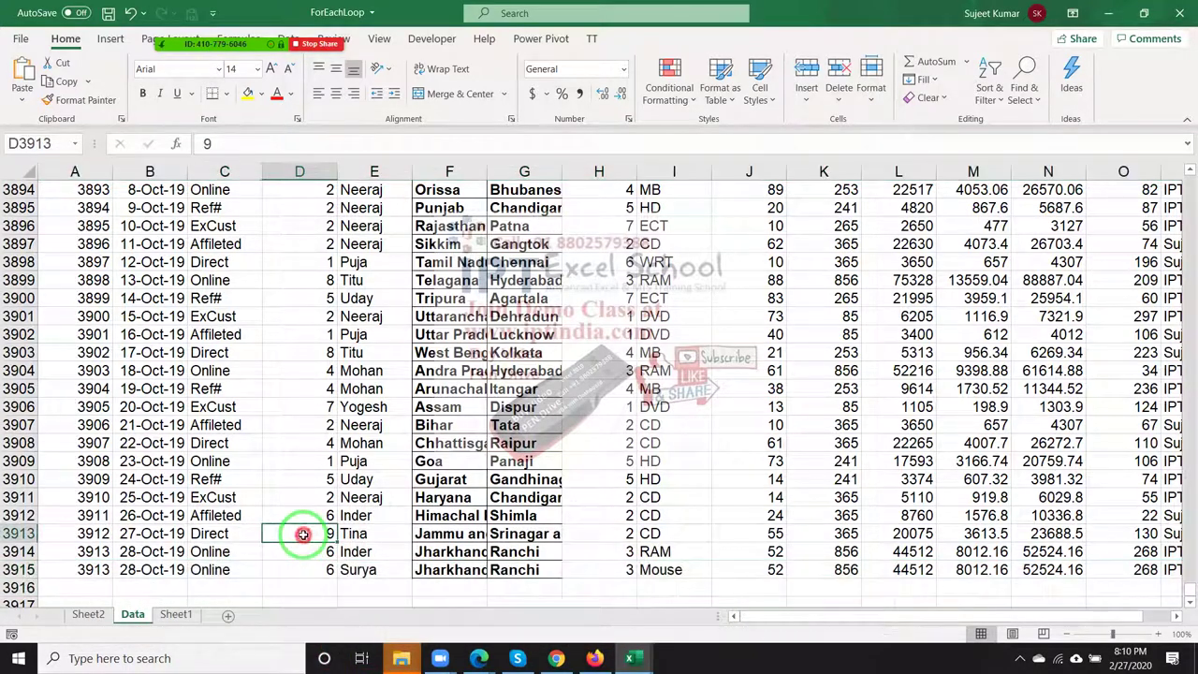
Step: Extend the Sheet2 pivot's source to Data!$A$1:$P$3915, adding Surya and Mouse (total 195988)
{"action": "left_click", "coordinate": [105, 614]}
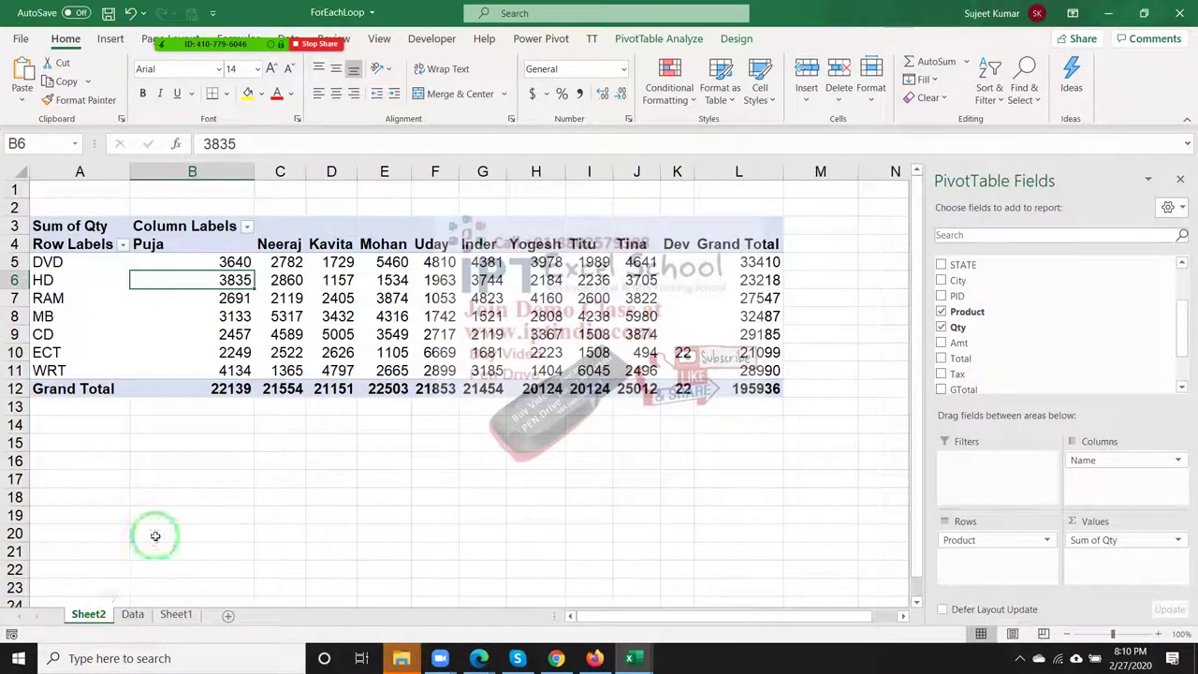
{"action": "left_click", "coordinate": [659, 42]}
{"action": "left_click", "coordinate": [574, 103]}
{"action": "left_click", "coordinate": [576, 119]}
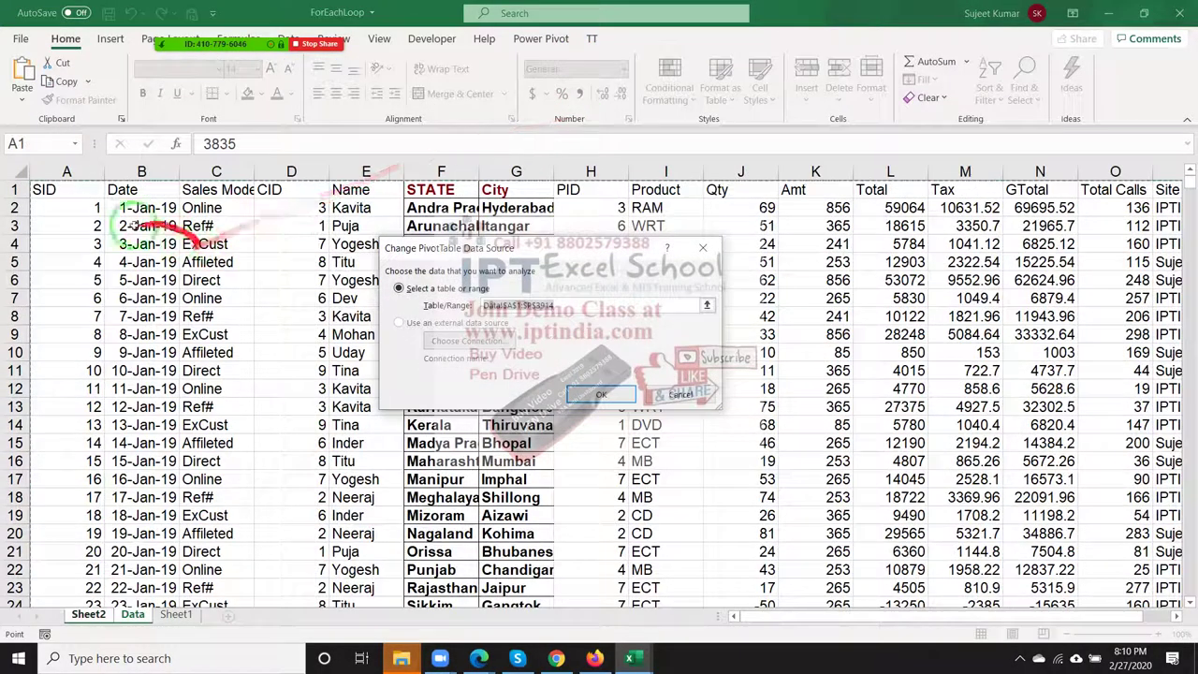
{"action": "left_click", "coordinate": [67, 187]}
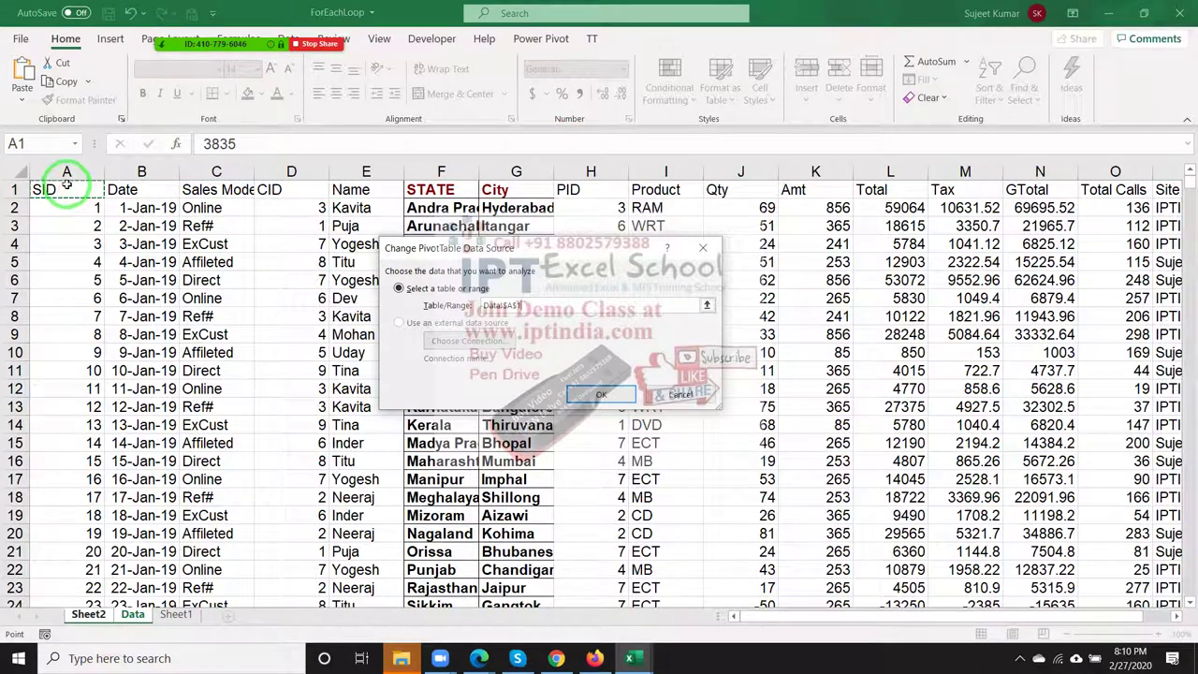
{"action": "key", "text": "ctrl+shift+Right"}
{"action": "key", "text": "ctrl+shift+Down"}
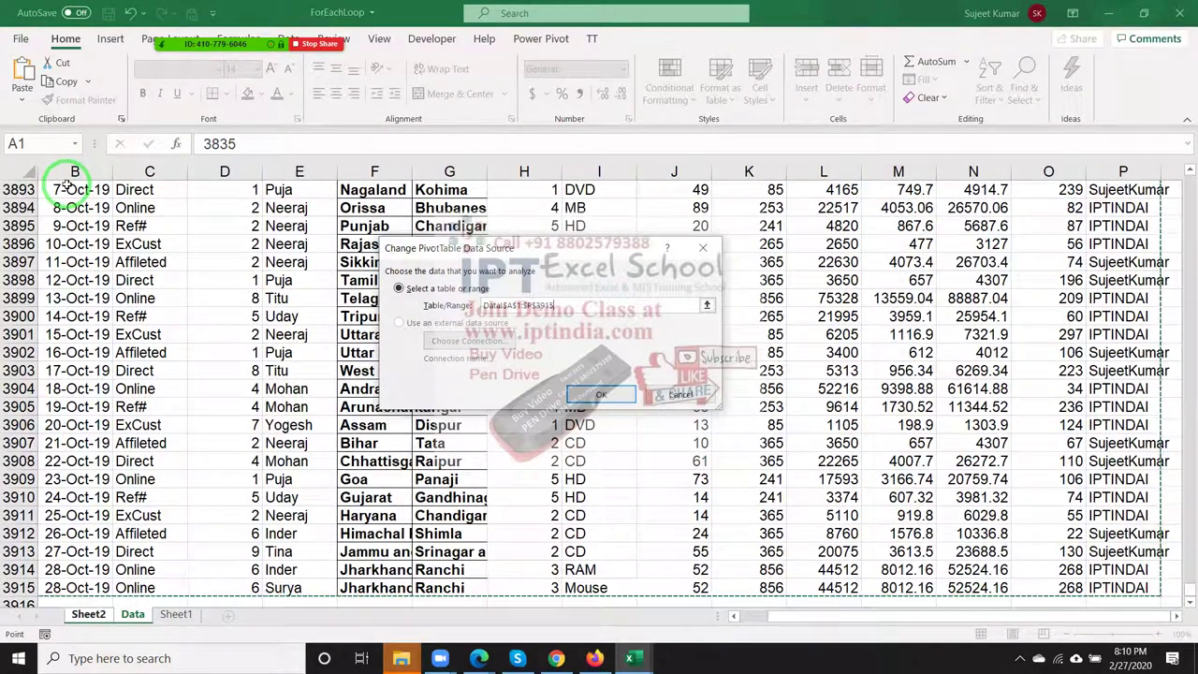
{"action": "left_click", "coordinate": [579, 397]}
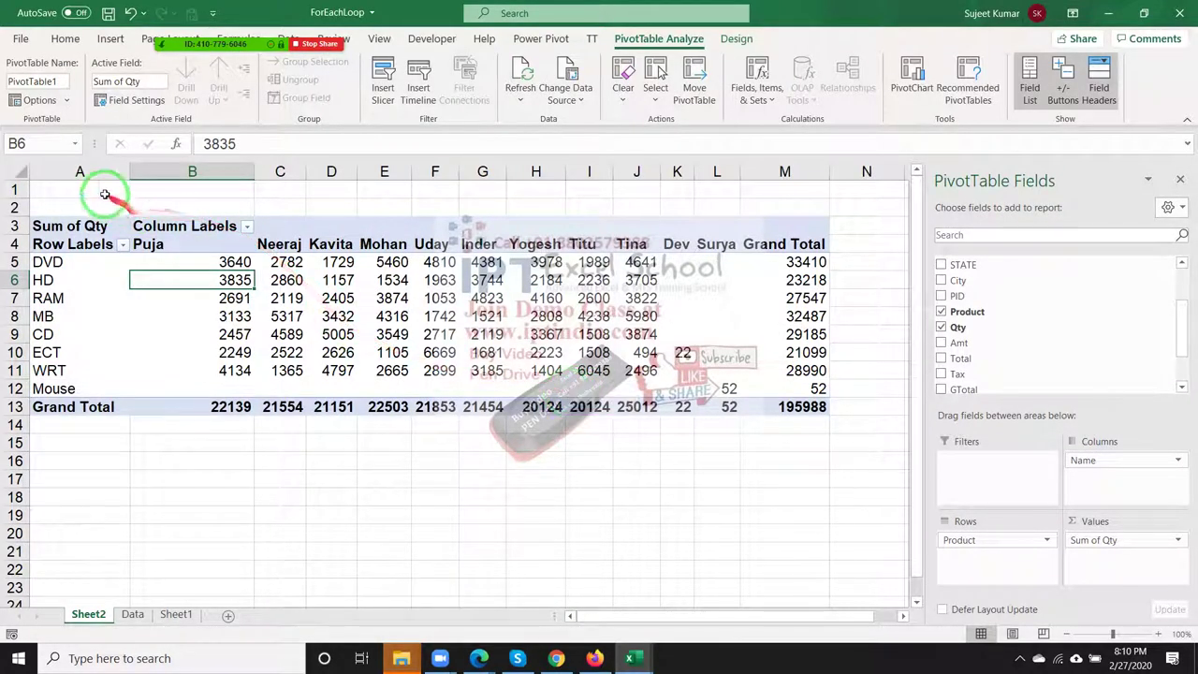
{"action": "mouse_move", "coordinate": [84, 172]}
{"action": "left_mouse_down"}
{"action": "mouse_move", "coordinate": [309, 220]}
{"action": "mouse_move", "coordinate": [766, 246]}
{"action": "left_mouse_up"}
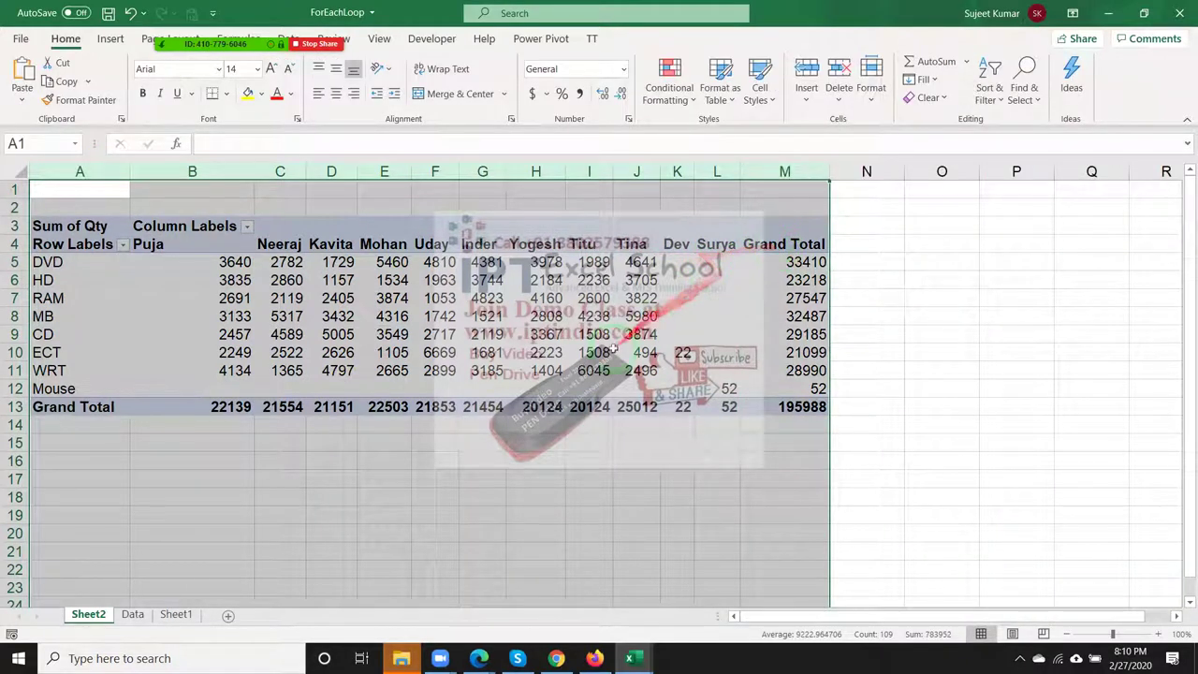
Step: Delete the Sheet2 pivot sheet and switch to the empty Sheet1
{"action": "right_click", "coordinate": [89, 615]}
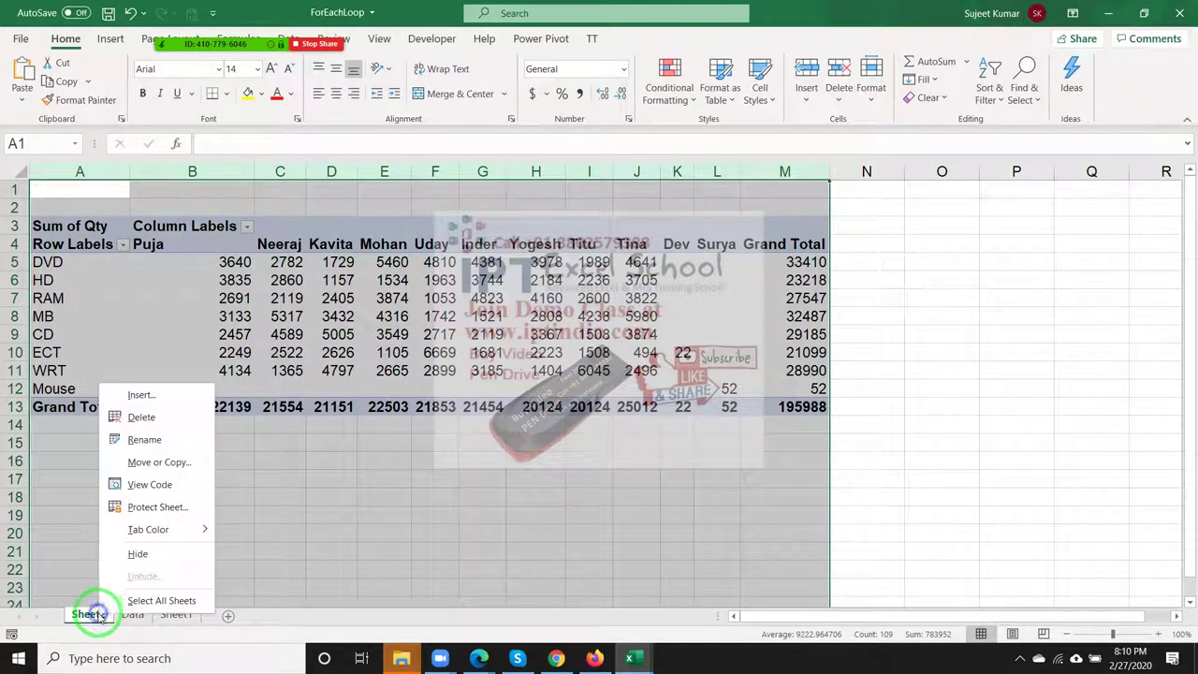
{"action": "left_click", "coordinate": [169, 418]}
{"action": "left_click", "coordinate": [573, 375]}
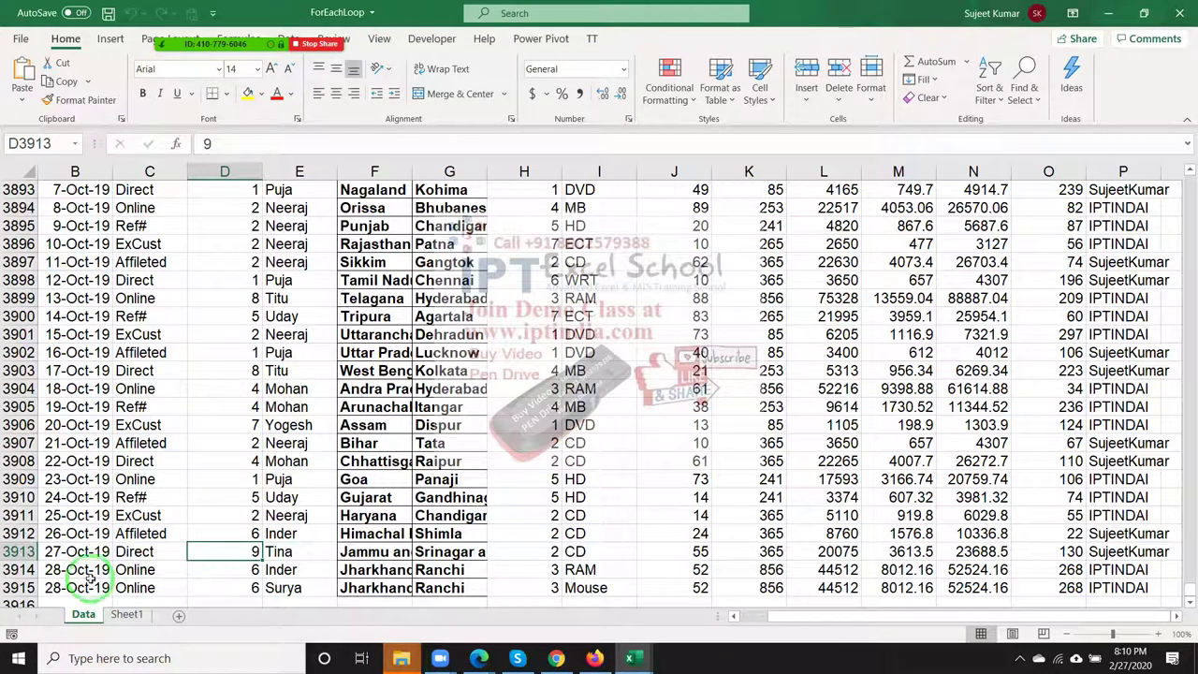
{"action": "left_click", "coordinate": [126, 615]}
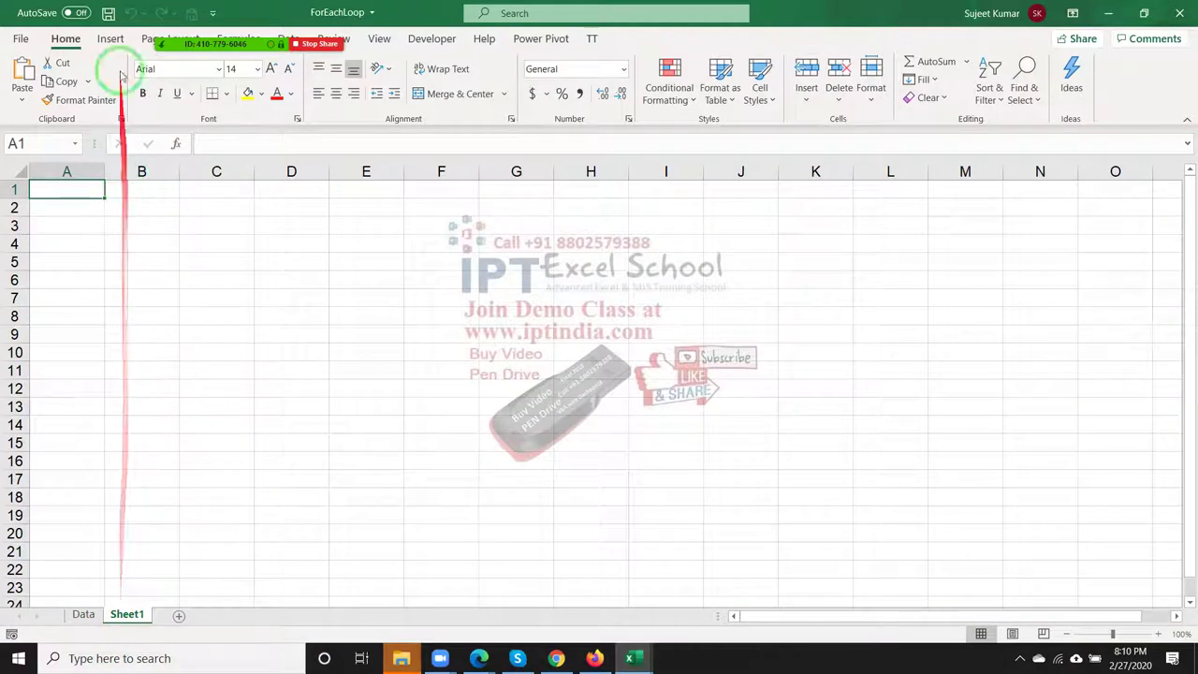
{"action": "left_click", "coordinate": [184, 23]}
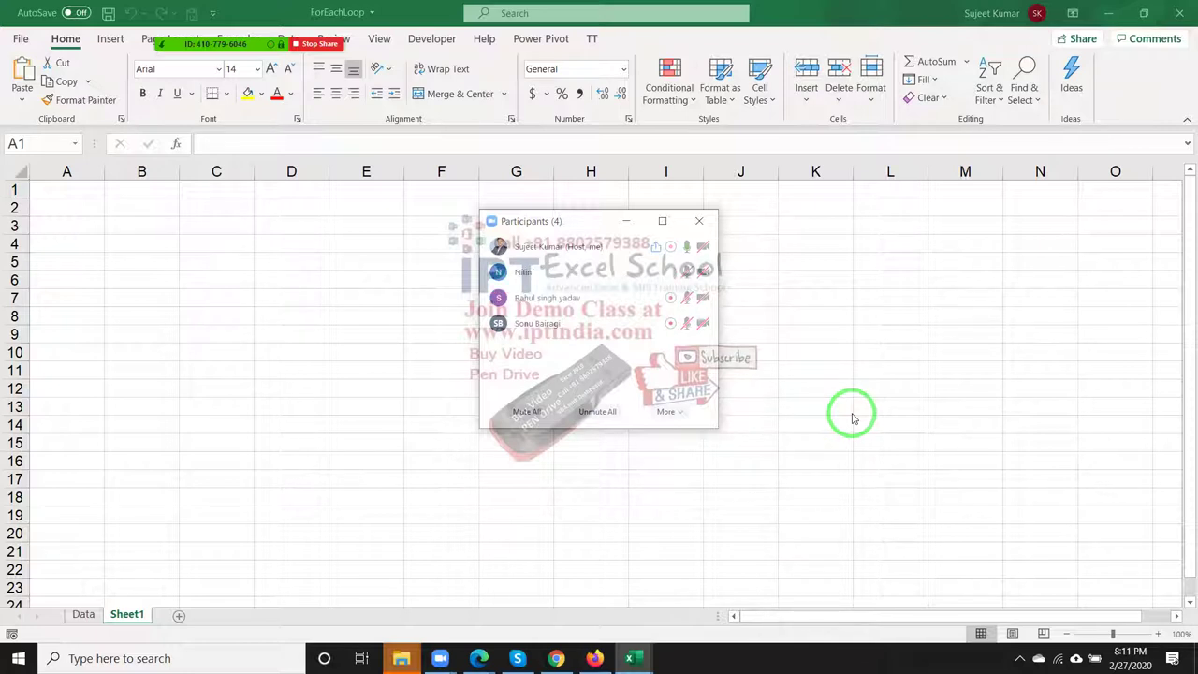
Step: Close the meeting participant list and start a new PivotTable at Sheet1 cell A1
{"action": "left_click", "coordinate": [701, 222]}
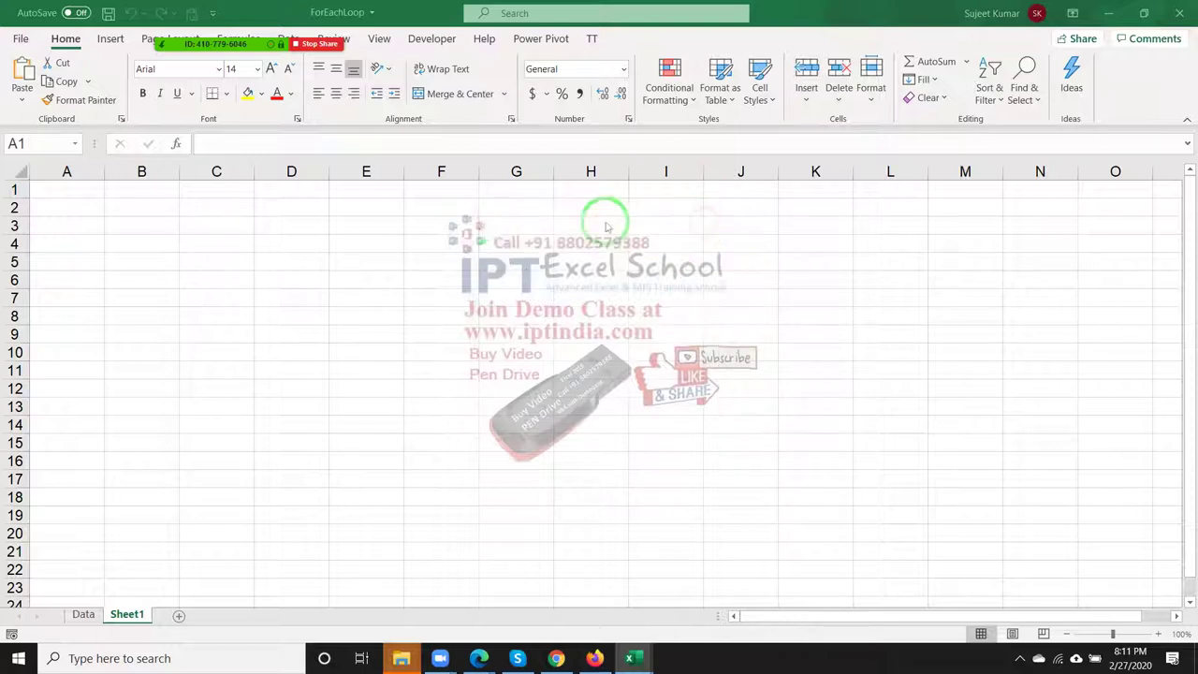
{"action": "left_click", "coordinate": [68, 192]}
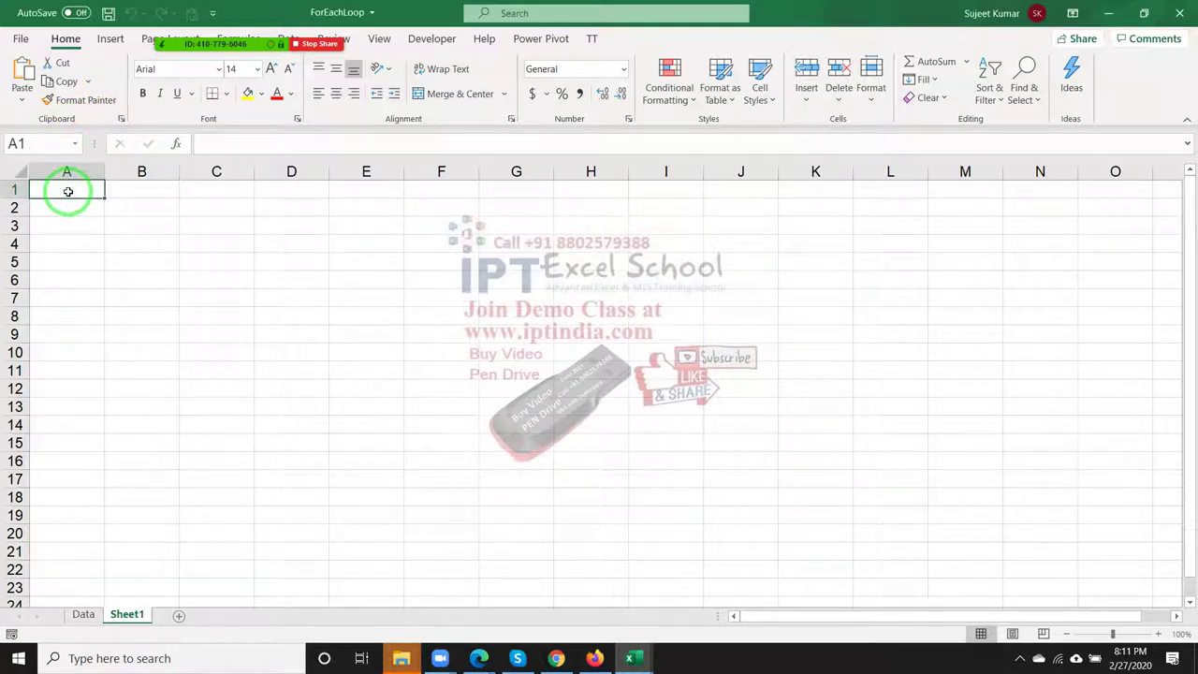
{"action": "left_click", "coordinate": [108, 41]}
{"action": "left_click", "coordinate": [26, 73]}
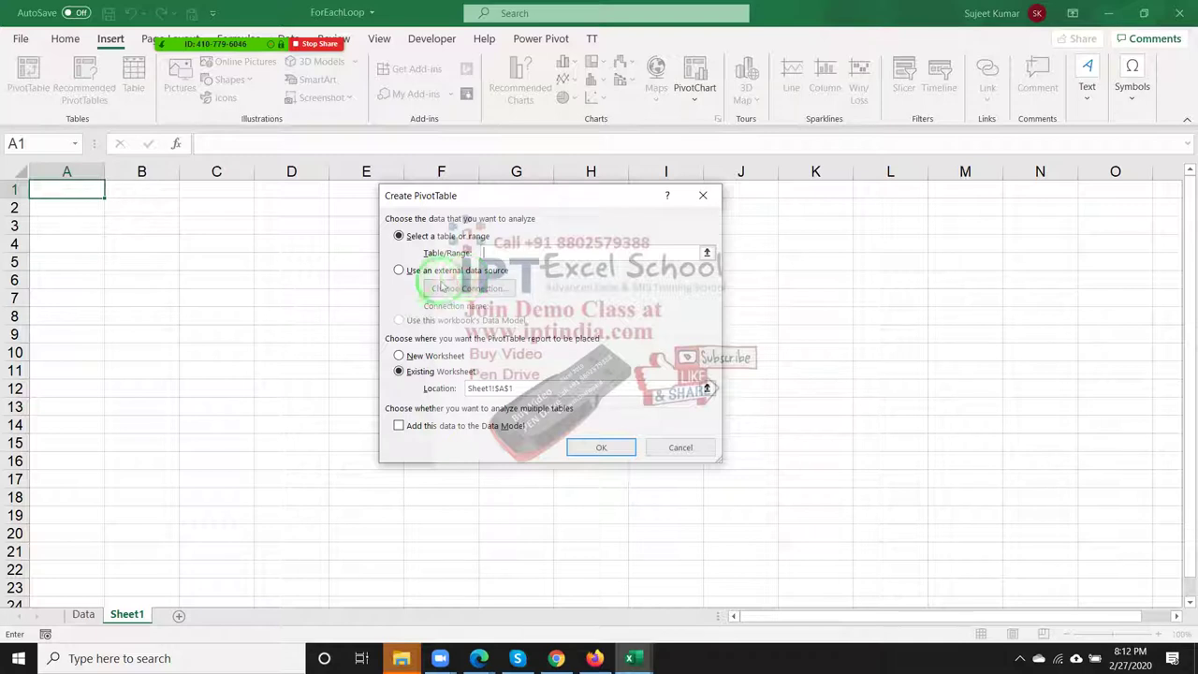
Step: Set the new PivotTable to use an external data source and browse the Desktop for a source file
{"action": "left_click", "coordinate": [400, 271]}
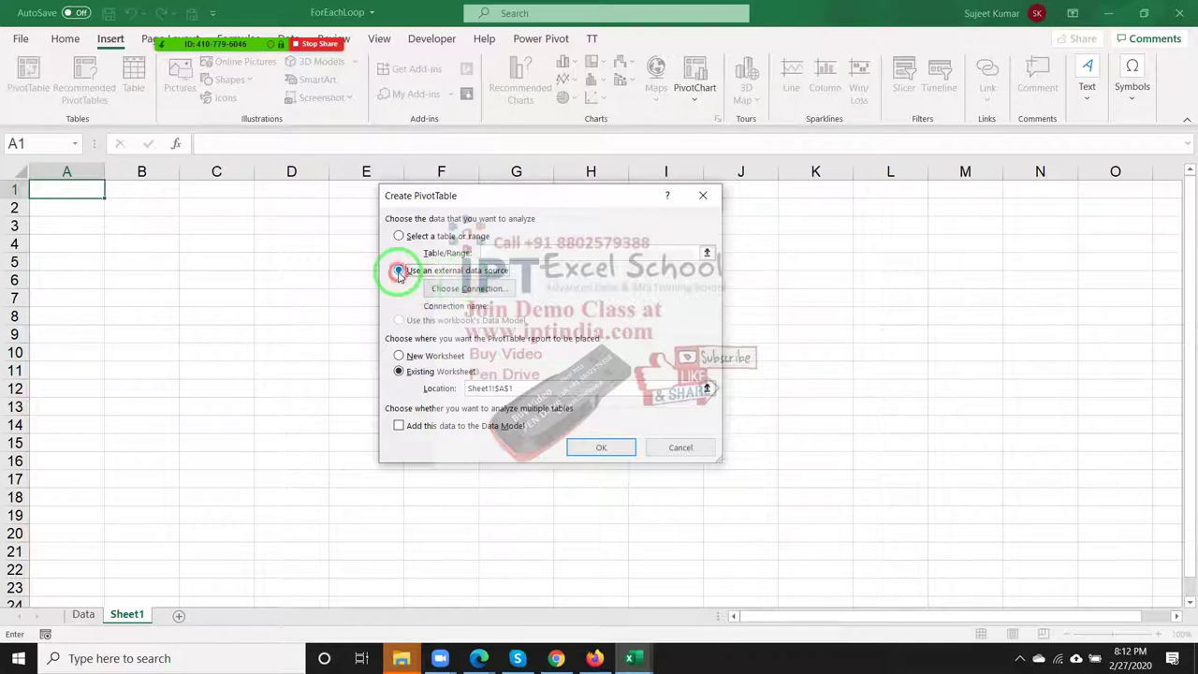
{"action": "left_click", "coordinate": [445, 297]}
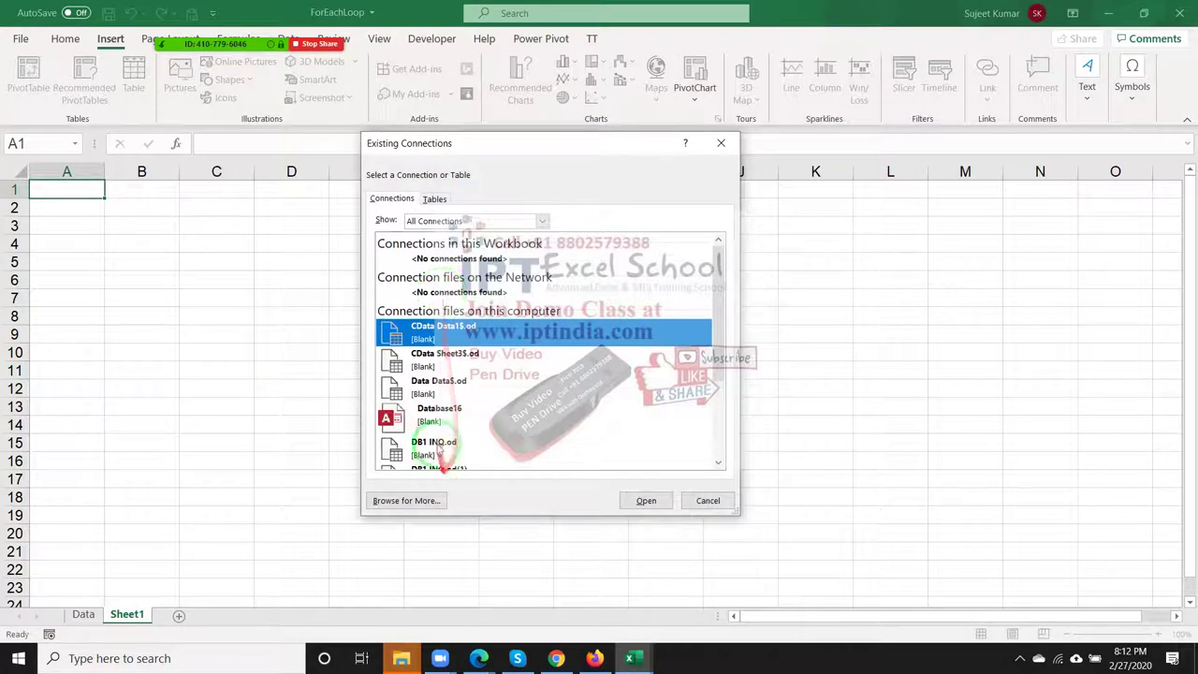
{"action": "scroll", "coordinate": [444, 325], "scroll_direction": "down", "scroll_amount": 3}
{"action": "scroll", "coordinate": [444, 326], "scroll_direction": "up", "scroll_amount": 3}
{"action": "scroll", "coordinate": [444, 326], "scroll_direction": "down", "scroll_amount": 3}
{"action": "scroll", "coordinate": [444, 326], "scroll_direction": "up", "scroll_amount": 3}
{"action": "scroll", "coordinate": [444, 326], "scroll_direction": "up", "scroll_amount": 1}
{"action": "scroll", "coordinate": [444, 326], "scroll_direction": "down", "scroll_amount": 3}
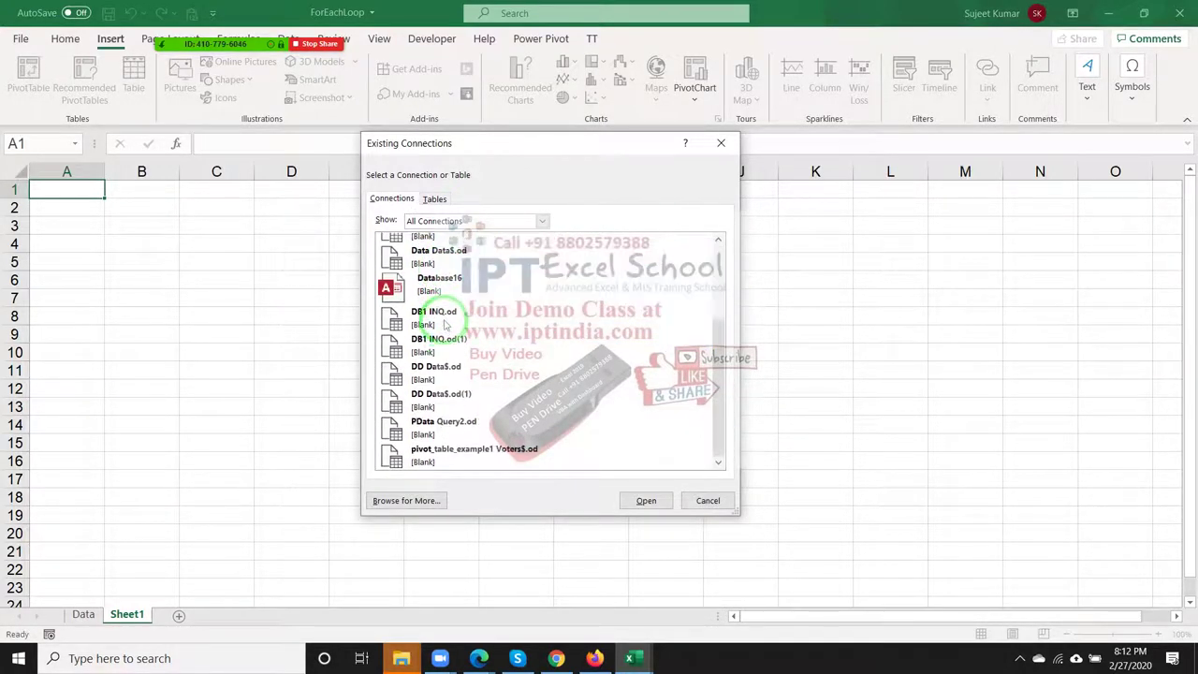
{"action": "left_click", "coordinate": [407, 501]}
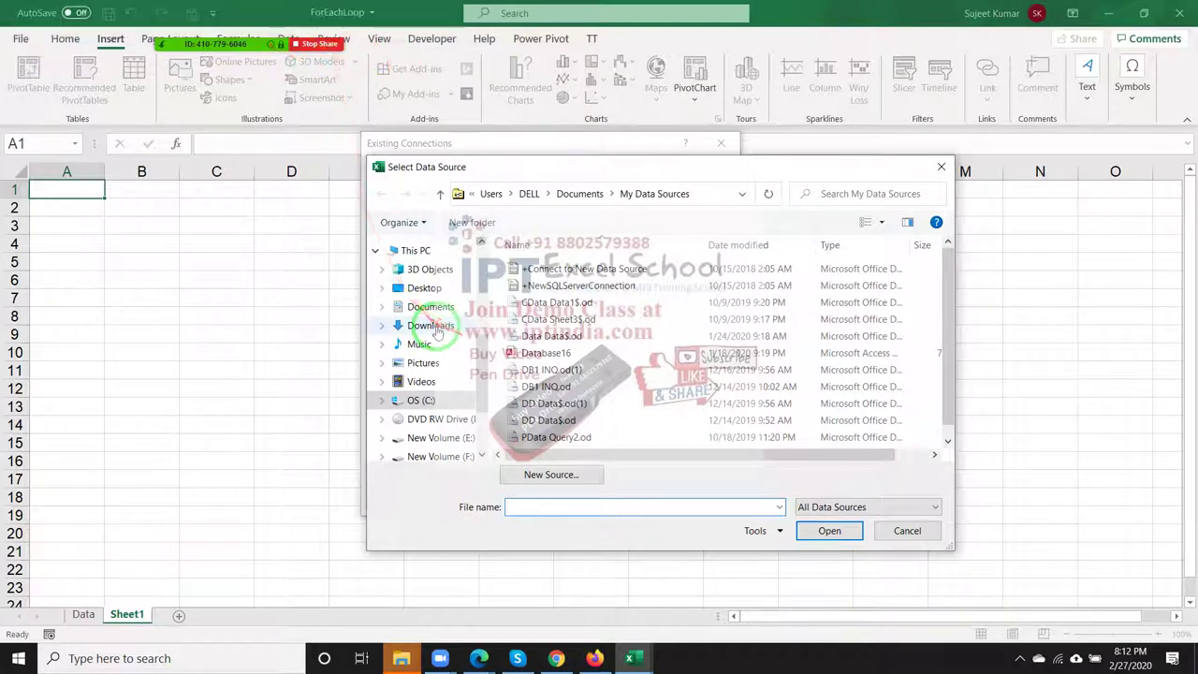
{"action": "left_click", "coordinate": [431, 290]}
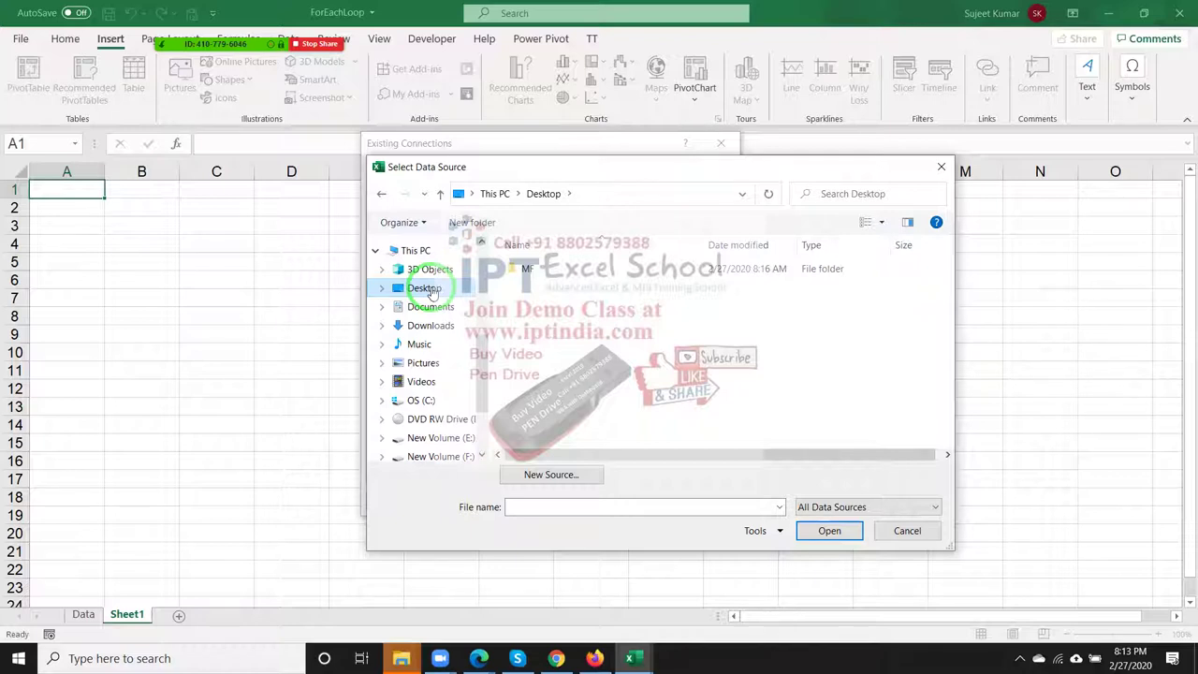
Step: Browse to Desktop > MF > New folder and select the ForEachLoop workbook as the data source
{"action": "left_click", "coordinate": [537, 272]}
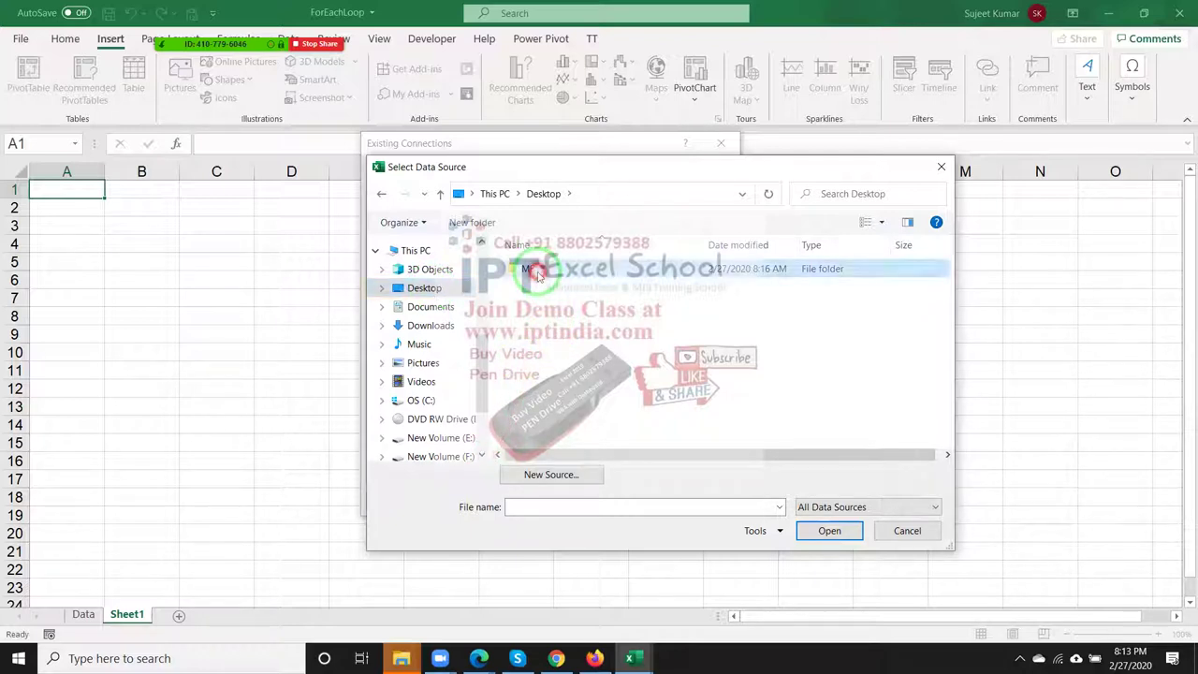
{"action": "double_click", "coordinate": [537, 271]}
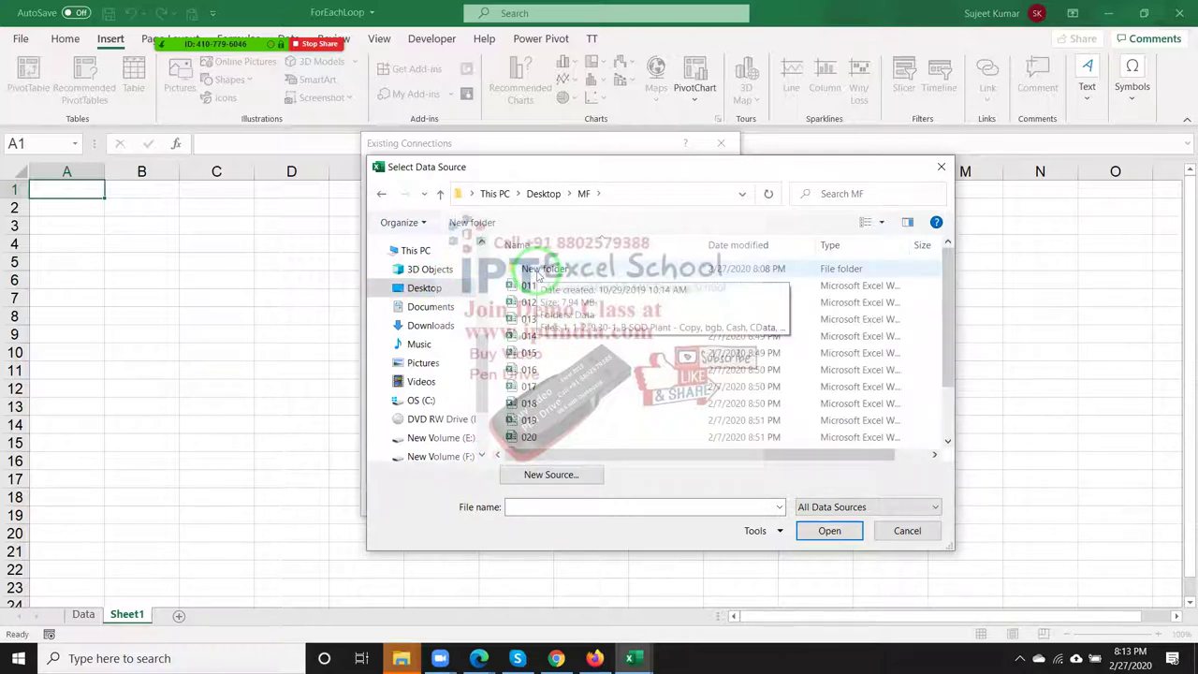
{"action": "double_click", "coordinate": [538, 272]}
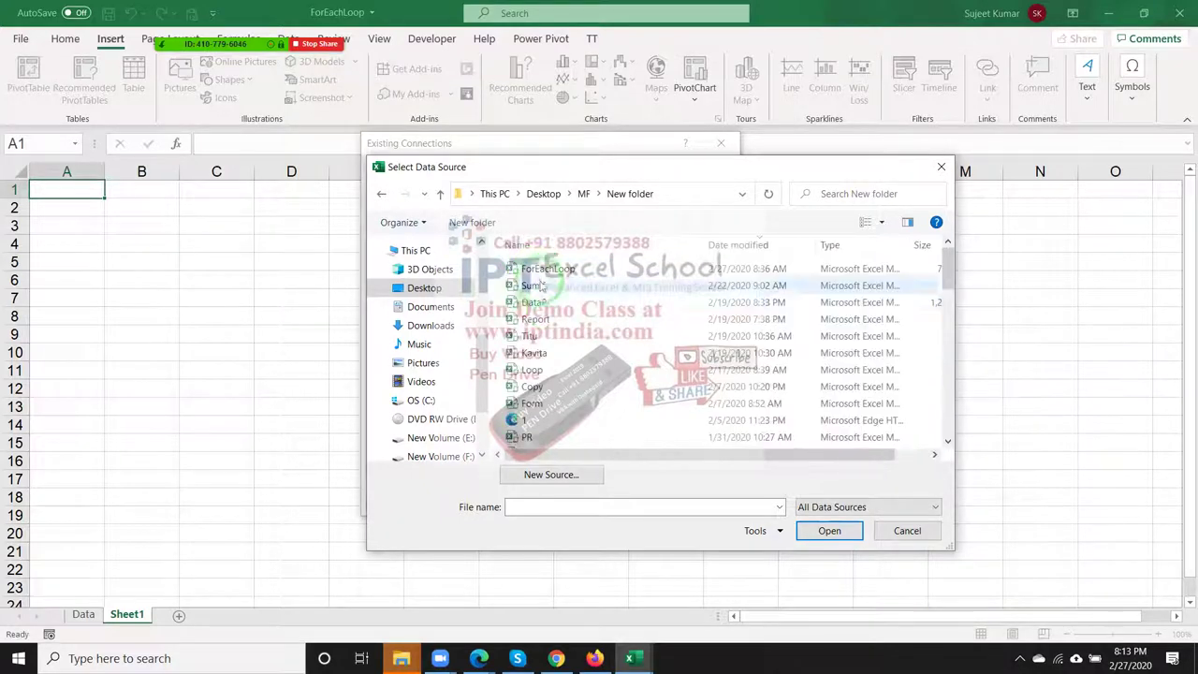
{"action": "left_click", "coordinate": [548, 269]}
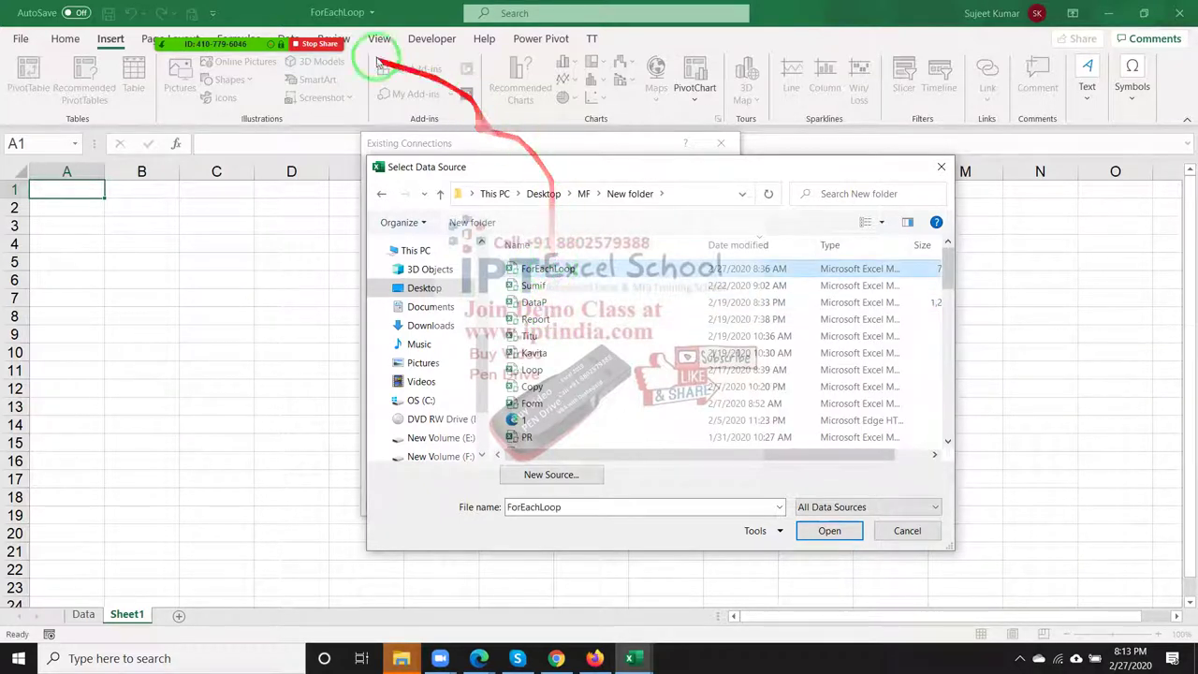
{"action": "left_click", "coordinate": [843, 533]}
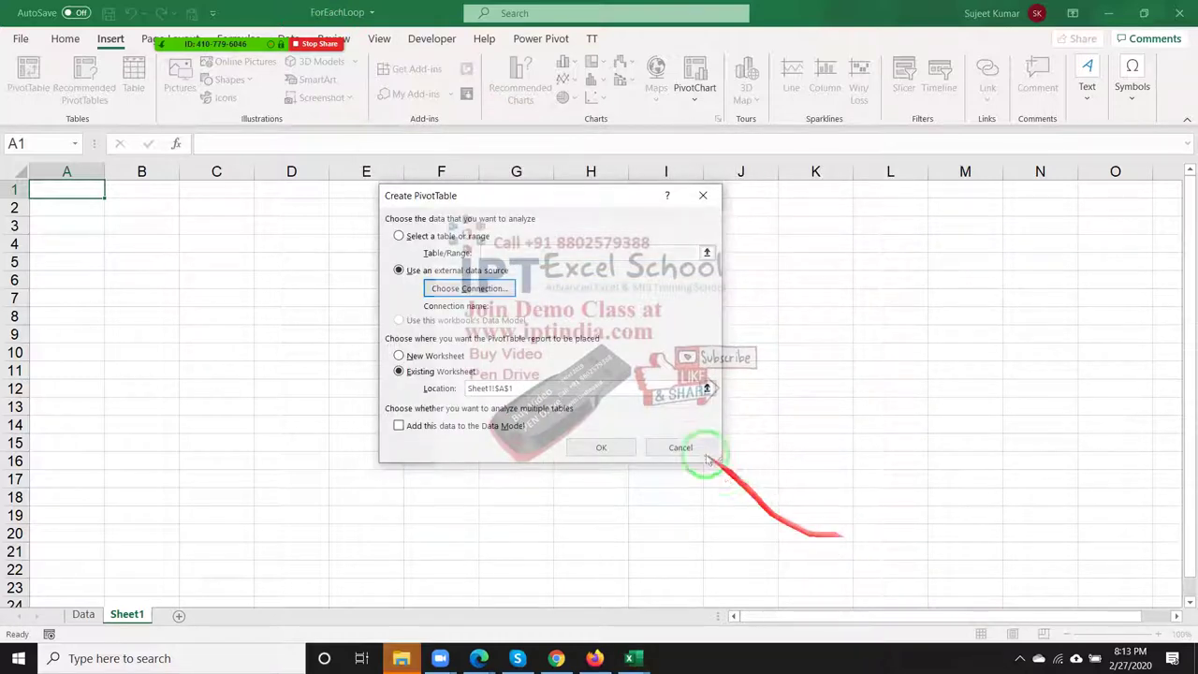
Step: Choose the Data$ table and create the empty PivotTable at Sheet1 A1
{"action": "left_click_drag", "start_coordinate": [831, 455], "coordinate": [603, 256]}
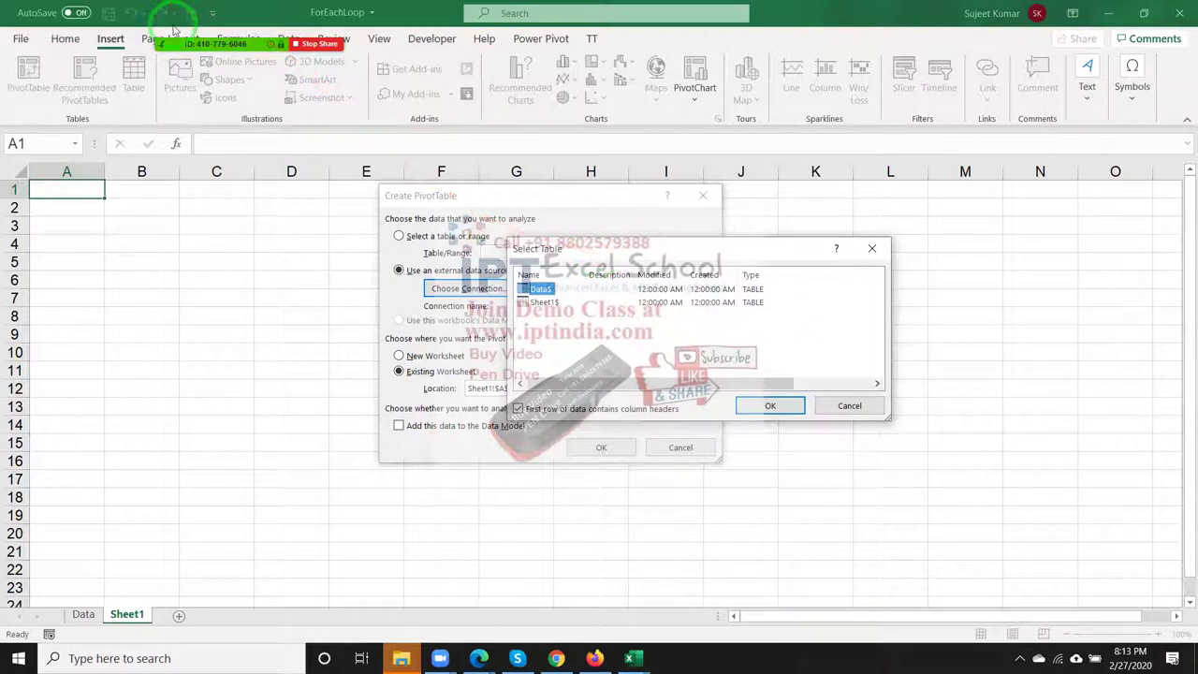
{"action": "left_click", "coordinate": [552, 339]}
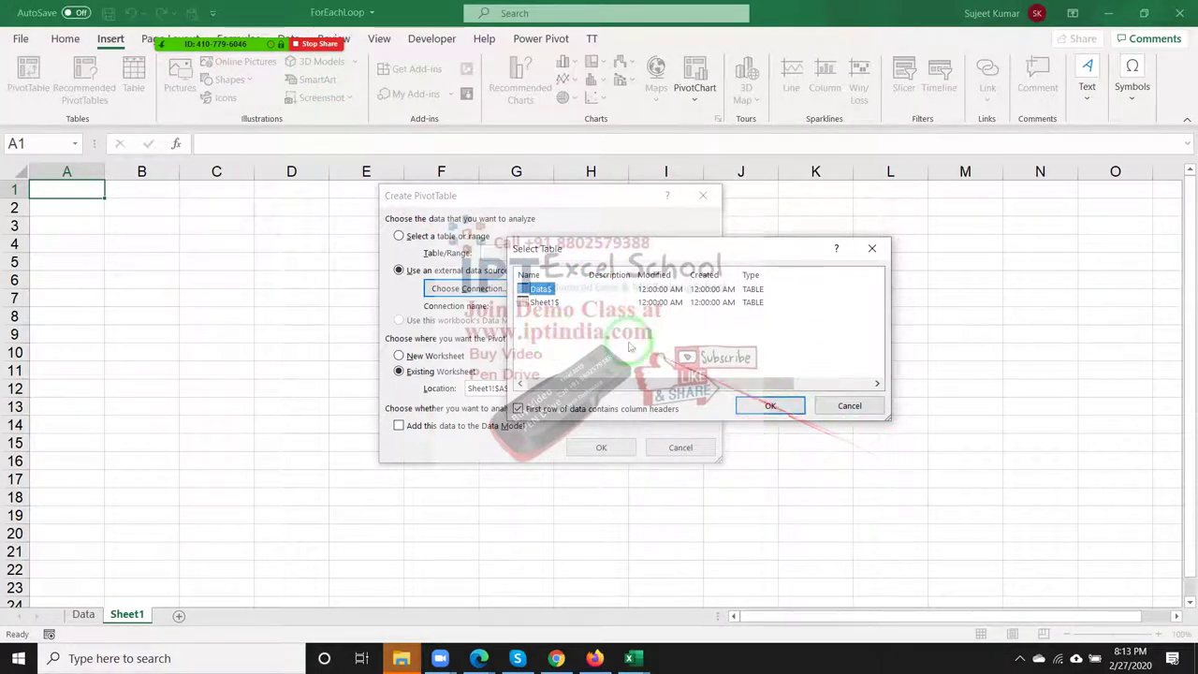
{"action": "left_click", "coordinate": [768, 407]}
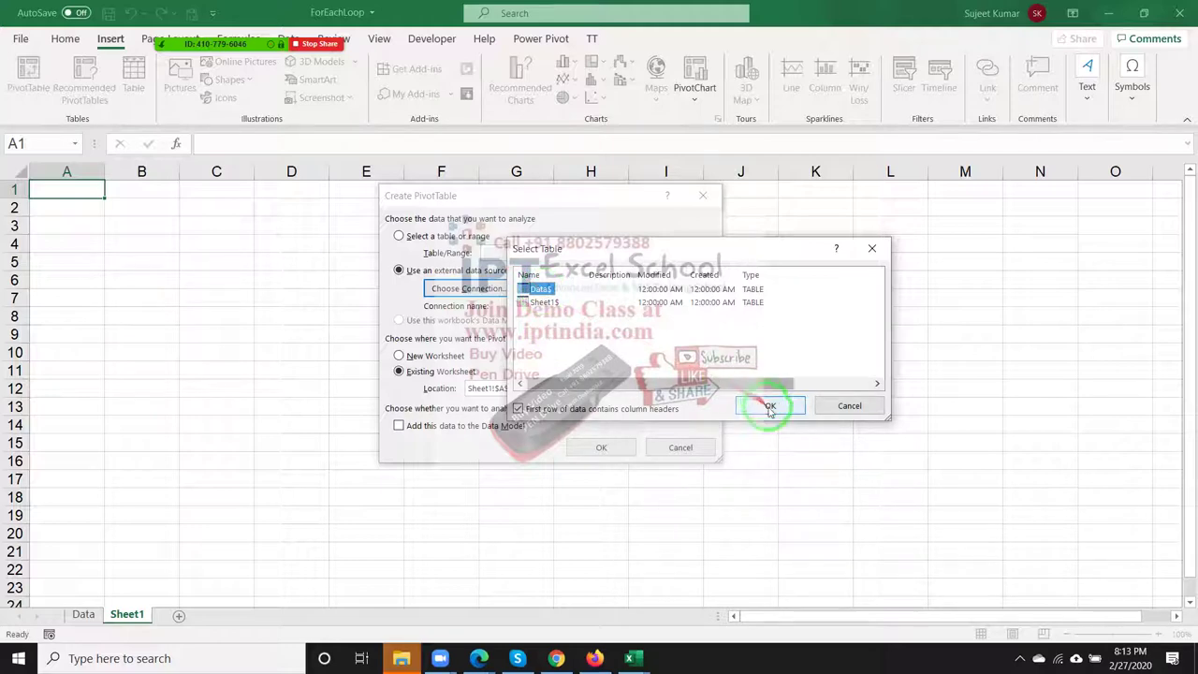
{"action": "left_click", "coordinate": [604, 446]}
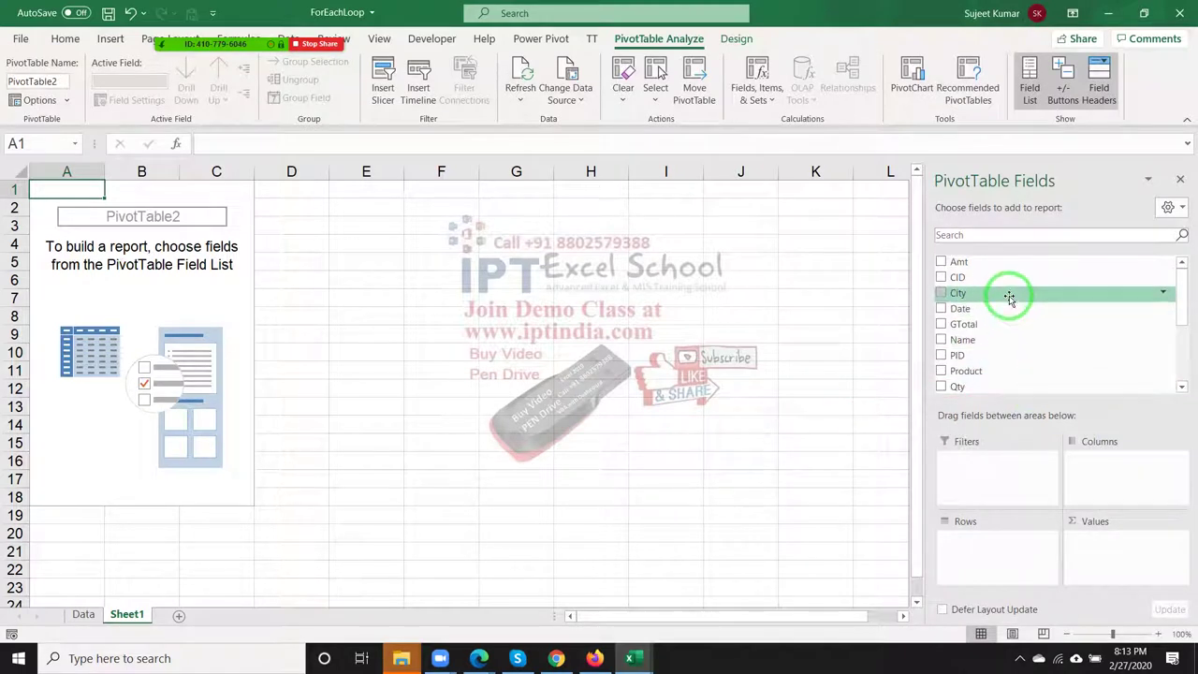
Step: Lay out the pivot with Name in Columns, Product in Rows and Sum of Qty in Values
{"action": "left_click_drag", "start_coordinate": [995, 339], "coordinate": [1086, 460]}
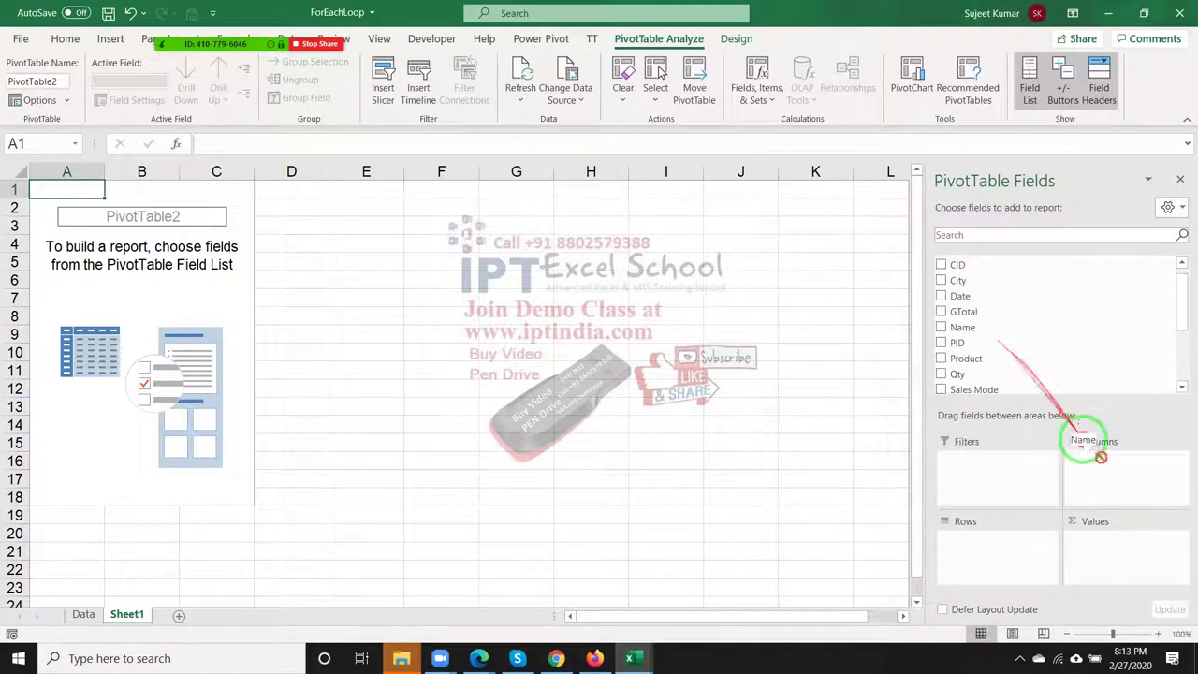
{"action": "left_click_drag", "start_coordinate": [966, 358], "coordinate": [983, 548]}
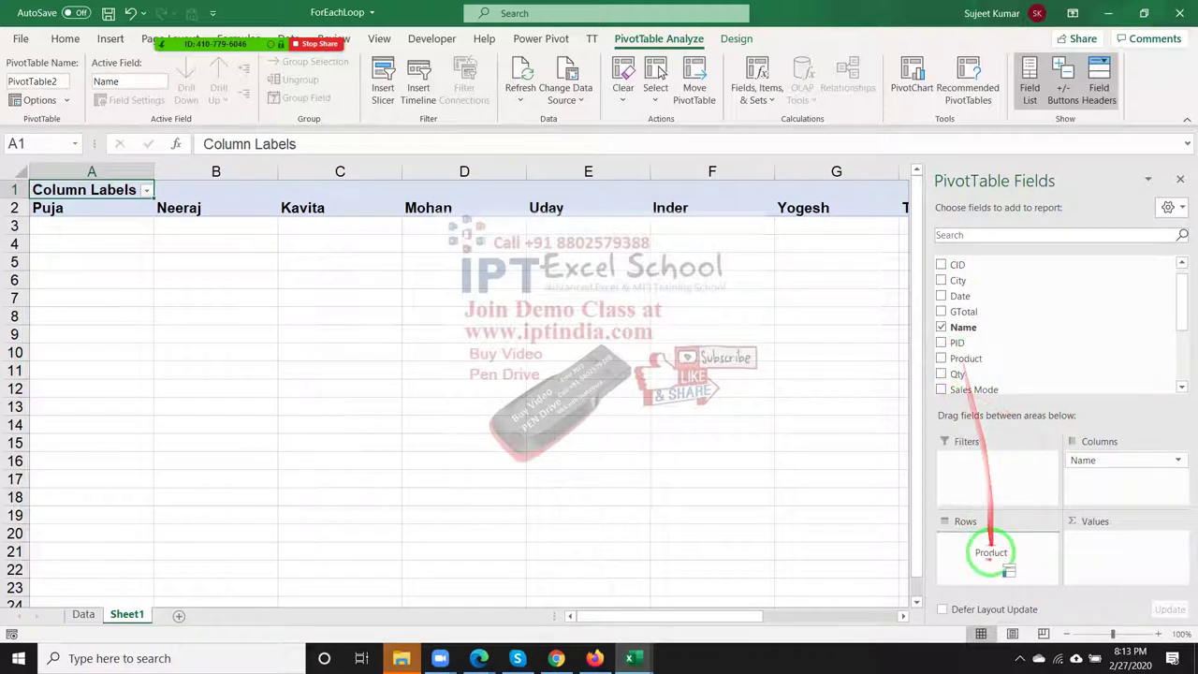
{"action": "scroll", "coordinate": [986, 346], "scroll_direction": "down", "scroll_amount": 2}
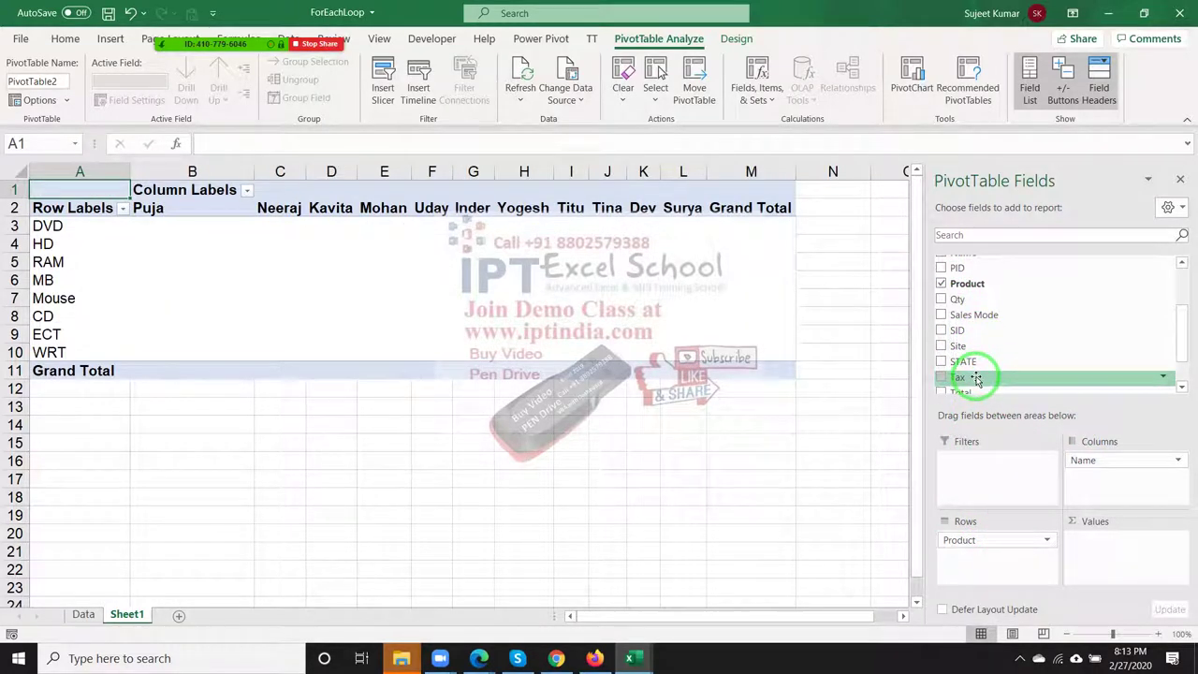
{"action": "scroll", "coordinate": [986, 346], "scroll_direction": "down", "scroll_amount": 3}
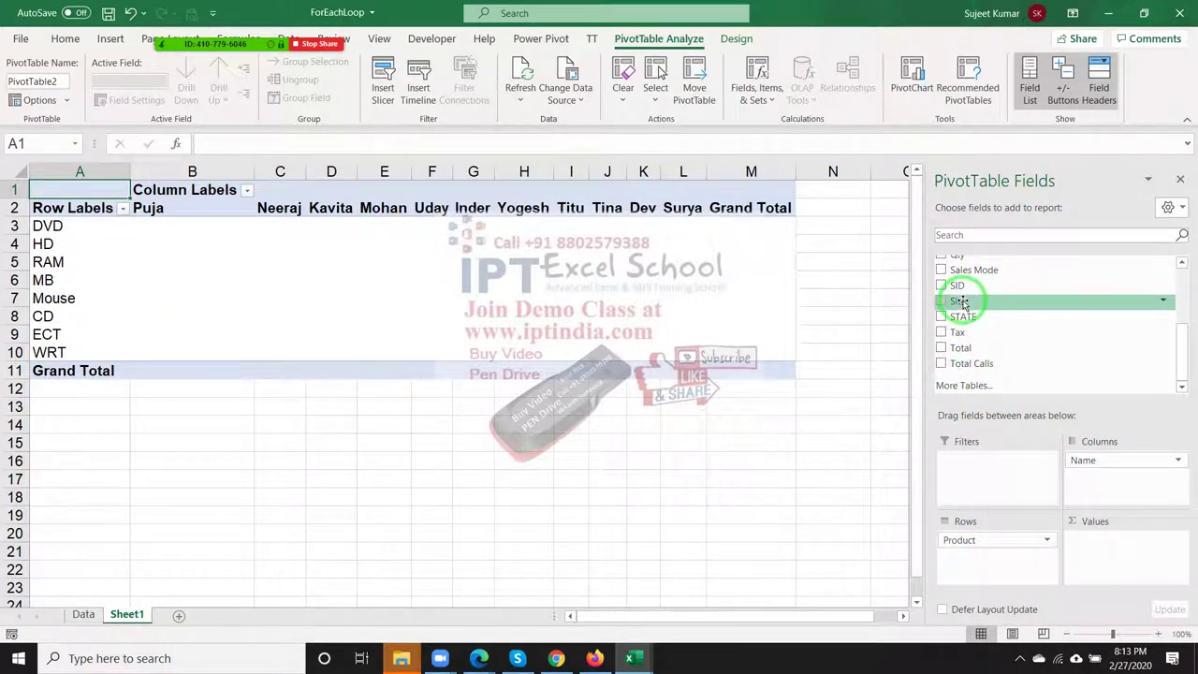
{"action": "scroll", "coordinate": [962, 302], "scroll_direction": "up", "scroll_amount": 1}
{"action": "scroll", "coordinate": [964, 303], "scroll_direction": "up", "scroll_amount": 1}
{"action": "scroll", "coordinate": [968, 304], "scroll_direction": "up", "scroll_amount": 1}
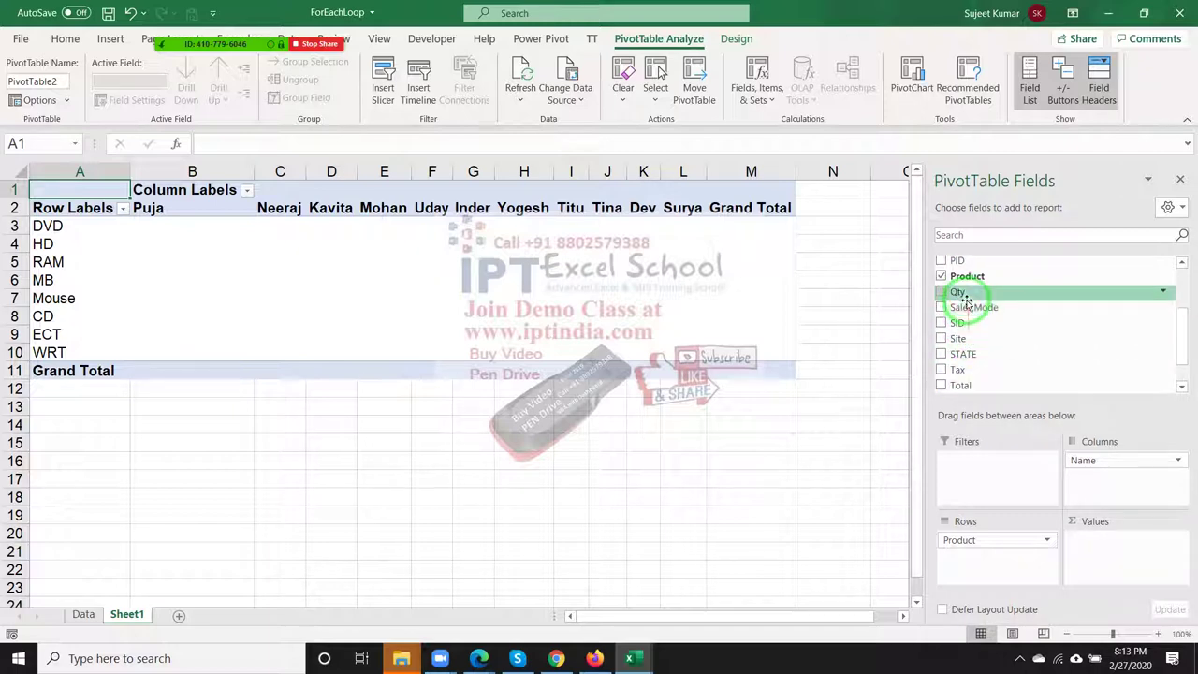
{"action": "left_click_drag", "start_coordinate": [967, 302], "coordinate": [1096, 548]}
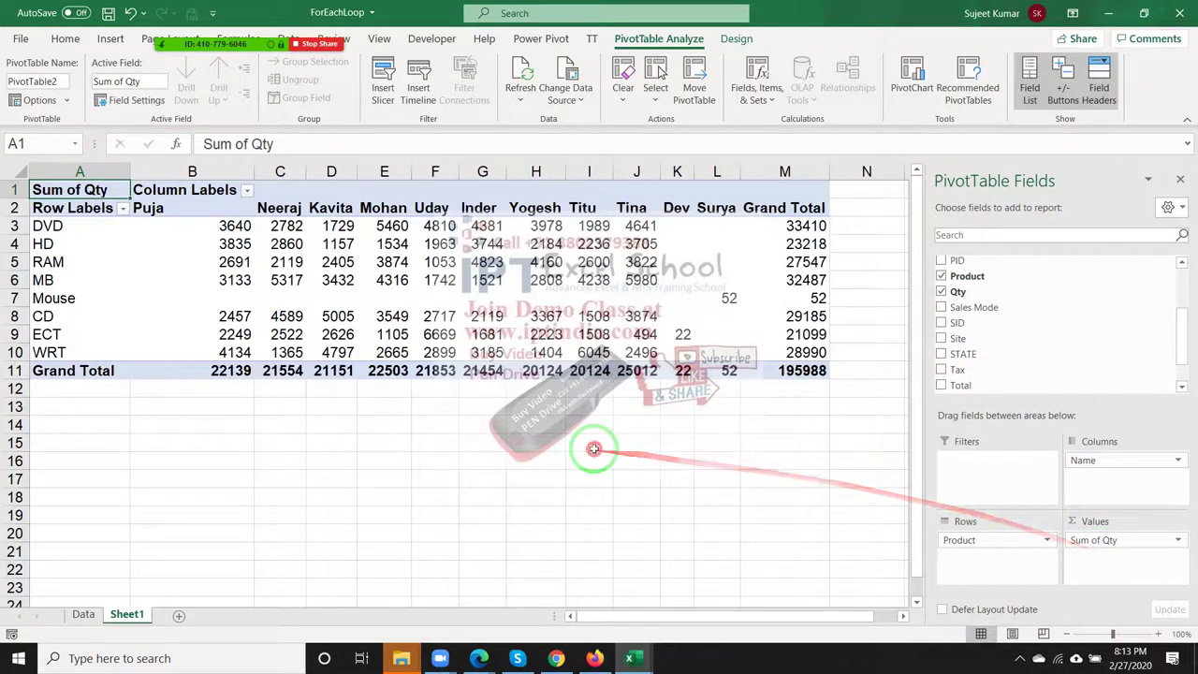
Step: Leave the pivot and switch to the Data sheet
{"action": "left_click", "coordinate": [594, 450]}
{"action": "left_click", "coordinate": [83, 614]}
{"action": "left_click", "coordinate": [79, 582]}
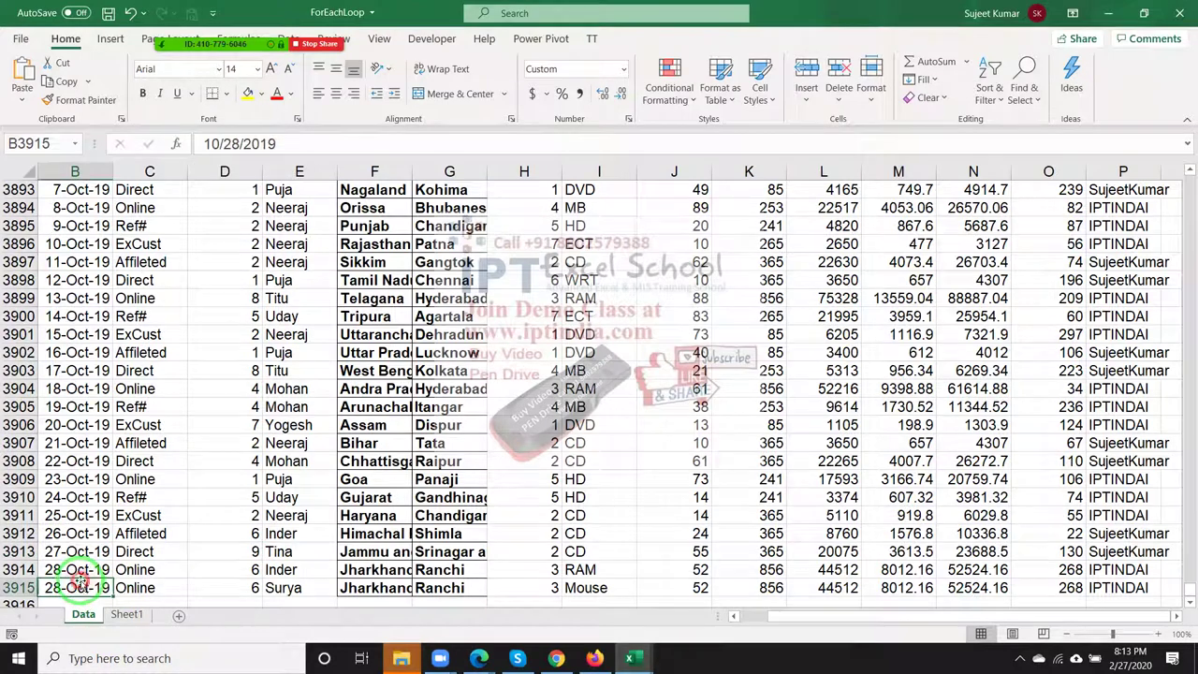
Step: Copy the last data row 3915 down into a new row 3916 with Ctrl+D
{"action": "scroll", "coordinate": [80, 583], "scroll_direction": "down", "scroll_amount": 1}
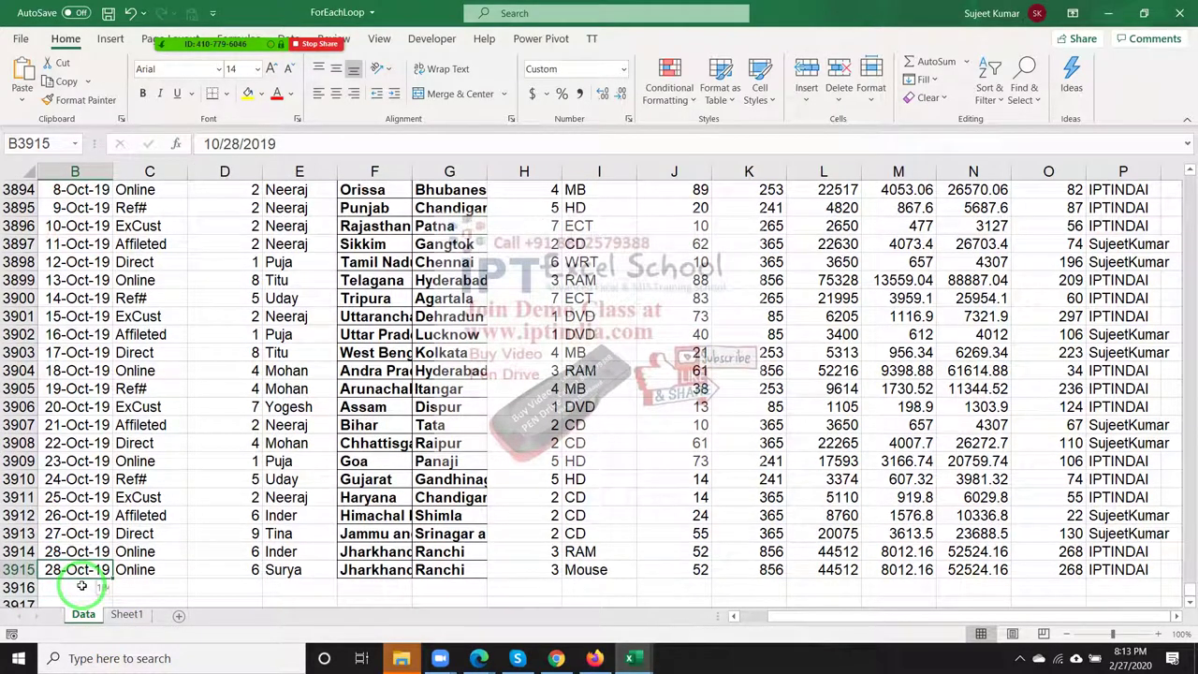
{"action": "key", "text": "shift+space"}
{"action": "key", "text": "shift+Down"}
{"action": "key", "text": "ctrl+d"}
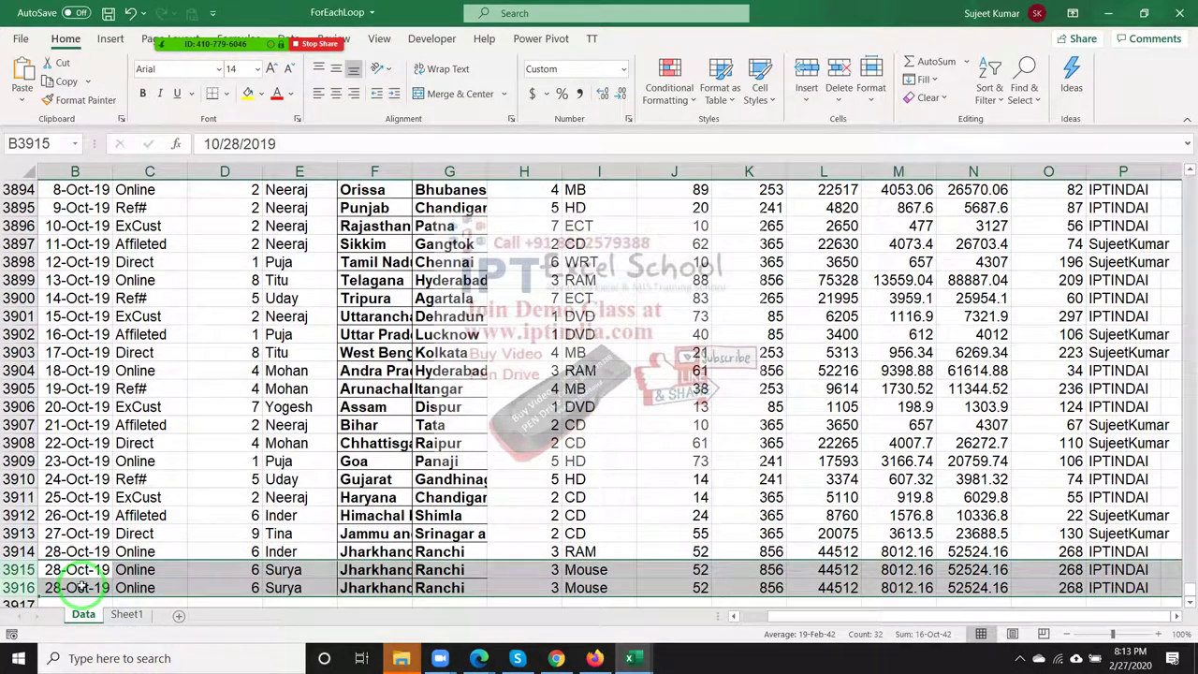
Step: Change row 3916's name to Prabhat and product to Kew, then return to the Sheet1 pivot
{"action": "key", "text": "Down"}
{"action": "key", "text": "Right"}
{"action": "key", "text": "Right"}
{"action": "key", "text": "Right"}
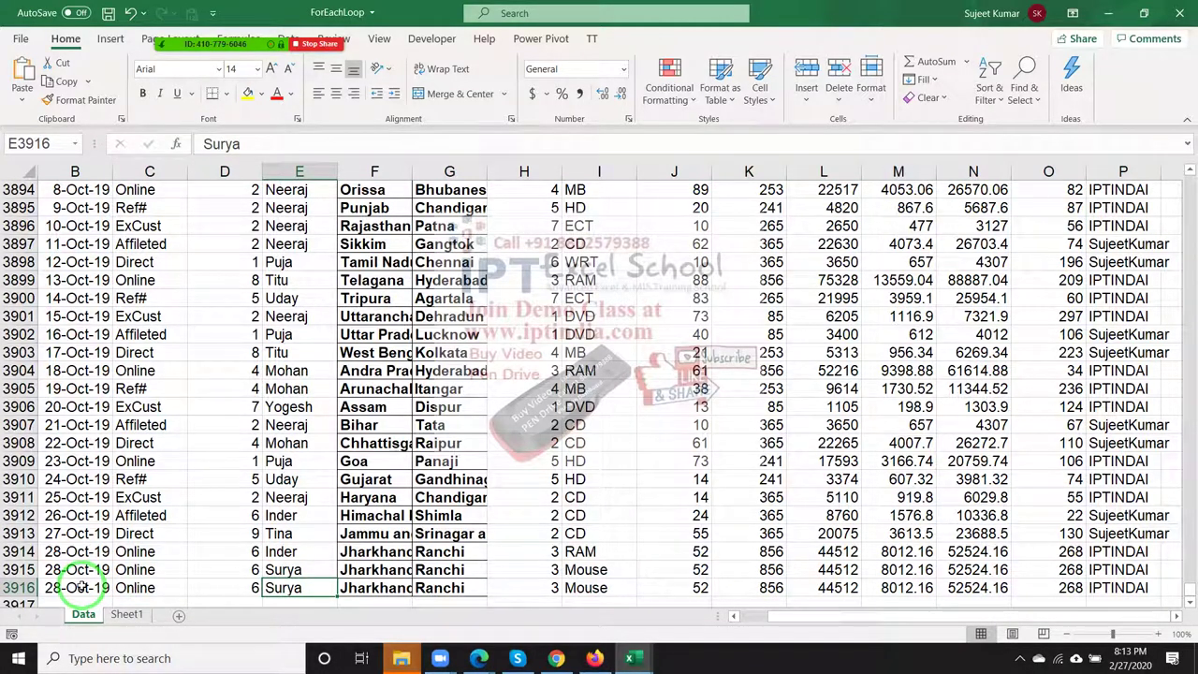
{"action": "type", "text": "Prabhat"}
{"action": "key", "text": "Tab"}
{"action": "key", "text": "Tab"}
{"action": "key", "text": "Tab"}
{"action": "key", "text": "Tab"}
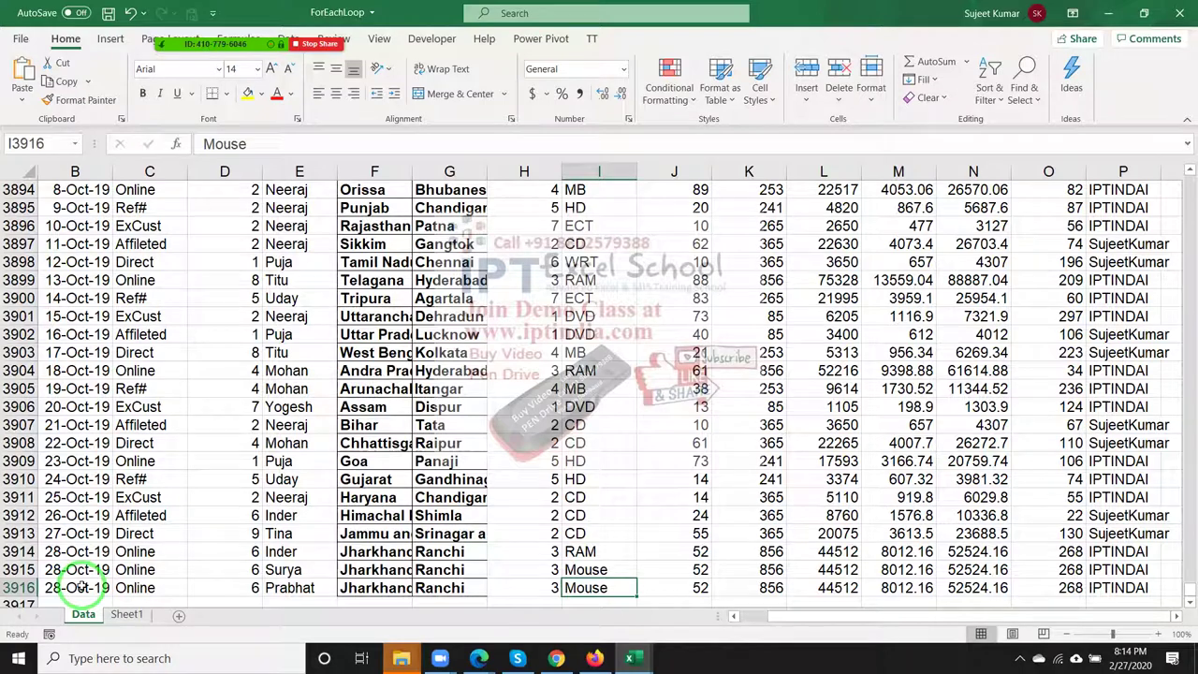
{"action": "type", "text": "Kew"}
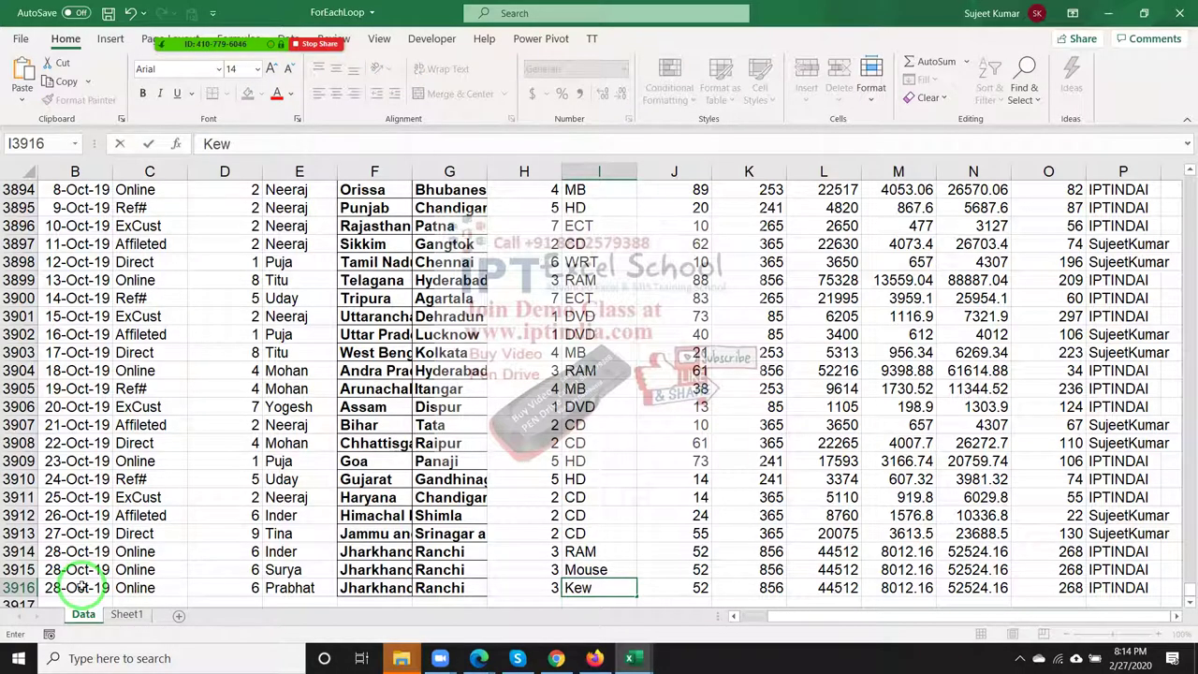
{"action": "key", "text": "Return"}
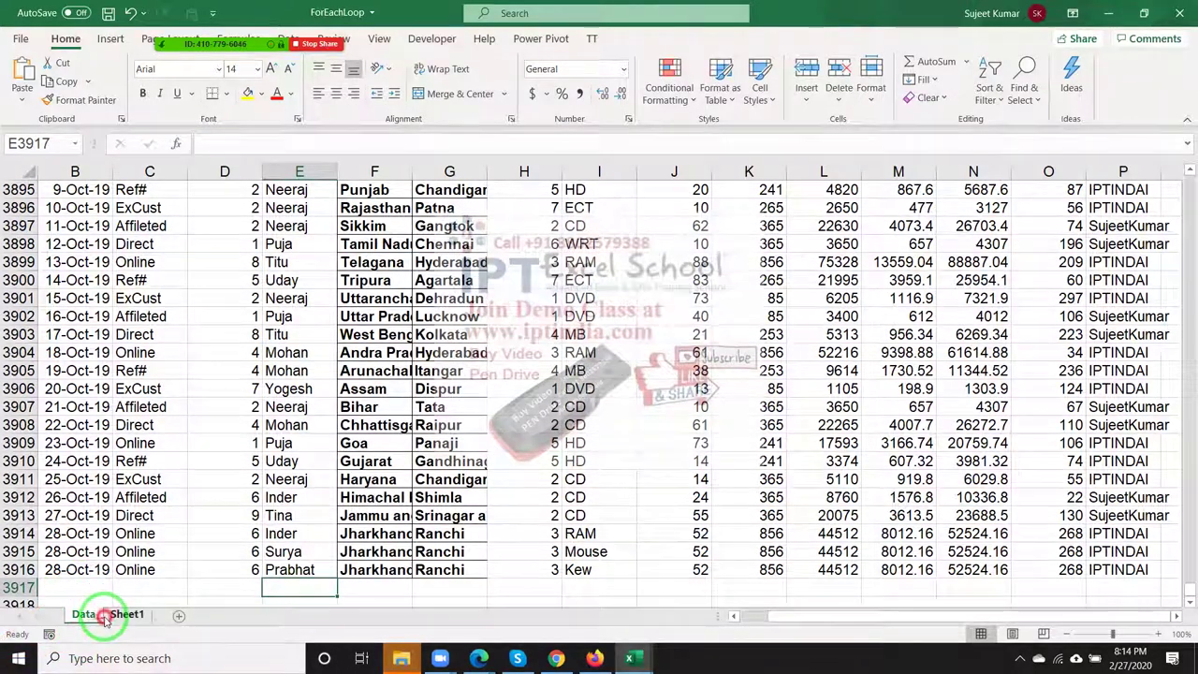
{"action": "left_click", "coordinate": [128, 614]}
{"action": "right_click", "coordinate": [251, 300]}
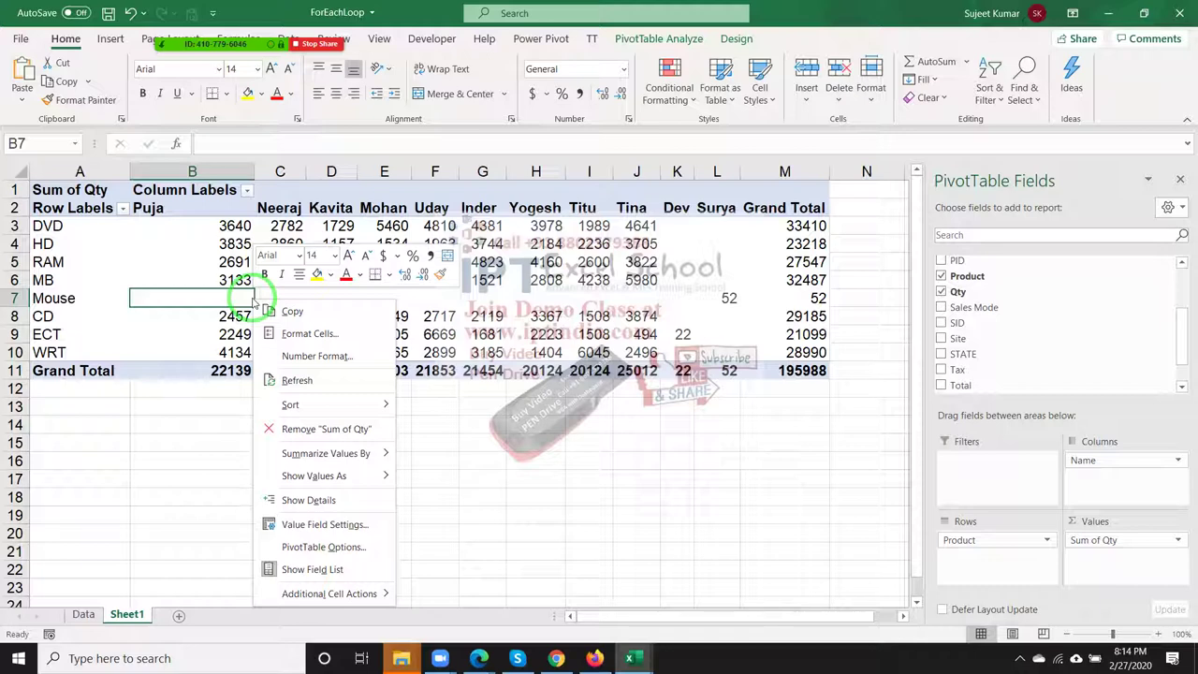
Step: Refresh the pivot to include the Kew row and Prabhat column, and add Sales Mode as a filter
{"action": "left_click", "coordinate": [297, 382]}
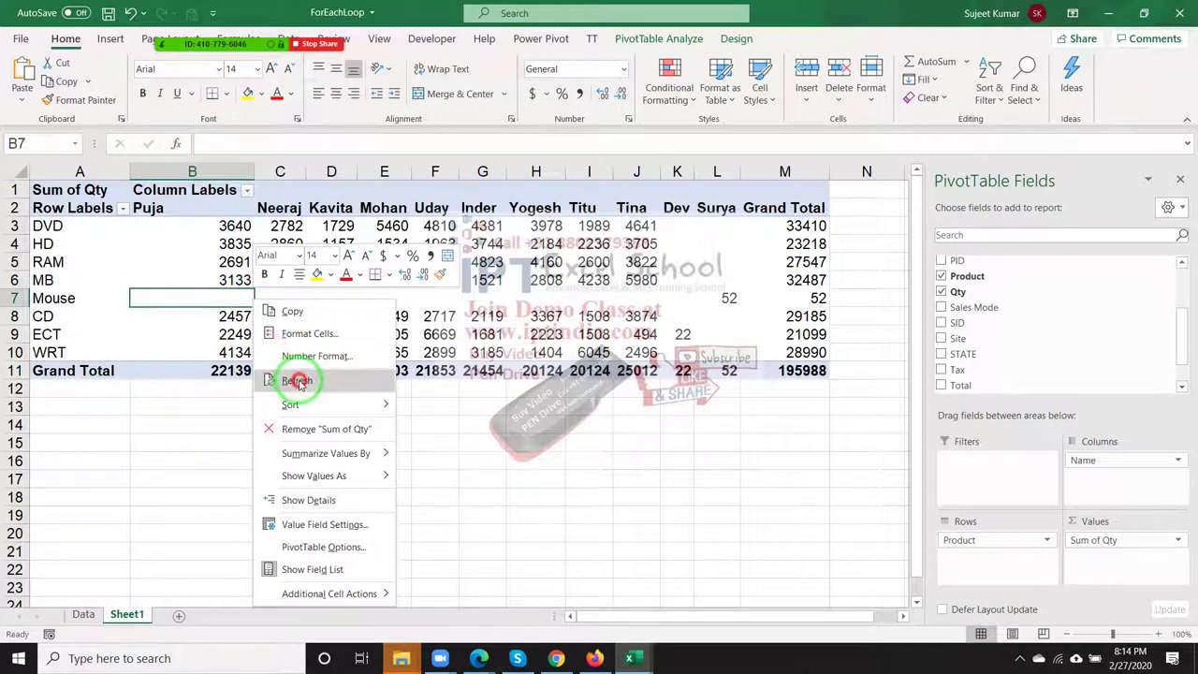
{"action": "left_click_drag", "start_coordinate": [91, 372], "coordinate": [778, 361]}
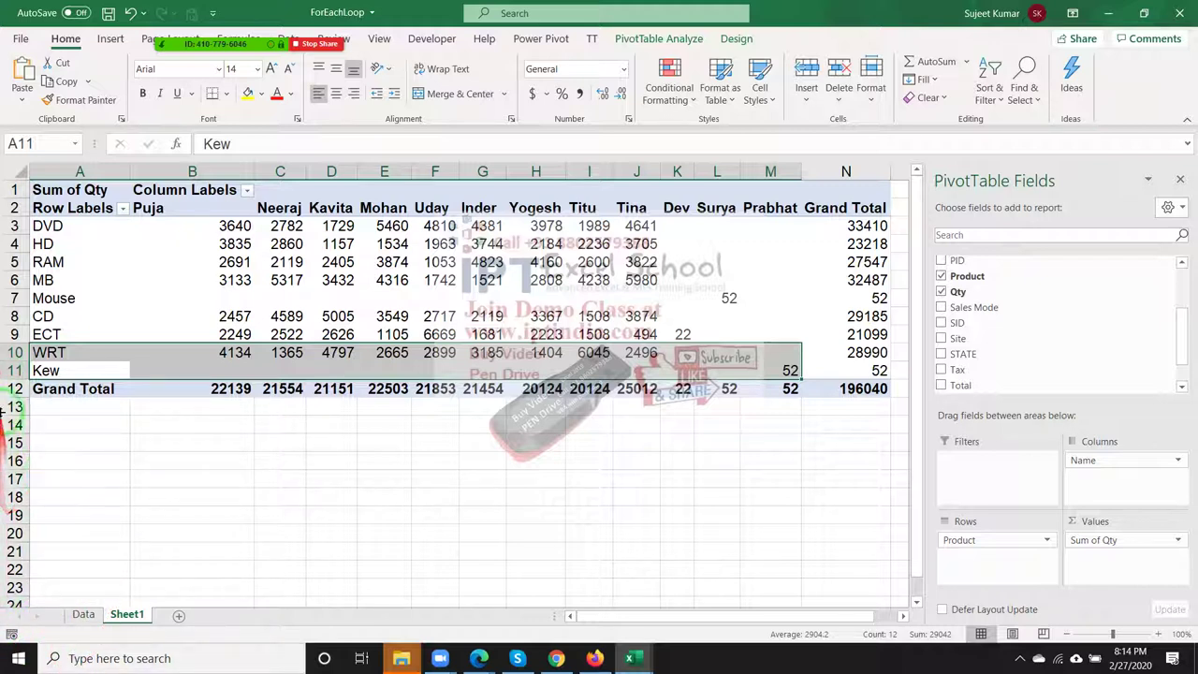
{"action": "left_click", "coordinate": [244, 458]}
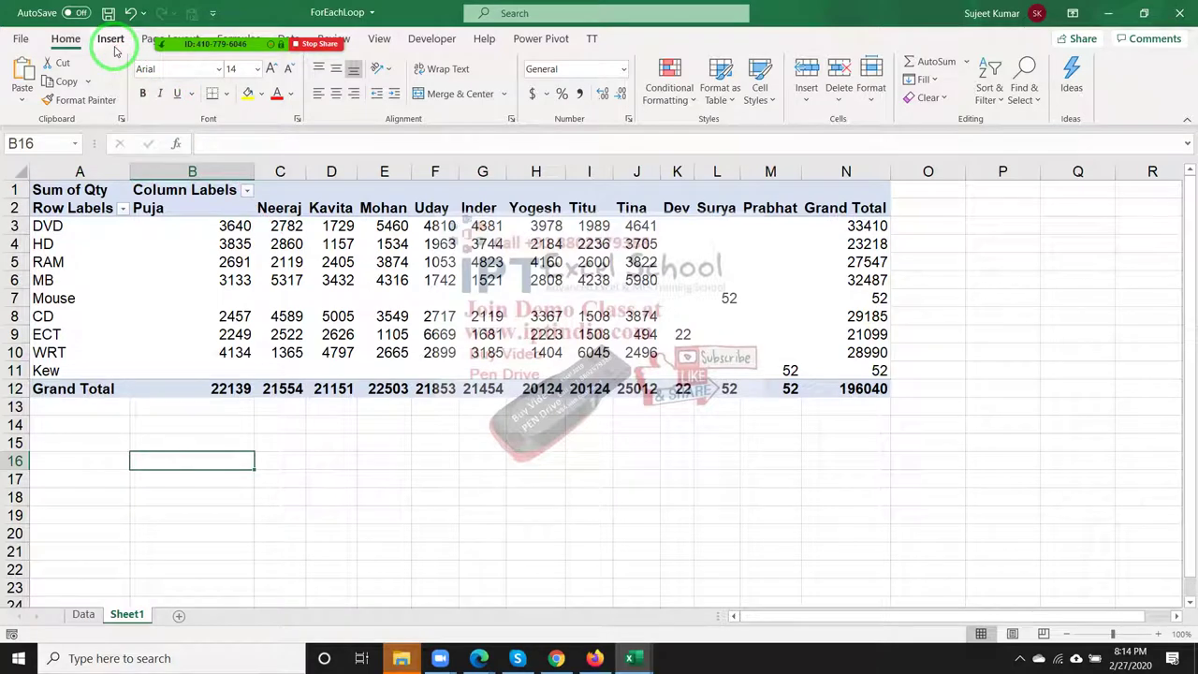
{"action": "left_click", "coordinate": [331, 225]}
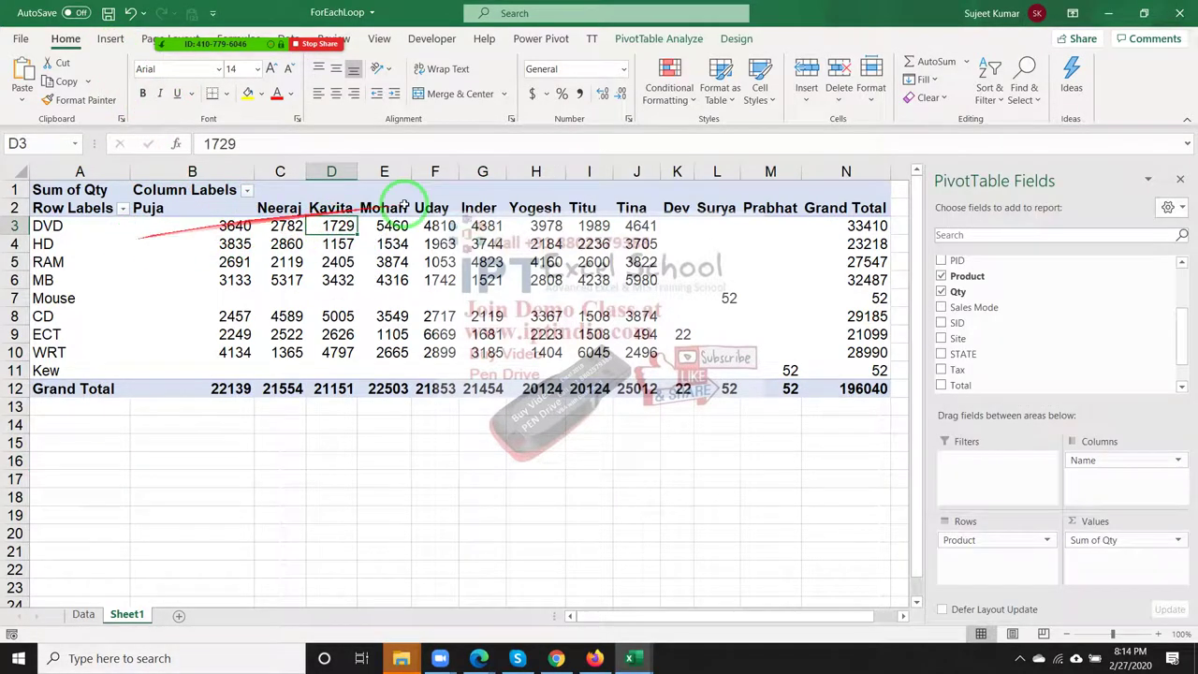
{"action": "left_click_drag", "start_coordinate": [1023, 308], "coordinate": [998, 468]}
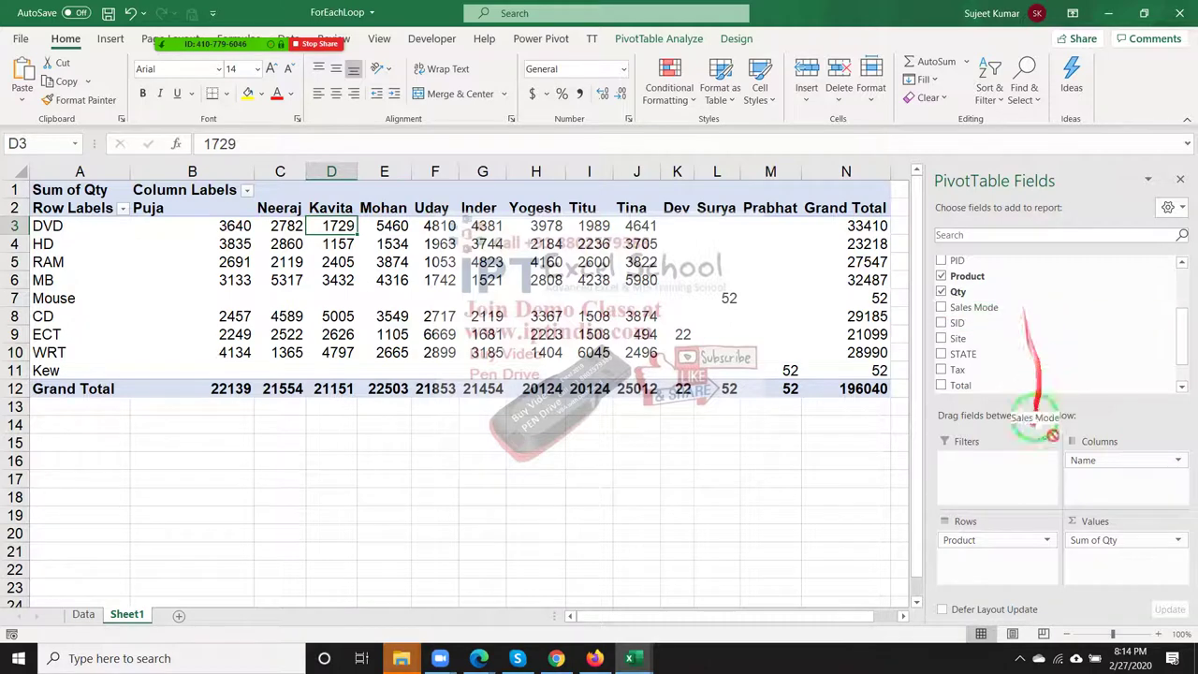
{"action": "left_click", "coordinate": [1184, 375]}
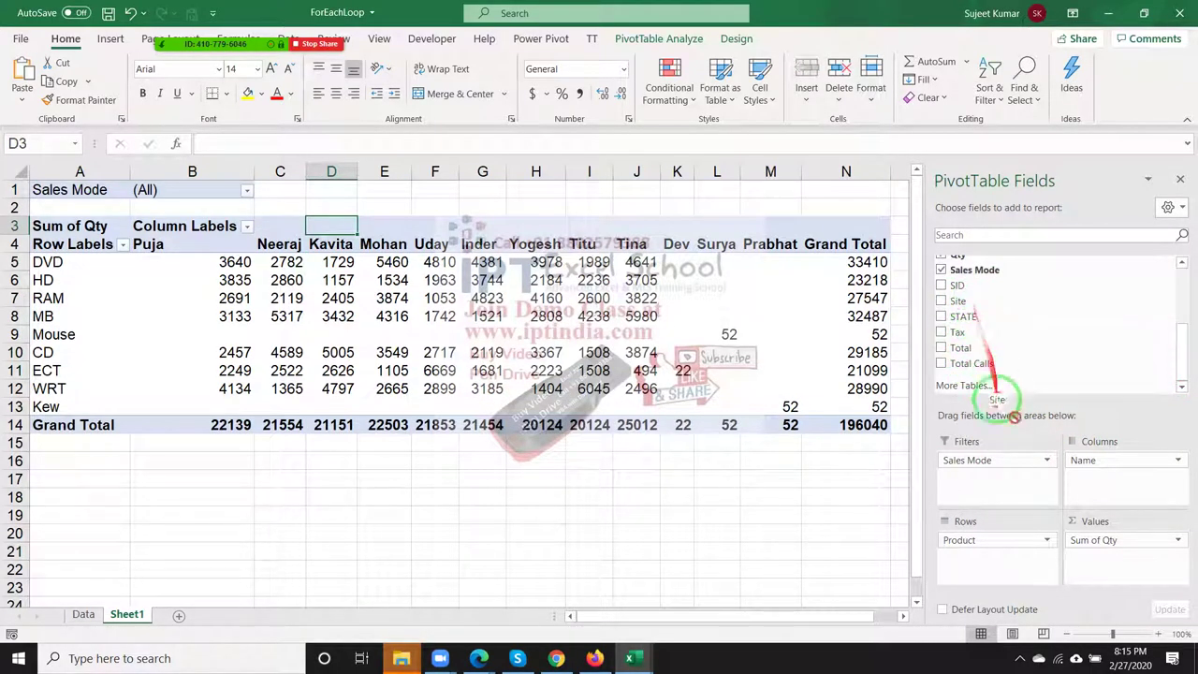
{"action": "left_click_drag", "start_coordinate": [973, 304], "coordinate": [973, 472]}
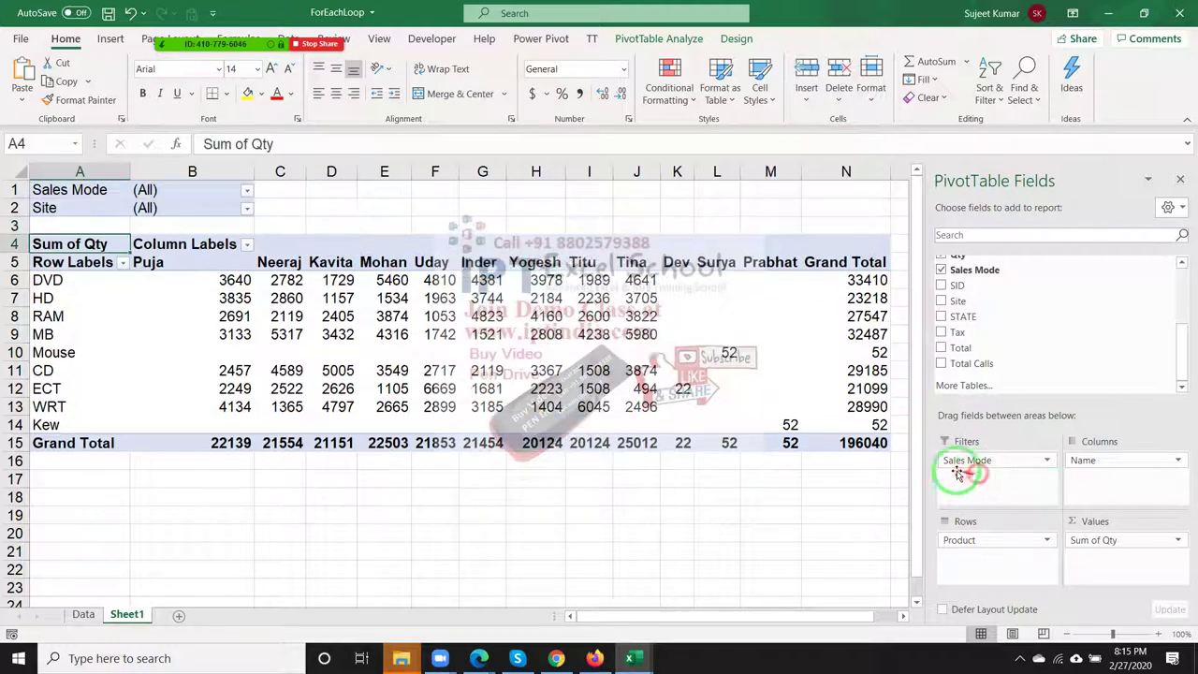
{"action": "left_click", "coordinate": [249, 191]}
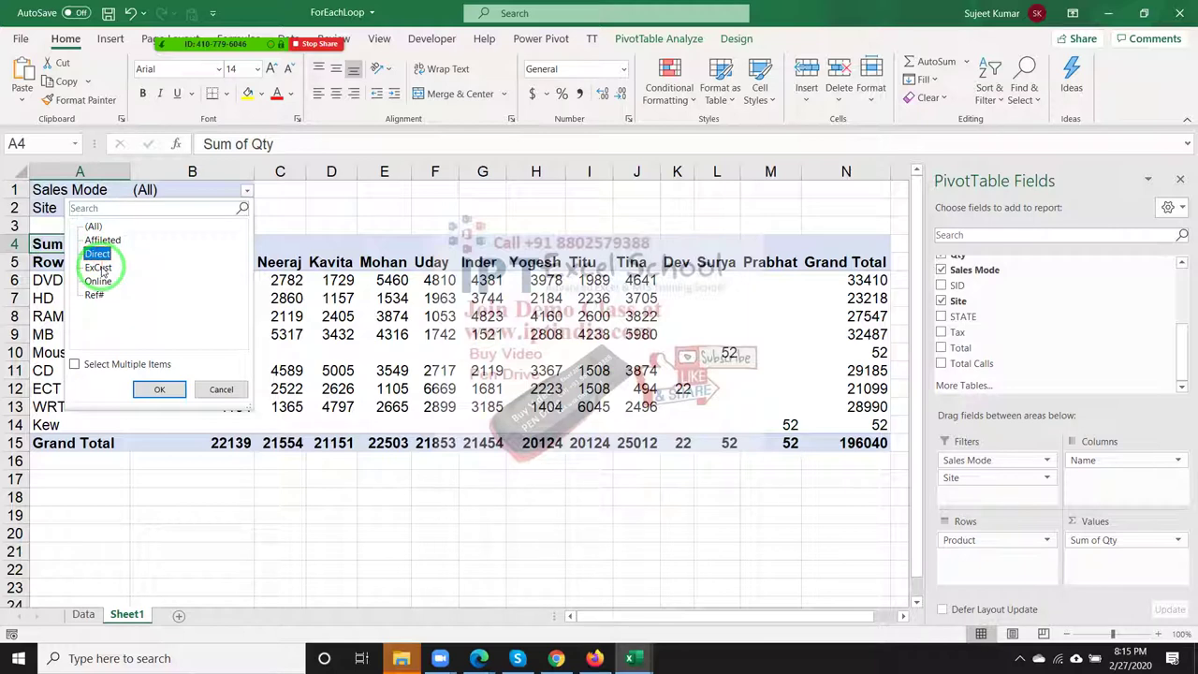
{"action": "left_click", "coordinate": [160, 389]}
{"action": "left_click", "coordinate": [247, 208]}
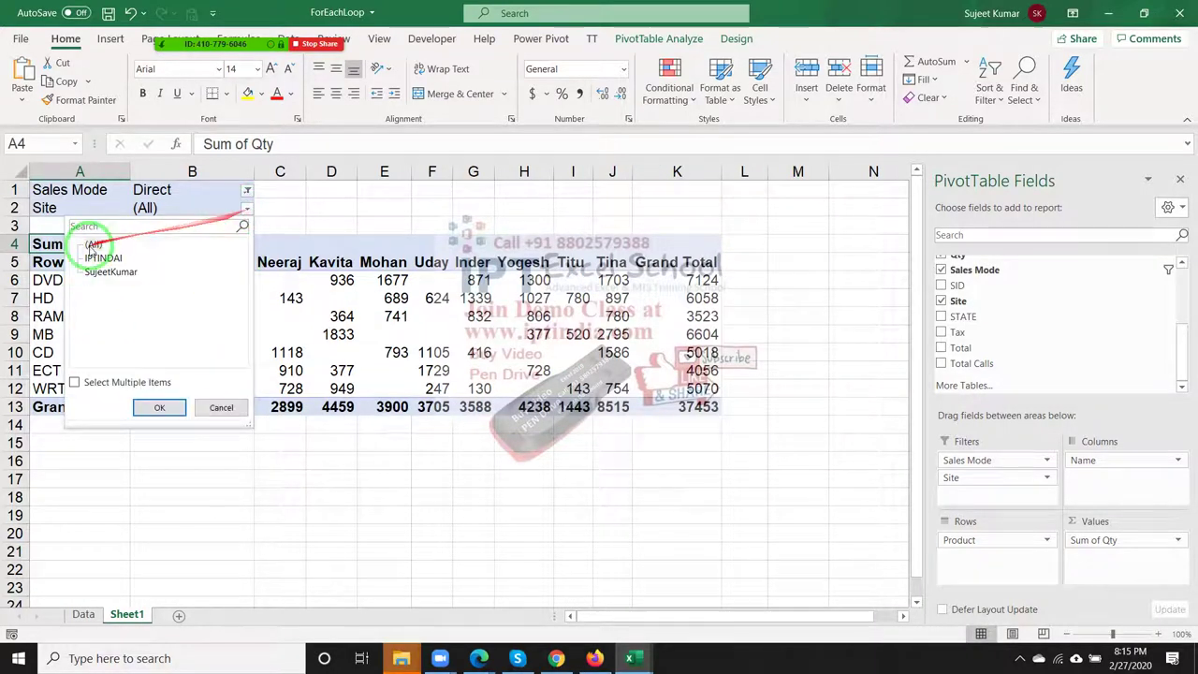
{"action": "left_click", "coordinate": [103, 258]}
{"action": "left_click", "coordinate": [161, 406]}
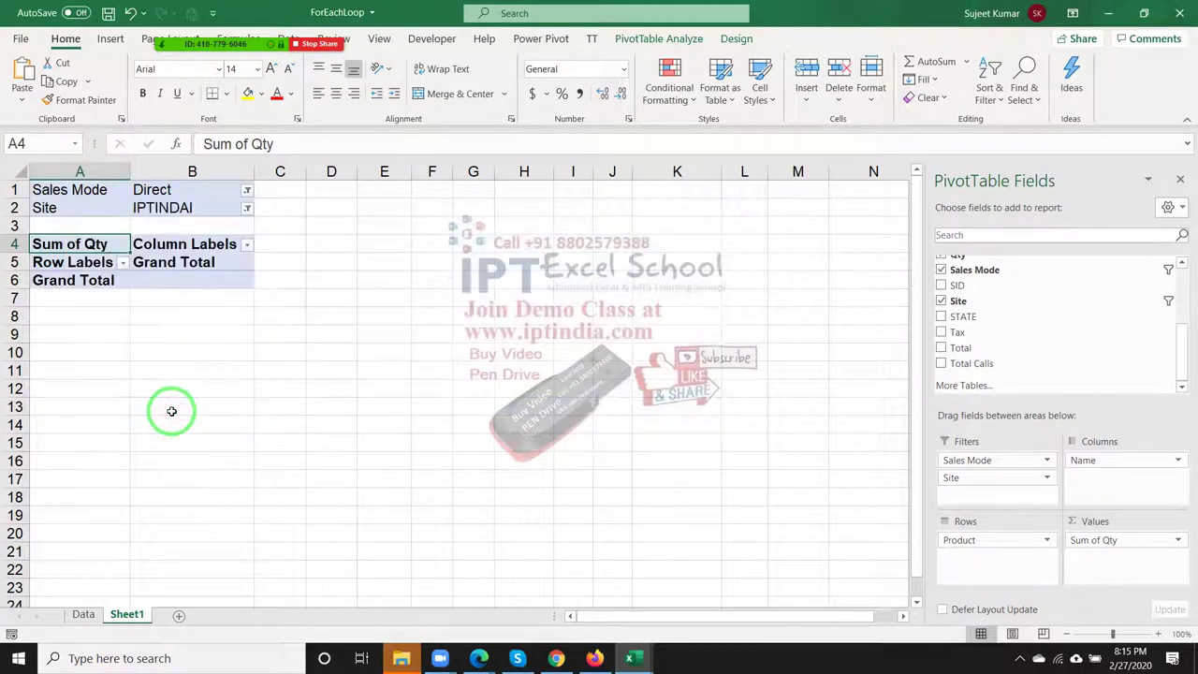
{"action": "left_click", "coordinate": [247, 208]}
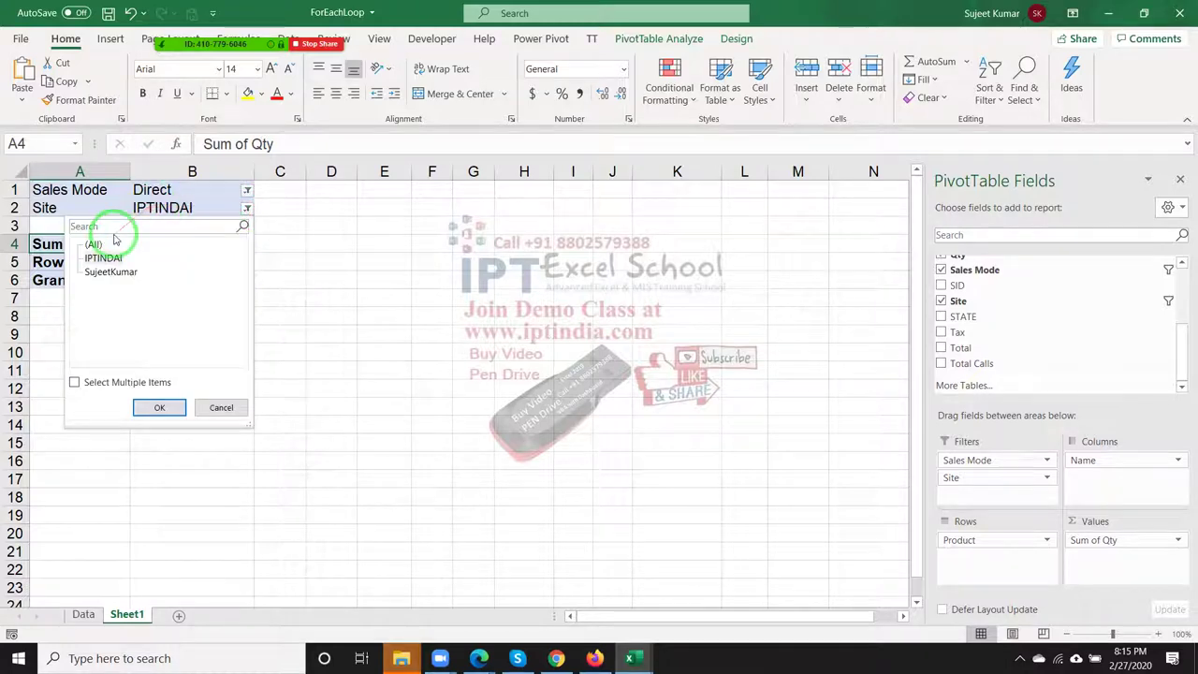
{"action": "left_click", "coordinate": [159, 407]}
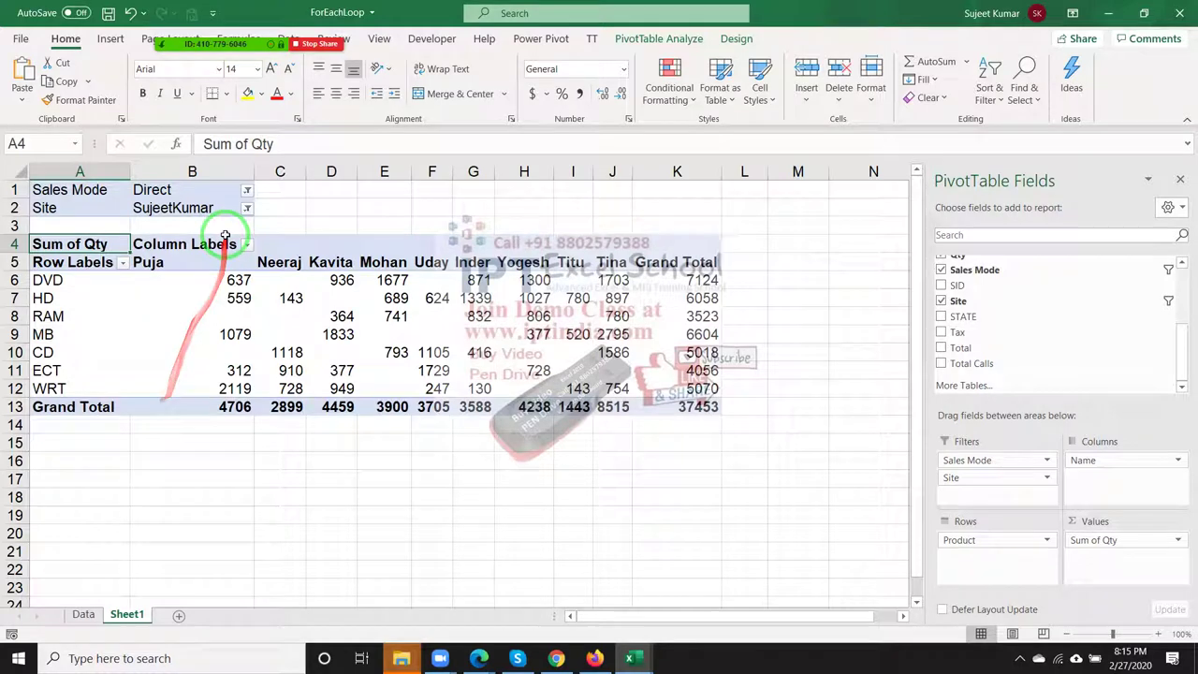
Step: Switch the Site filter back to IPTINDAI, then undo both filters back to (All)
{"action": "left_click", "coordinate": [248, 207]}
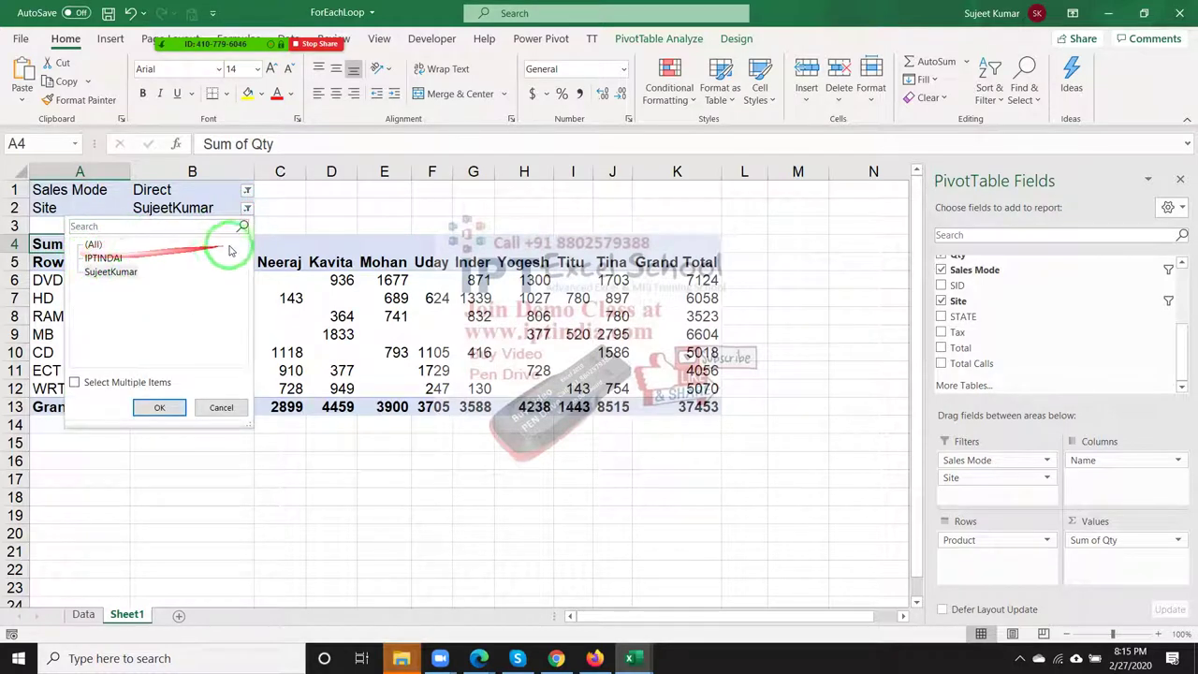
{"action": "left_click", "coordinate": [267, 217]}
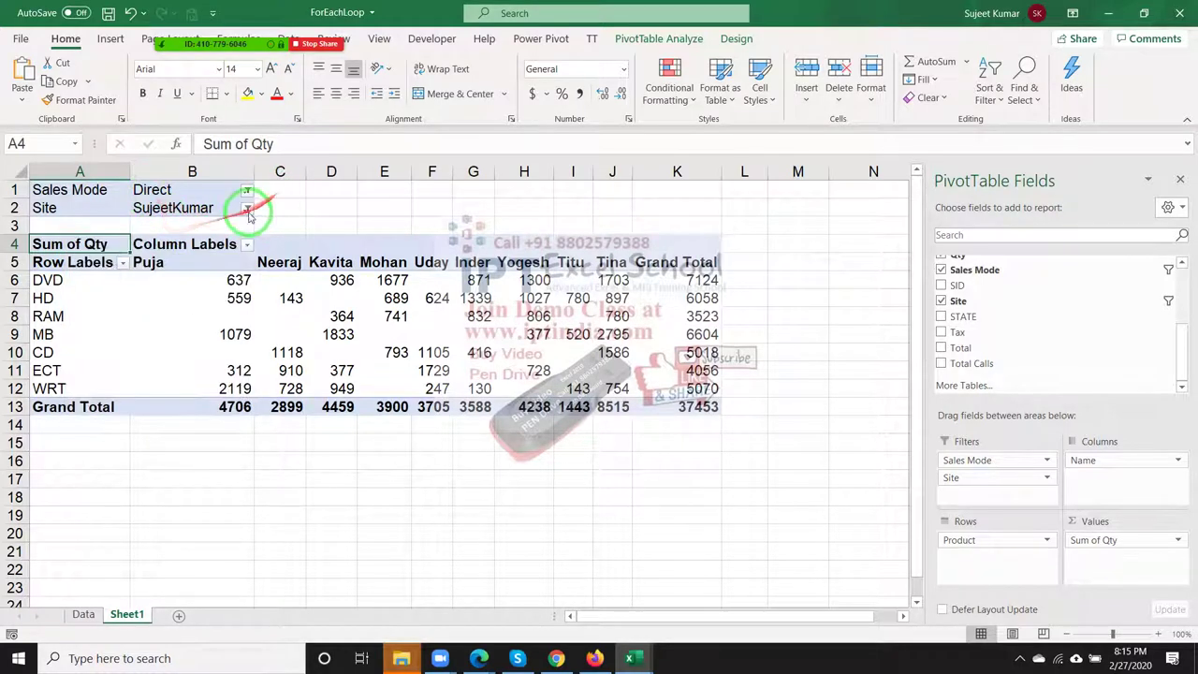
{"action": "left_click", "coordinate": [183, 21]}
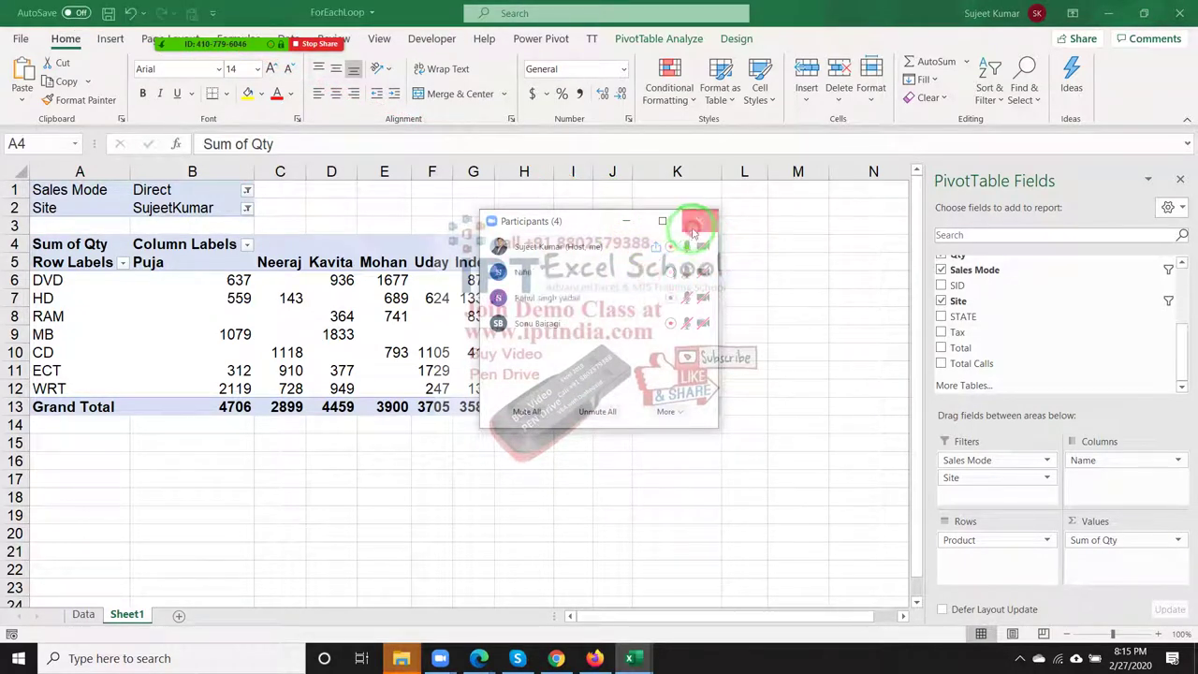
{"action": "left_click", "coordinate": [699, 221]}
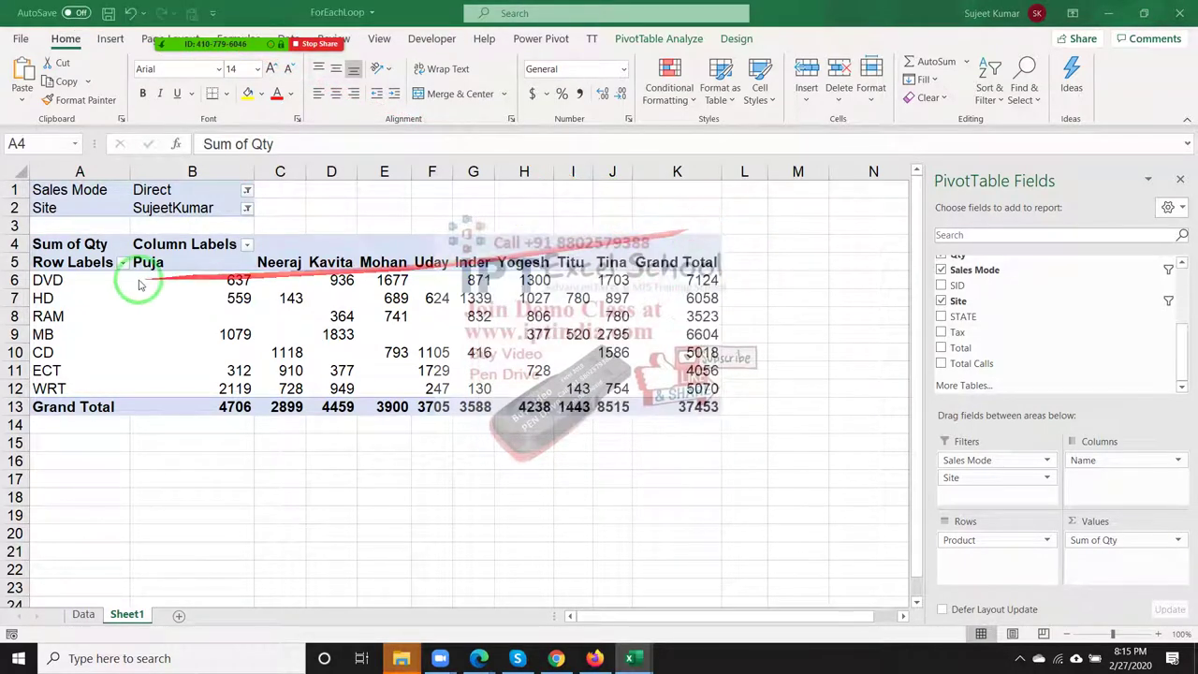
{"action": "left_click", "coordinate": [248, 208]}
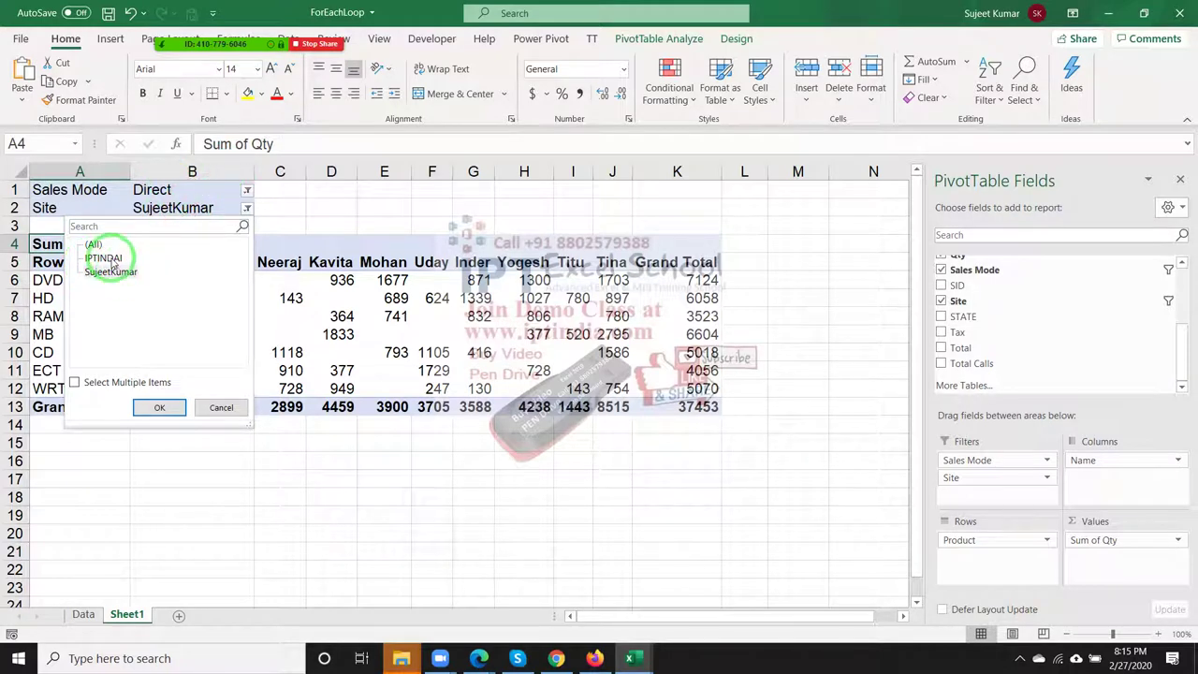
{"action": "left_click", "coordinate": [159, 407]}
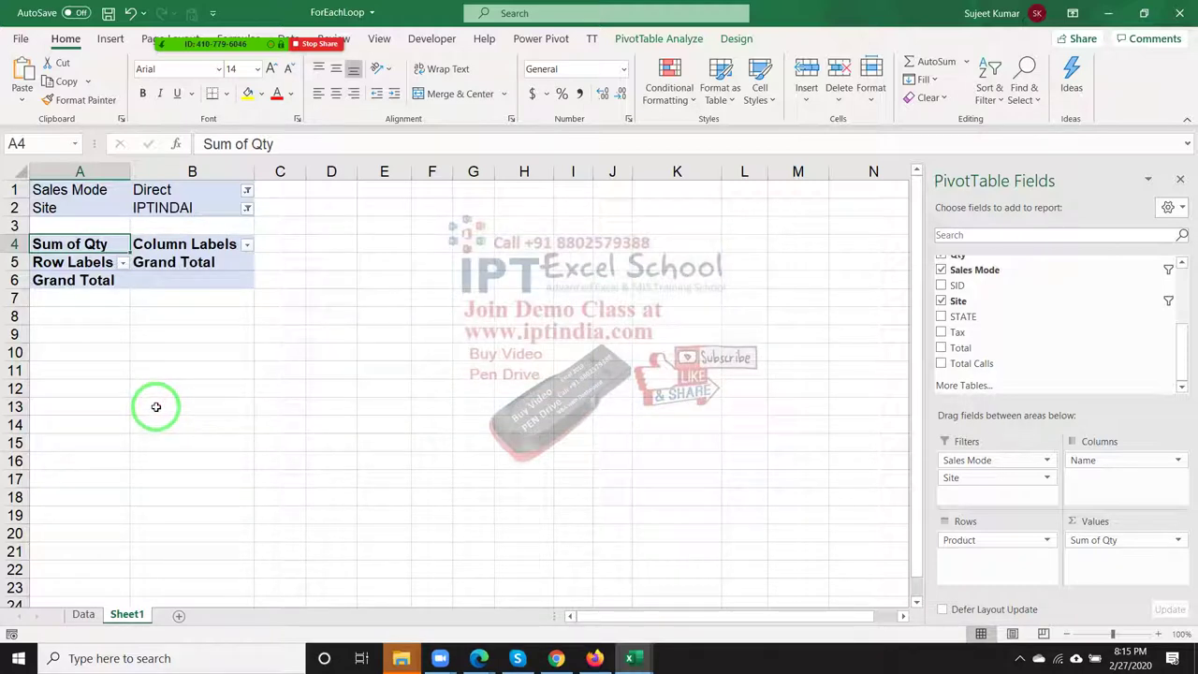
{"action": "key", "text": "ctrl+z"}
{"action": "key", "text": "ctrl+z"}
{"action": "key", "text": "ctrl+z"}
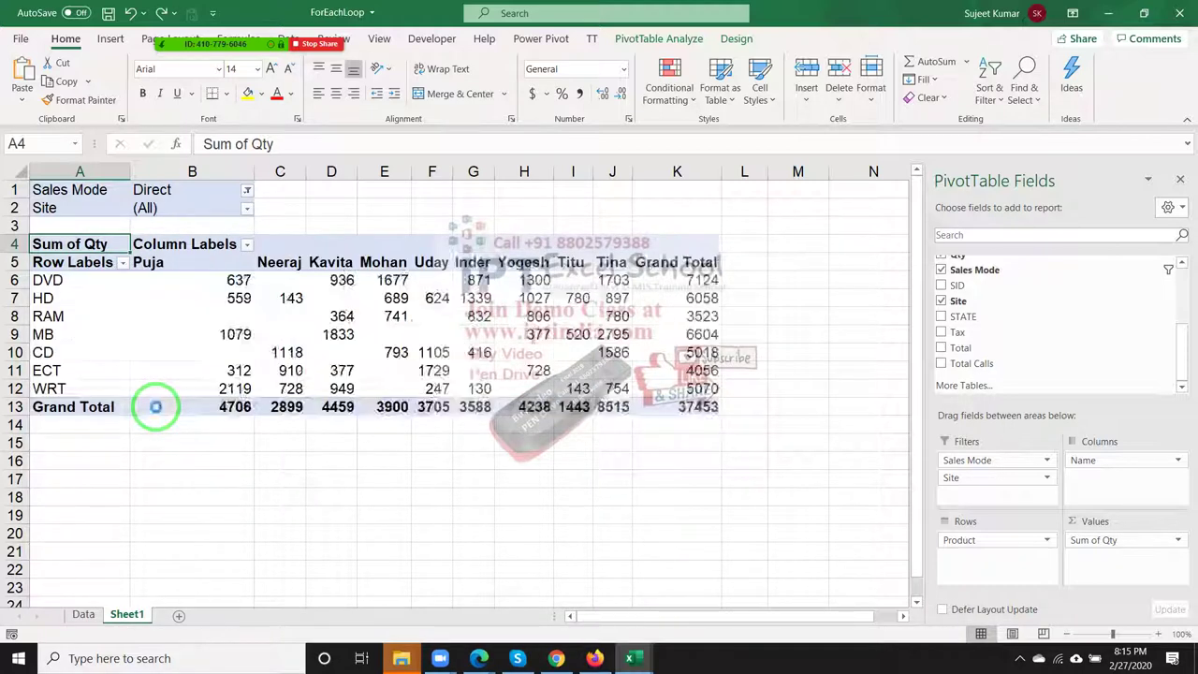
{"action": "key", "text": "ctrl+z"}
Step: Select a value cell inside the pivot and bring up the Insert ribbon
{"action": "left_click", "coordinate": [343, 493]}
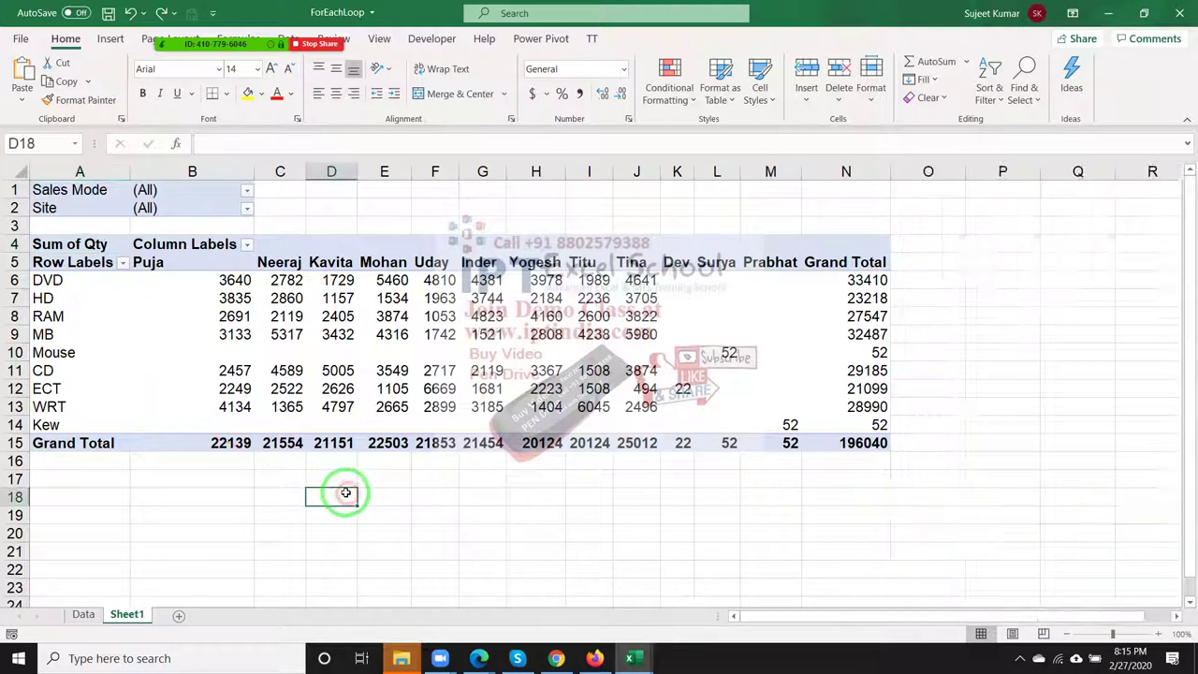
{"action": "left_click", "coordinate": [382, 352]}
{"action": "left_click", "coordinate": [535, 495]}
{"action": "left_click", "coordinate": [393, 370]}
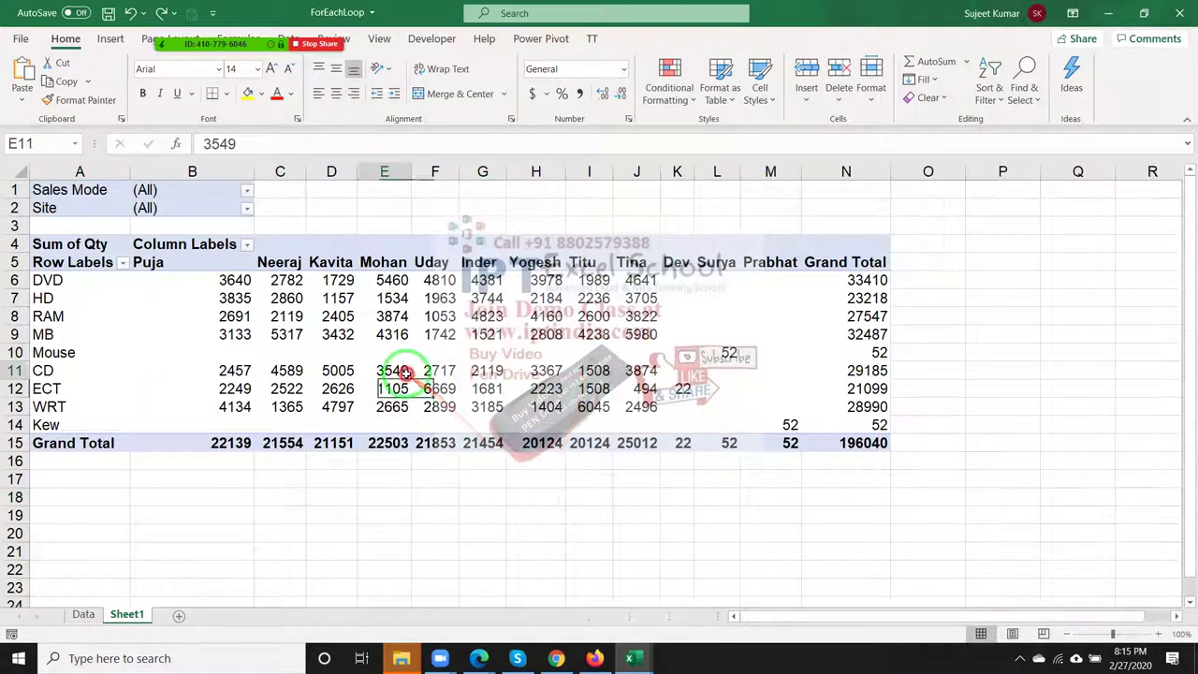
{"action": "left_click", "coordinate": [110, 38]}
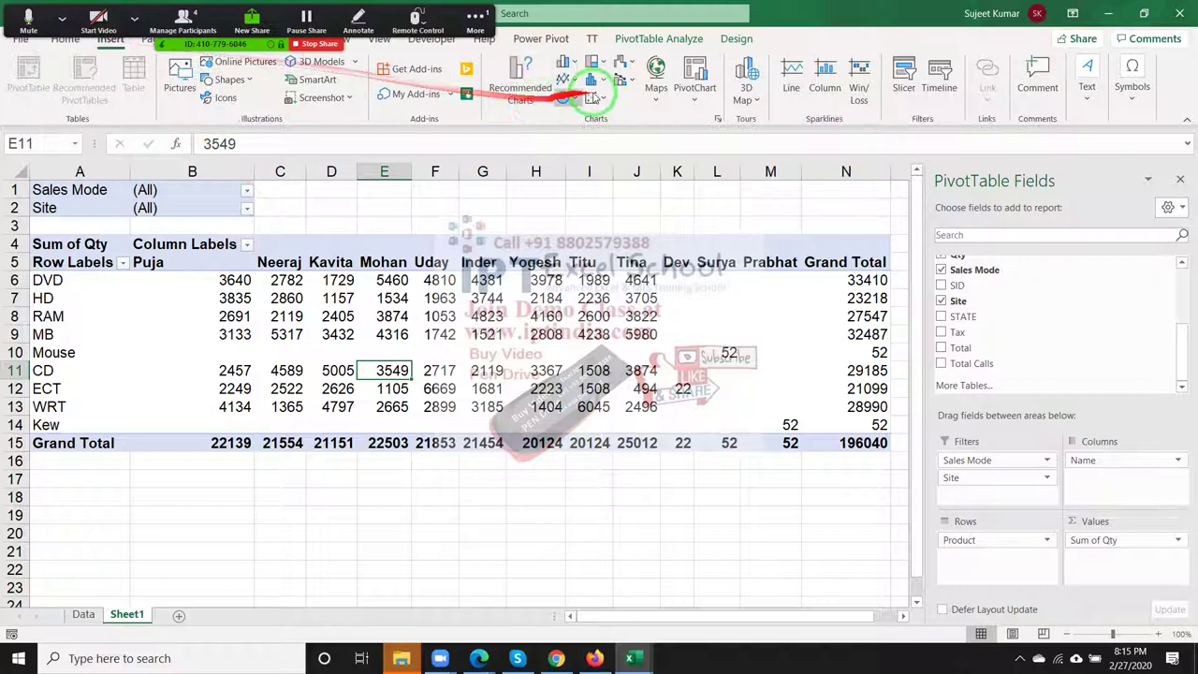
Step: Insert Sales Mode and Site slicers and place them to the right of the pivot
{"action": "left_click", "coordinate": [921, 89]}
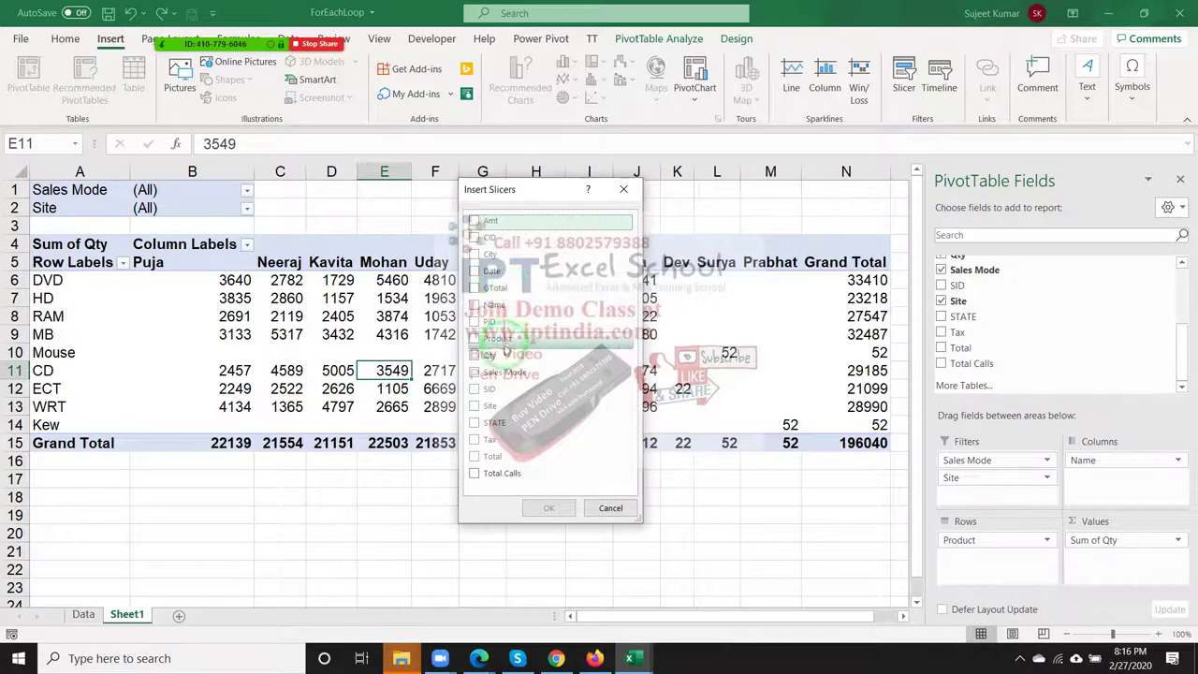
{"action": "left_click", "coordinate": [474, 373]}
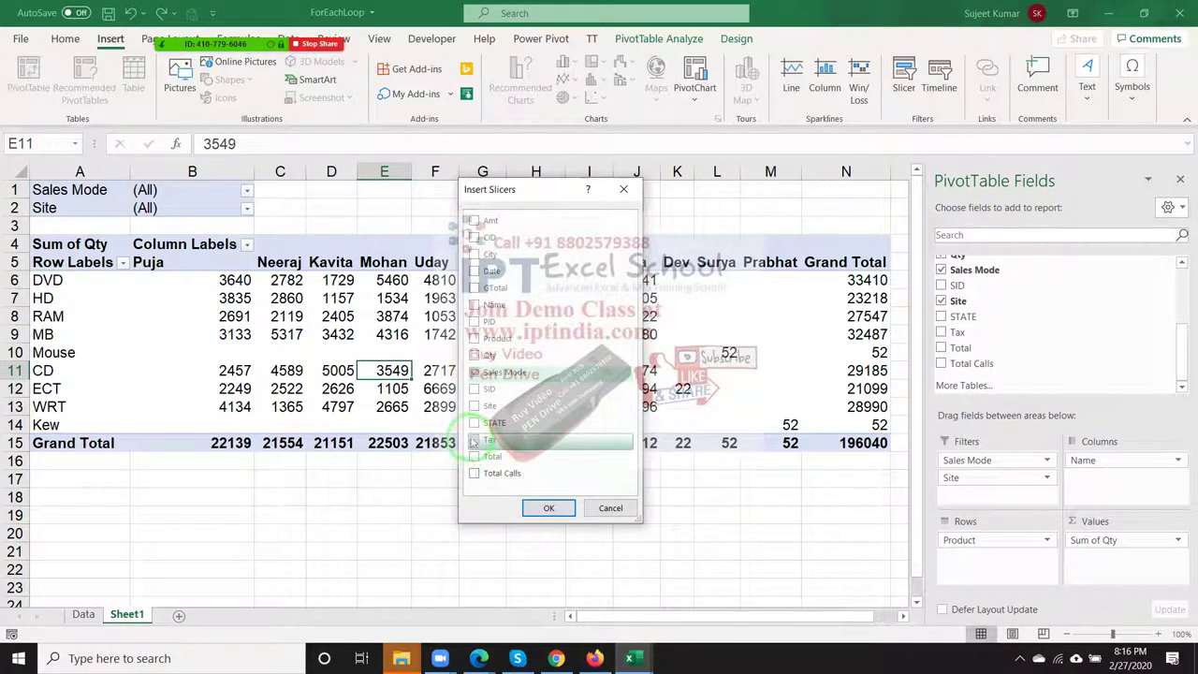
{"action": "left_click", "coordinate": [475, 405]}
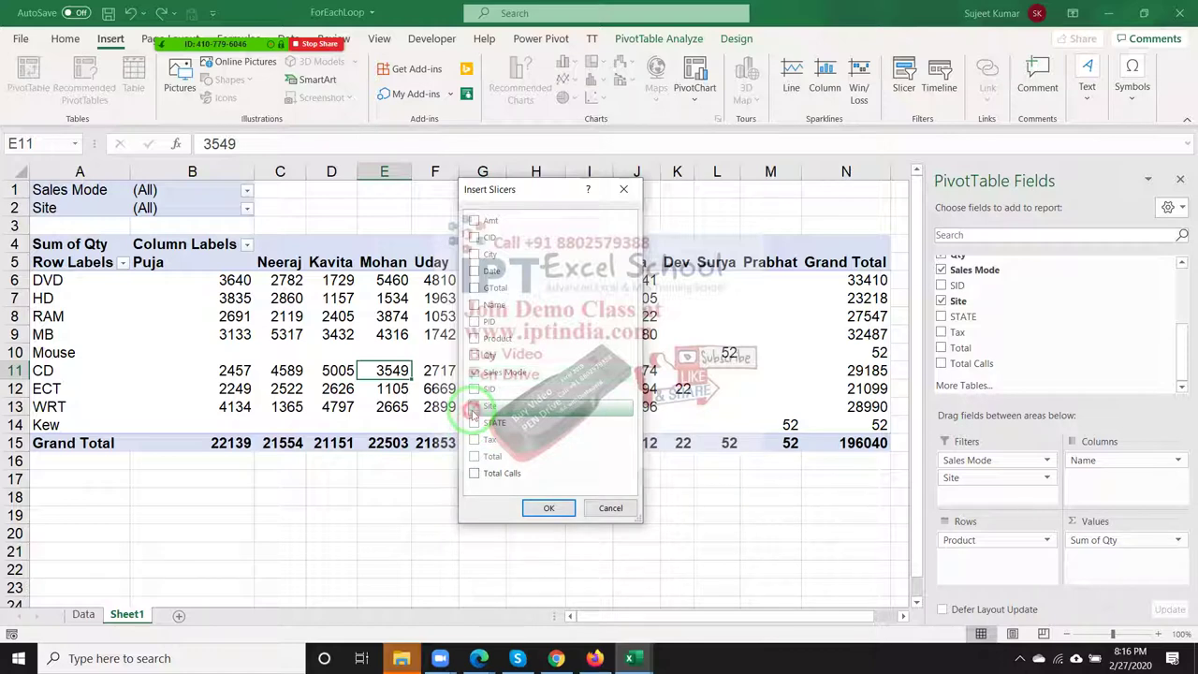
{"action": "left_click", "coordinate": [543, 507]}
{"action": "left_click", "coordinate": [718, 532]}
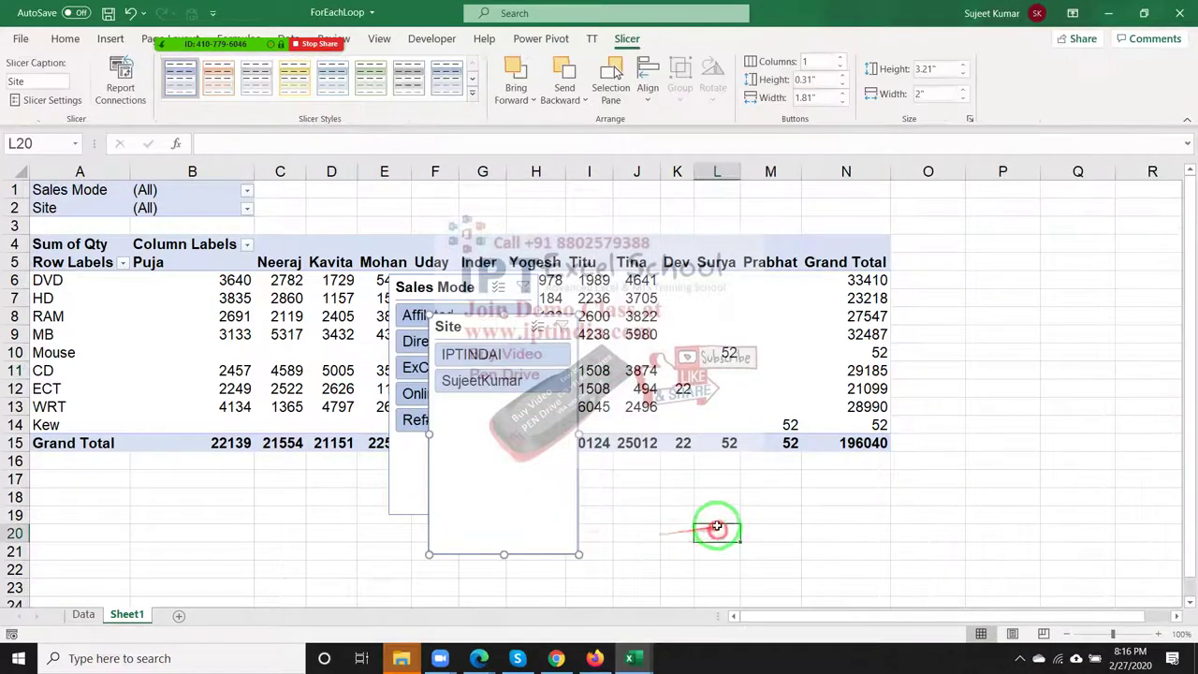
{"action": "left_click_drag", "start_coordinate": [473, 324], "coordinate": [1065, 210]}
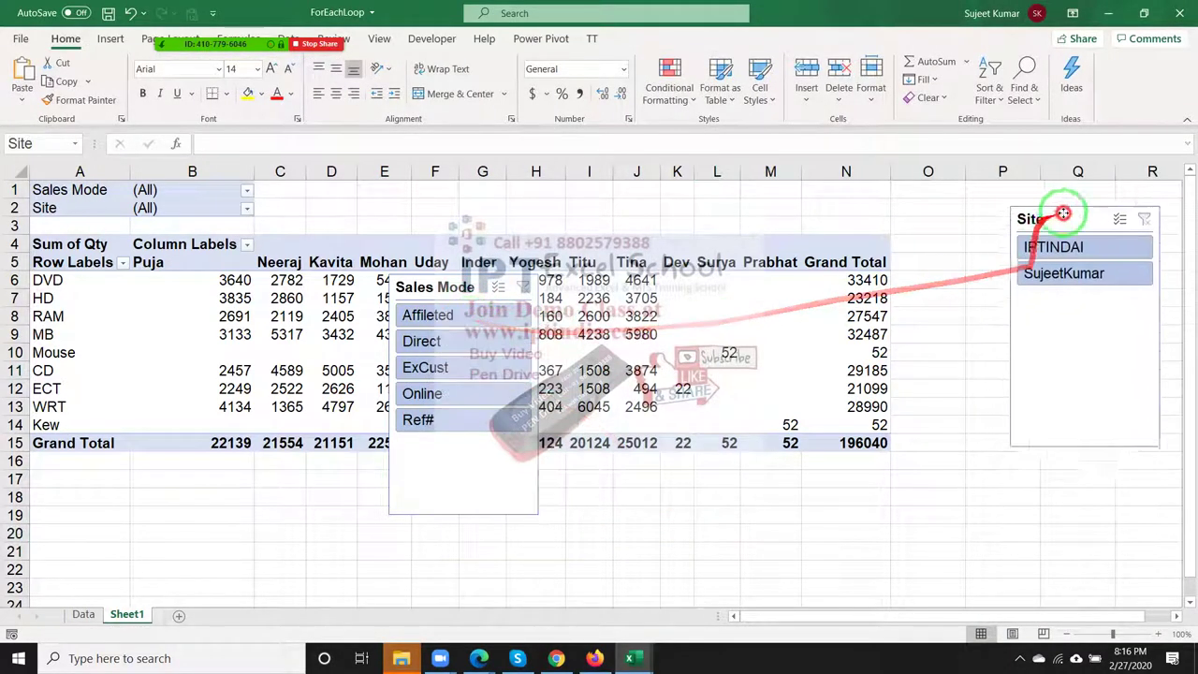
{"action": "left_click_drag", "start_coordinate": [465, 293], "coordinate": [946, 200]}
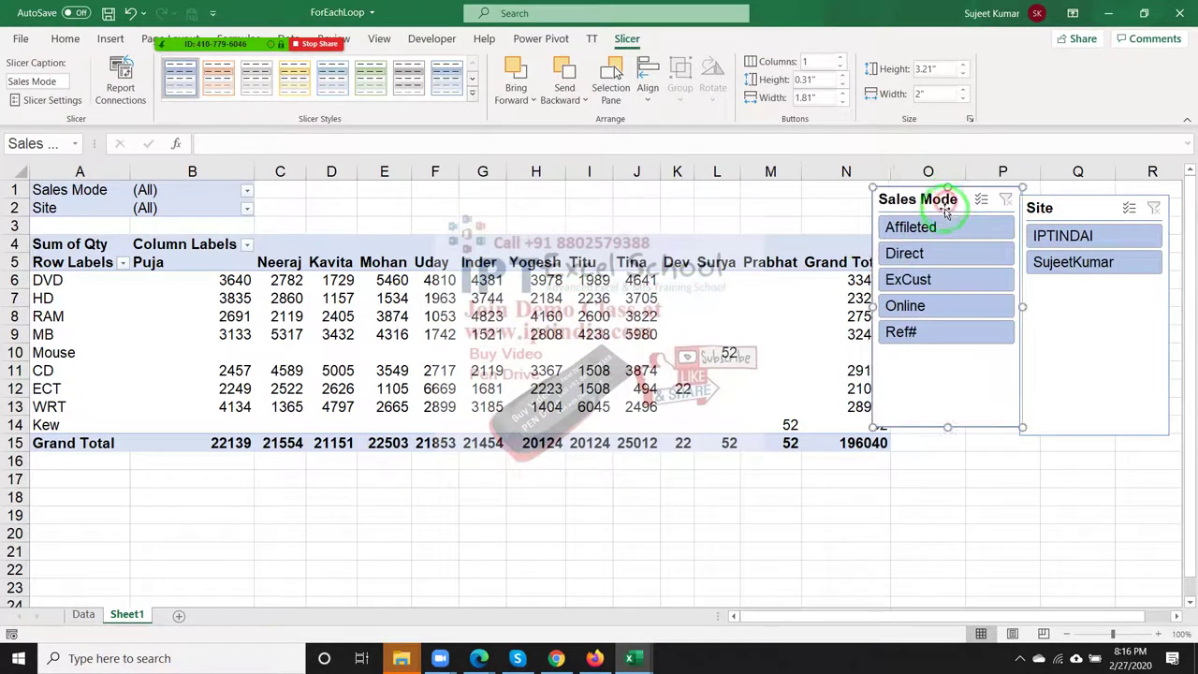
Step: Use the slicers to clear the Sales Mode filter and filter the pivot to site IPTINDAI
{"action": "left_click", "coordinate": [946, 253]}
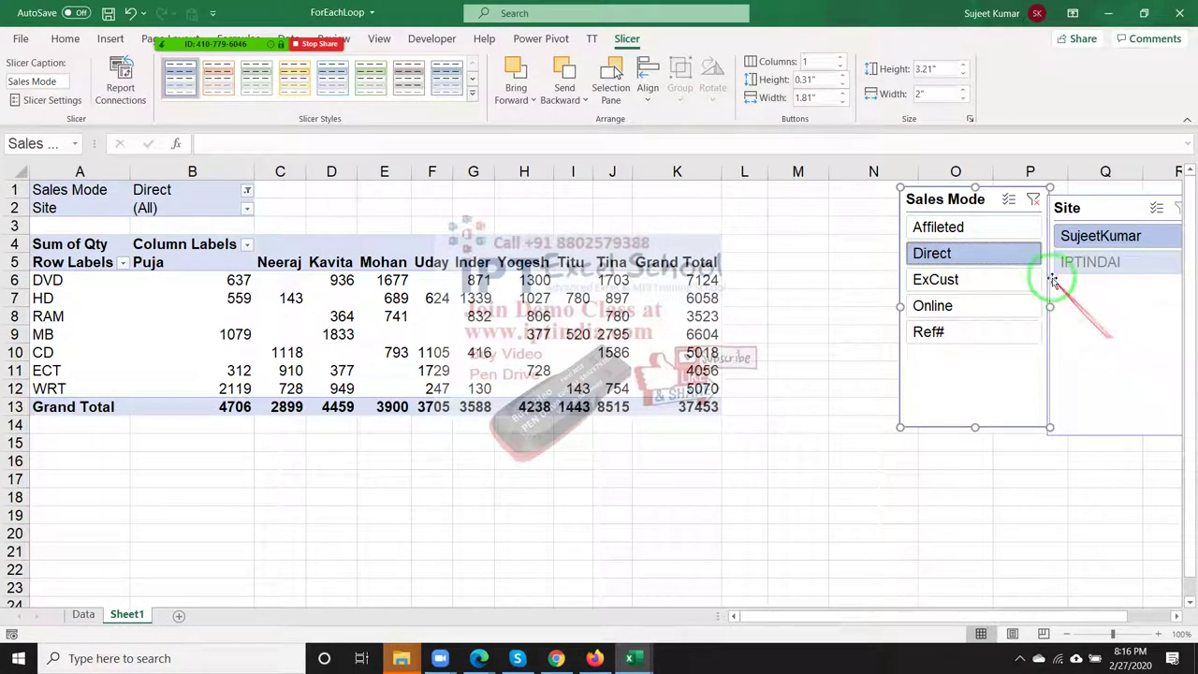
{"action": "left_click", "coordinate": [1034, 199]}
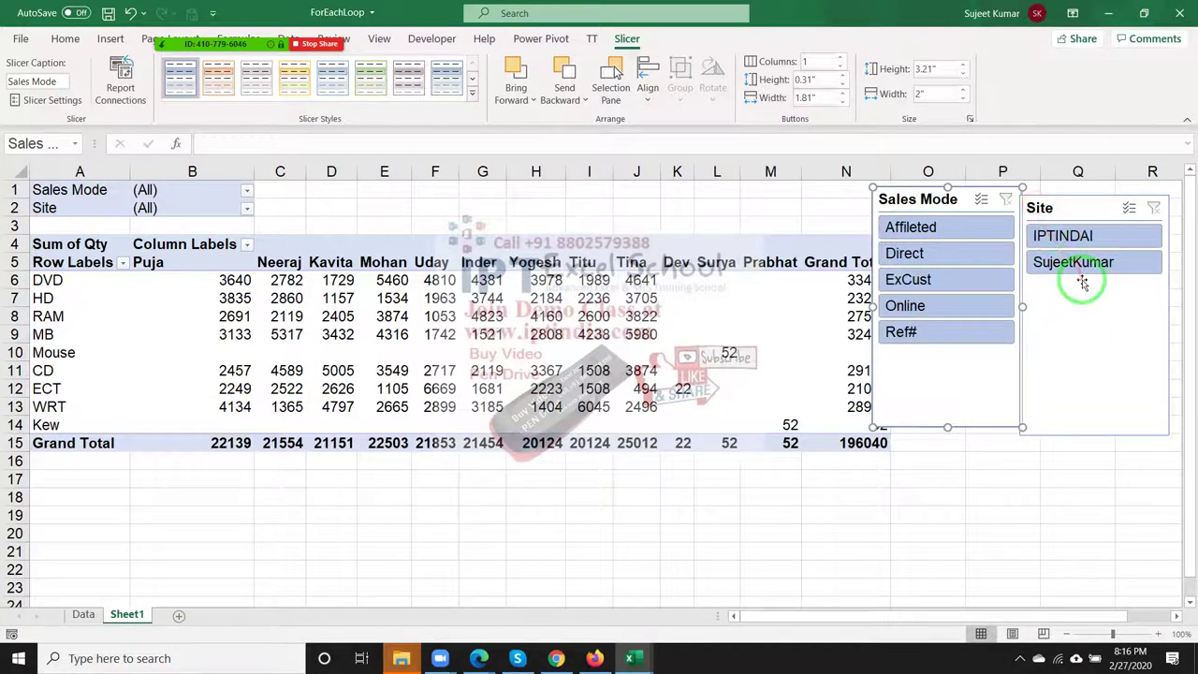
{"action": "left_click", "coordinate": [1086, 241]}
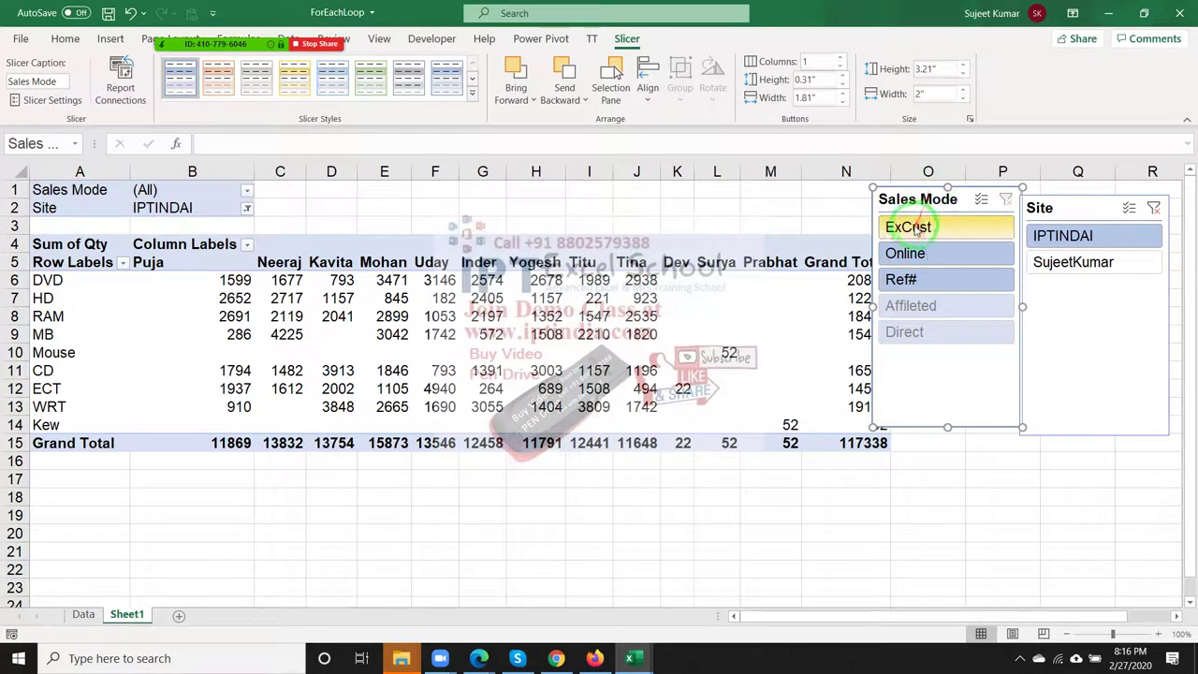
{"action": "left_click", "coordinate": [702, 213]}
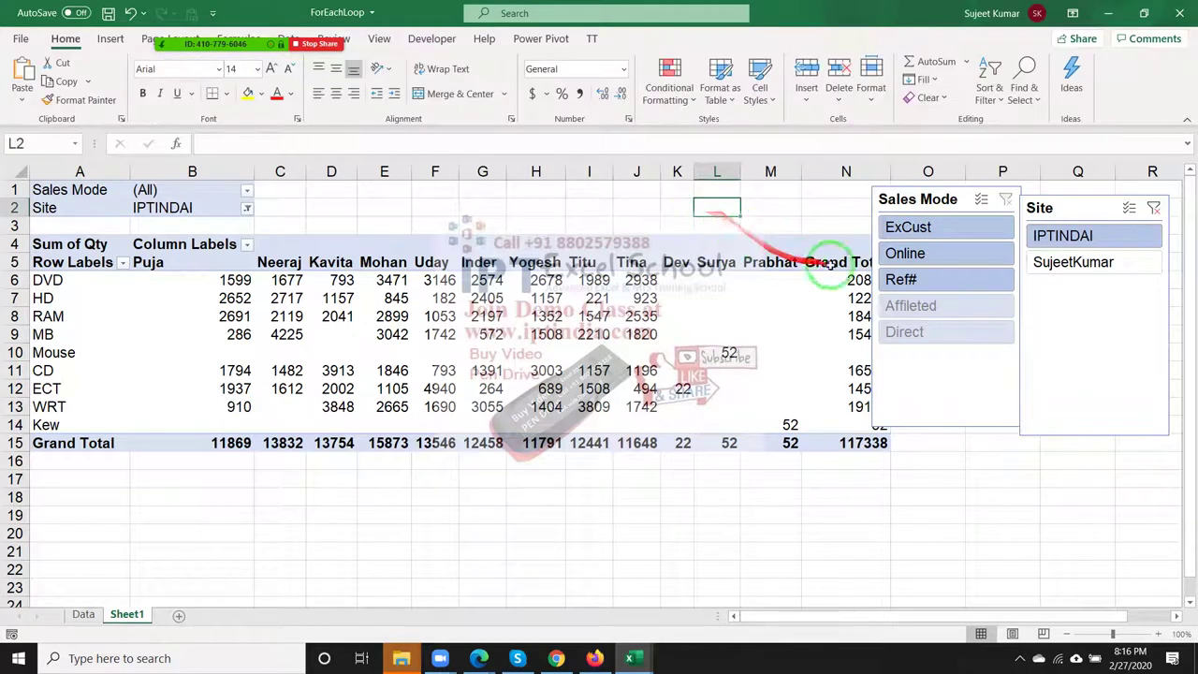
Step: Delete the Sales Mode and Site slicers from the sheet
{"action": "left_click", "coordinate": [914, 204]}
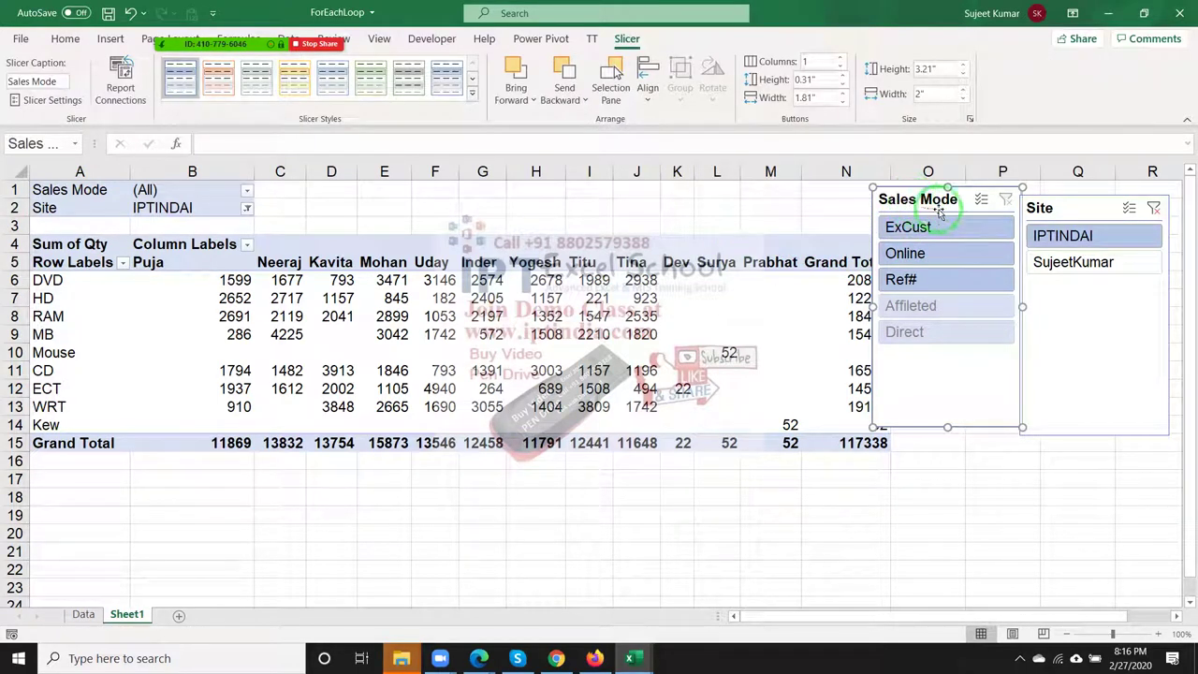
{"action": "key", "text": "Delete"}
{"action": "left_click", "coordinate": [1071, 209]}
{"action": "key", "text": "Delete"}
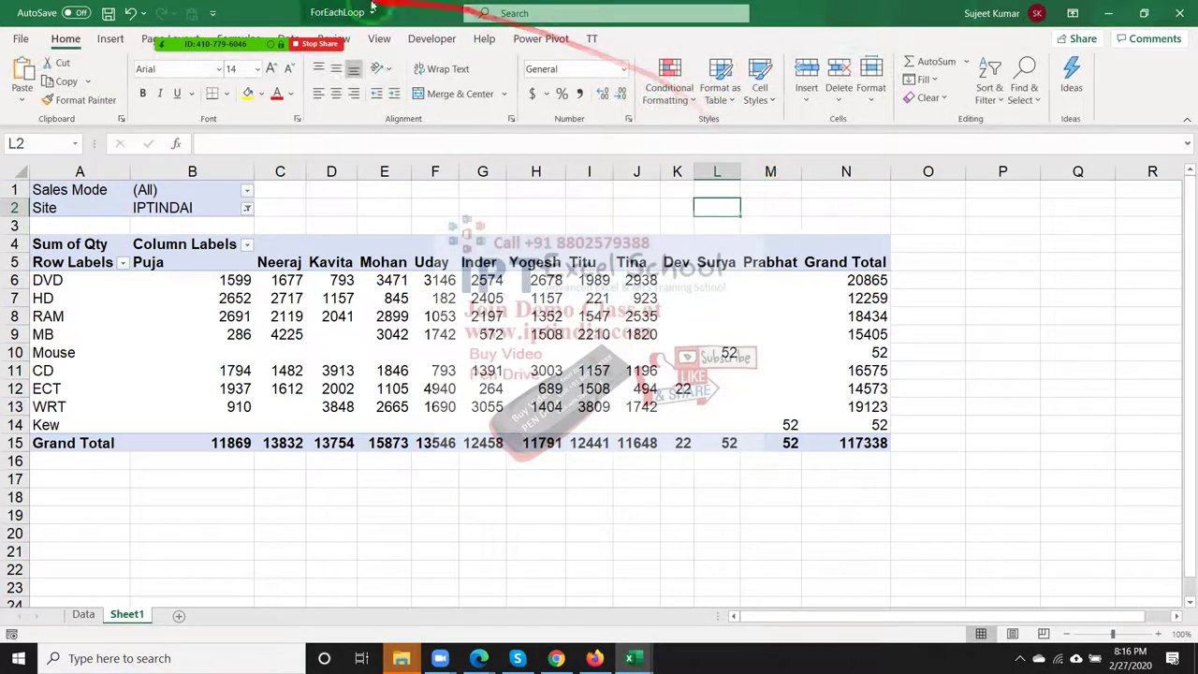
Step: Check the meeting participants list, then inspect an ExCust entry on the Data sheet
{"action": "left_click", "coordinate": [183, 18]}
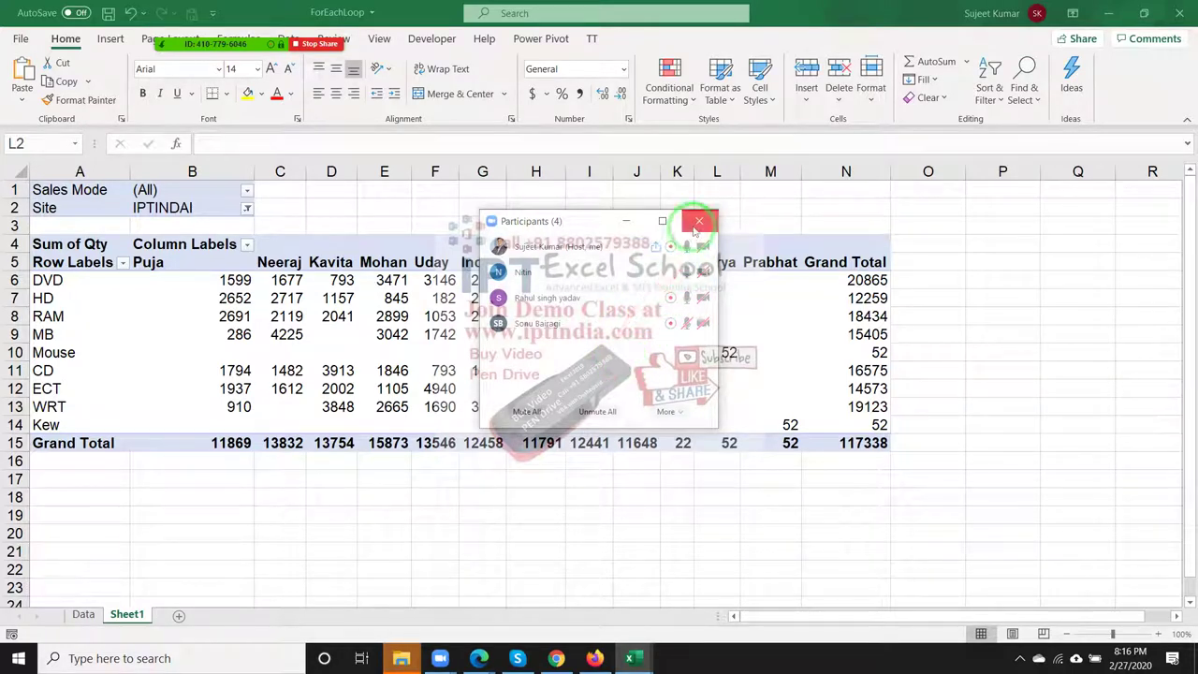
{"action": "left_click", "coordinate": [700, 221]}
{"action": "left_click", "coordinate": [535, 316]}
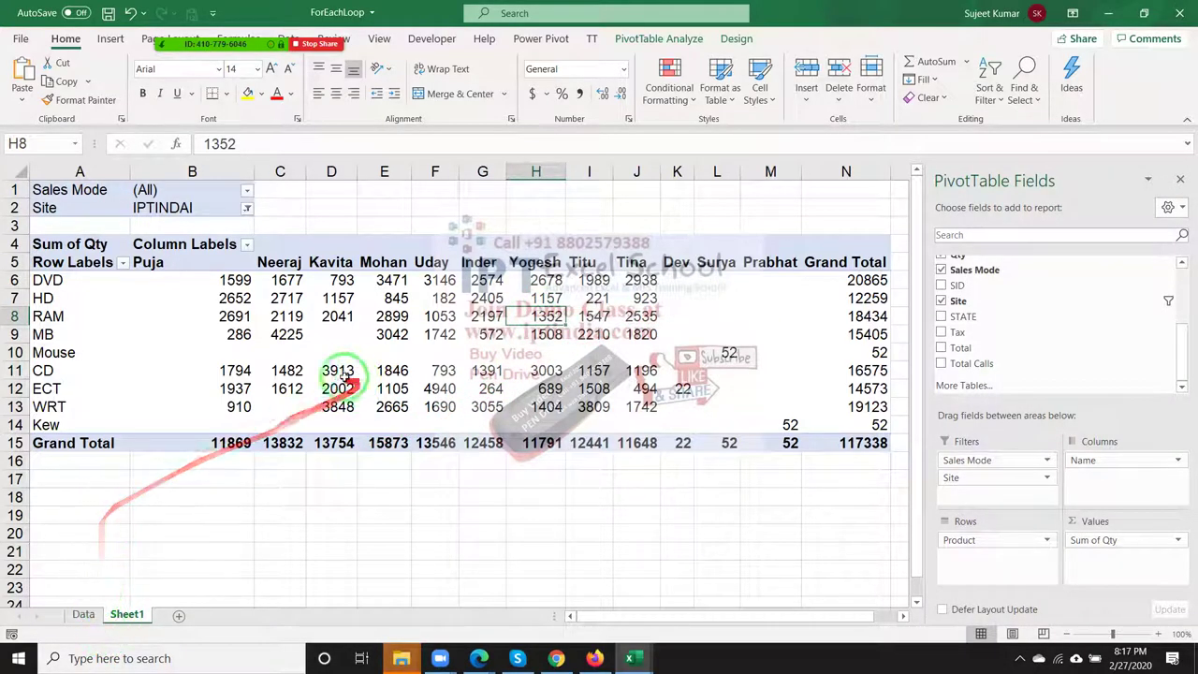
{"action": "left_click", "coordinate": [182, 19]}
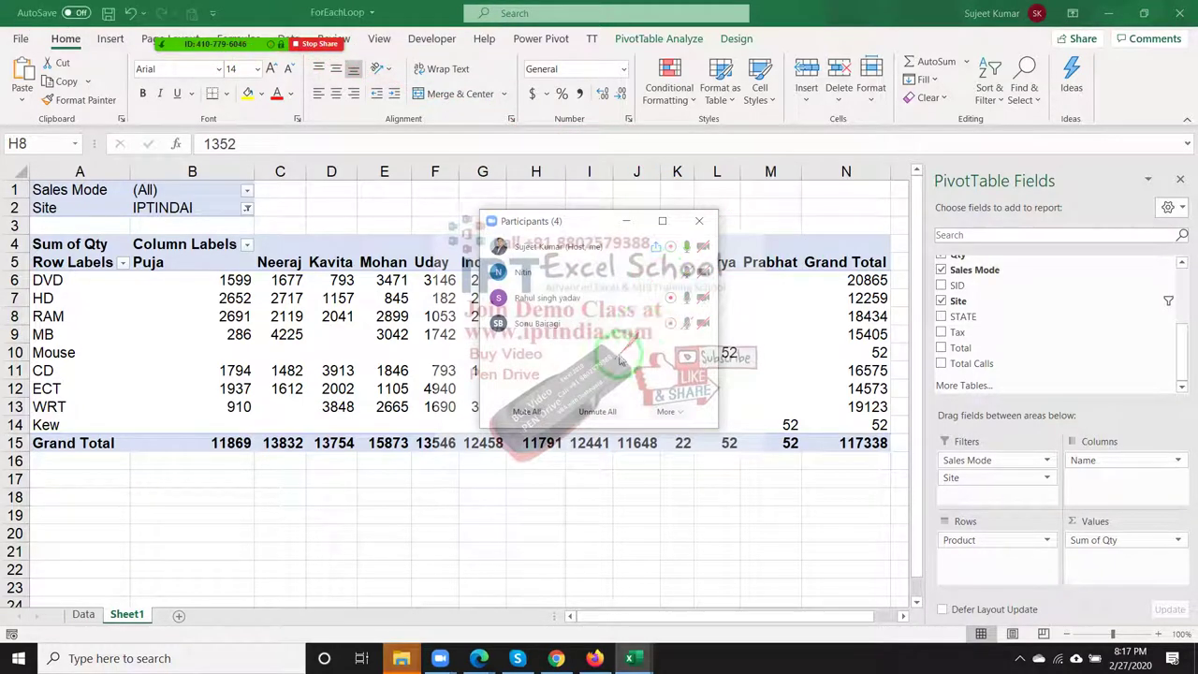
{"action": "left_click", "coordinate": [710, 222]}
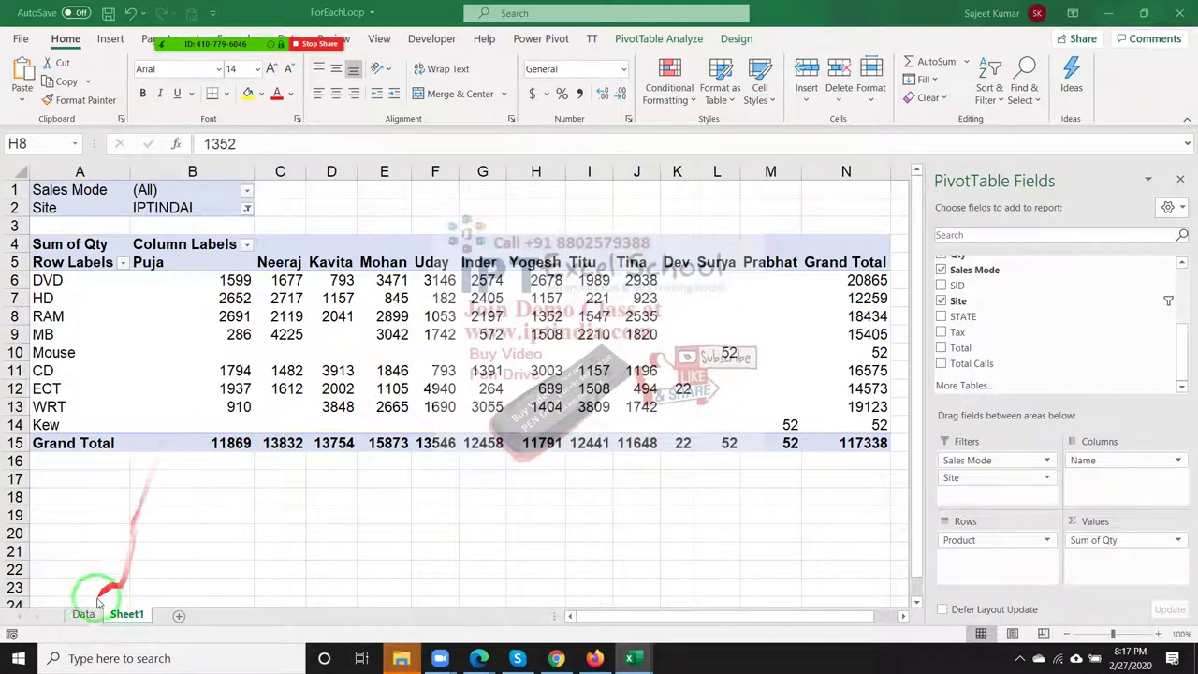
{"action": "left_click", "coordinate": [90, 614]}
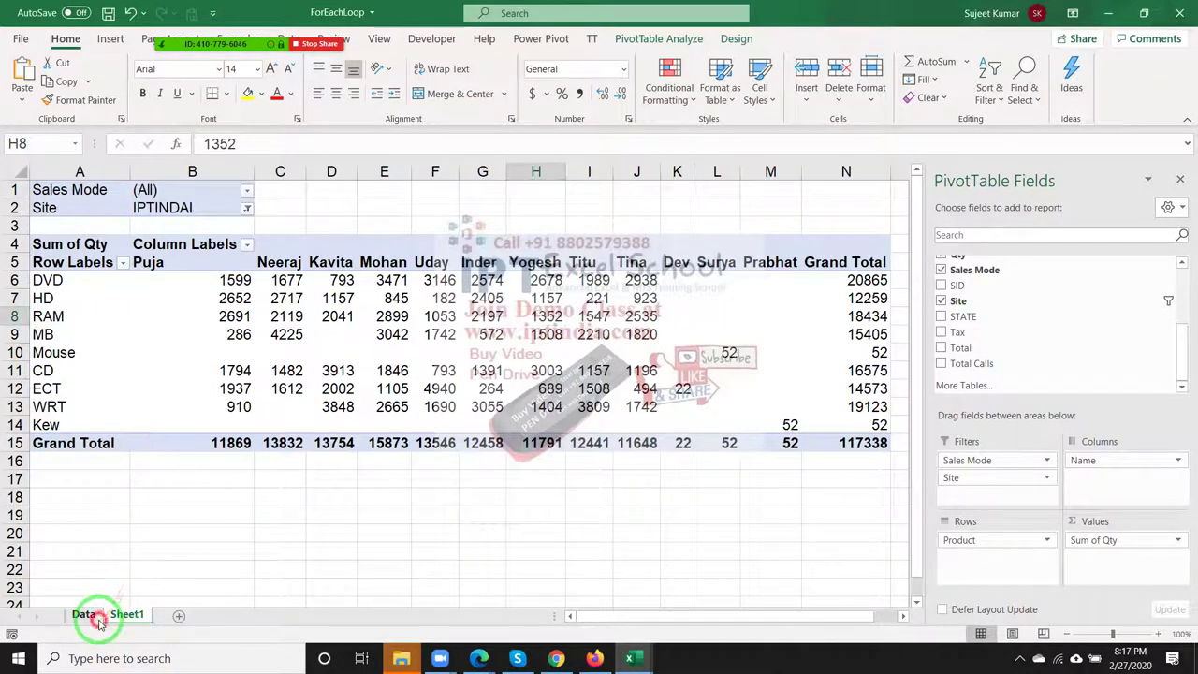
{"action": "left_click", "coordinate": [83, 615]}
{"action": "left_click", "coordinate": [151, 480]}
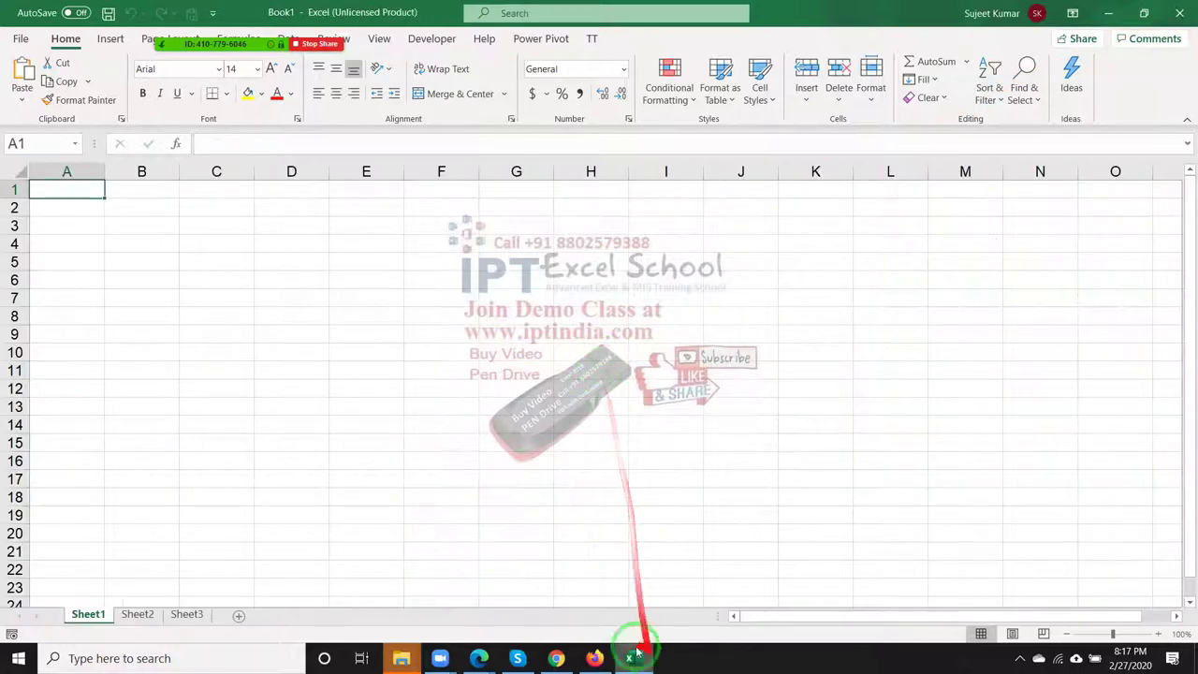
Step: Start a new PivotTable placed at Sheet1!$A$1 of the blank Book1
{"action": "left_click", "coordinate": [427, 381]}
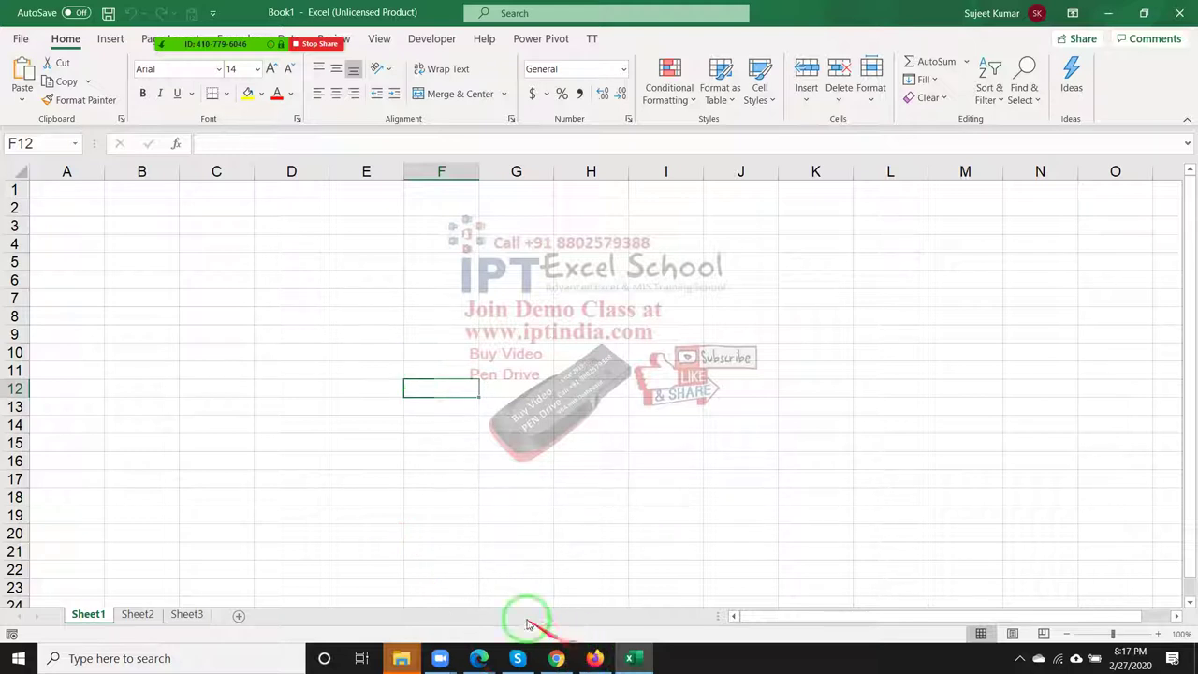
{"action": "left_click", "coordinate": [238, 316]}
{"action": "left_click", "coordinate": [67, 190]}
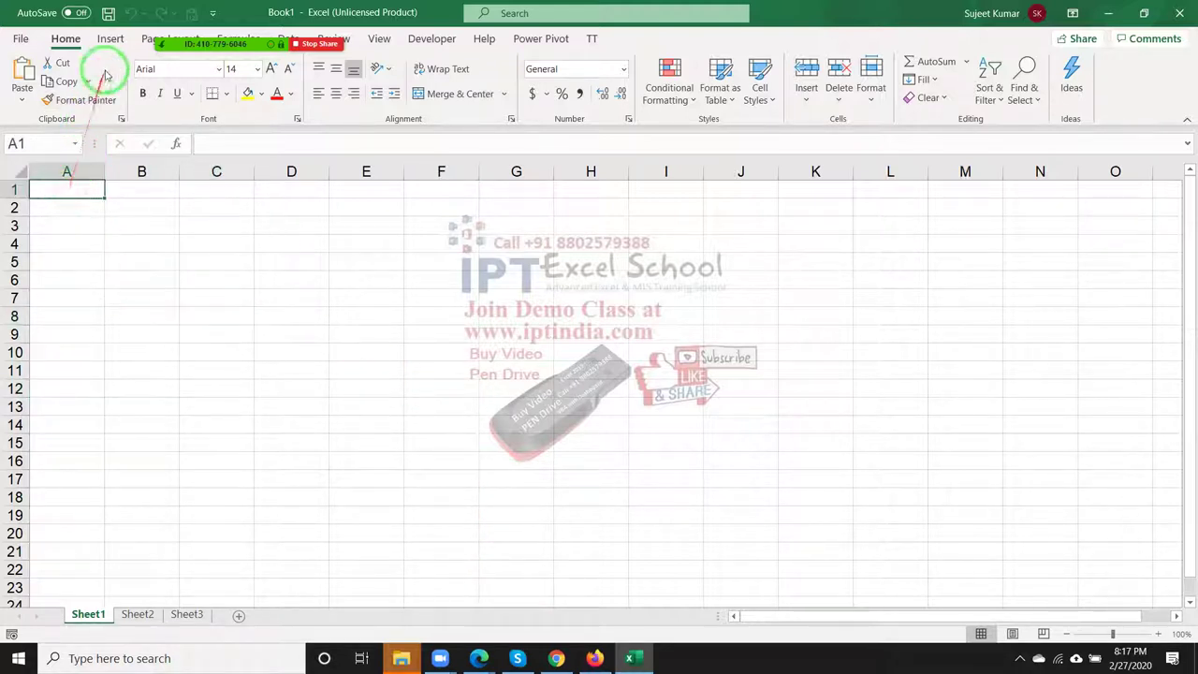
{"action": "left_click", "coordinate": [111, 39]}
{"action": "left_click", "coordinate": [28, 75]}
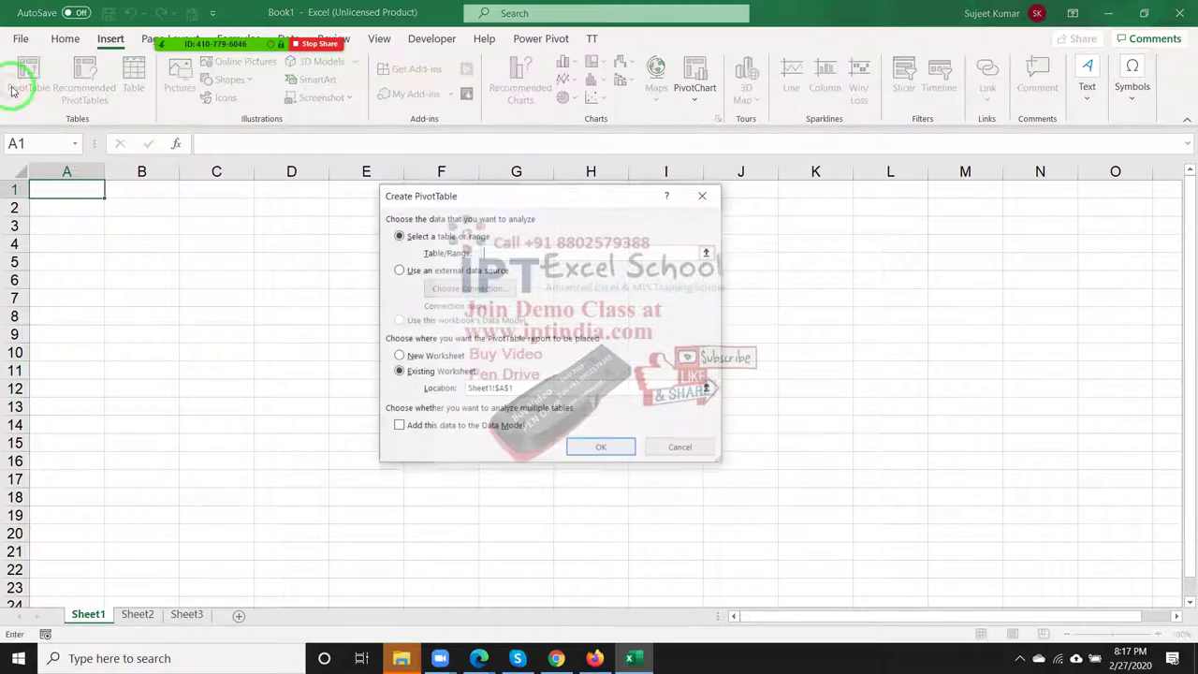
Step: Build empty PivotTable3 at Sheet1 A1 from the ForEachLoop Data$.odc connection, then go to Sheet2
{"action": "left_click", "coordinate": [399, 270]}
{"action": "left_click", "coordinate": [459, 287]}
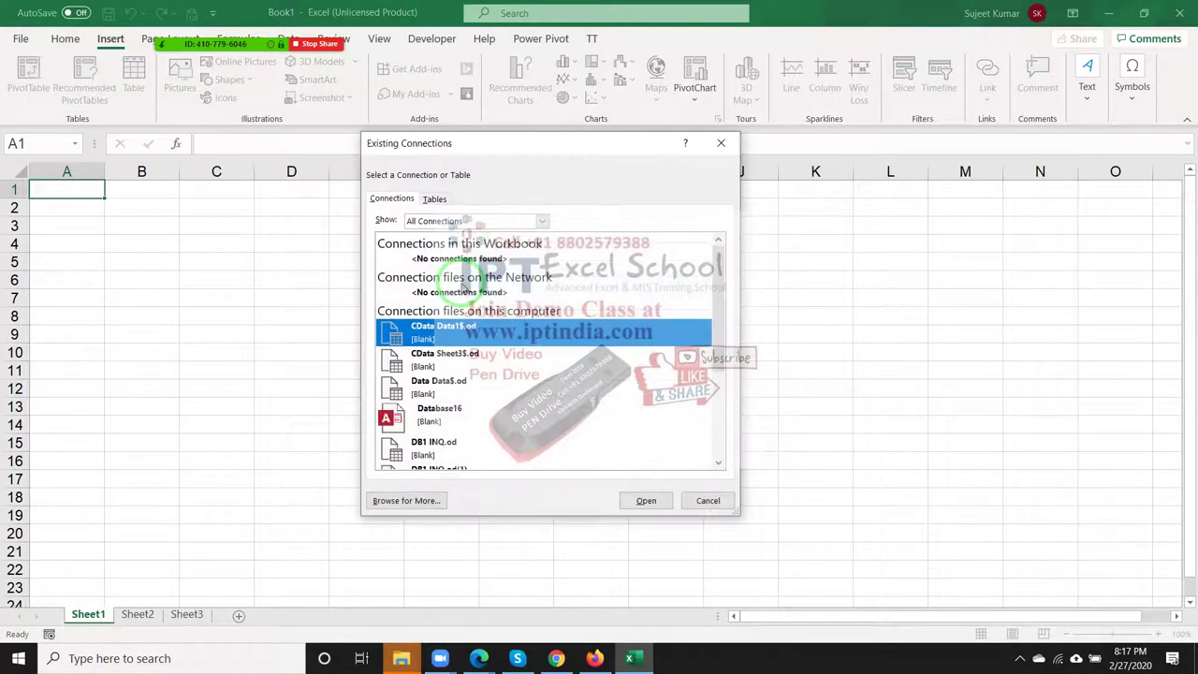
{"action": "left_click", "coordinate": [419, 501]}
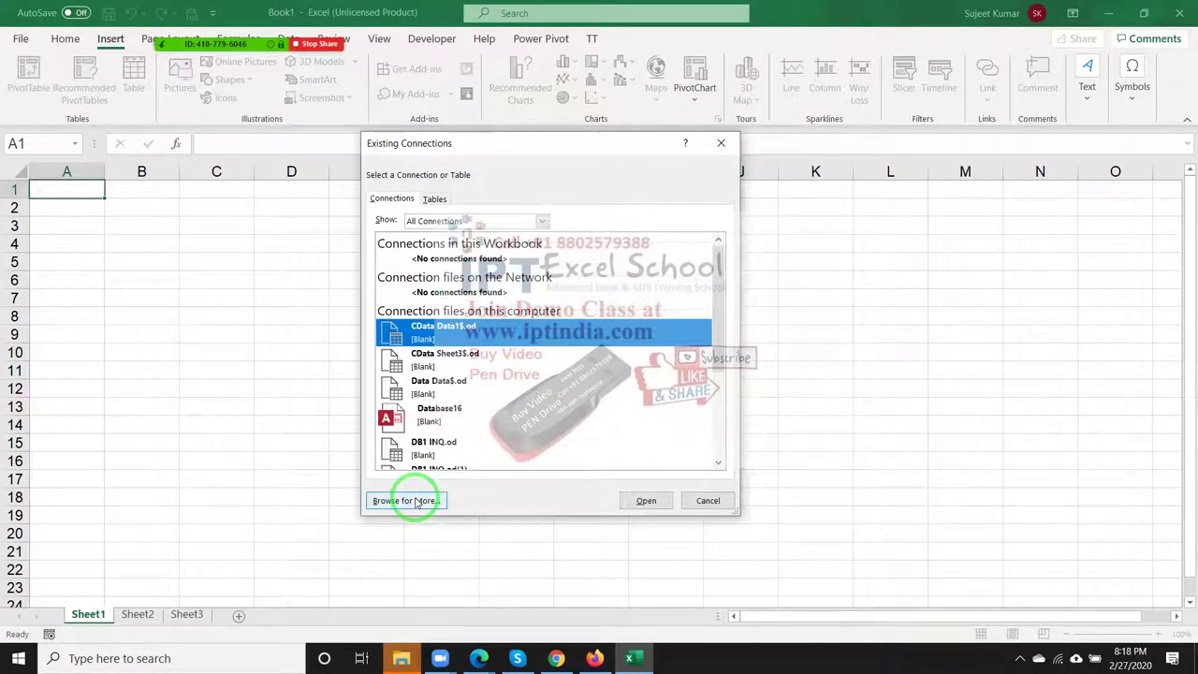
{"action": "scroll", "coordinate": [509, 388], "scroll_direction": "down", "scroll_amount": 3}
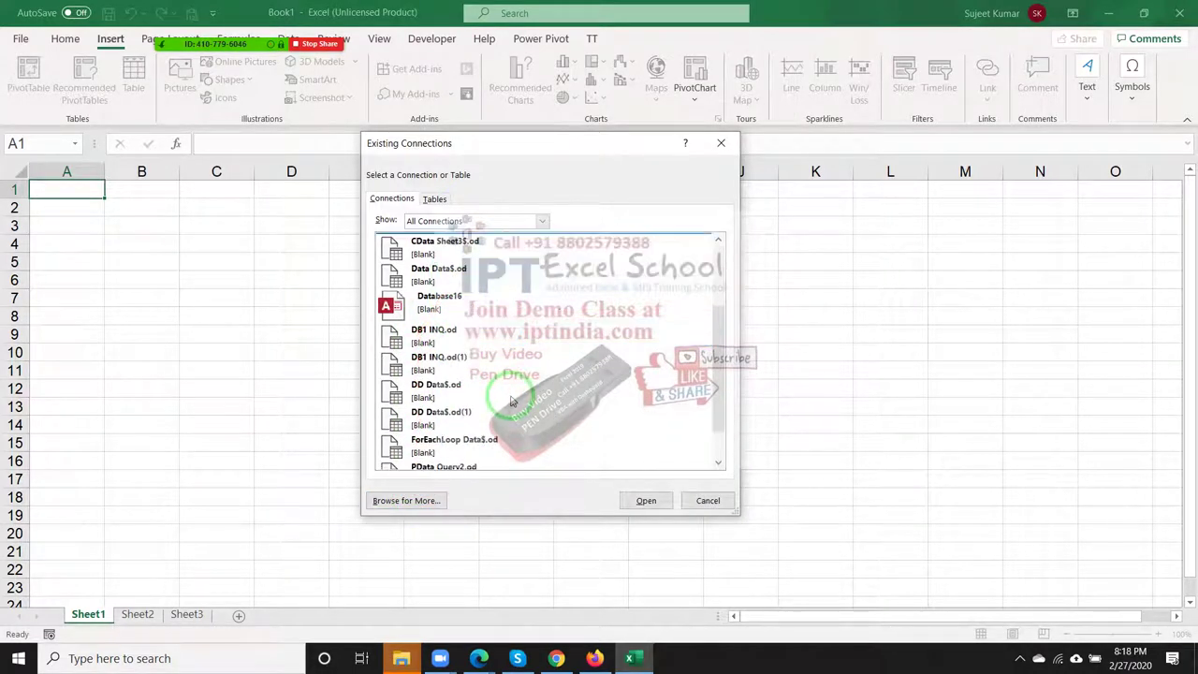
{"action": "scroll", "coordinate": [512, 401], "scroll_direction": "down", "scroll_amount": 1}
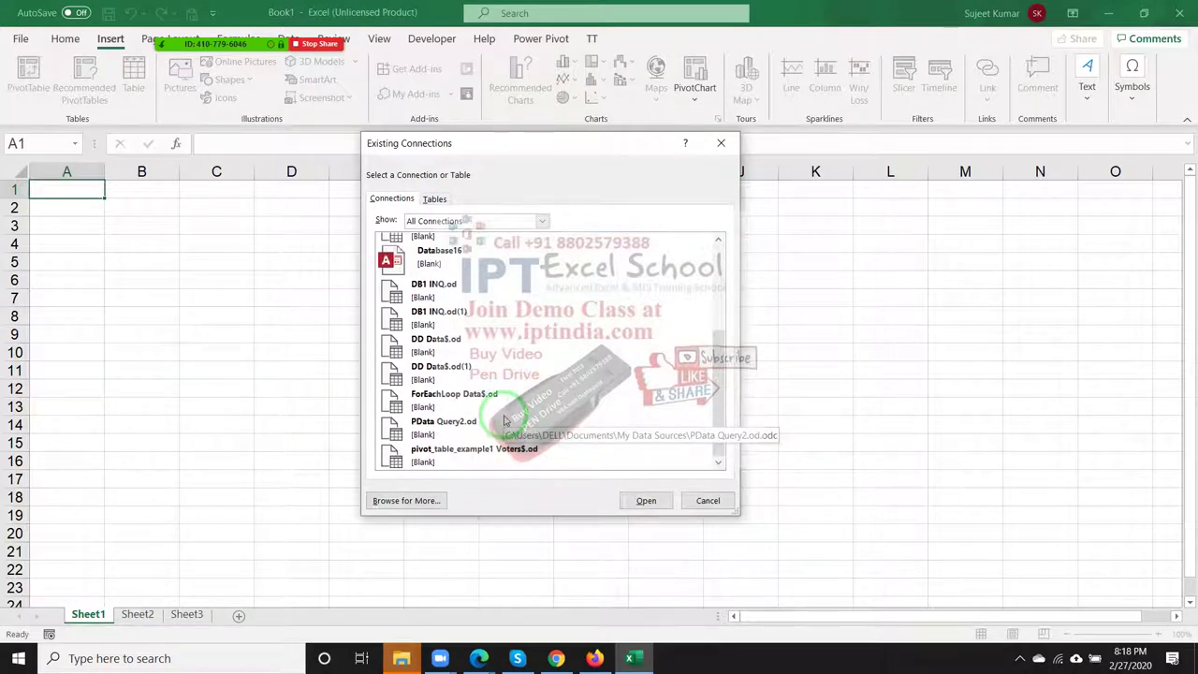
{"action": "left_click", "coordinate": [445, 405]}
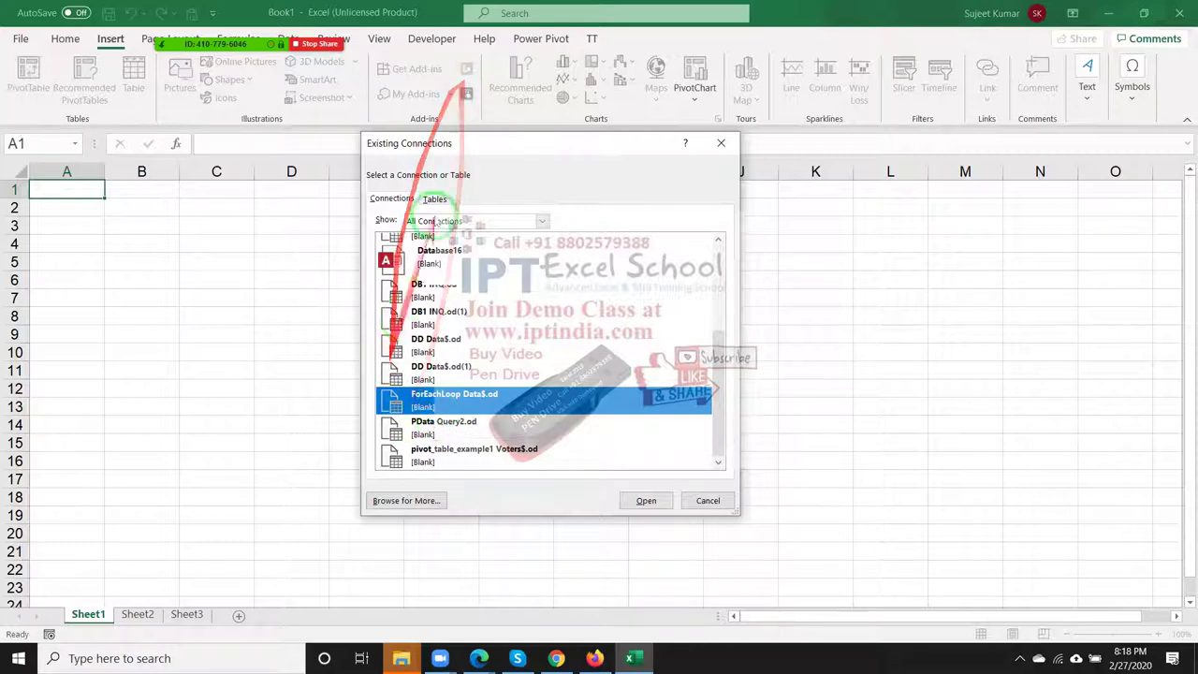
{"action": "left_click", "coordinate": [642, 500]}
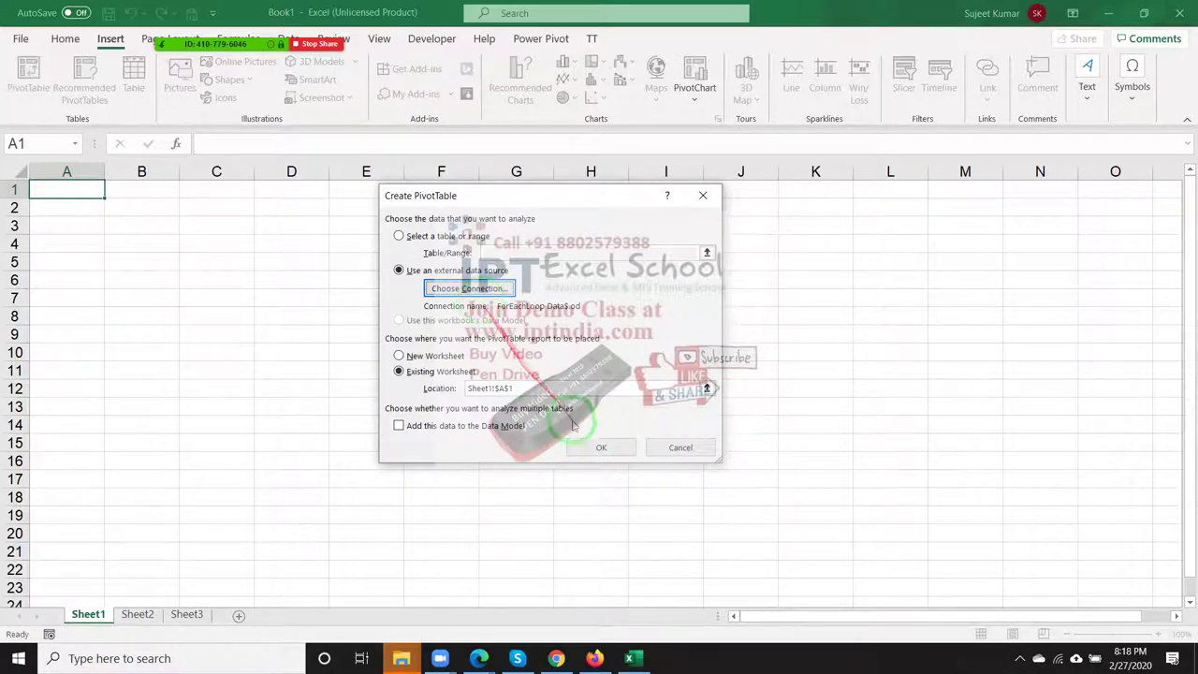
{"action": "left_click", "coordinate": [601, 448]}
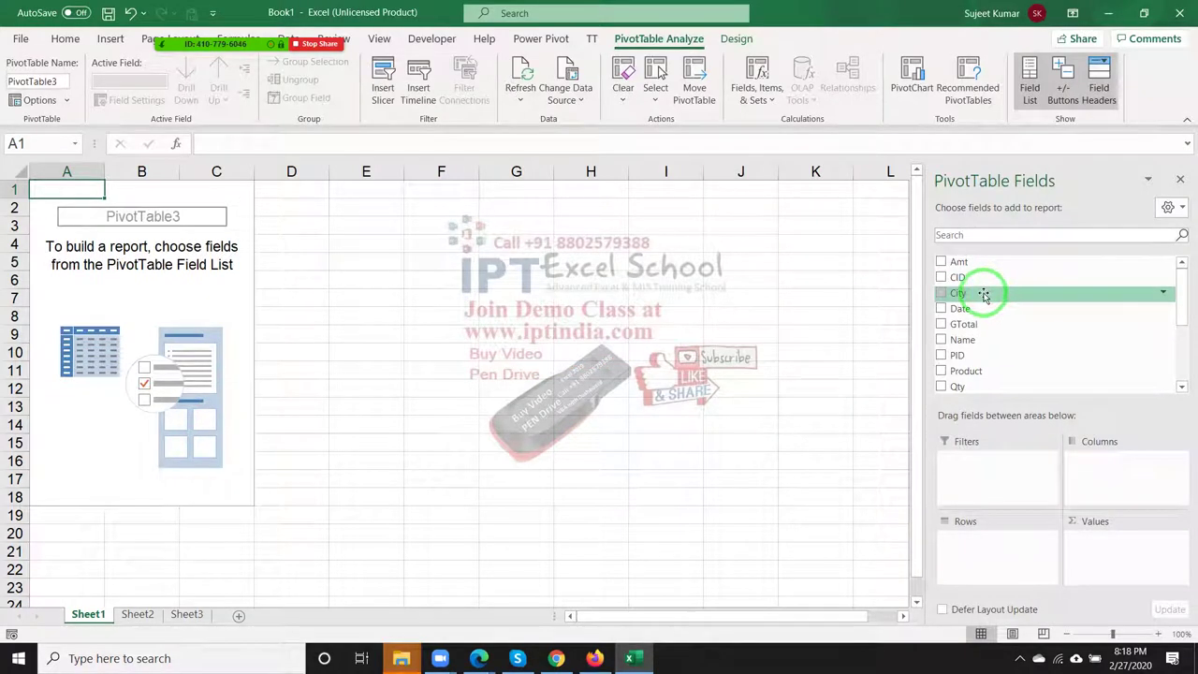
{"action": "left_click", "coordinate": [143, 619]}
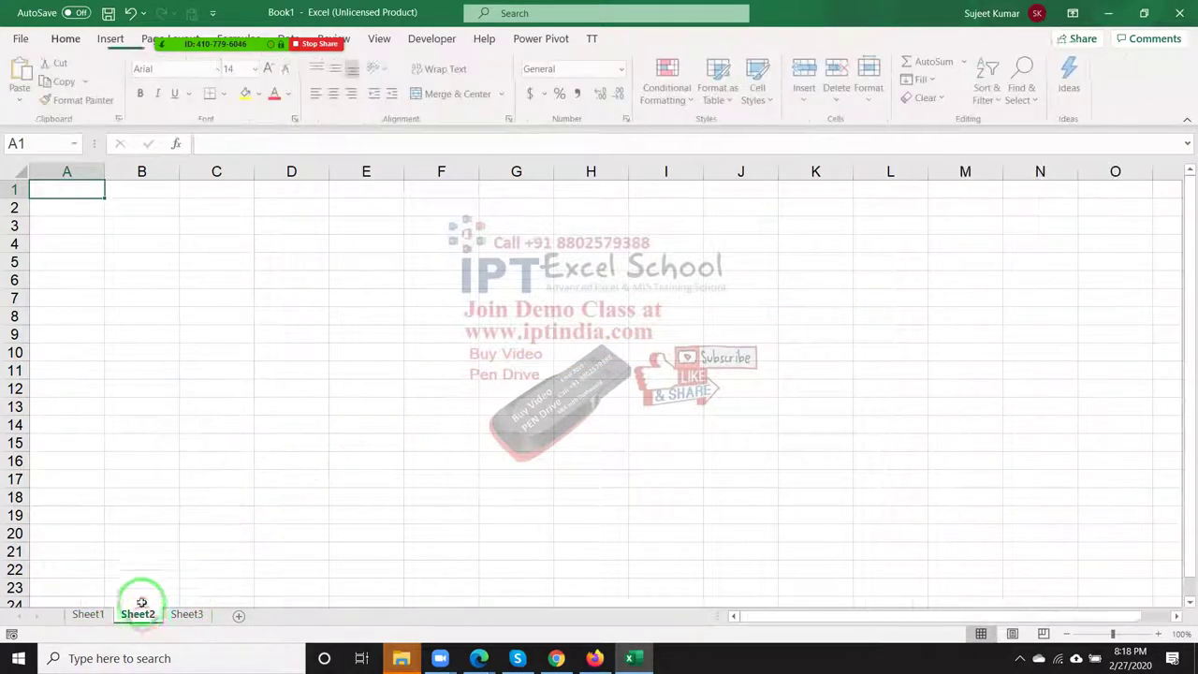
Step: Start a Sheet2 PivotTable from an external source and browse the Documents folder for a data file
{"action": "left_click", "coordinate": [110, 43]}
{"action": "left_click", "coordinate": [28, 83]}
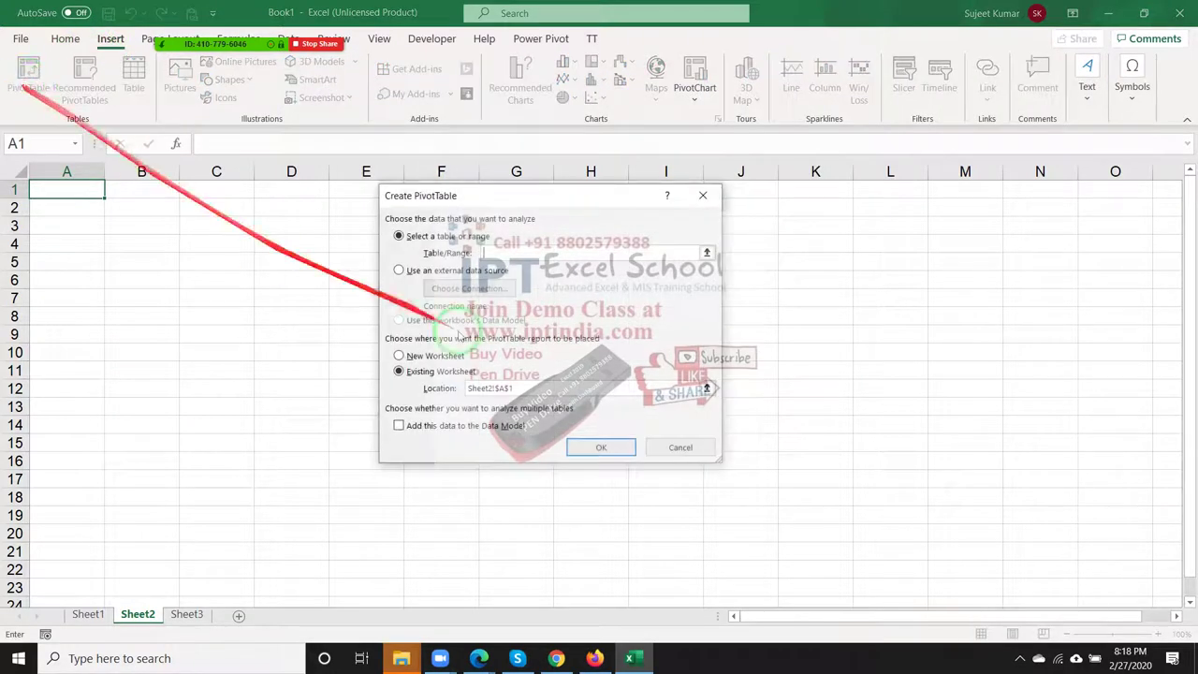
{"action": "left_click", "coordinate": [429, 270]}
{"action": "left_click", "coordinate": [442, 288]}
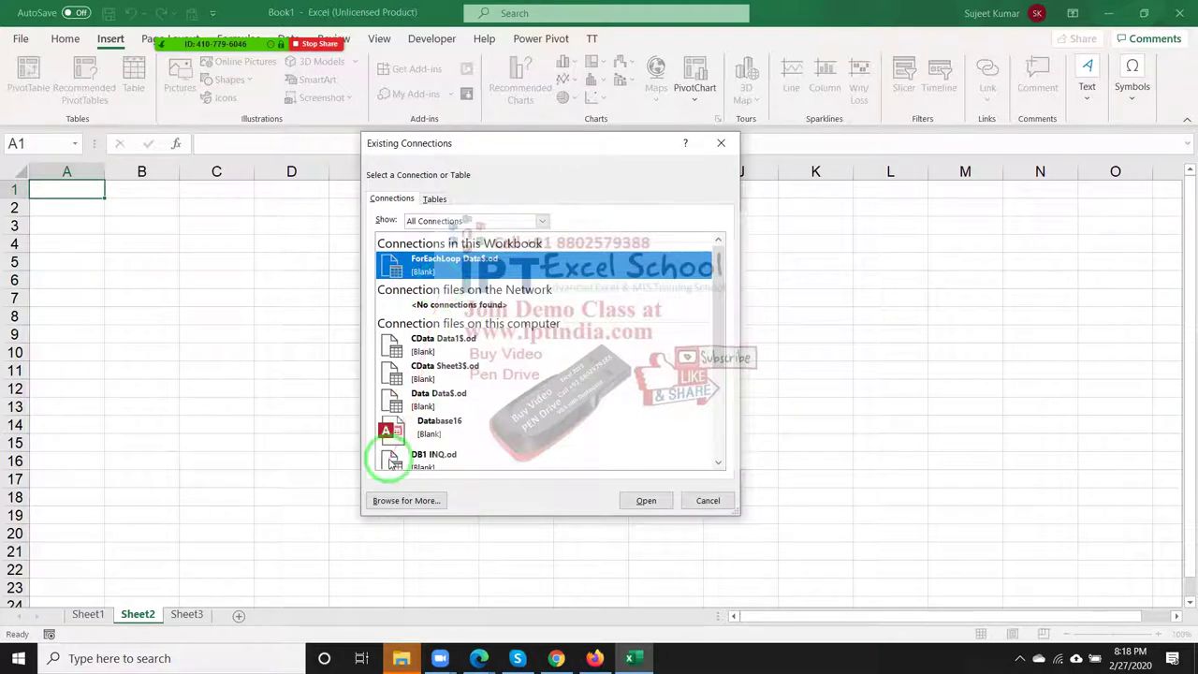
{"action": "left_click", "coordinate": [404, 501]}
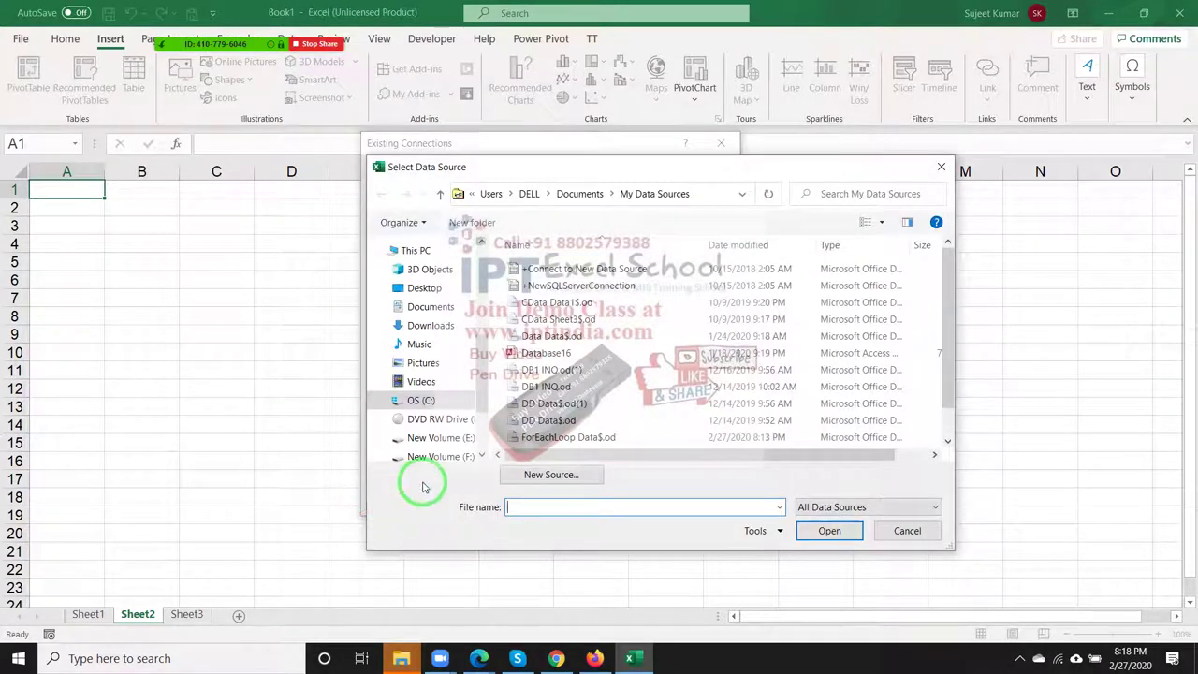
{"action": "mouse_move", "coordinate": [420, 400]}
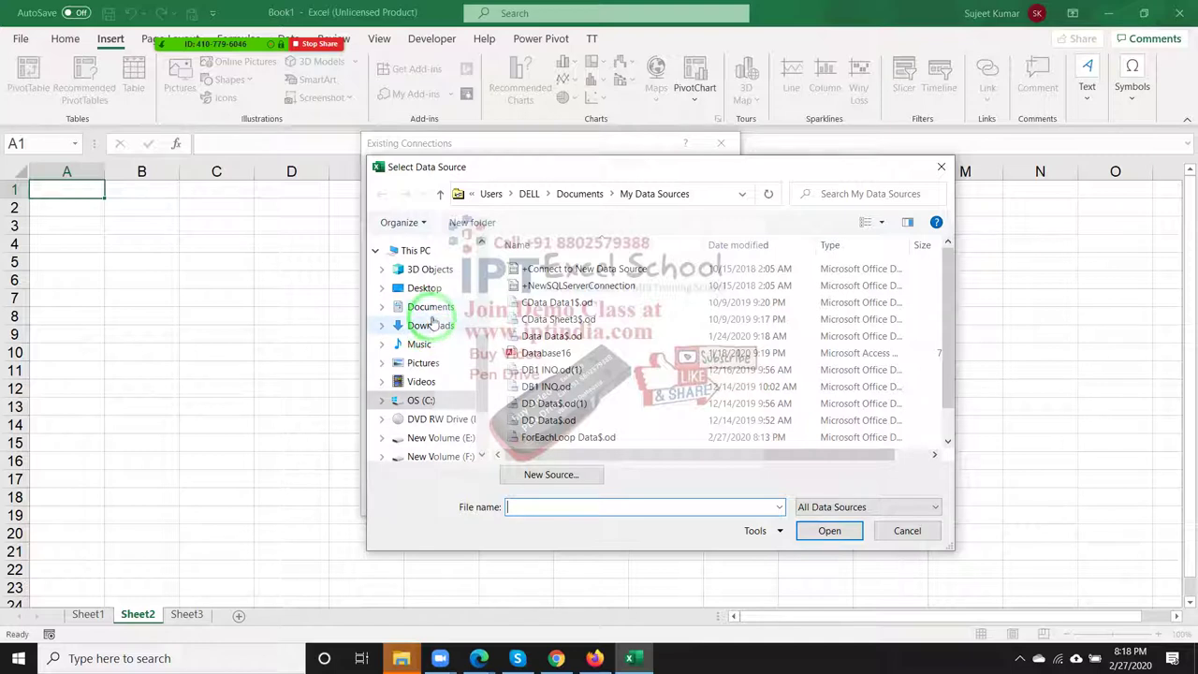
{"action": "left_click", "coordinate": [431, 309]}
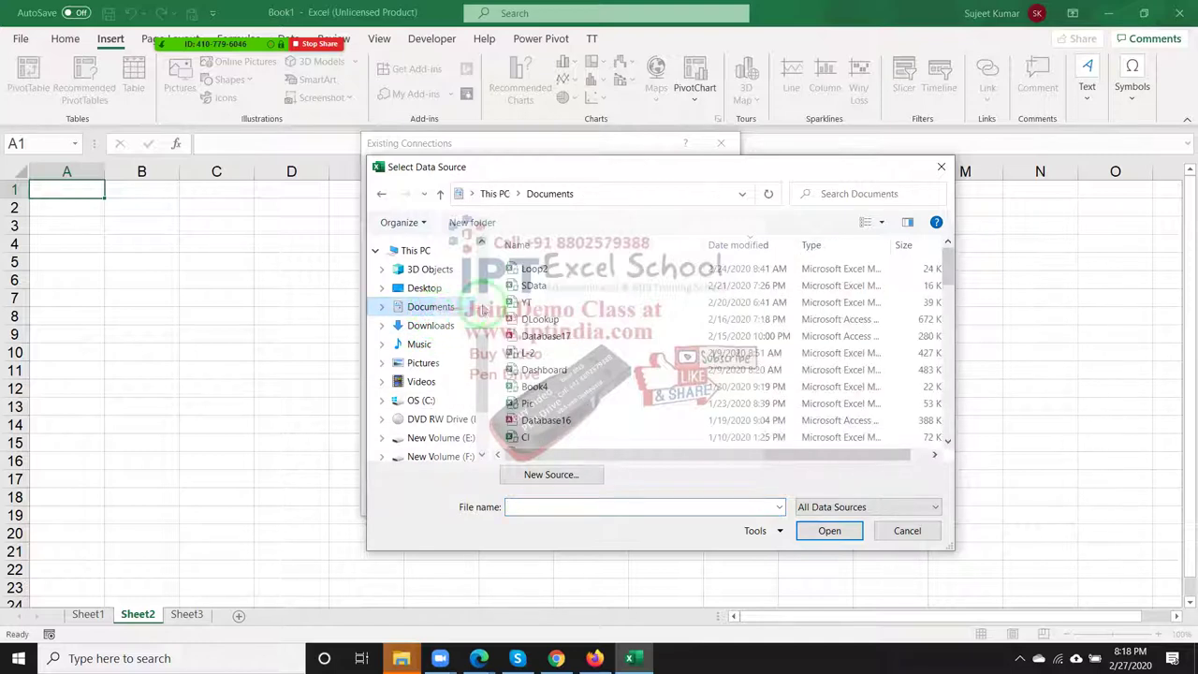
Step: Locate and open the Billing Access database as the PivotTable's data source
{"action": "left_click", "coordinate": [546, 336]}
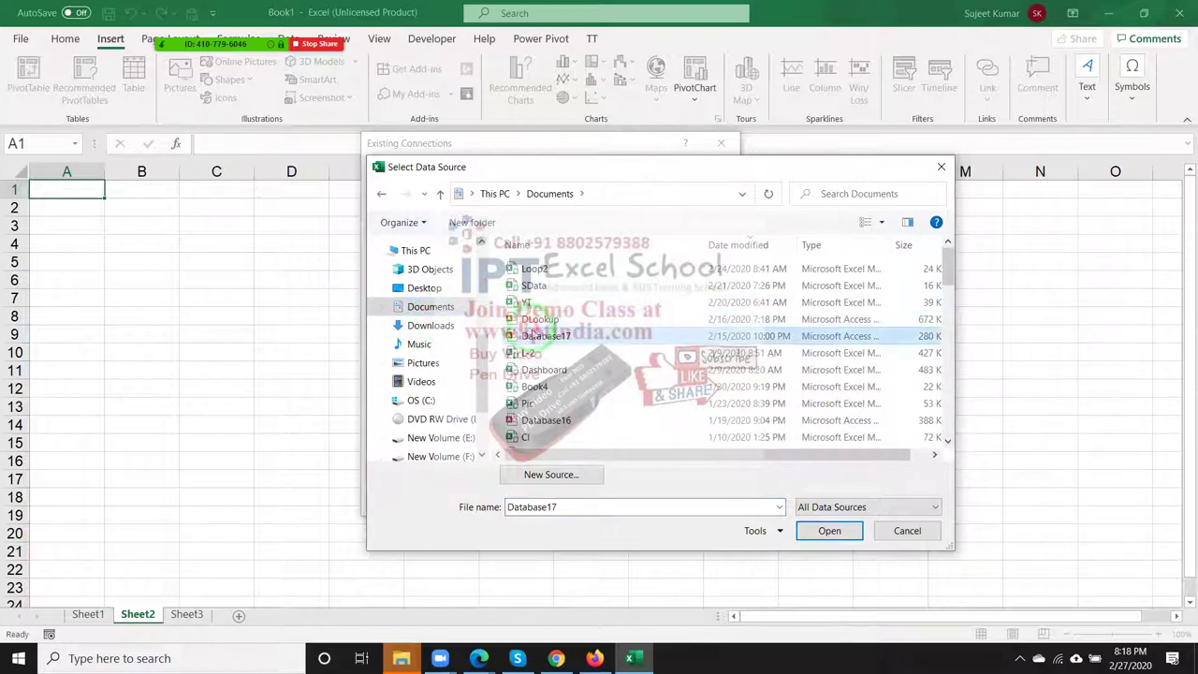
{"action": "scroll", "coordinate": [655, 412], "scroll_direction": "down", "scroll_amount": 1}
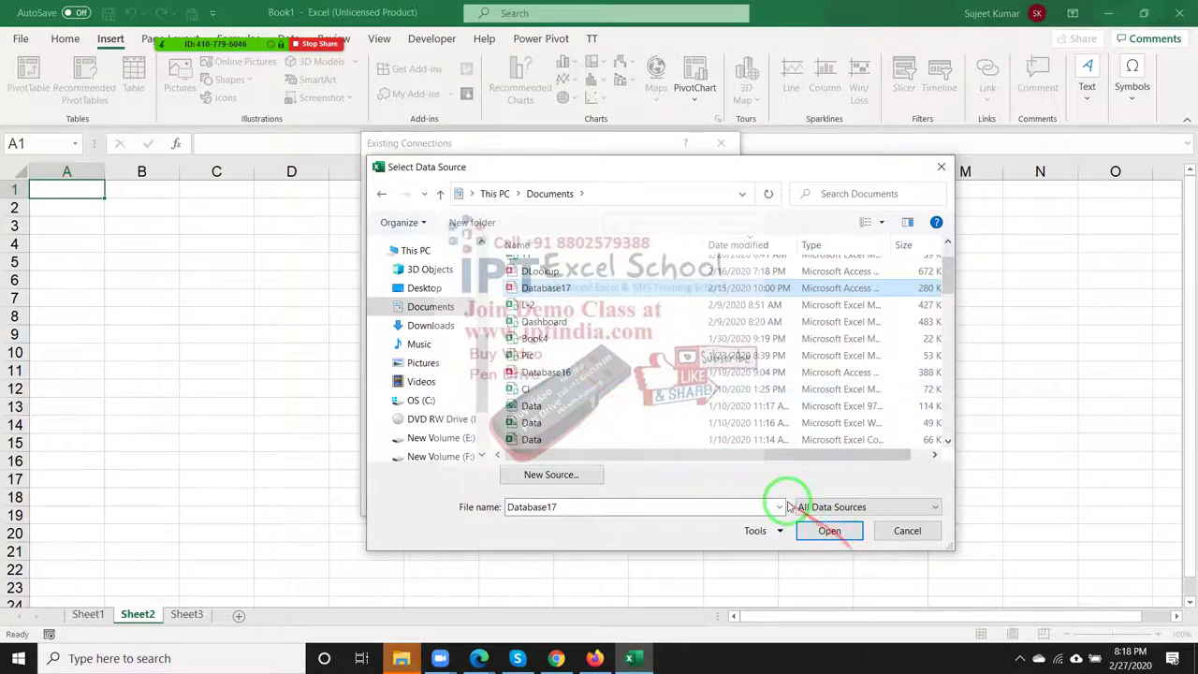
{"action": "scroll", "coordinate": [674, 415], "scroll_direction": "down", "scroll_amount": 2}
{"action": "scroll", "coordinate": [666, 423], "scroll_direction": "down", "scroll_amount": 3}
{"action": "scroll", "coordinate": [667, 423], "scroll_direction": "up", "scroll_amount": 1}
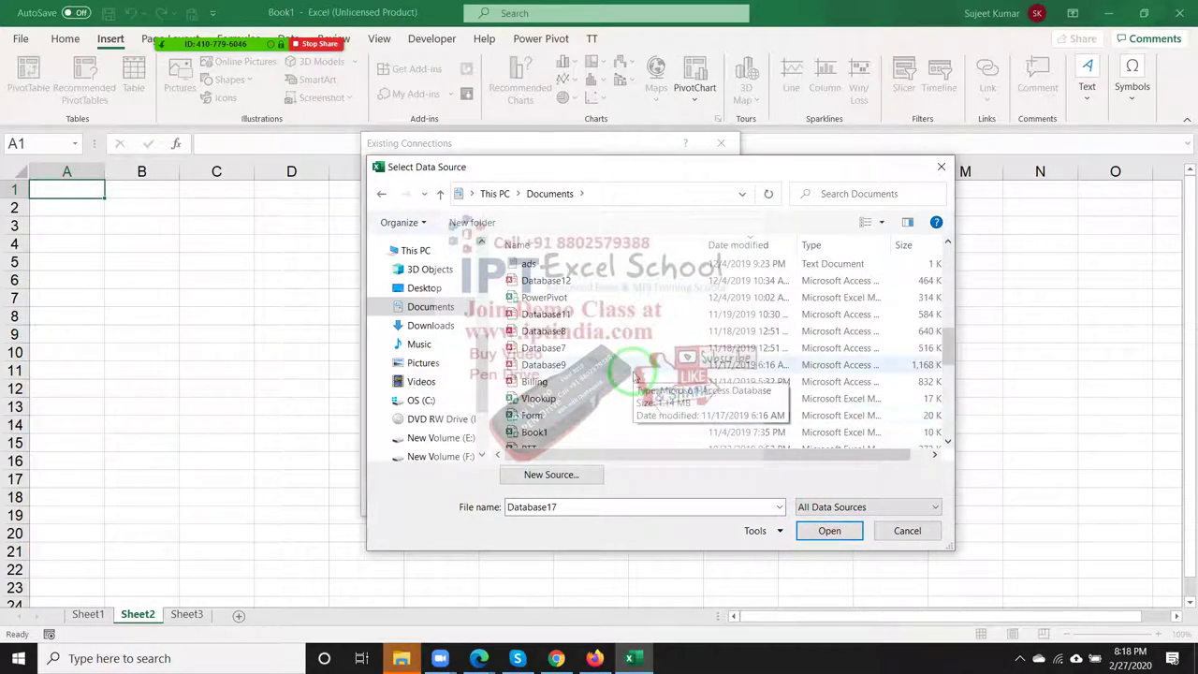
{"action": "scroll", "coordinate": [634, 379], "scroll_direction": "up", "scroll_amount": 2}
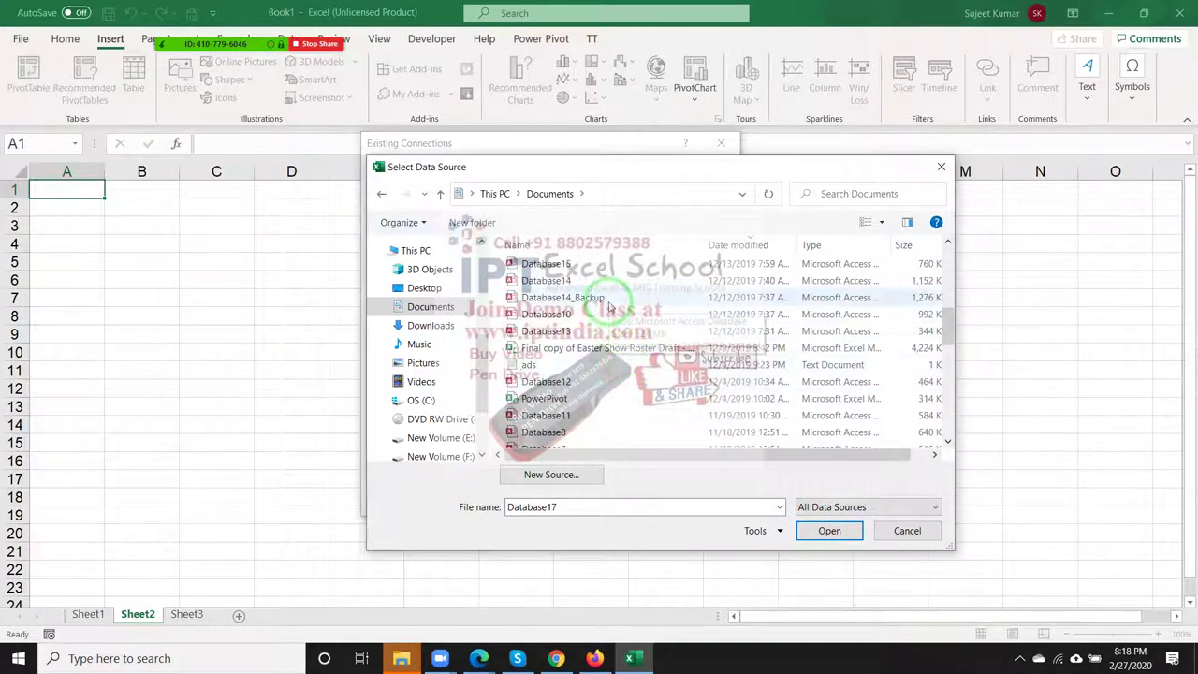
{"action": "scroll", "coordinate": [623, 392], "scroll_direction": "down", "scroll_amount": 2}
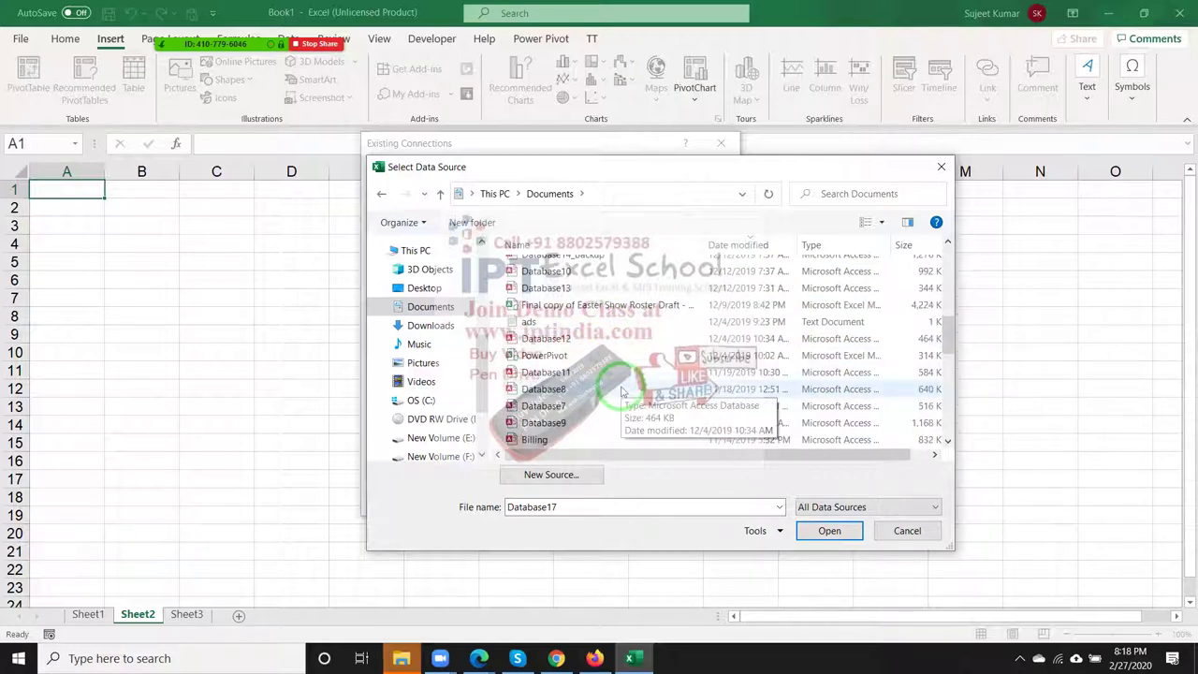
{"action": "left_click", "coordinate": [599, 373]}
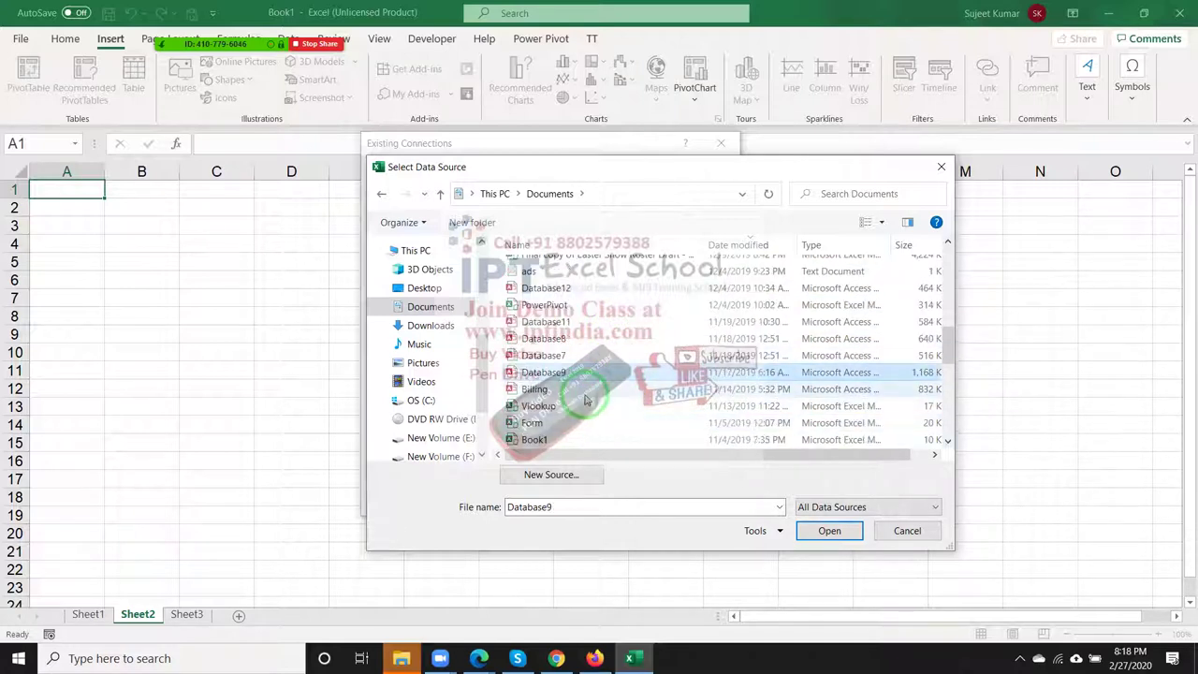
{"action": "left_click", "coordinate": [585, 392]}
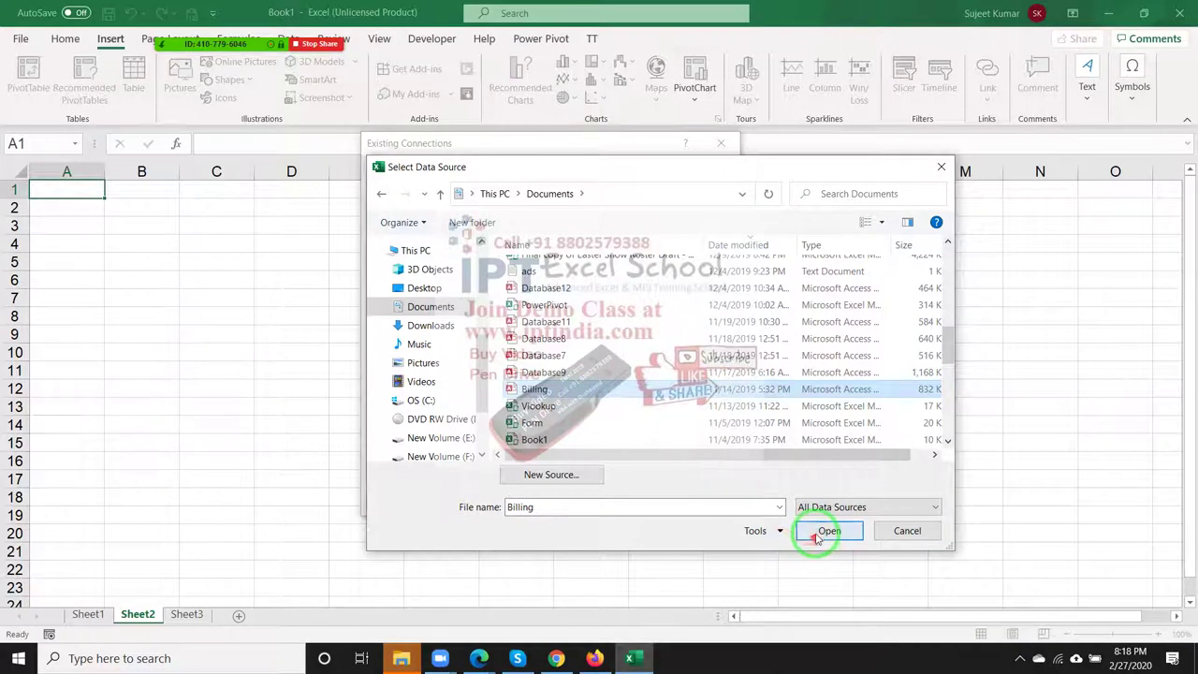
{"action": "left_click", "coordinate": [822, 530]}
Step: Pick the PData table and create the PivotTable on Sheet2
{"action": "left_click", "coordinate": [766, 499]}
{"action": "left_click", "coordinate": [1001, 618]}
{"action": "left_click", "coordinate": [624, 449]}
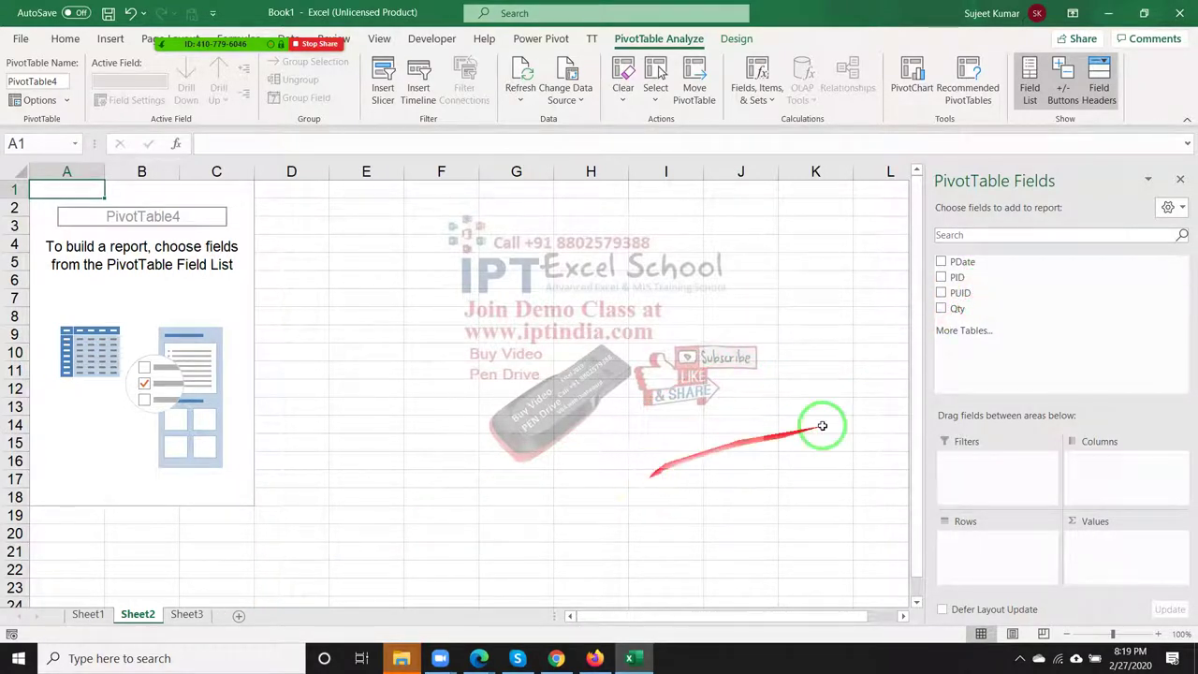
Step: On Sheet3, start an external-source PivotTable and browse connections to begin a new data source
{"action": "left_click", "coordinate": [186, 614]}
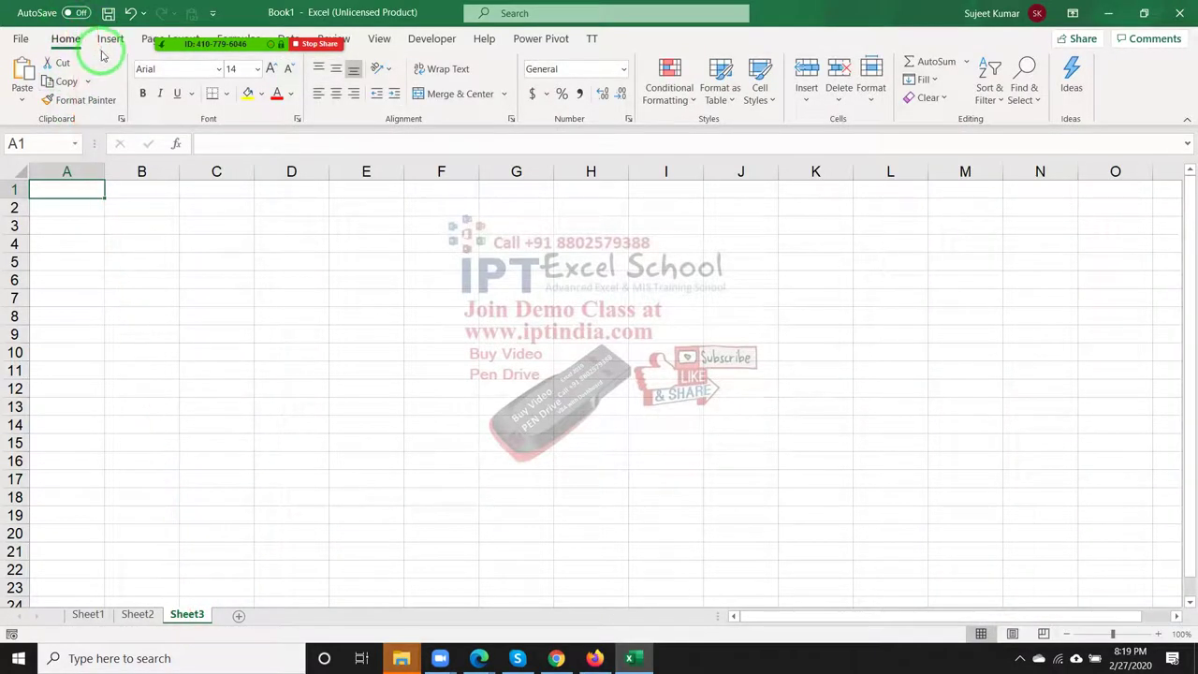
{"action": "left_click", "coordinate": [109, 39]}
{"action": "left_click", "coordinate": [29, 75]}
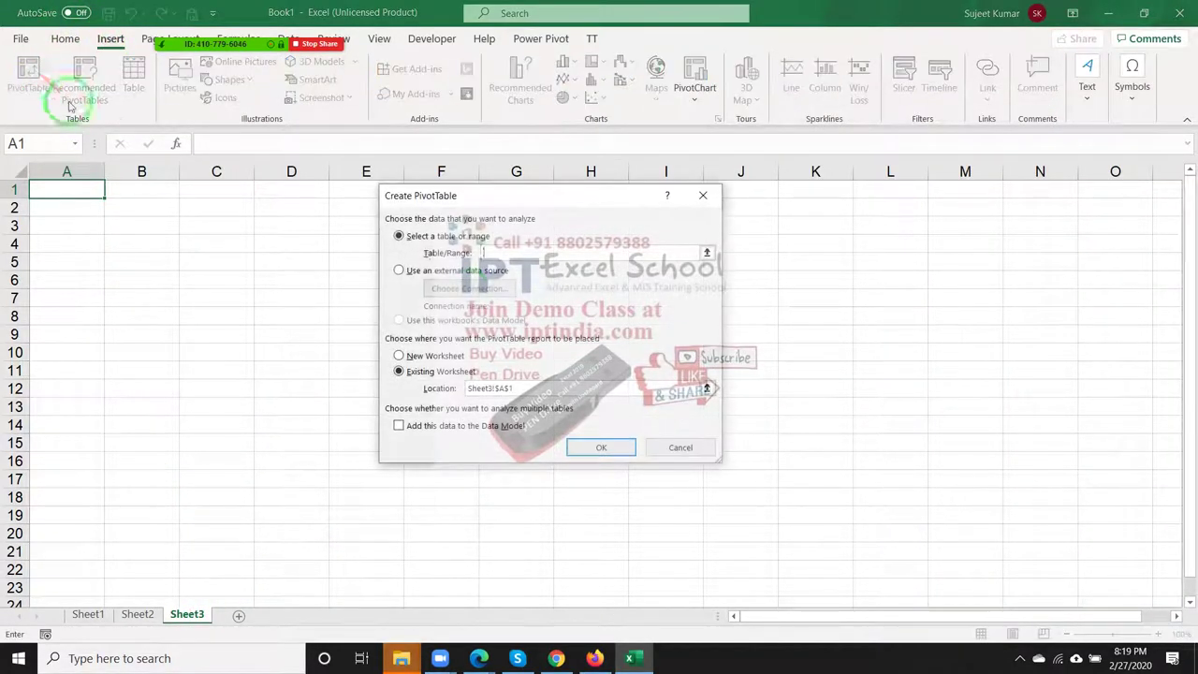
{"action": "left_click", "coordinate": [461, 274]}
{"action": "left_click", "coordinate": [469, 290]}
{"action": "left_click", "coordinate": [415, 503]}
{"action": "scroll", "coordinate": [599, 356], "scroll_direction": "down", "scroll_amount": 1}
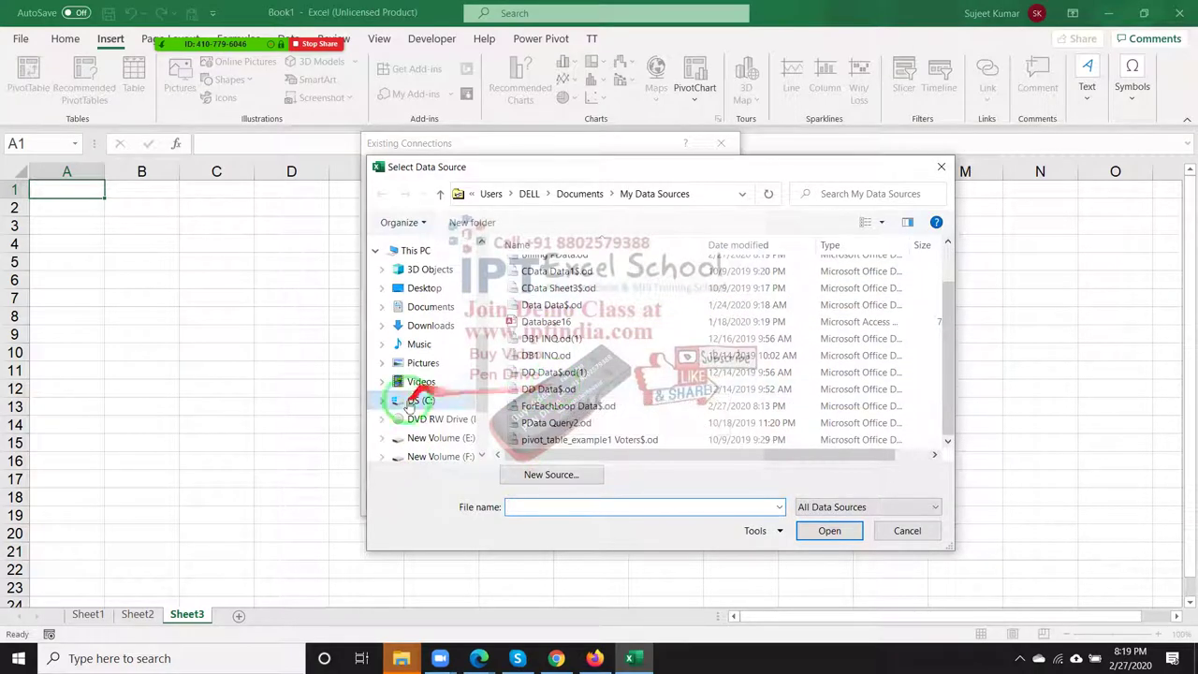
{"action": "scroll", "coordinate": [403, 374], "scroll_direction": "up", "scroll_amount": 2}
{"action": "scroll", "coordinate": [398, 351], "scroll_direction": "down", "scroll_amount": 2}
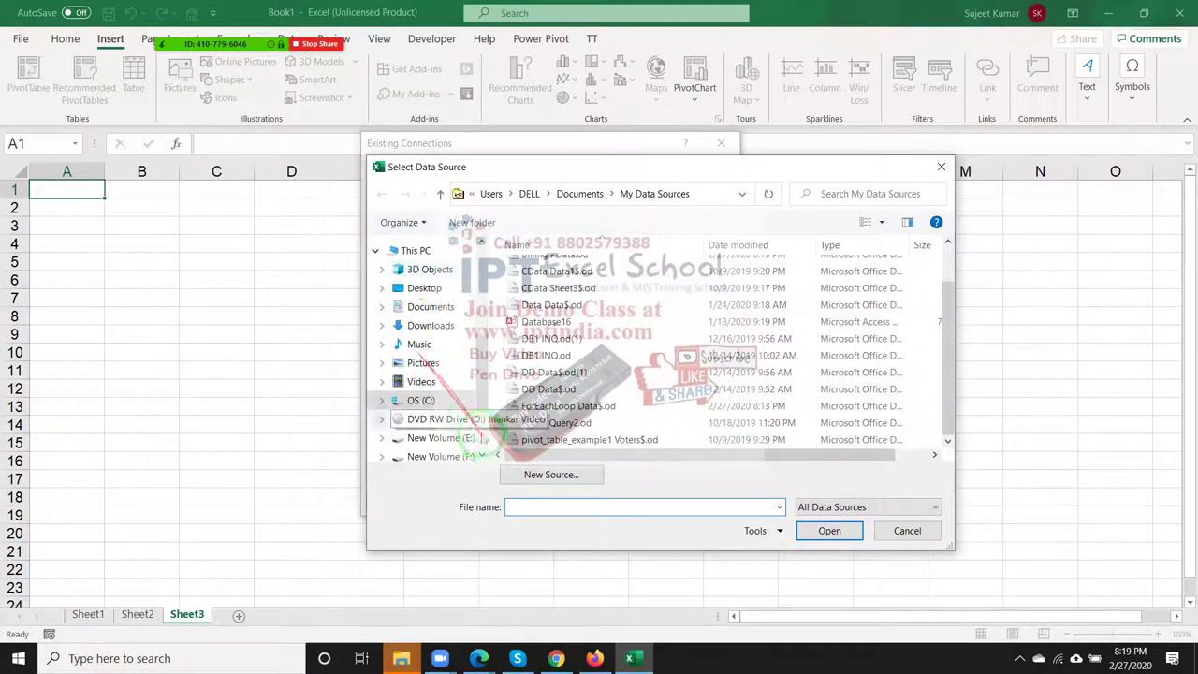
{"action": "left_click", "coordinate": [549, 474]}
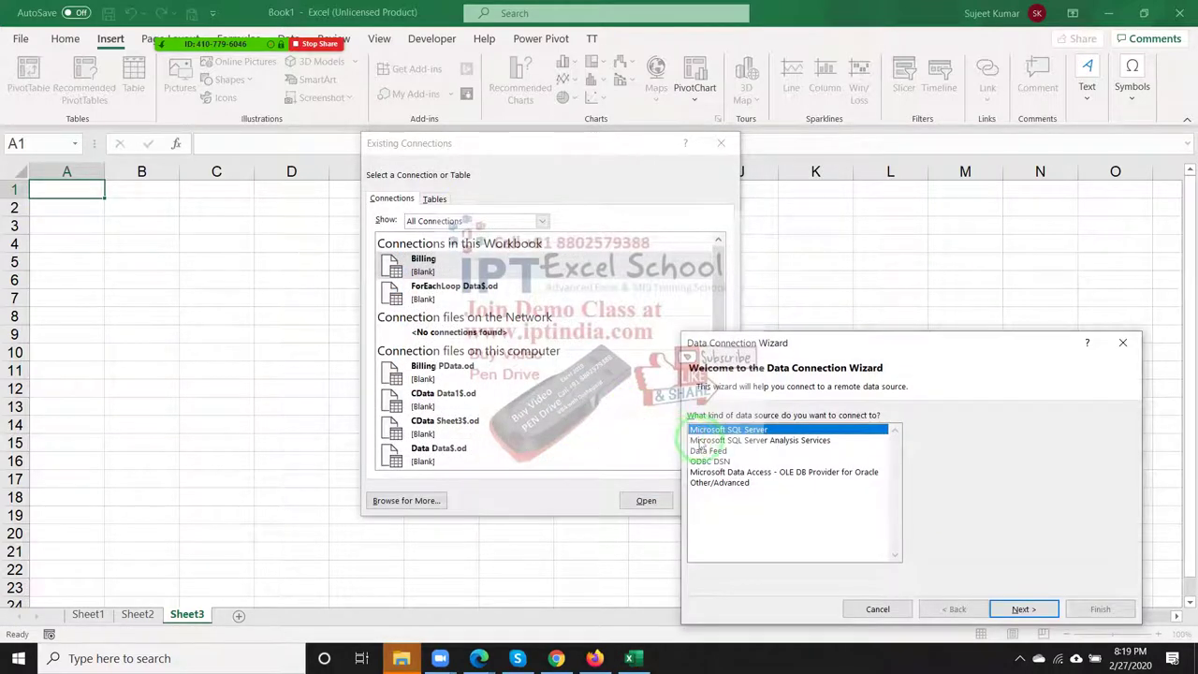
Step: Choose Microsoft SQL Server as the new connection's source type and continue to server details
{"action": "left_click", "coordinate": [703, 440]}
{"action": "left_click_drag", "start_coordinate": [796, 342], "coordinate": [559, 293]}
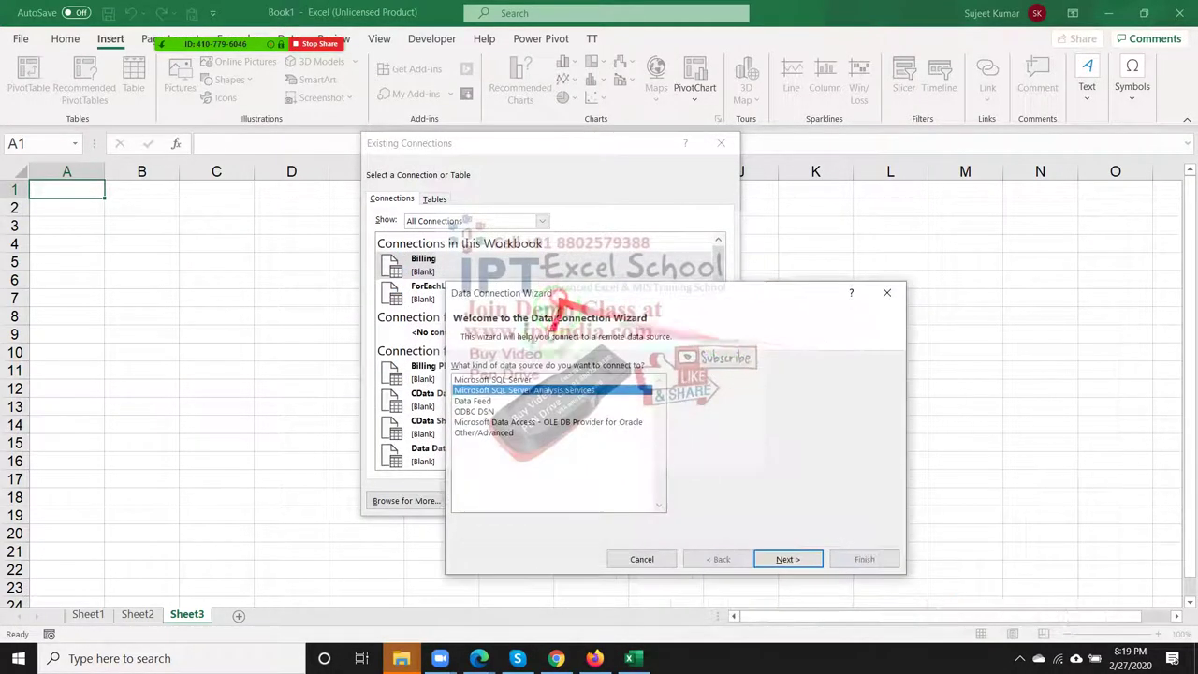
{"action": "left_click", "coordinate": [493, 379]}
{"action": "left_click", "coordinate": [785, 559]}
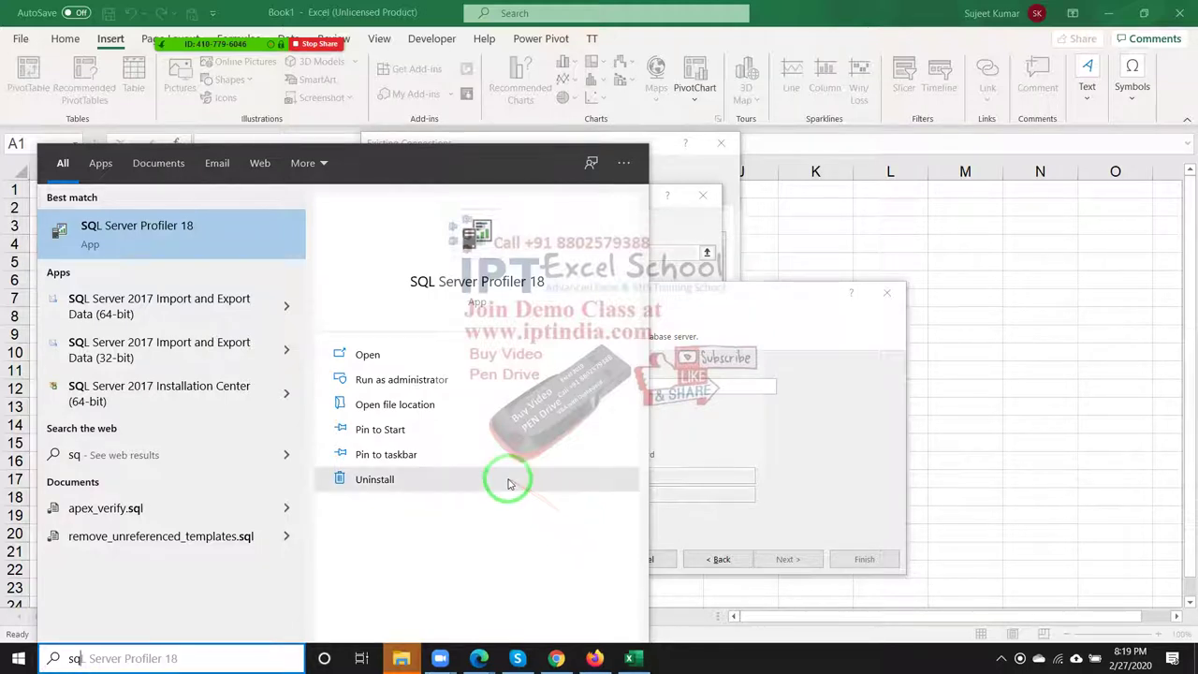
Step: Search Windows for 'sql serv' and launch SQL Server Management Studio 18
{"action": "type", "text": "l"}
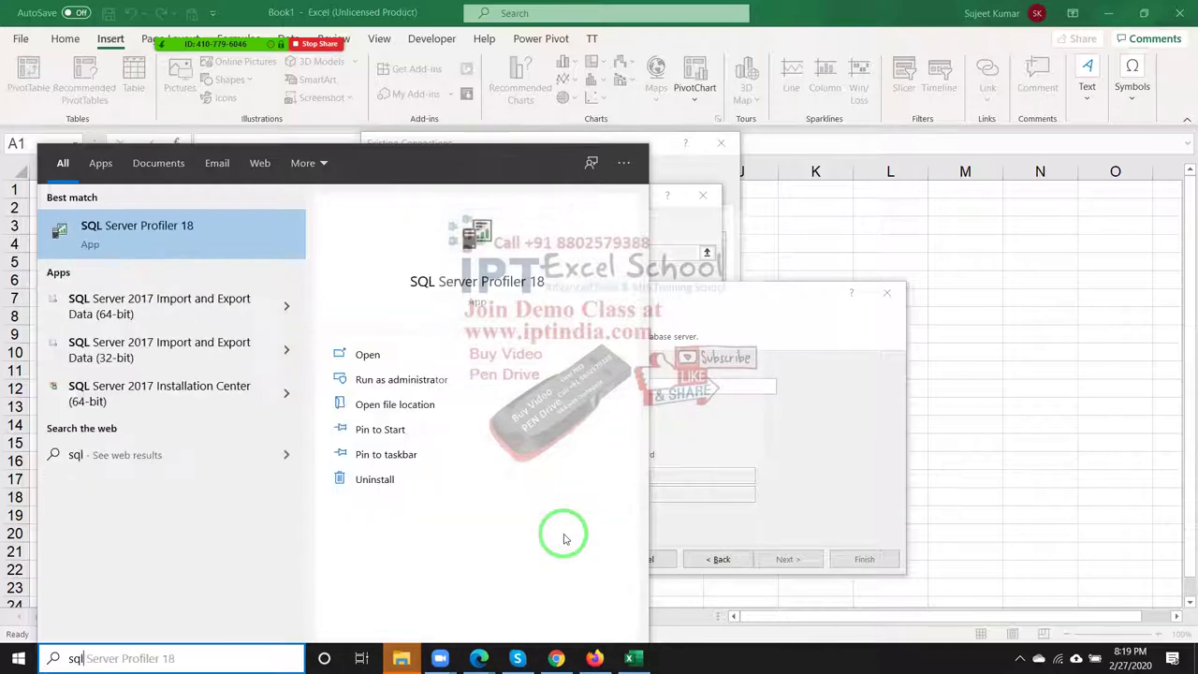
{"action": "type", "text": " s"}
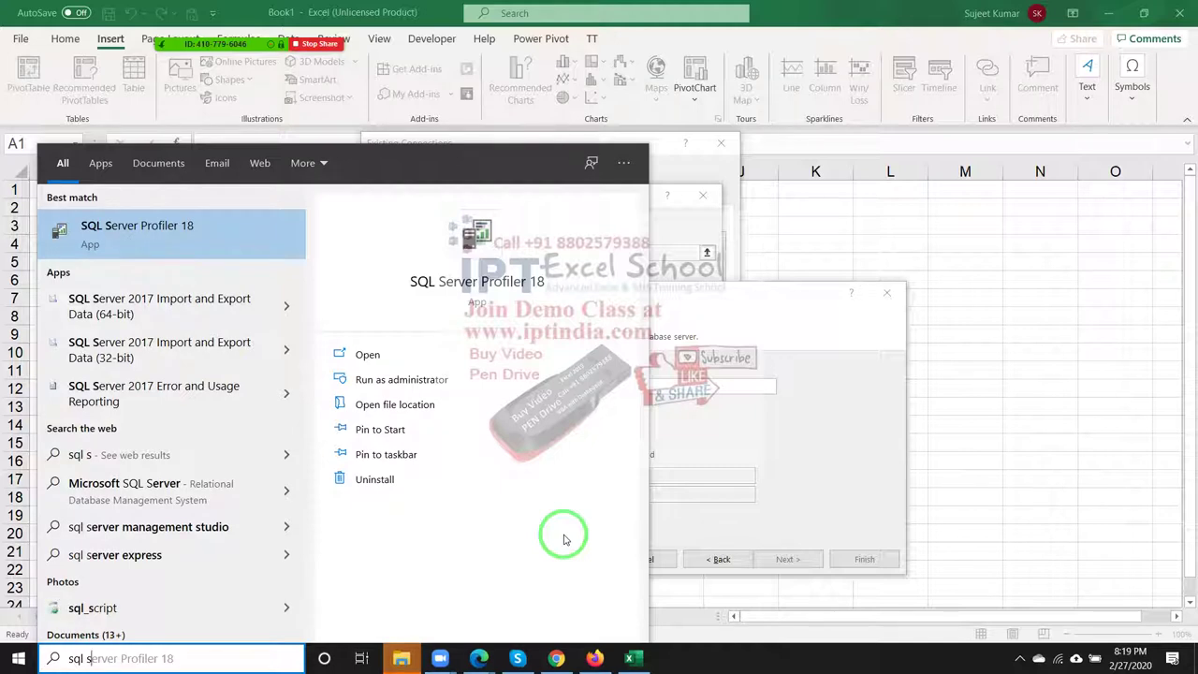
{"action": "type", "text": "e"}
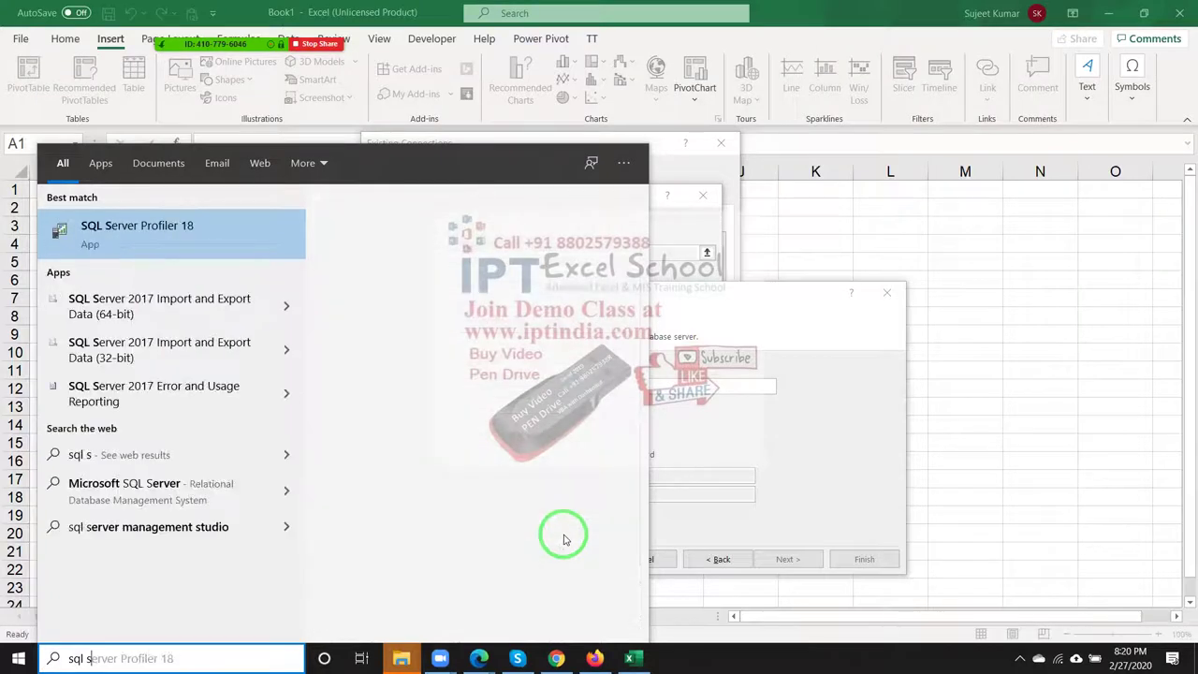
{"action": "type", "text": "er"}
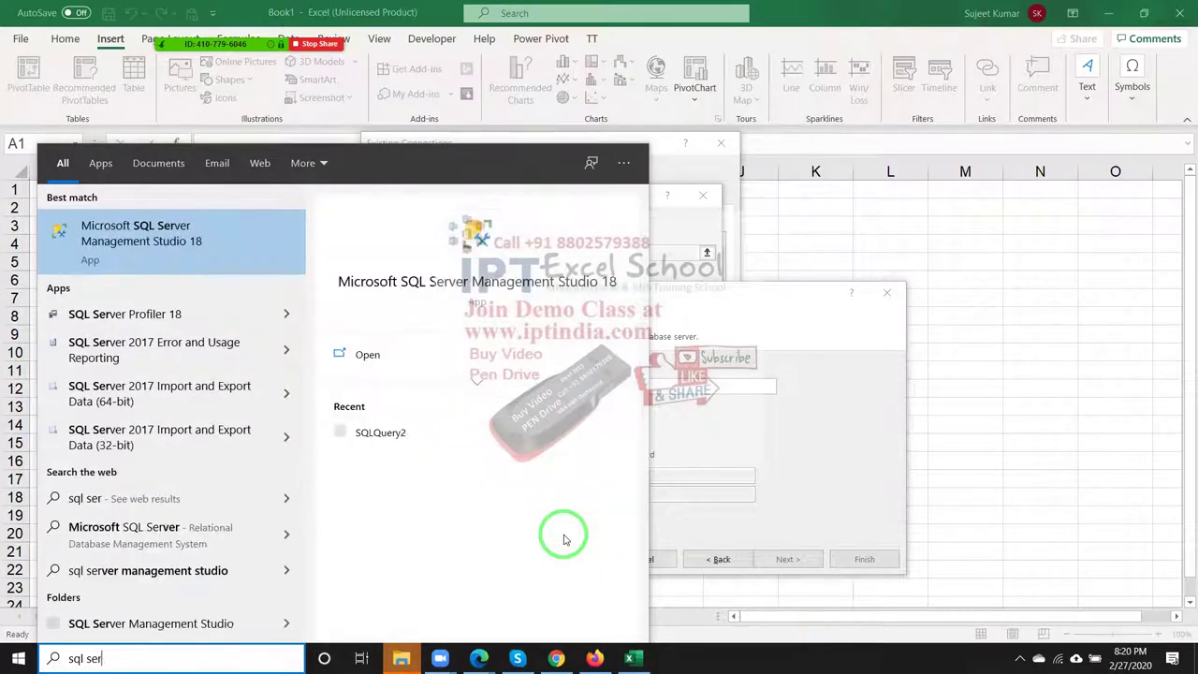
{"action": "type", "text": "v"}
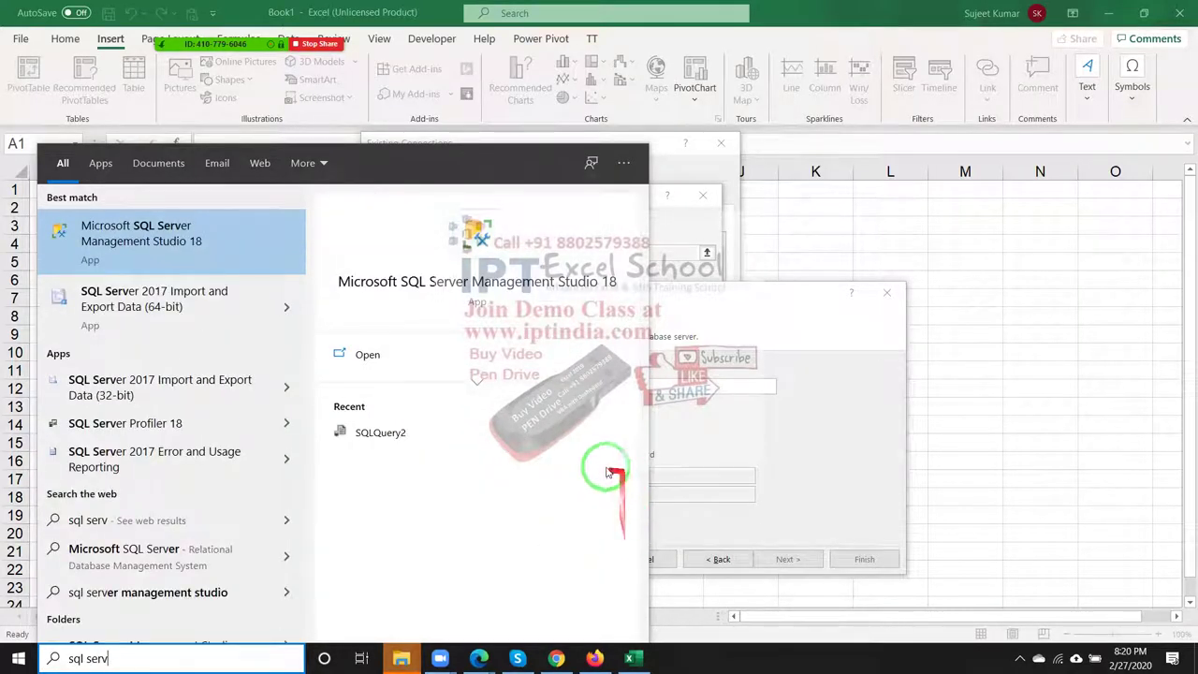
{"action": "left_click", "coordinate": [562, 282]}
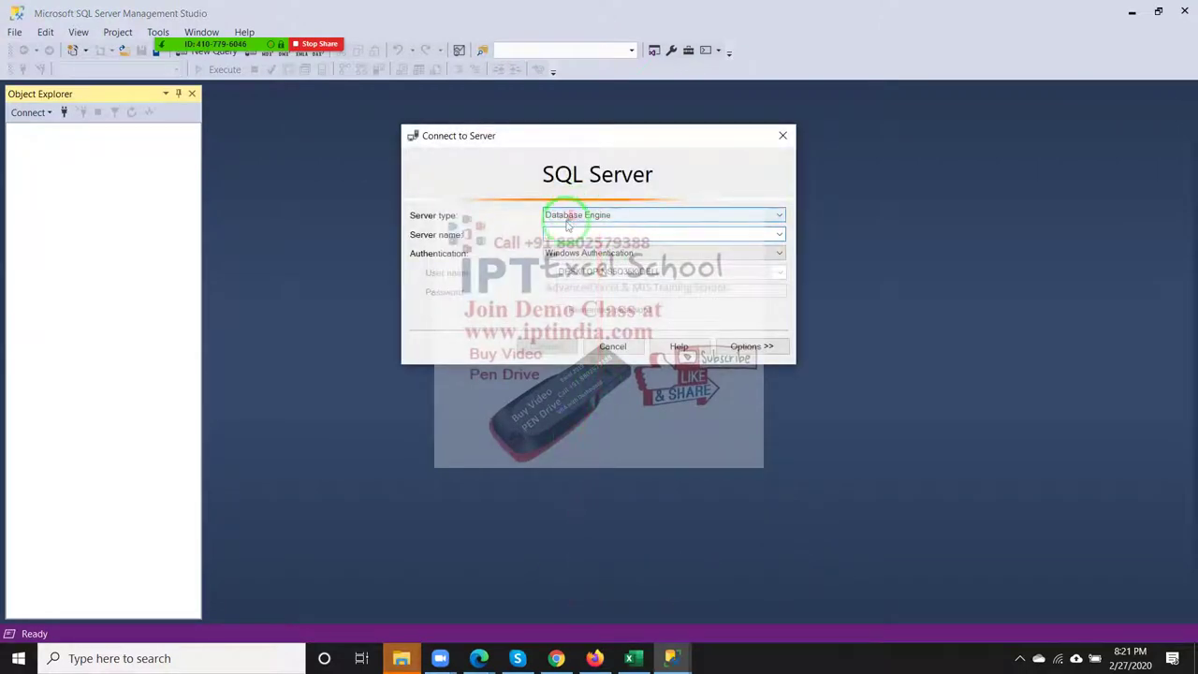
Step: Browse the local Database Engine servers and select the DESKTOP-NS5Q35K\IPT instance
{"action": "left_click", "coordinate": [782, 241]}
{"action": "left_click", "coordinate": [782, 241]}
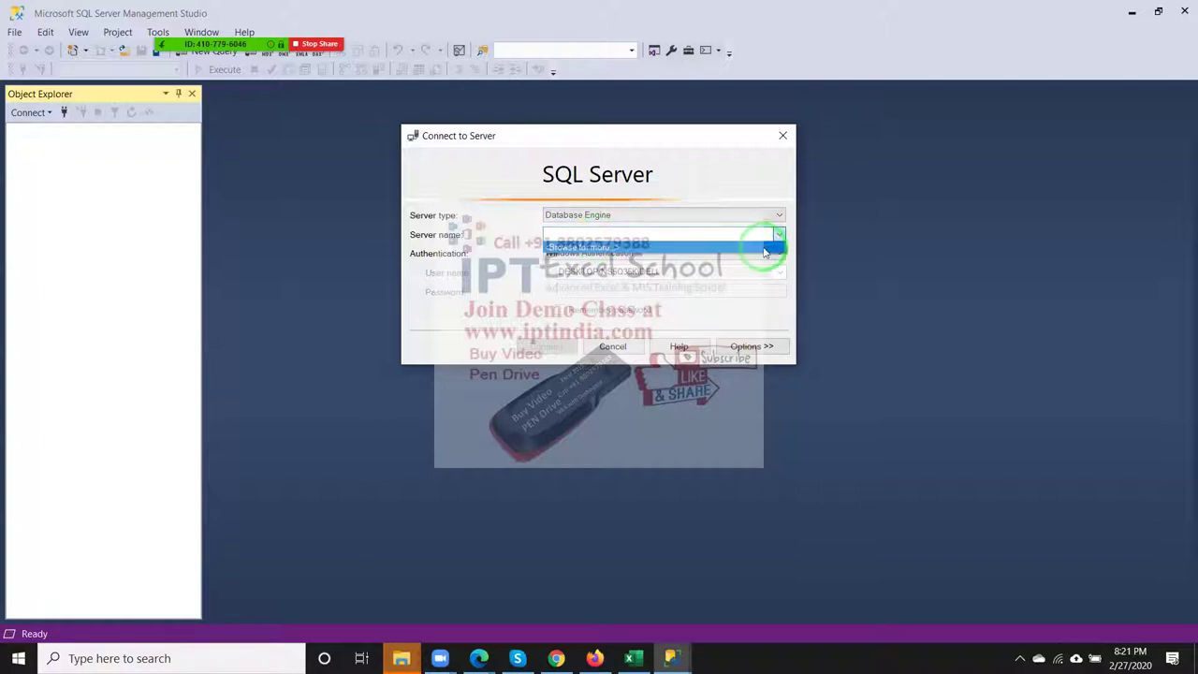
{"action": "left_click", "coordinate": [763, 248]}
{"action": "left_click", "coordinate": [473, 173]}
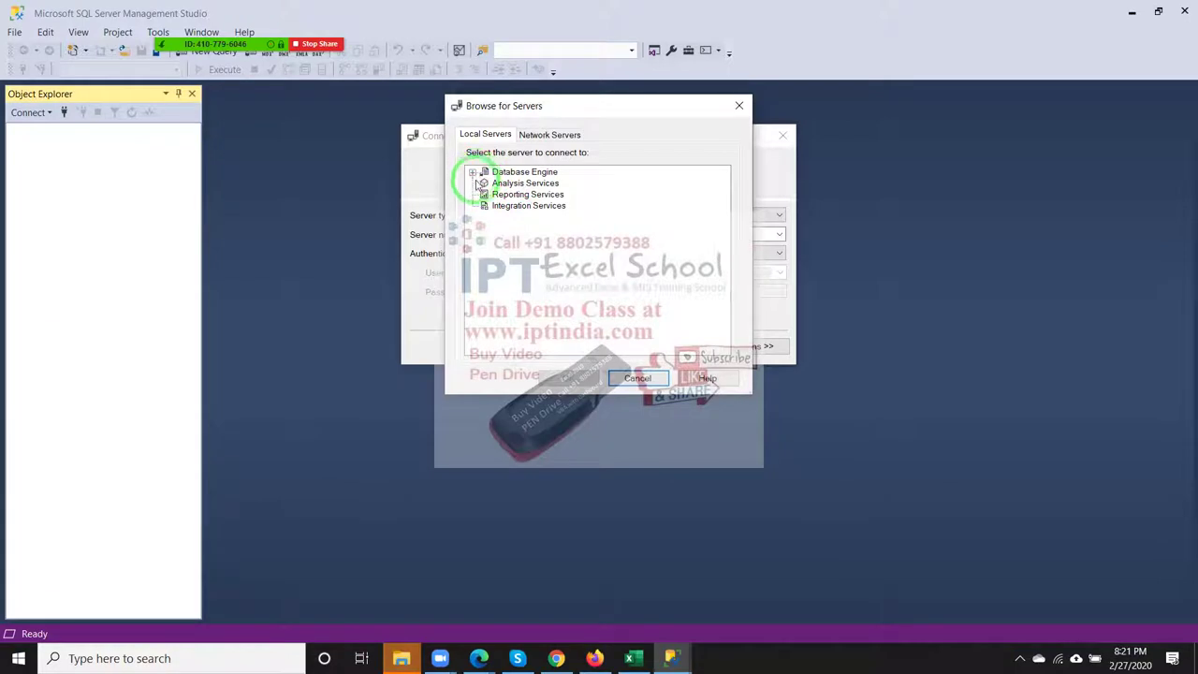
{"action": "left_click", "coordinate": [473, 172]}
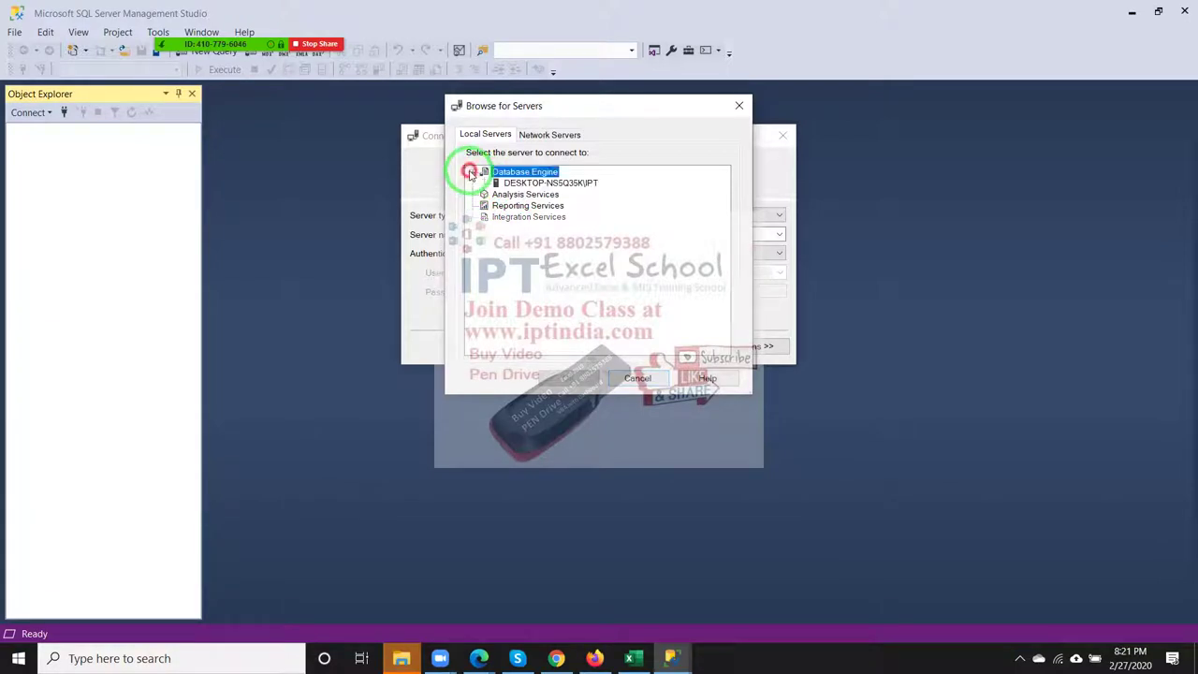
{"action": "left_click", "coordinate": [543, 182]}
{"action": "left_click", "coordinate": [573, 378]}
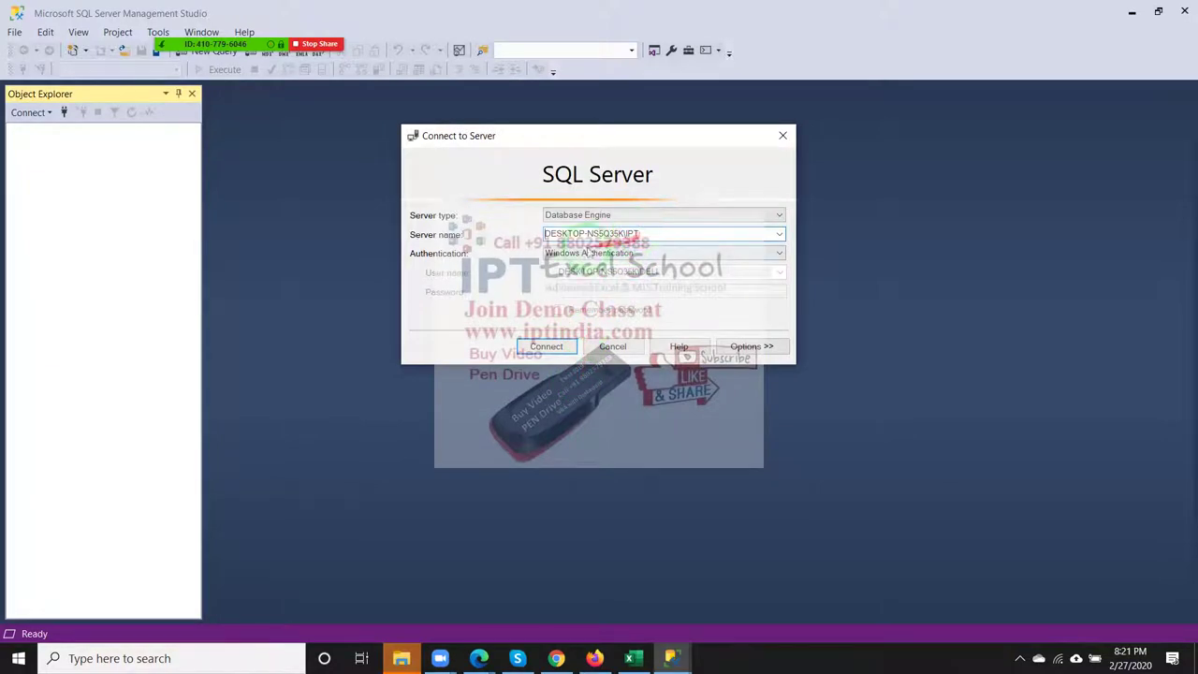
Step: Copy the DESKTOP-NS5Q35K\IPT server name and return to Excel's connection wizard
{"action": "left_click_drag", "start_coordinate": [545, 233], "coordinate": [622, 232]}
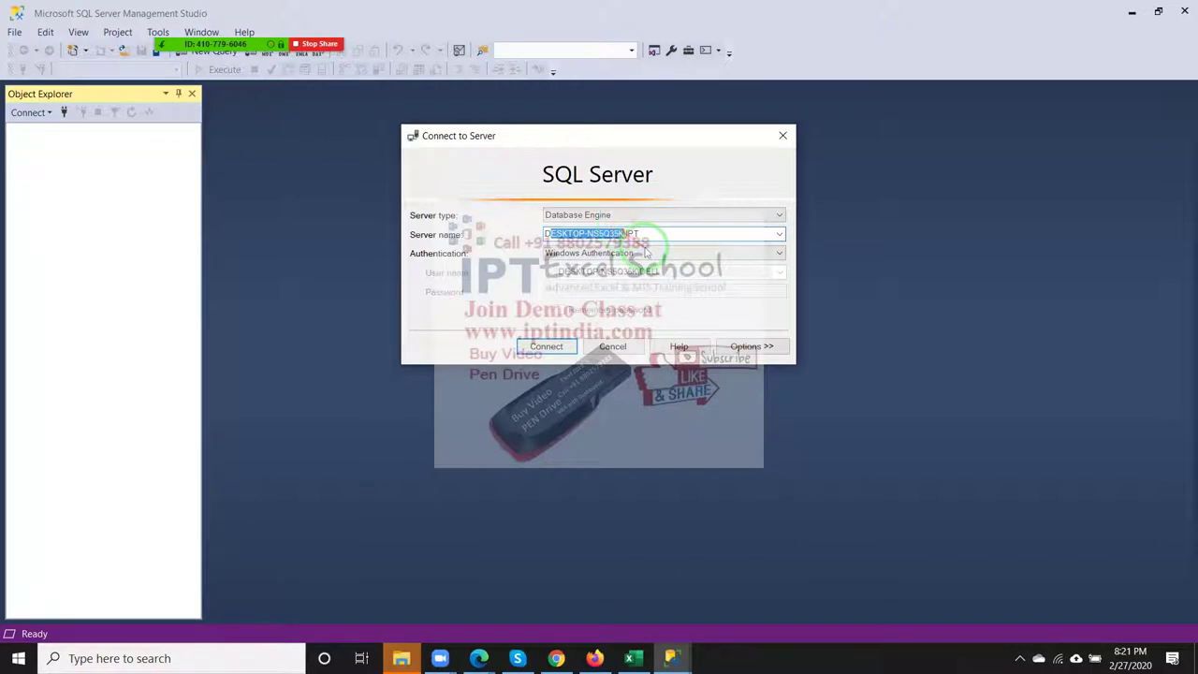
{"action": "mouse_move", "coordinate": [622, 231]}
{"action": "left_mouse_down"}
{"action": "mouse_move", "coordinate": [588, 233]}
{"action": "mouse_move", "coordinate": [668, 236]}
{"action": "mouse_move", "coordinate": [487, 240]}
{"action": "left_mouse_up"}
{"action": "key", "text": "ctrl+c"}
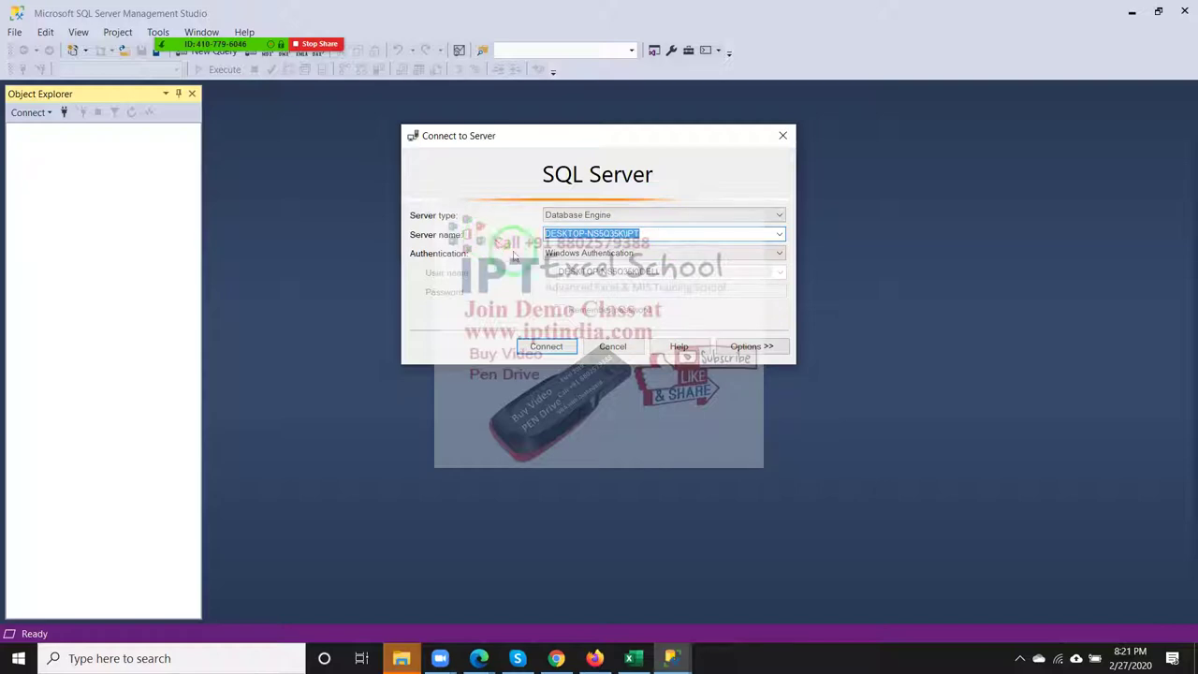
{"action": "left_click", "coordinate": [636, 659]}
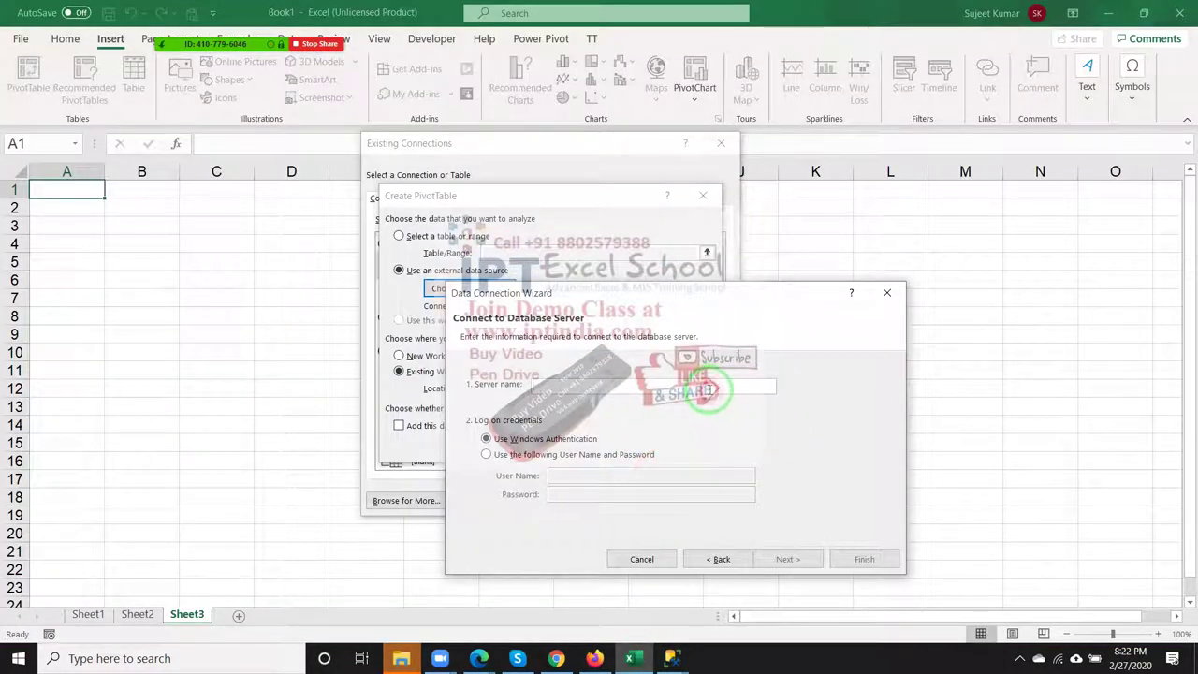
Step: Paste DESKTOP-NS5Q35K\IPT into the wizard's server name field
{"action": "key", "text": "ctrl+v"}
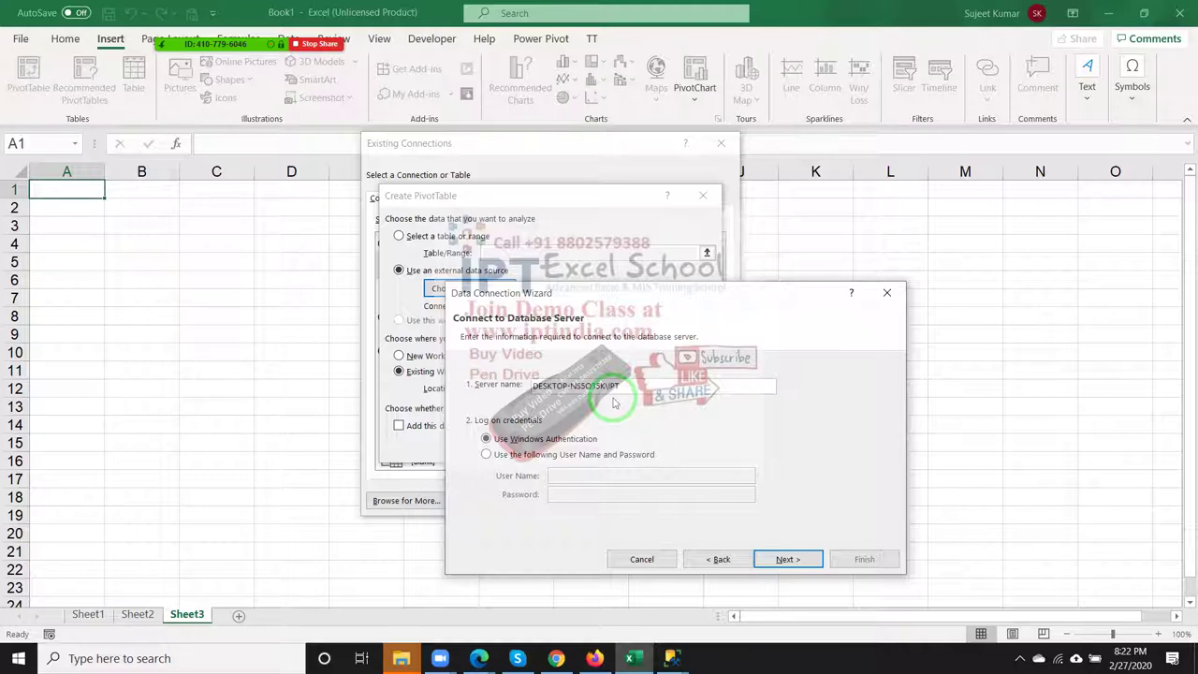
{"action": "left_click", "coordinate": [192, 17]}
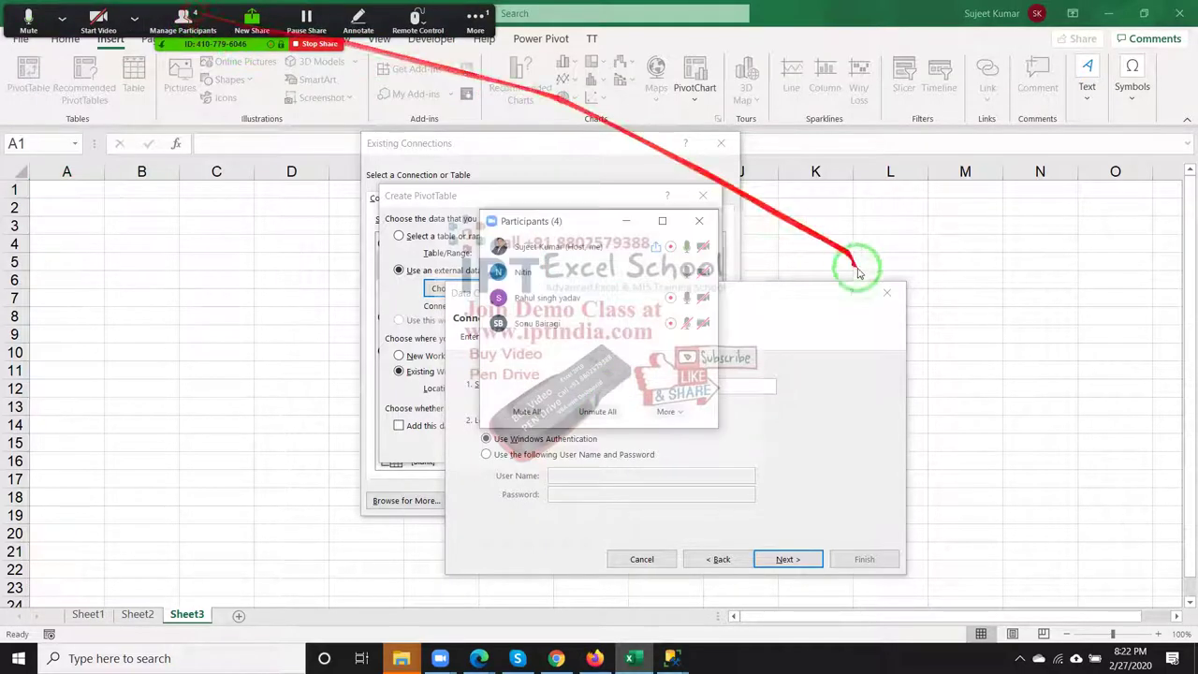
{"action": "left_click", "coordinate": [699, 221]}
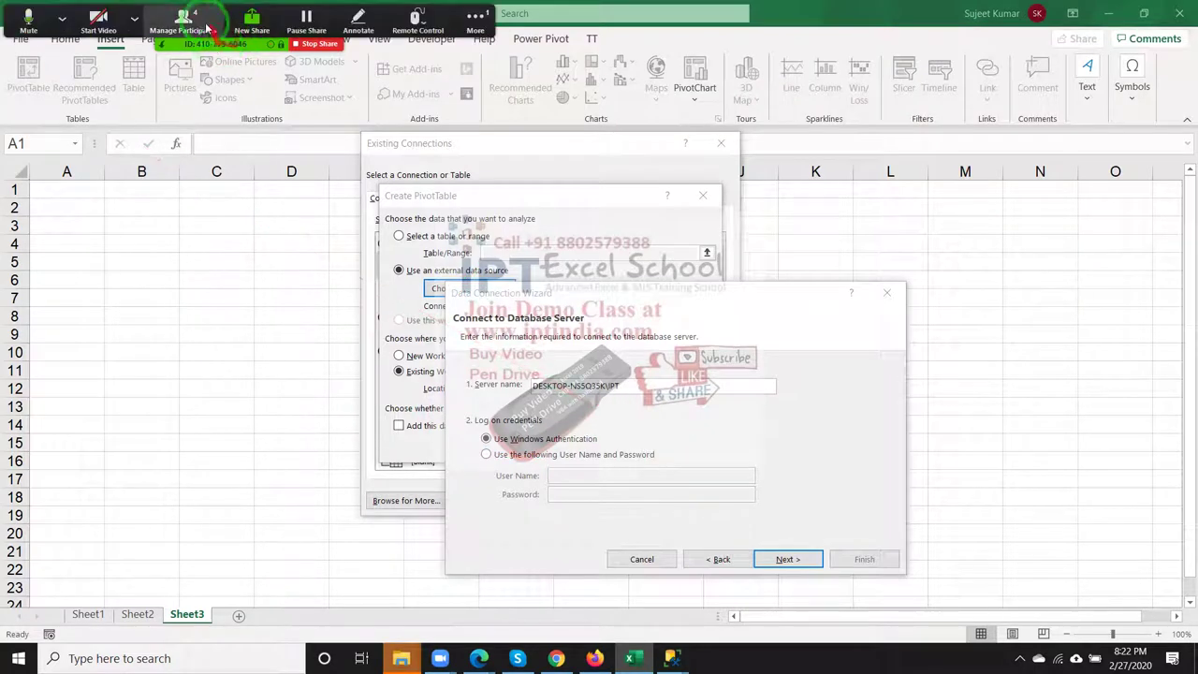
Step: Mute one participant's microphone in the Zoom participants list
{"action": "left_click", "coordinate": [204, 18]}
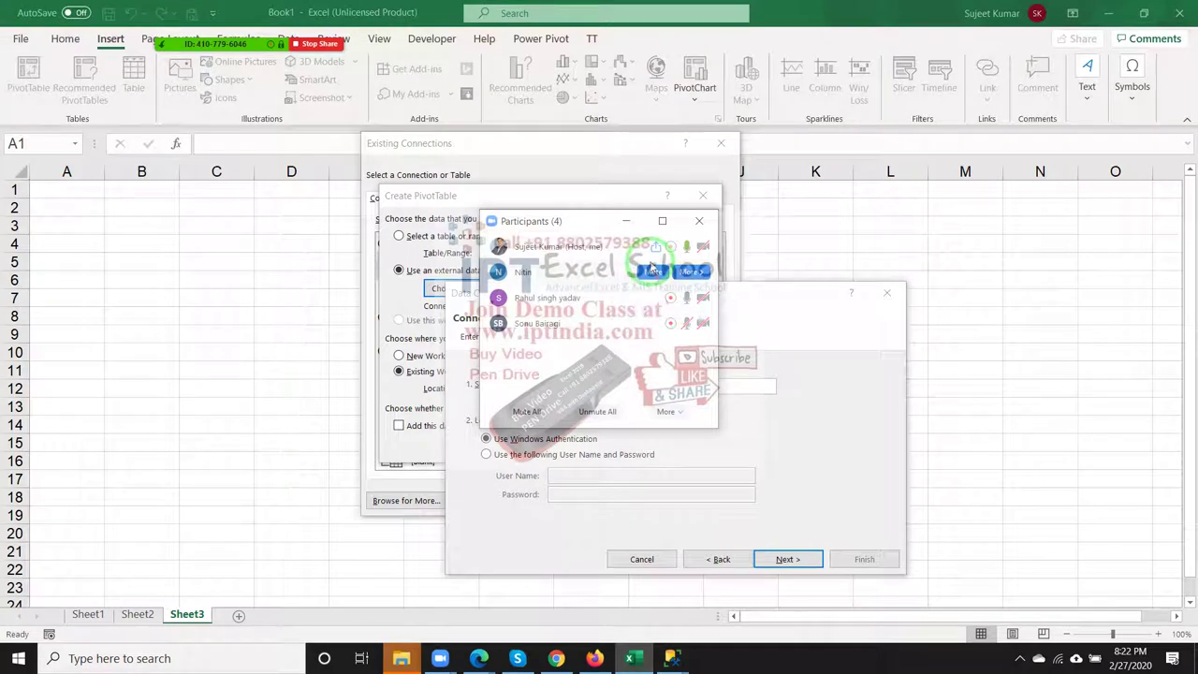
{"action": "mouse_move", "coordinate": [580, 298]}
{"action": "left_click", "coordinate": [652, 298]}
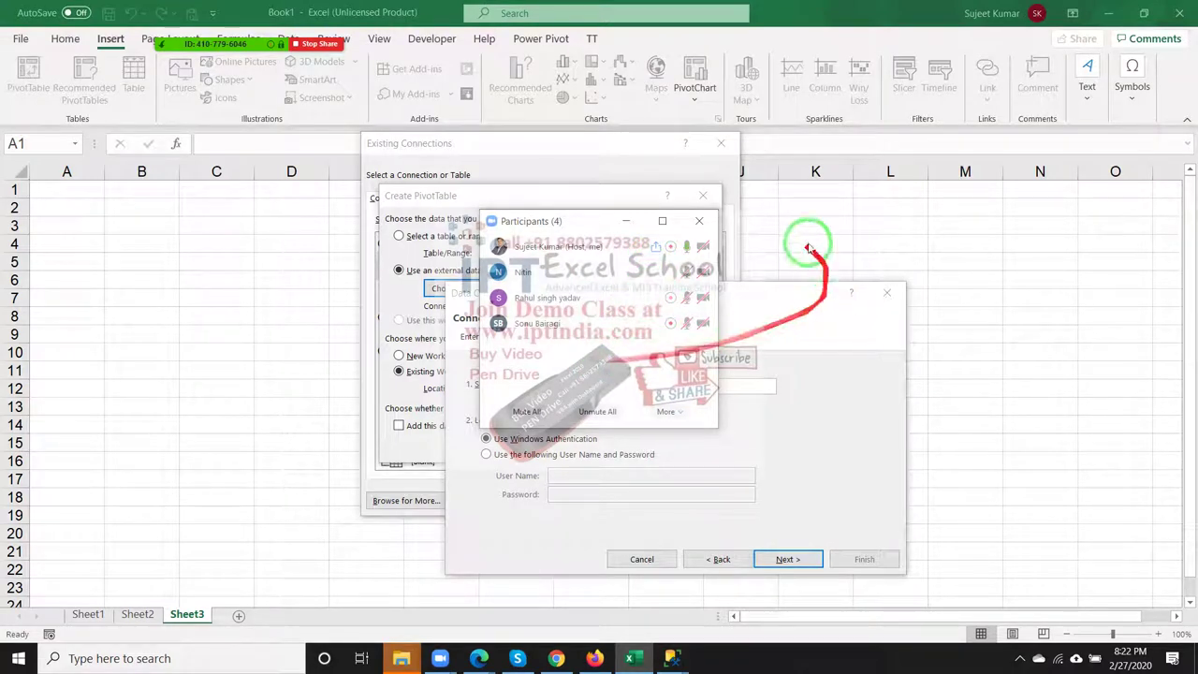
{"action": "left_click", "coordinate": [702, 223]}
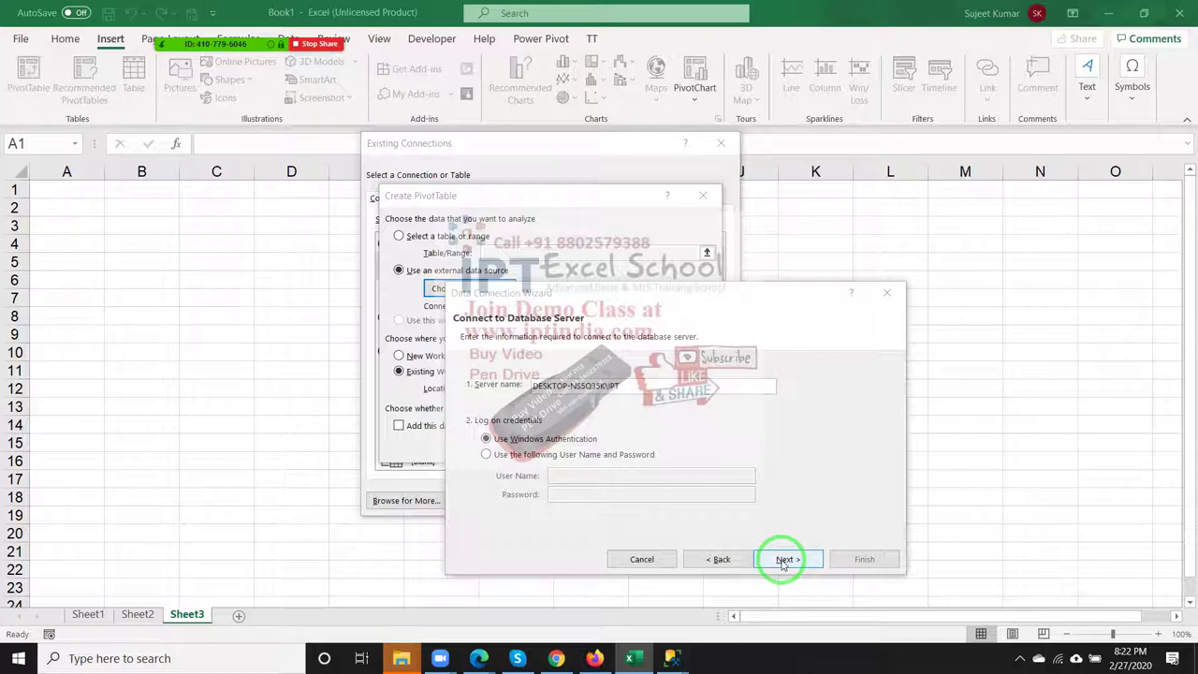
Step: Select the IPT database and its Data1 table, then advance to saving the connection file
{"action": "left_click", "coordinate": [784, 559]}
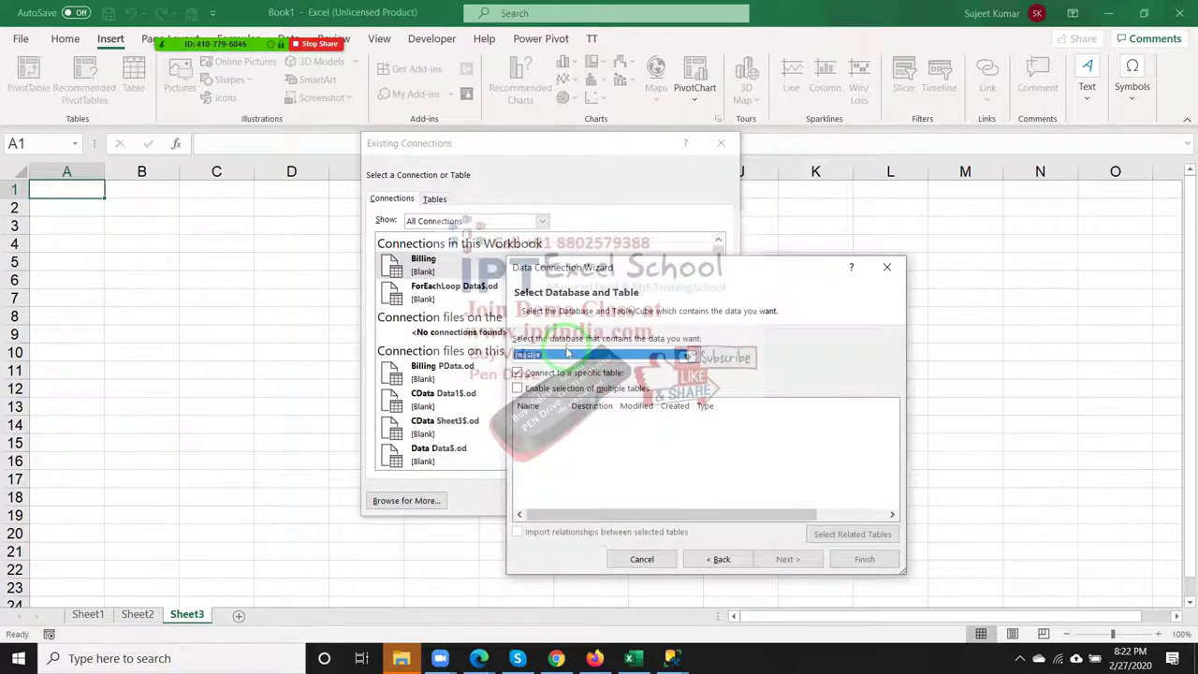
{"action": "left_click", "coordinate": [566, 353]}
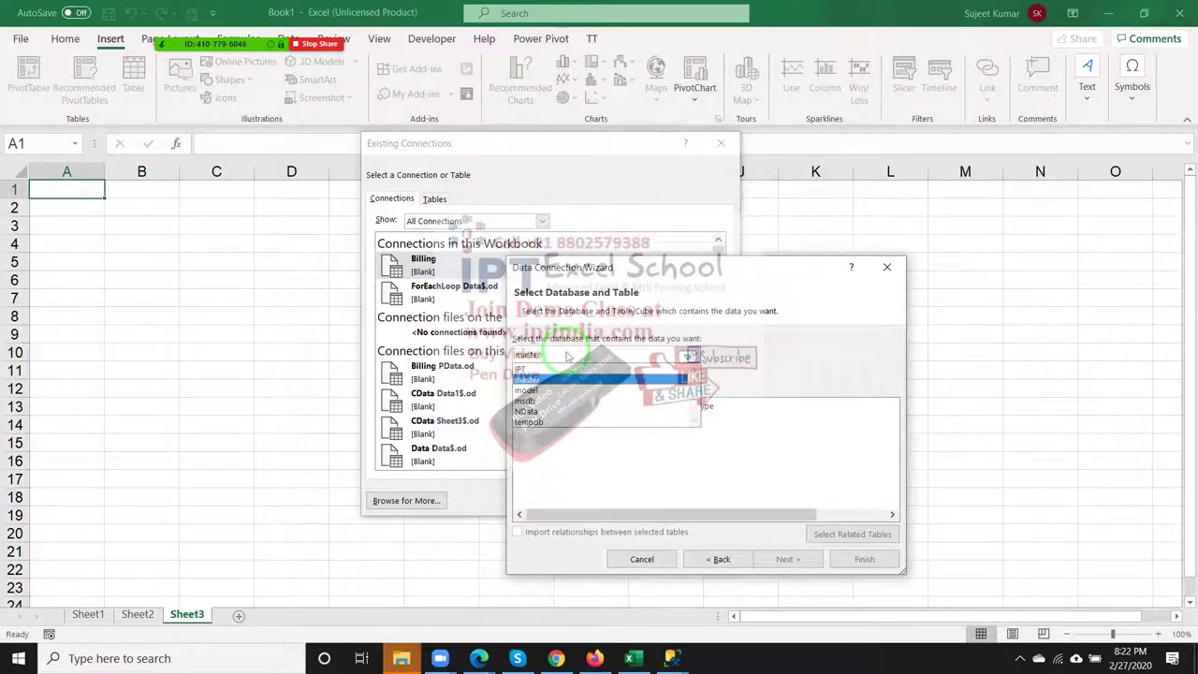
{"action": "left_click", "coordinate": [568, 370]}
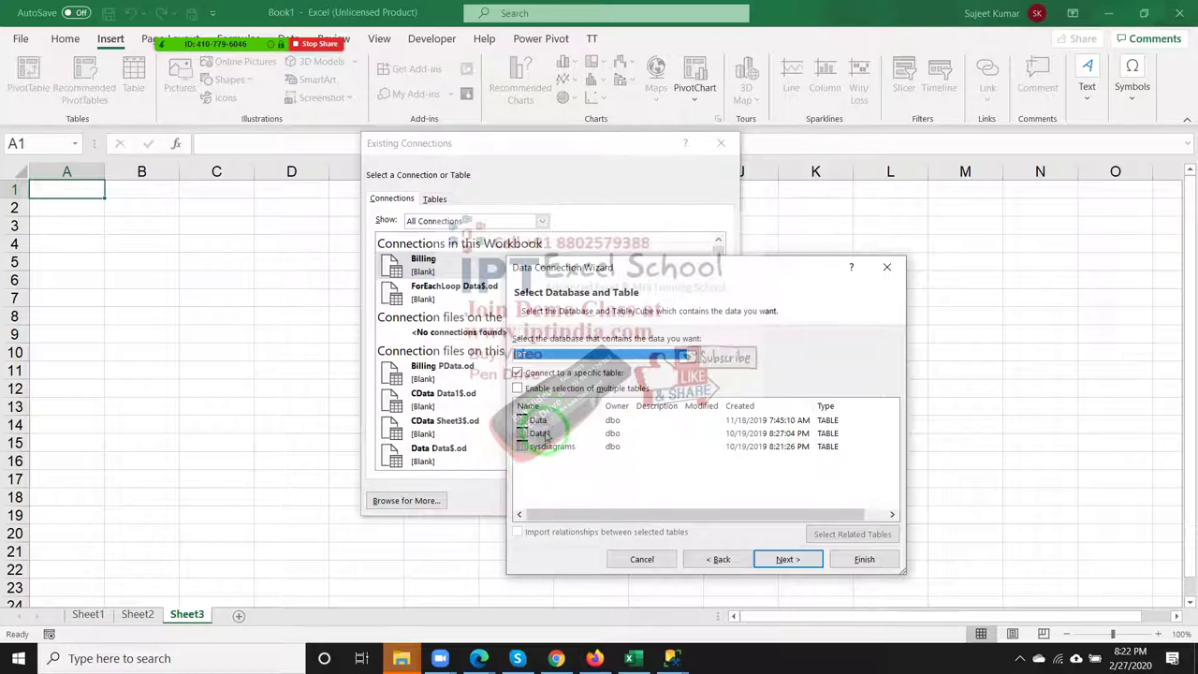
{"action": "left_click", "coordinate": [545, 434]}
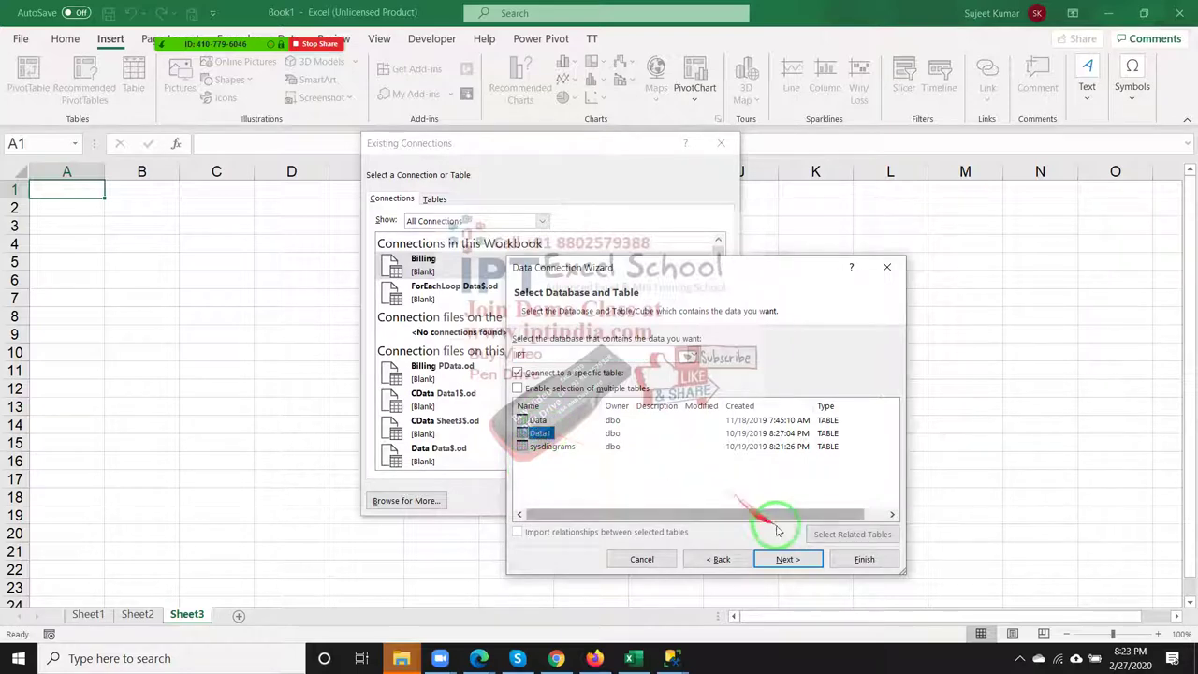
{"action": "left_click", "coordinate": [811, 564]}
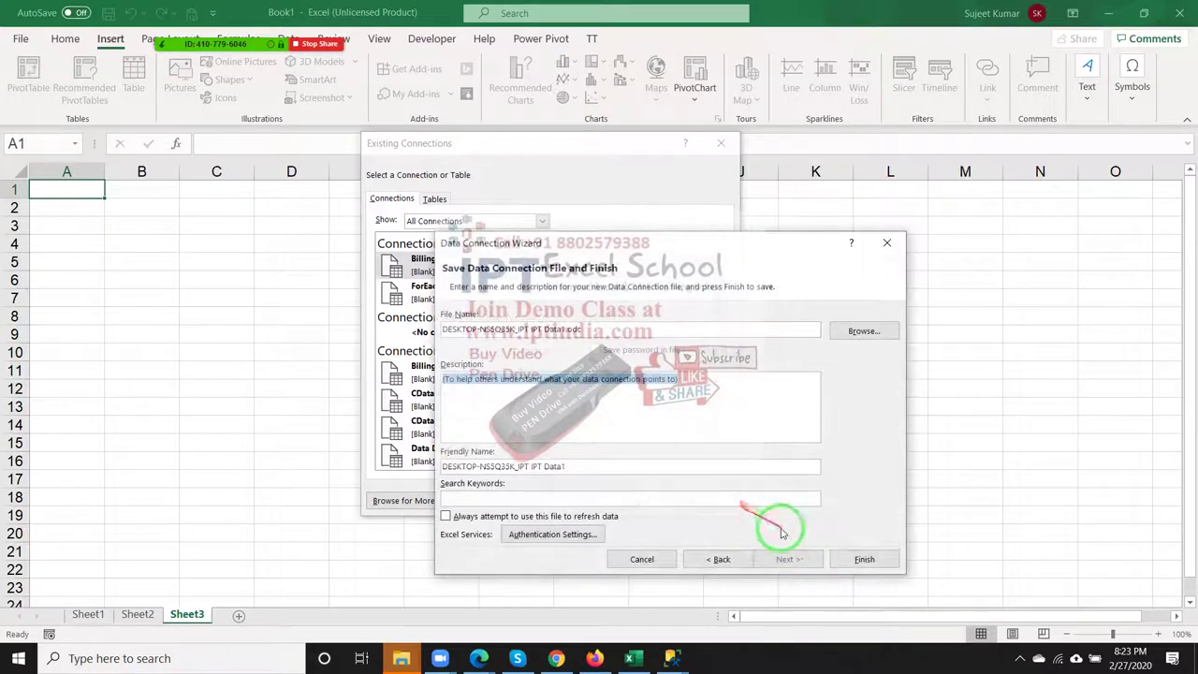
Step: Finish the IPT Data1 connection and place PivotTable5 at Sheet3!A1
{"action": "left_click", "coordinate": [863, 561]}
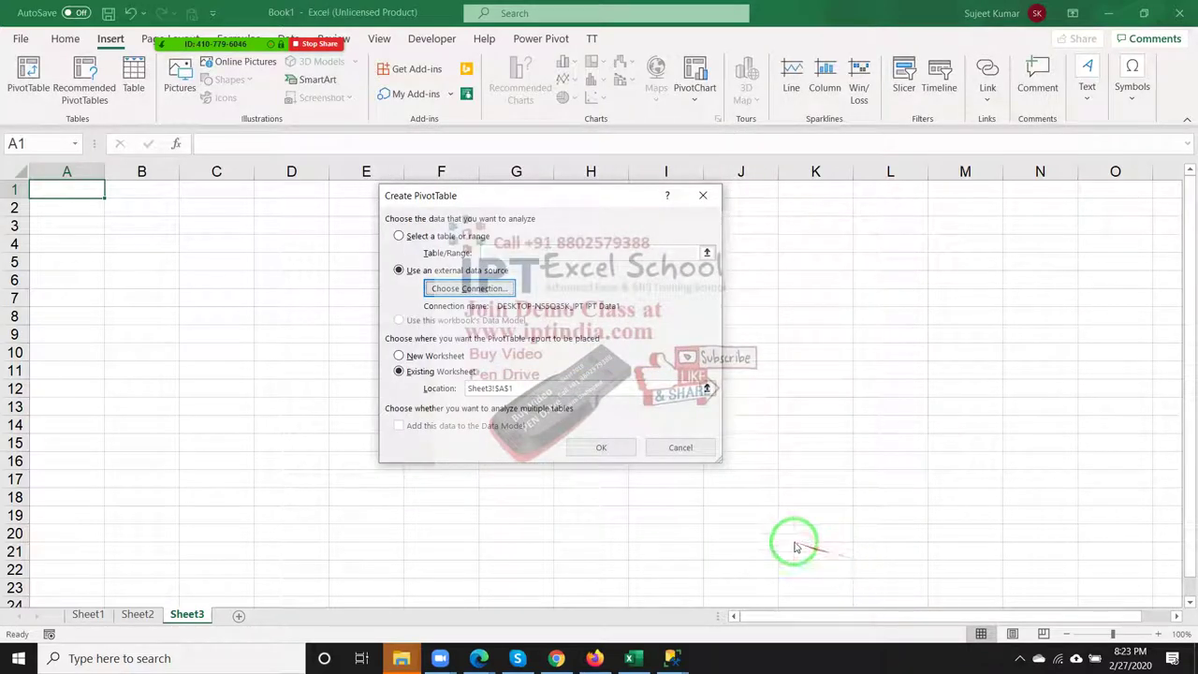
{"action": "left_click", "coordinate": [630, 452]}
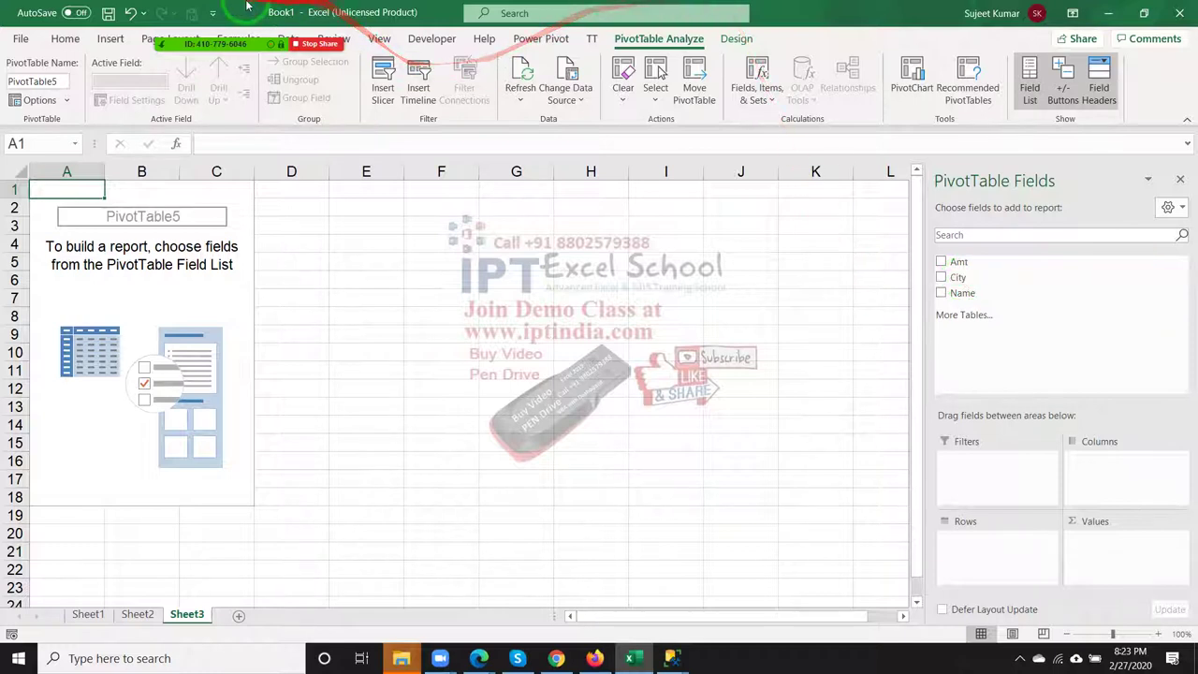
{"action": "mouse_move", "coordinate": [216, 44]}
{"action": "left_click", "coordinate": [184, 35]}
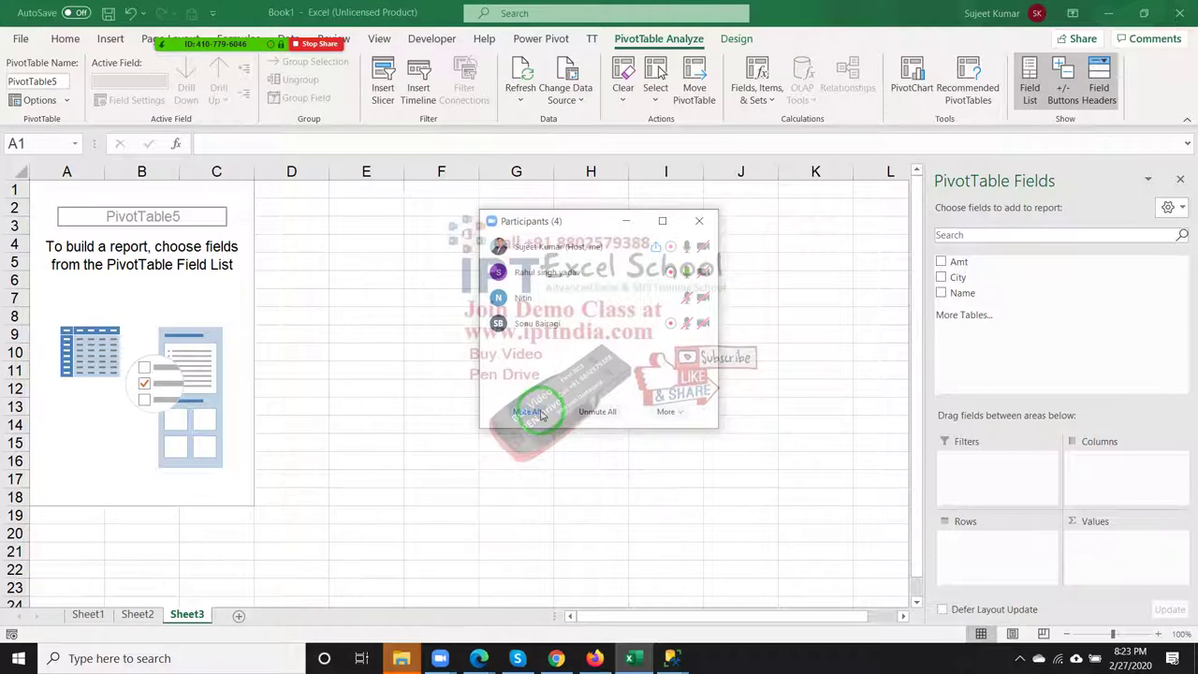
{"action": "mouse_move", "coordinate": [562, 298]}
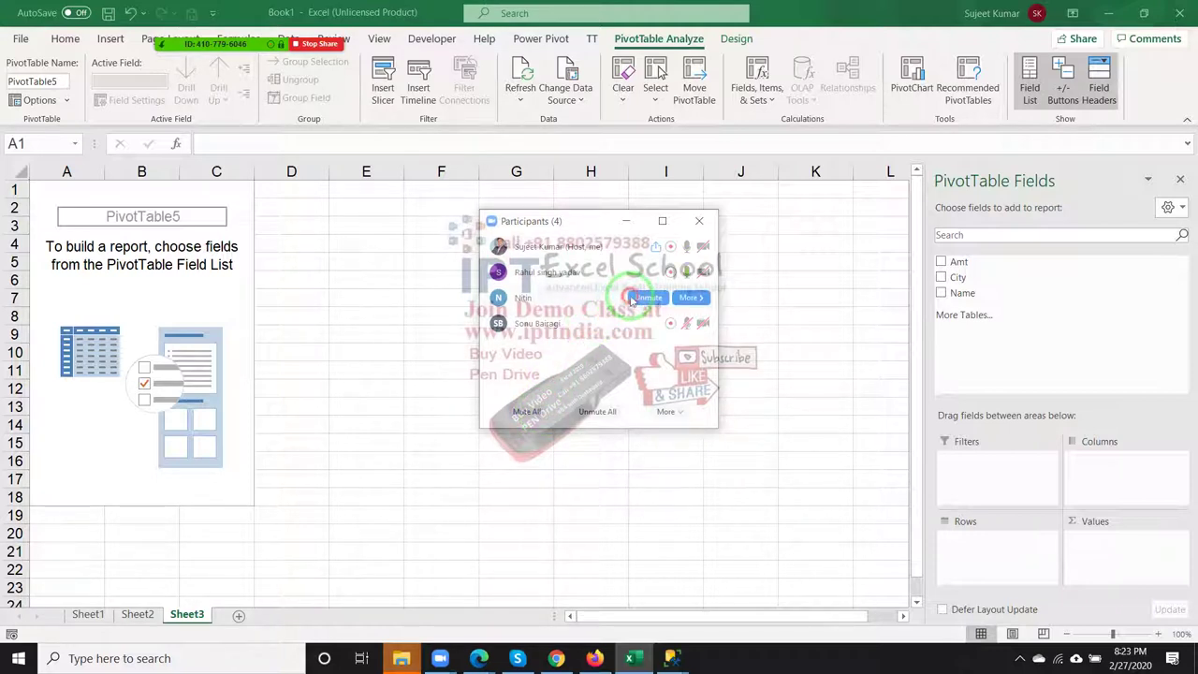
Step: Leave one Zoom participant unmuted and close the participants list
{"action": "left_click", "coordinate": [651, 325]}
{"action": "left_click", "coordinate": [650, 325]}
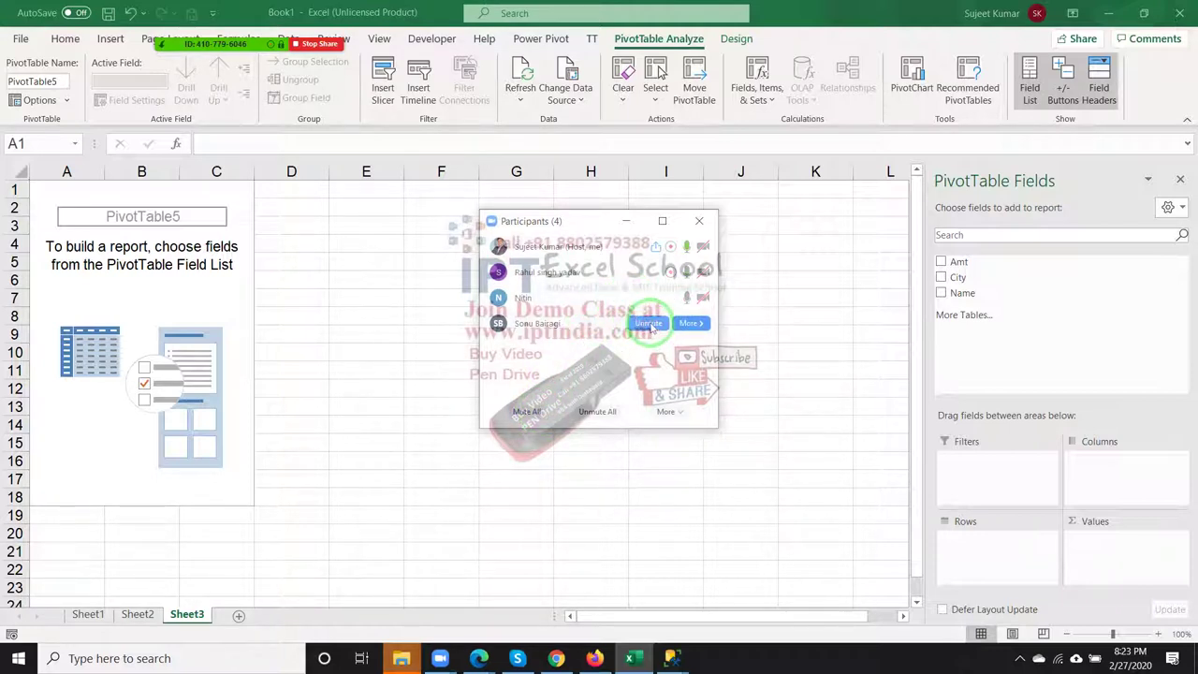
{"action": "left_click", "coordinate": [651, 325]}
{"action": "left_click", "coordinate": [701, 225]}
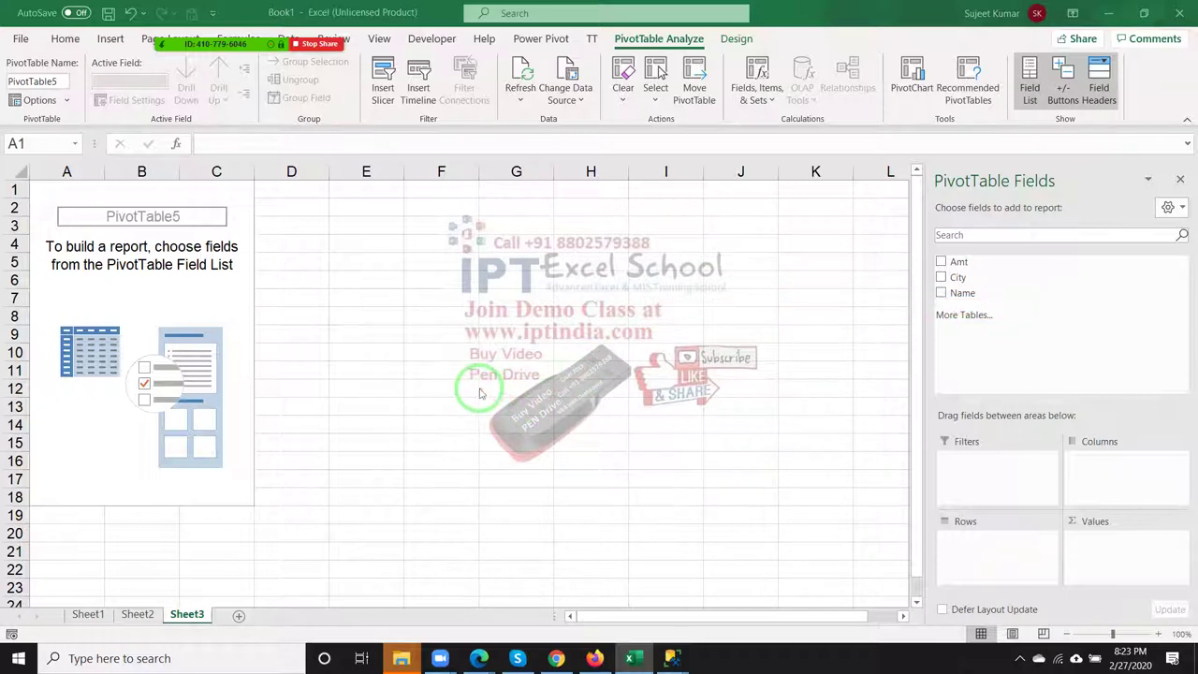
{"action": "left_click", "coordinate": [192, 18]}
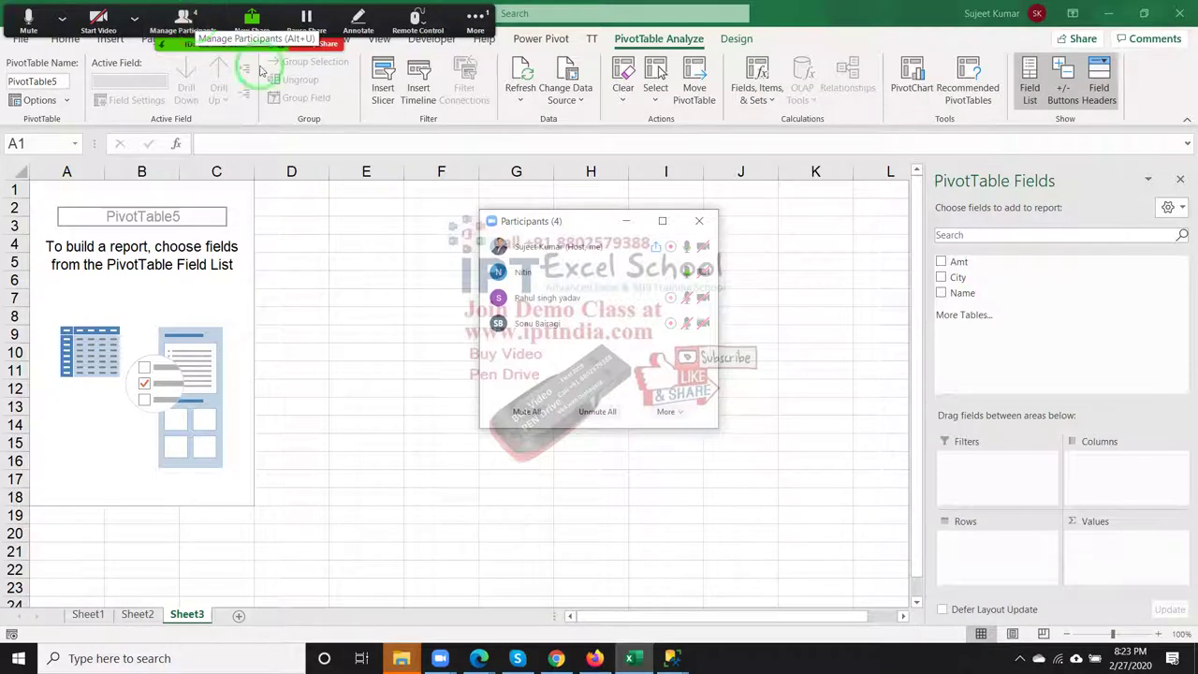
{"action": "left_click", "coordinate": [699, 224]}
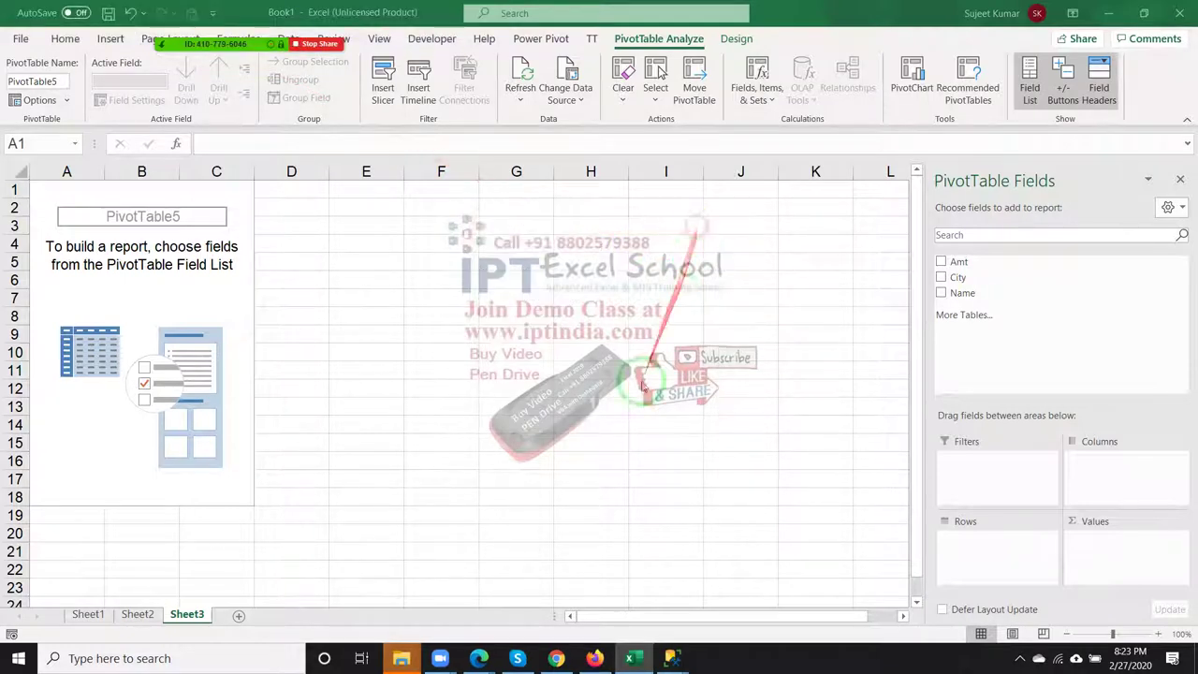
Step: Add a blank Sheet4, check the server name in SSMS, and return to Excel
{"action": "left_click", "coordinate": [236, 617]}
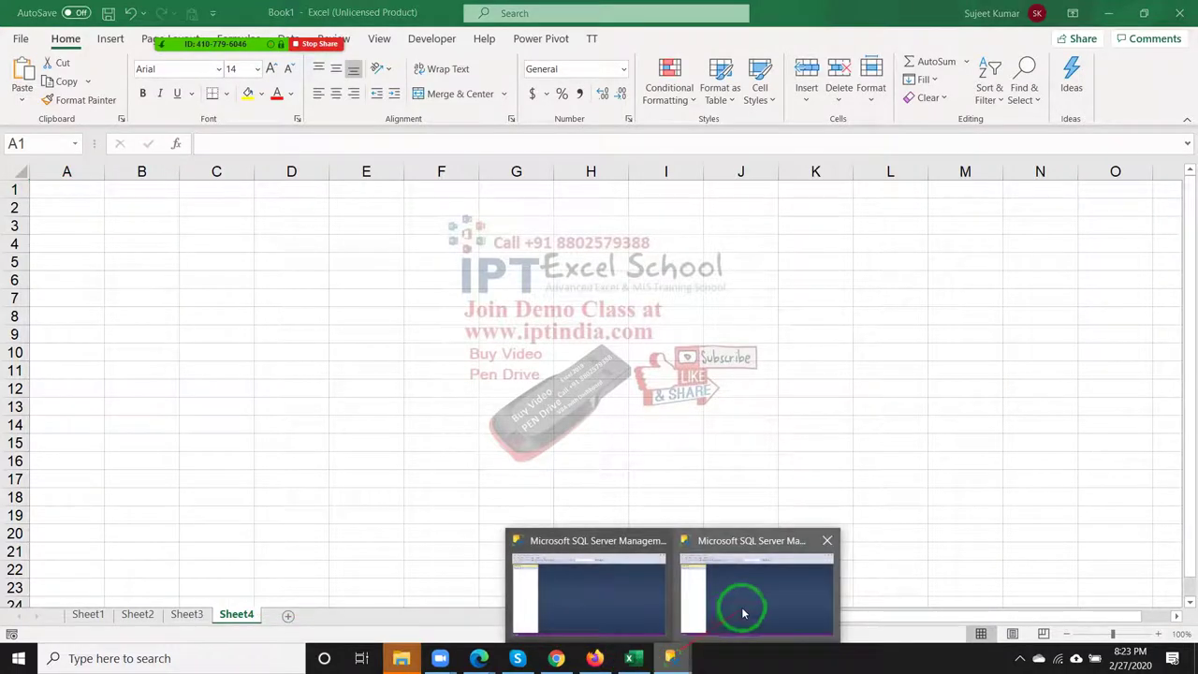
{"action": "left_click", "coordinate": [743, 609]}
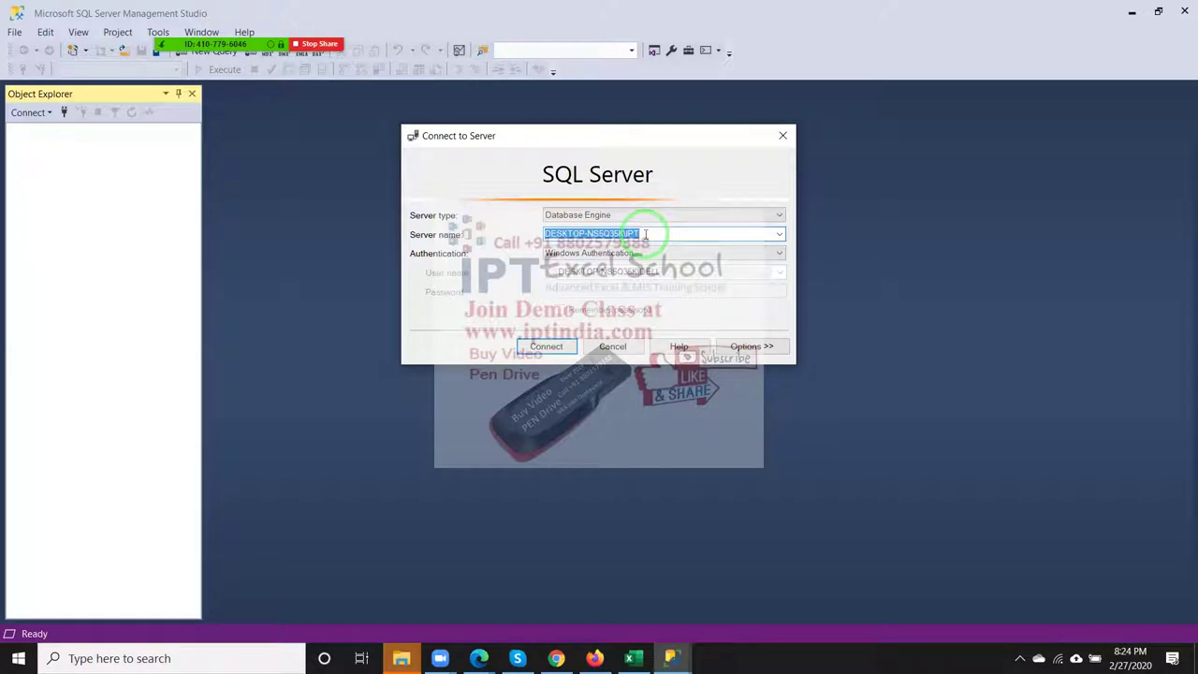
{"action": "left_click", "coordinate": [646, 663]}
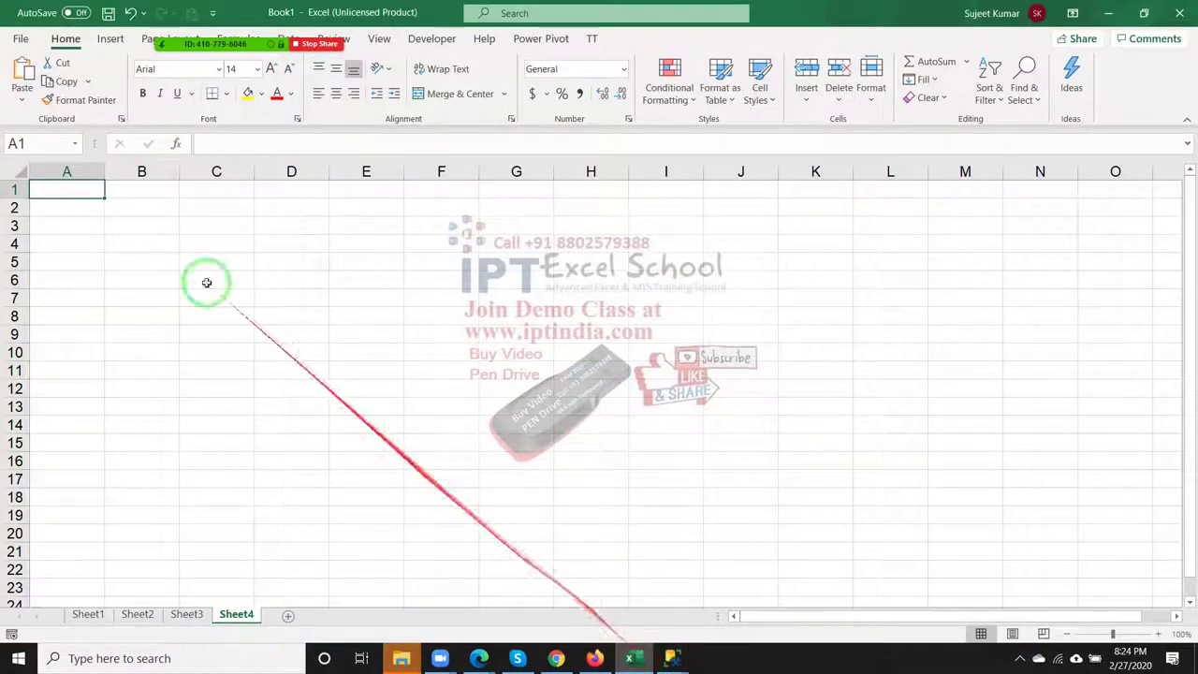
Step: Start a Sheet4 PivotTable from an external data source and begin a new connection via Browse for More
{"action": "left_click", "coordinate": [104, 38]}
{"action": "left_click", "coordinate": [28, 75]}
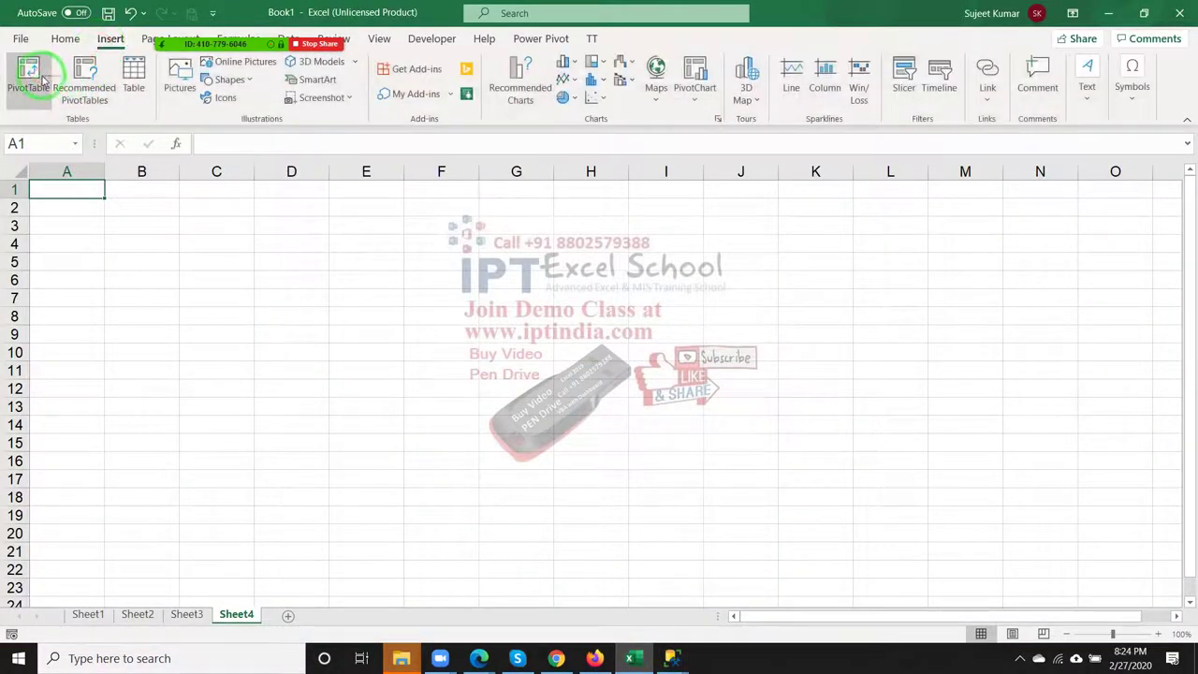
{"action": "left_click", "coordinate": [400, 270]}
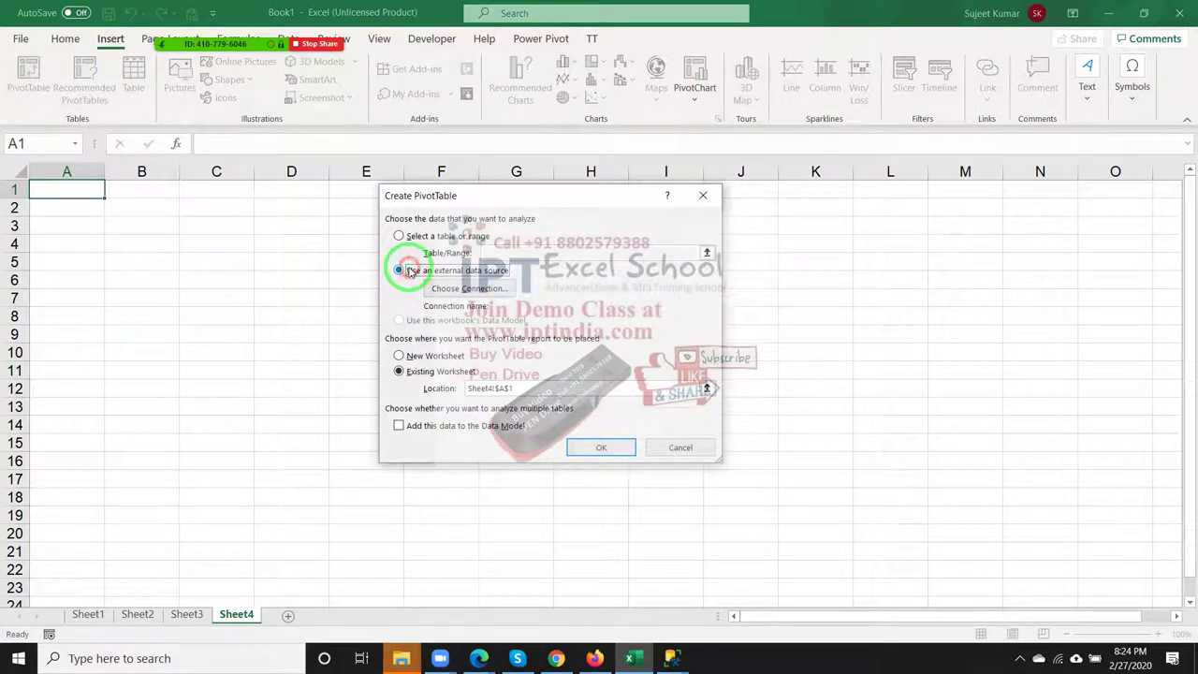
{"action": "left_click", "coordinate": [453, 289]}
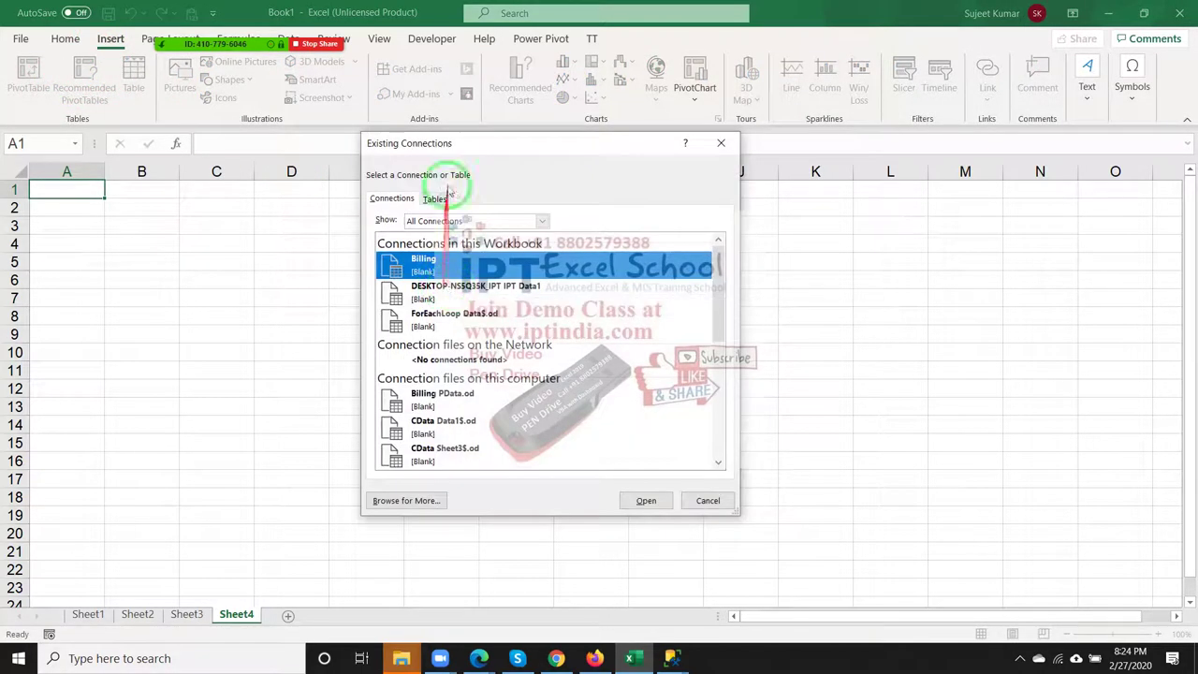
{"action": "left_click_drag", "start_coordinate": [479, 146], "coordinate": [669, 119]}
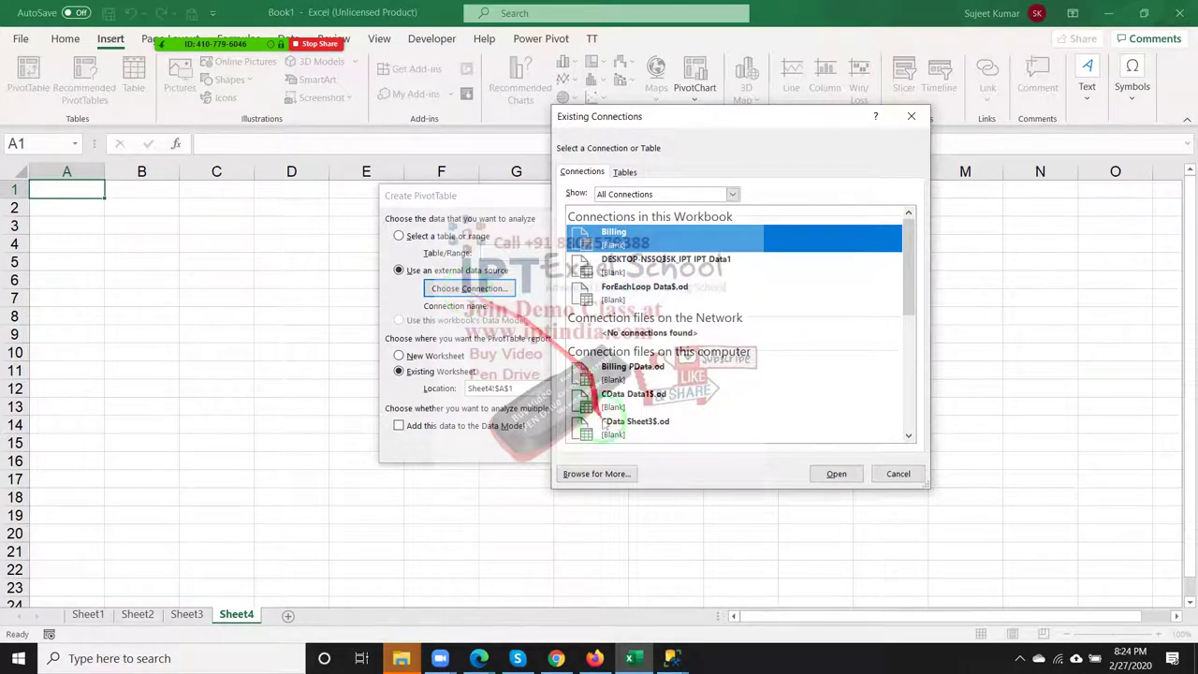
{"action": "left_click", "coordinate": [598, 475]}
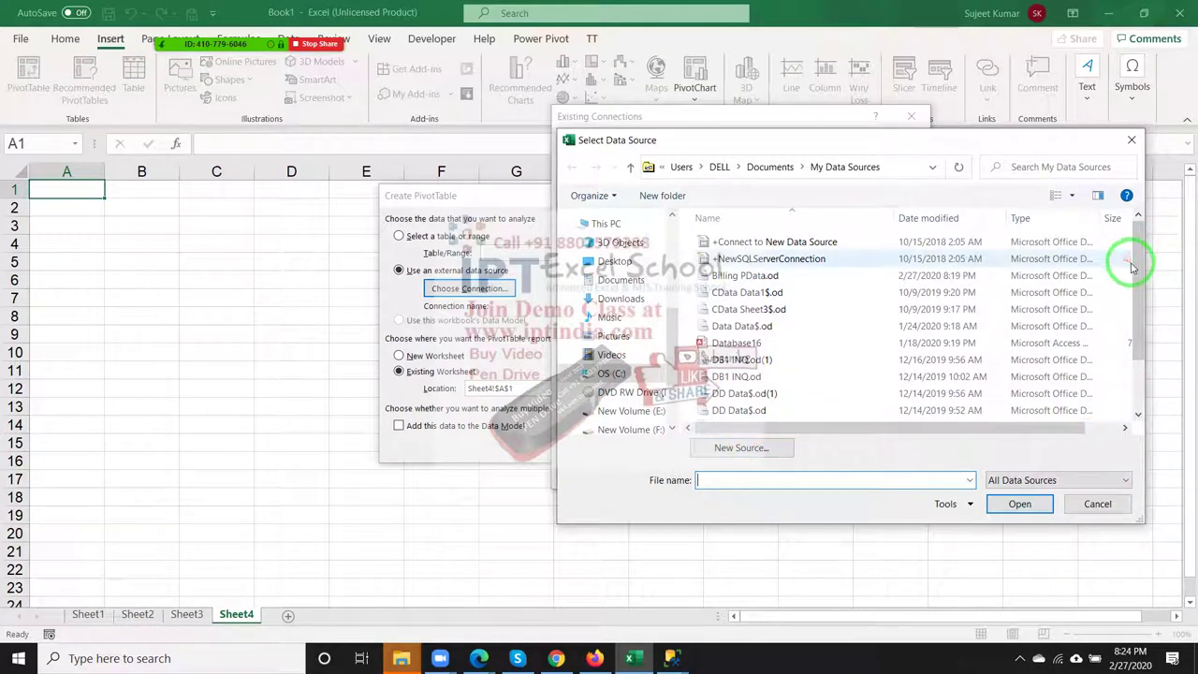
{"action": "left_click", "coordinate": [778, 448]}
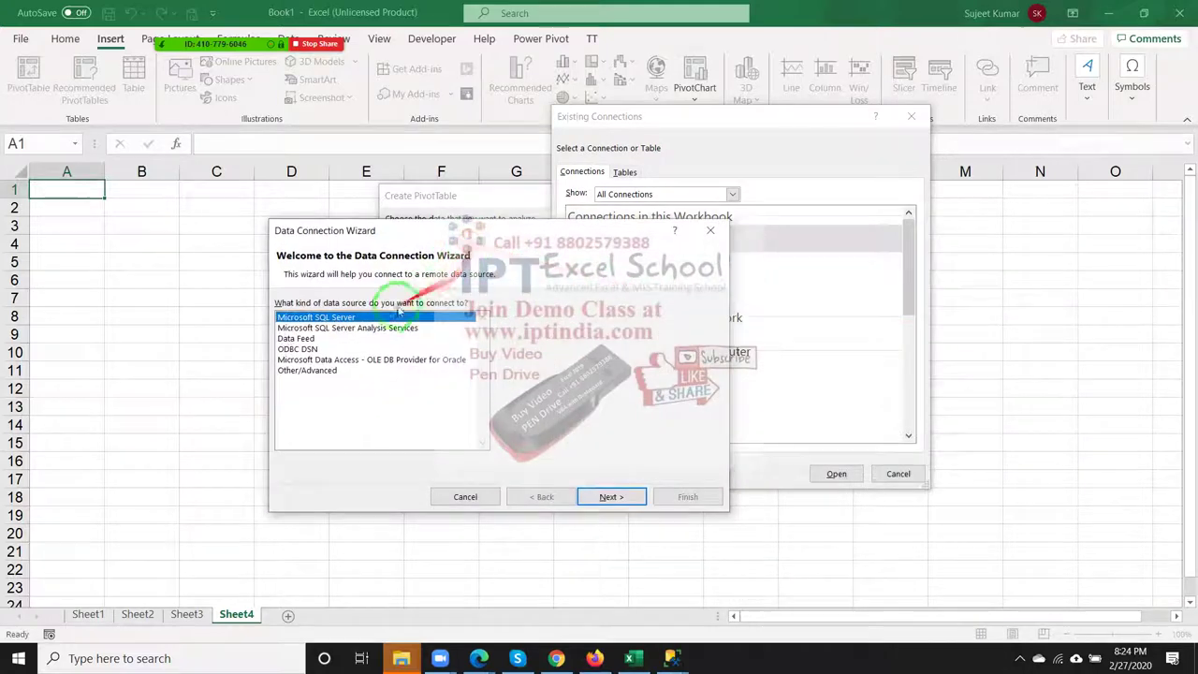
Step: Choose Microsoft SQL Server as the source type and paste in the database server name
{"action": "left_click", "coordinate": [335, 329]}
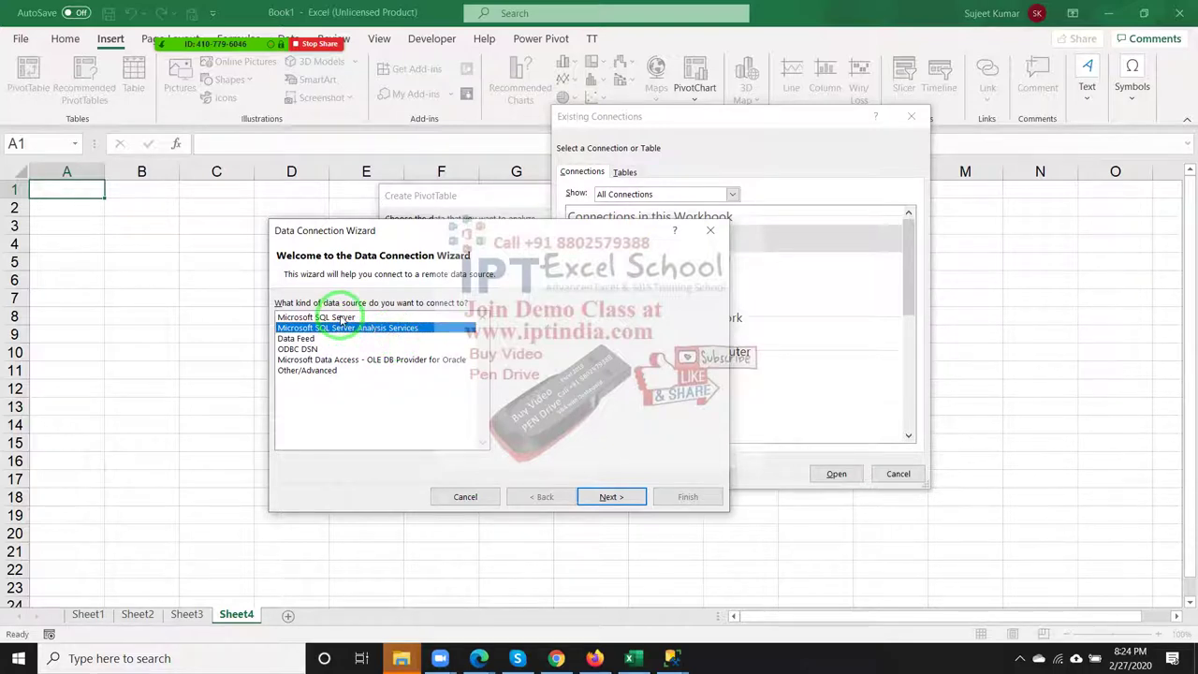
{"action": "left_click", "coordinate": [340, 318]}
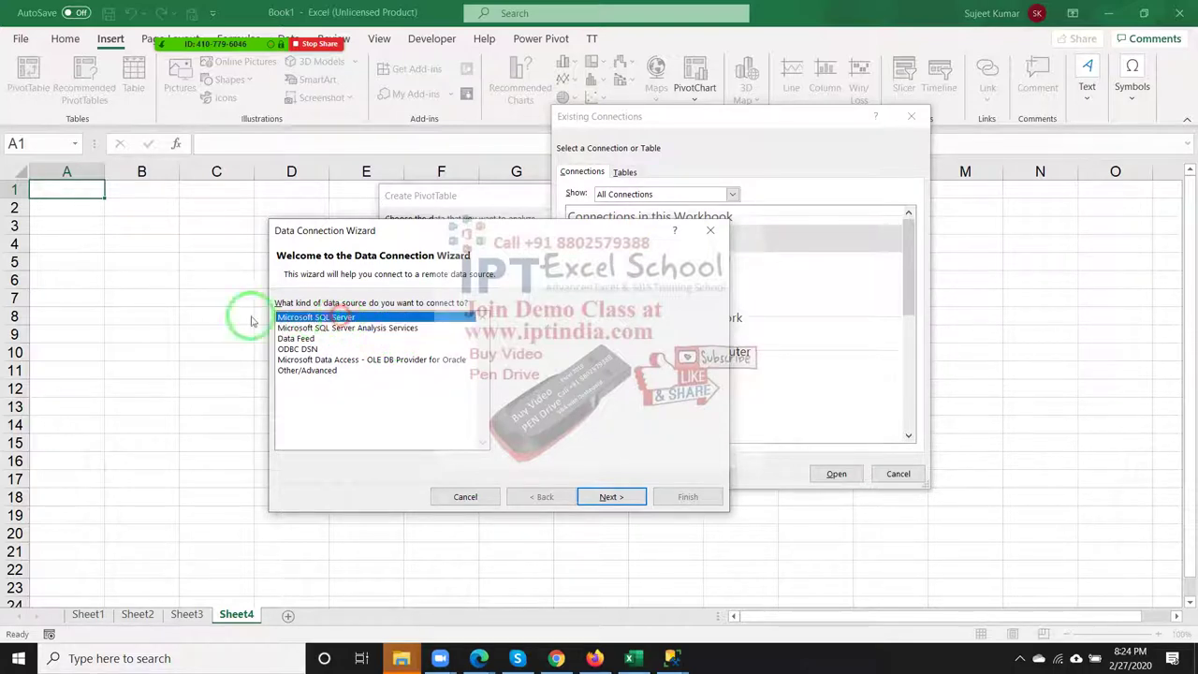
{"action": "left_click", "coordinate": [319, 329]}
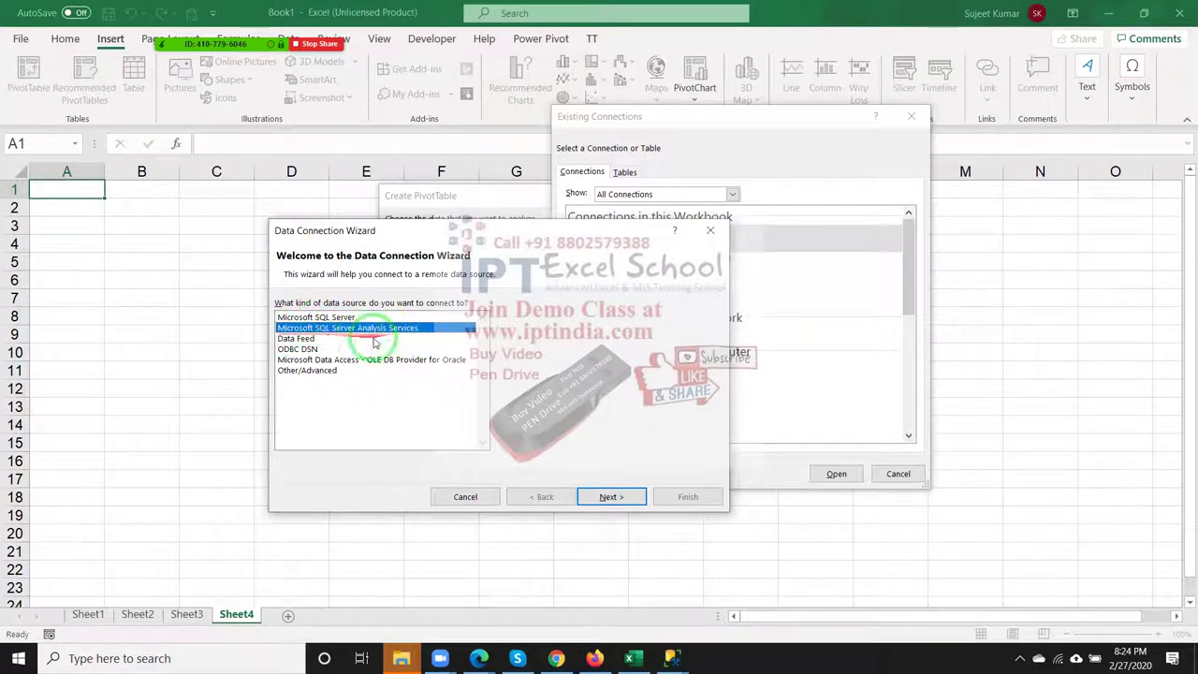
{"action": "left_click", "coordinate": [347, 319]}
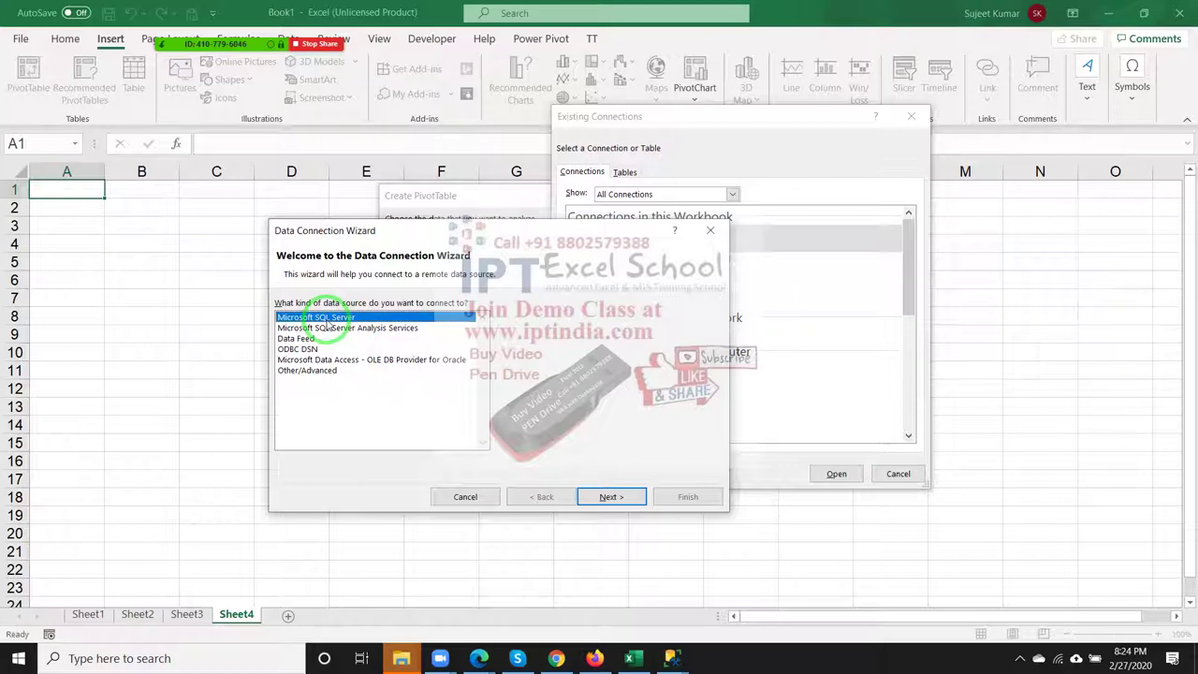
{"action": "left_click", "coordinate": [610, 497]}
{"action": "left_click", "coordinate": [371, 329]}
{"action": "type", "text": "DESKTOP-NS5Q35K\\IPT"}
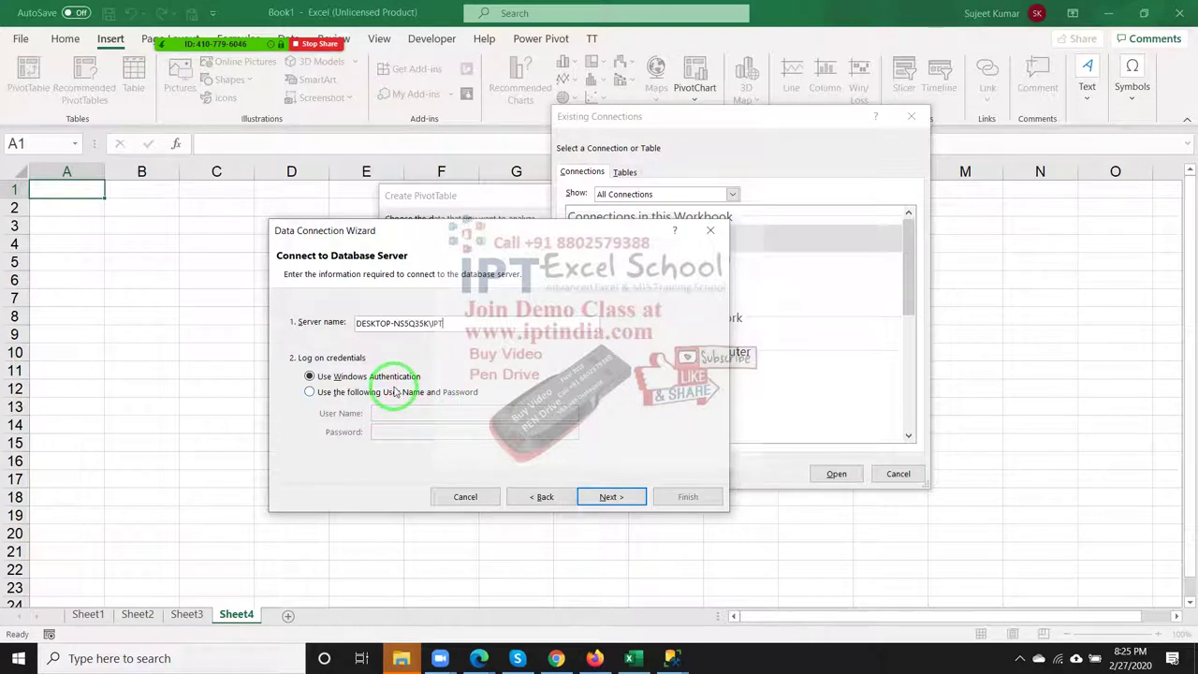
Step: Keep Windows Authentication and select the IPT database's Data table
{"action": "left_click", "coordinate": [311, 392]}
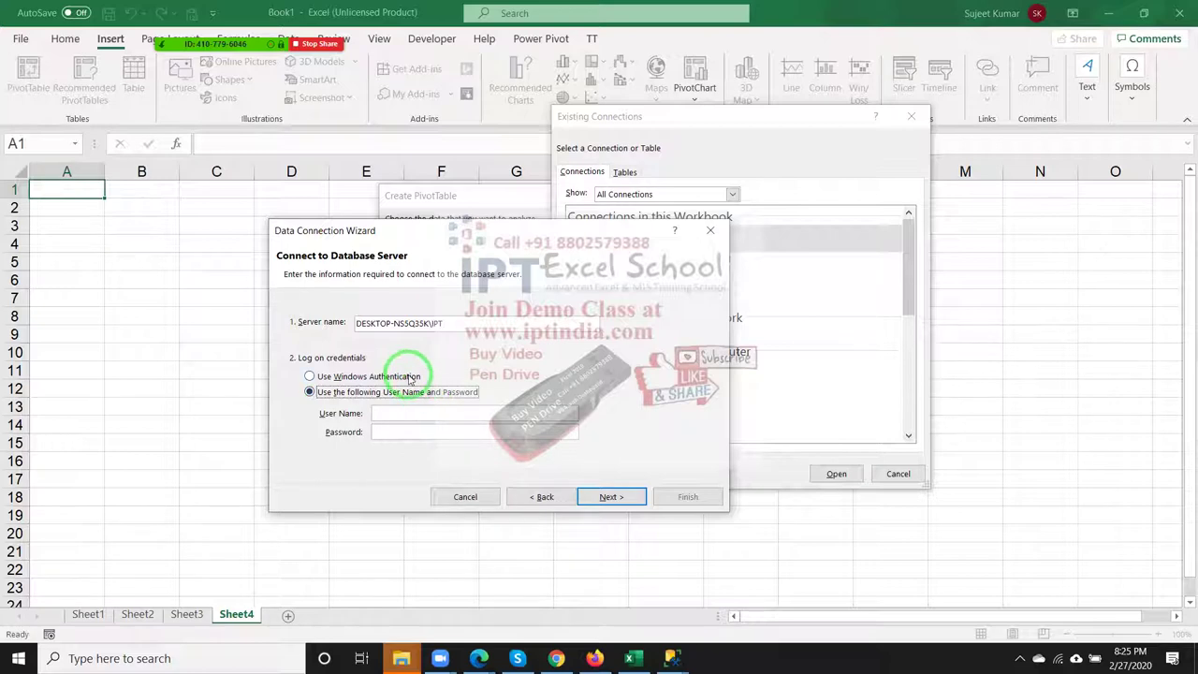
{"action": "left_click", "coordinate": [409, 377]}
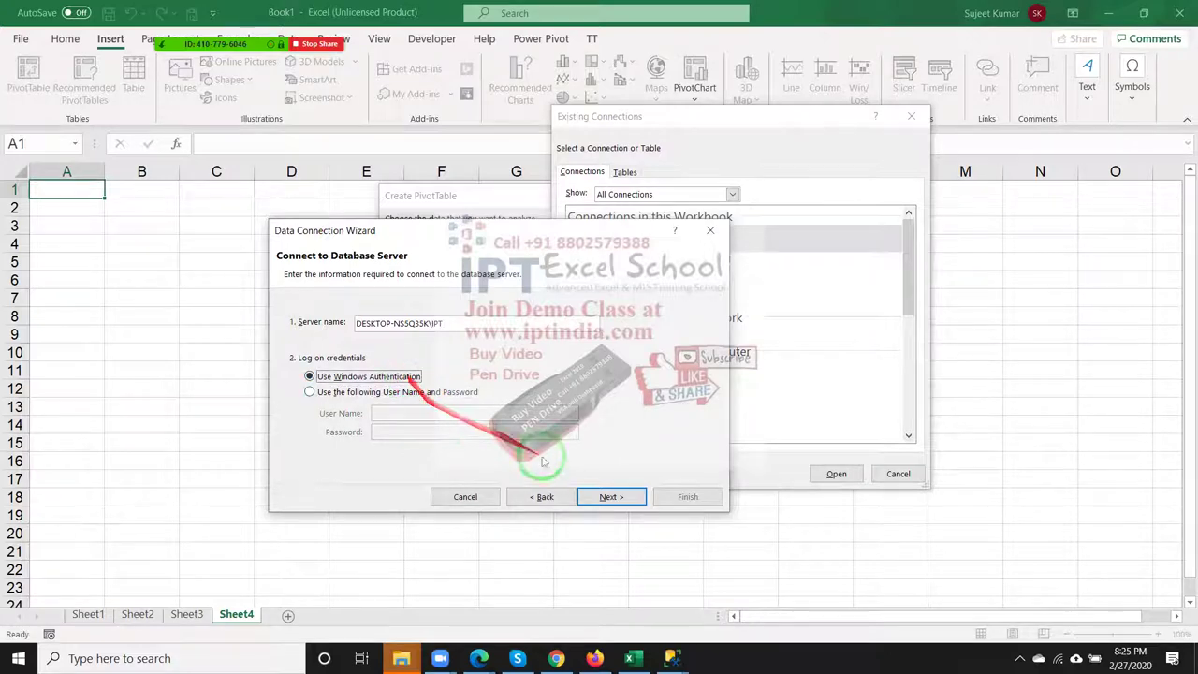
{"action": "left_click", "coordinate": [607, 496]}
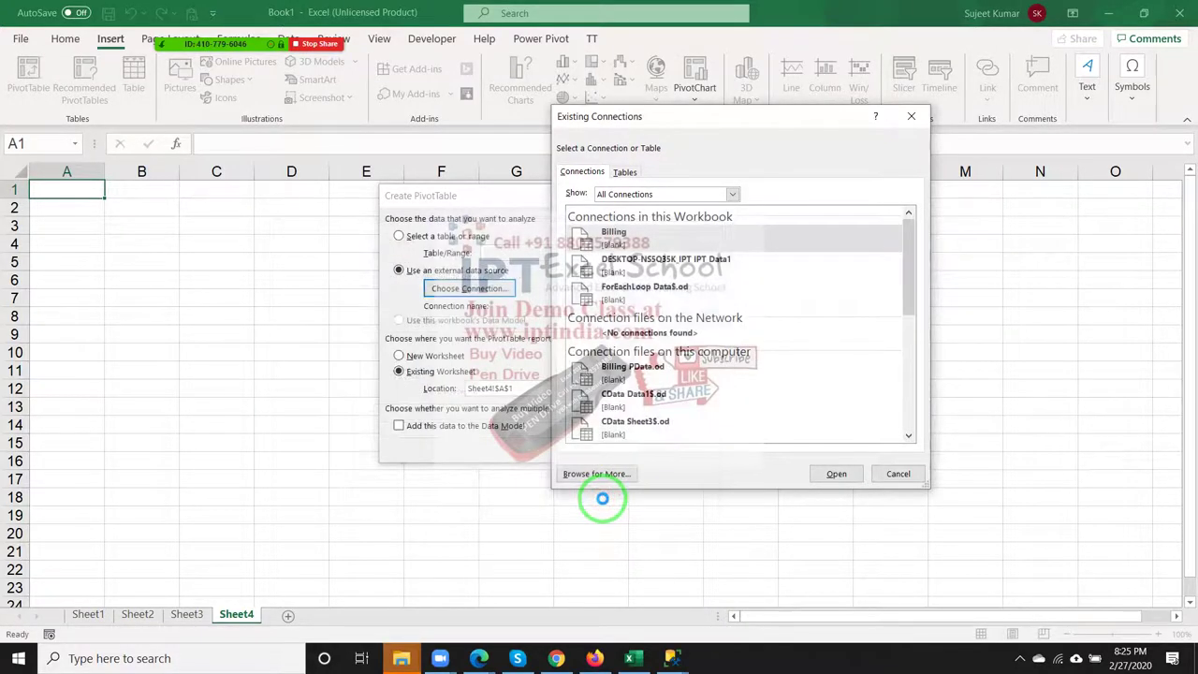
{"action": "left_click", "coordinate": [432, 292]}
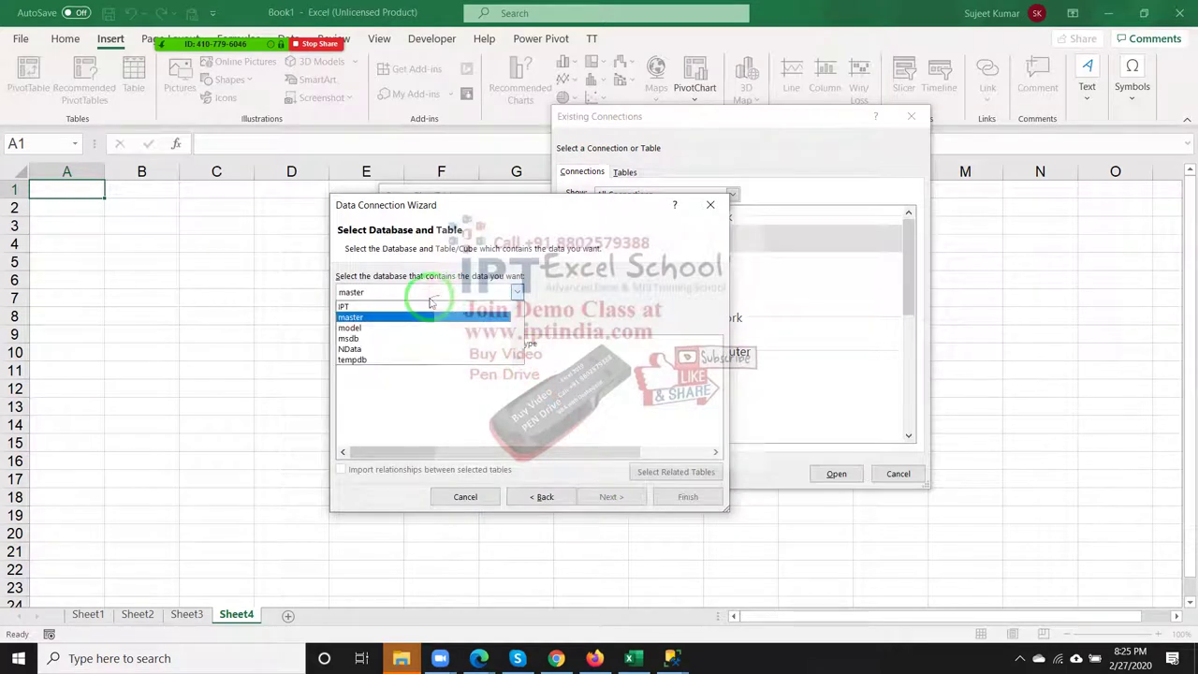
{"action": "left_click", "coordinate": [428, 306]}
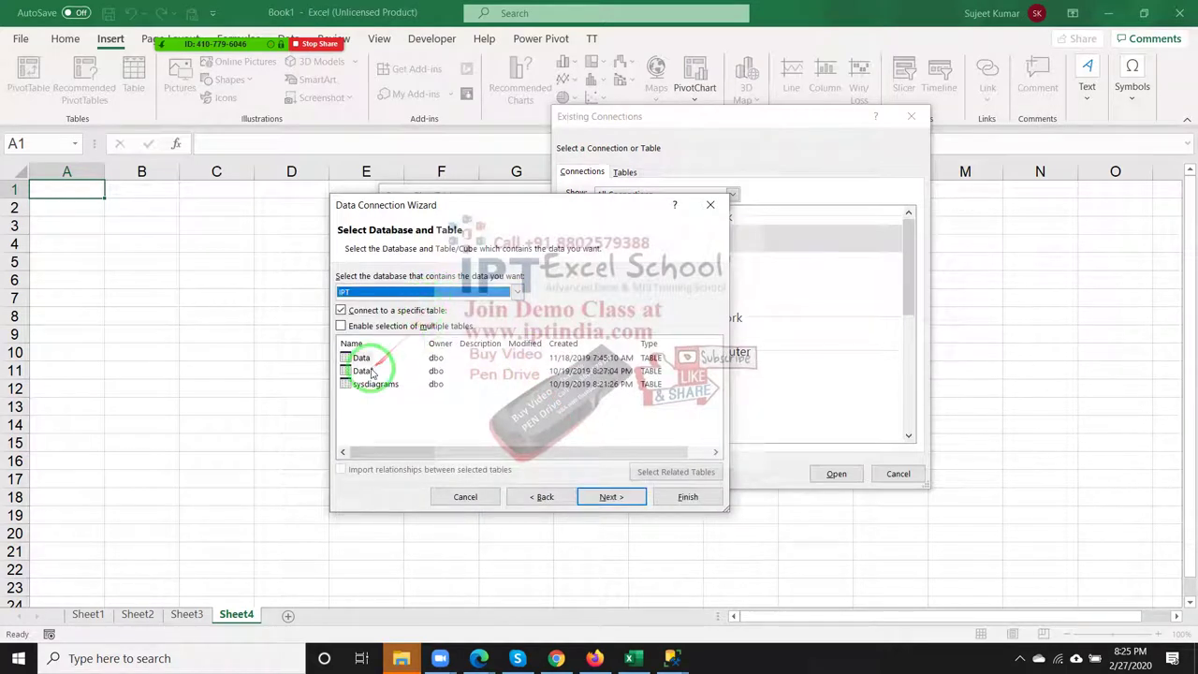
{"action": "left_click", "coordinate": [365, 370]}
{"action": "left_click", "coordinate": [362, 358]}
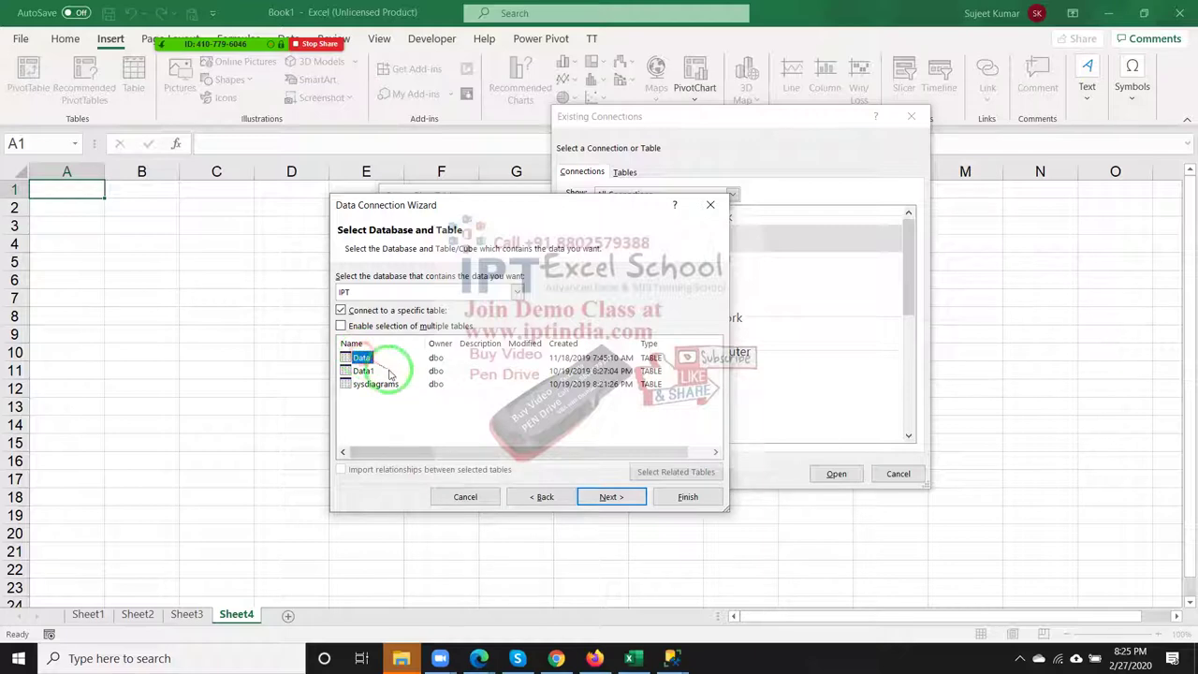
Step: Finish the connection, place the empty PivotTable on Sheet4, and add a new worksheet
{"action": "left_click", "coordinate": [607, 496]}
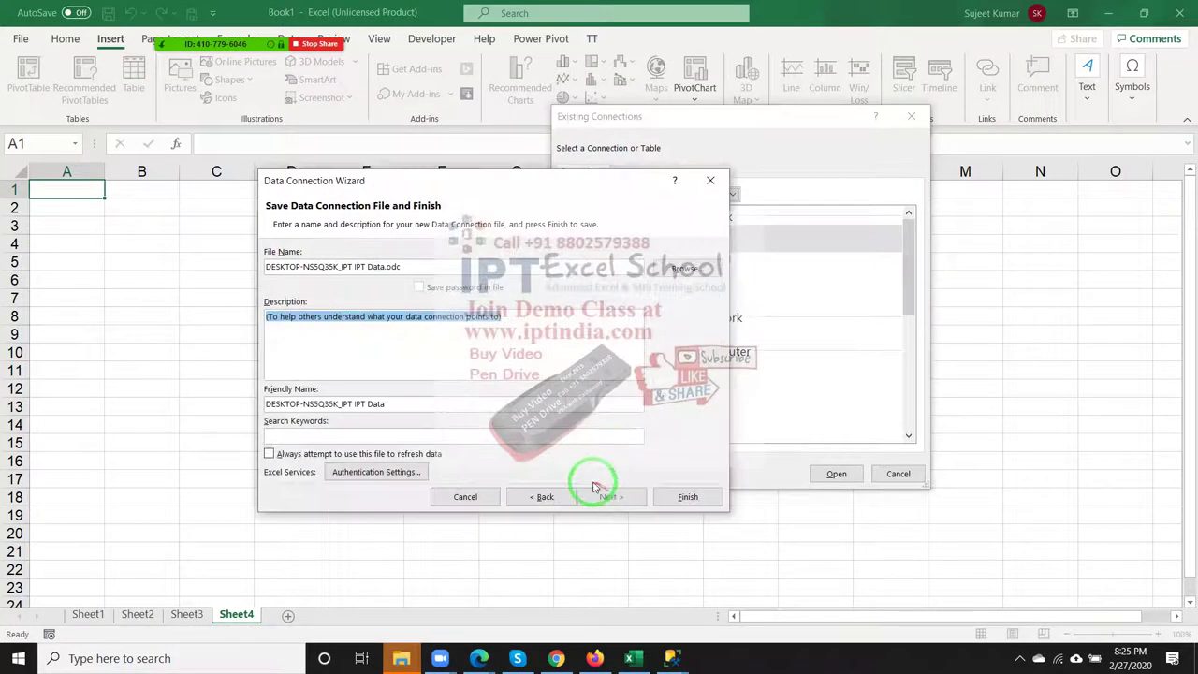
{"action": "left_click", "coordinate": [681, 500]}
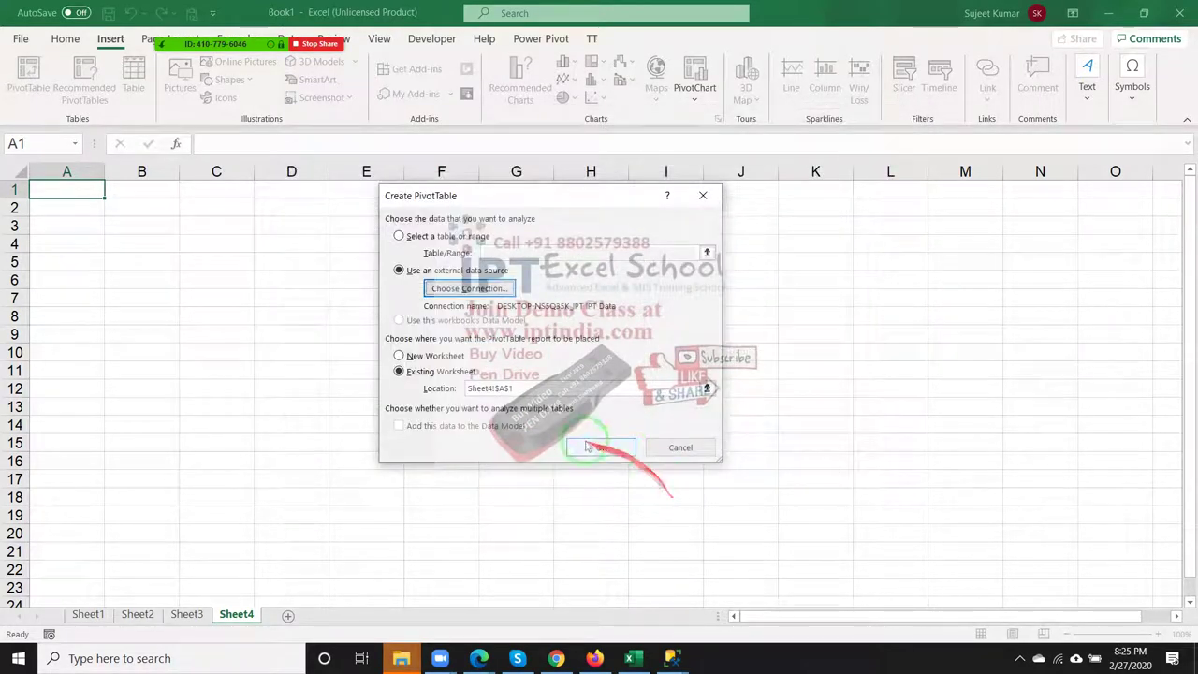
{"action": "left_click", "coordinate": [608, 452]}
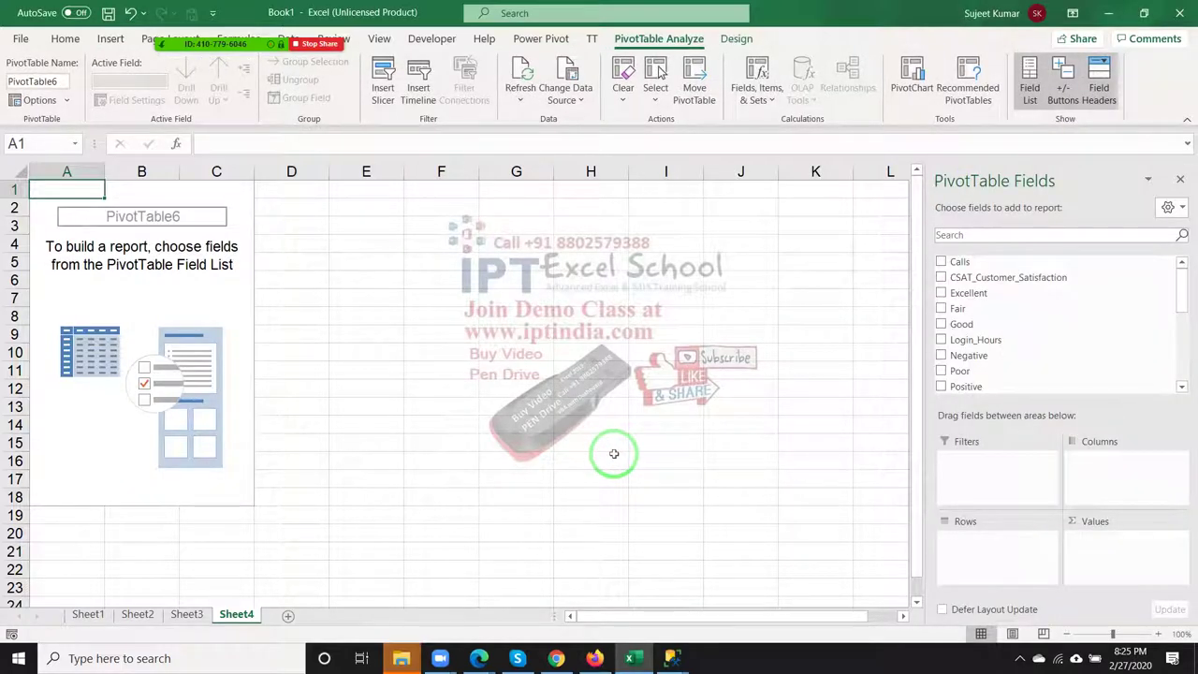
{"action": "left_click", "coordinate": [295, 616]}
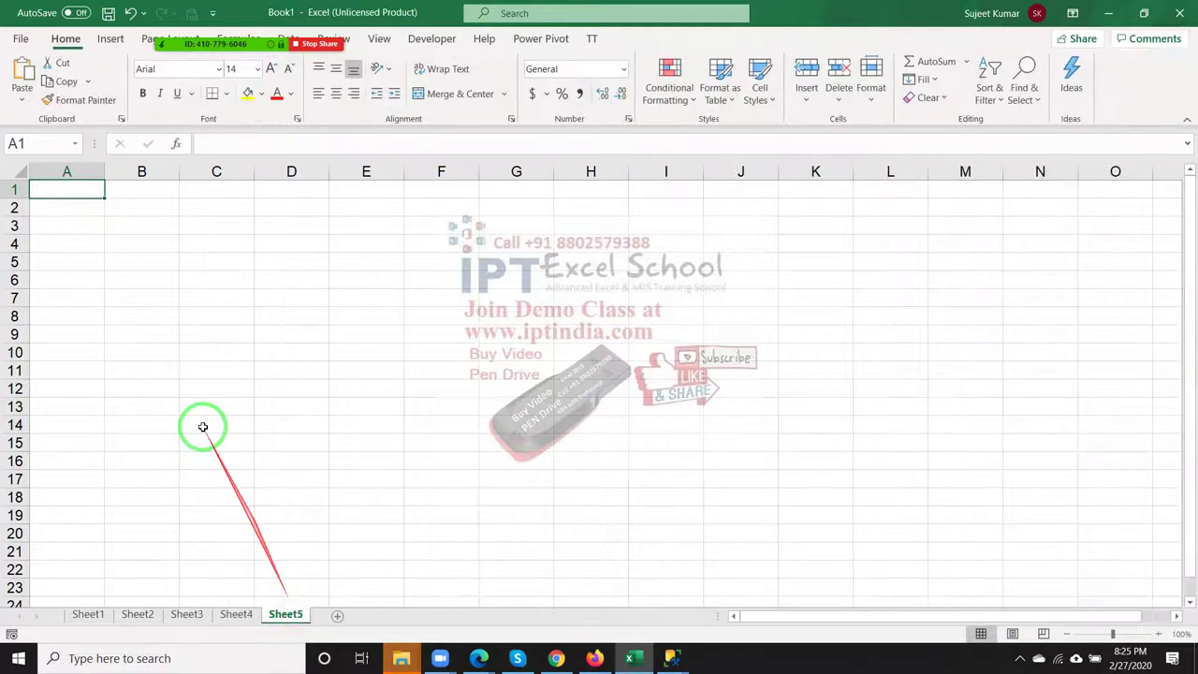
Step: Start a Sheet5 PivotTable from an external source and begin defining a new connection
{"action": "left_click", "coordinate": [108, 38]}
{"action": "left_click", "coordinate": [26, 79]}
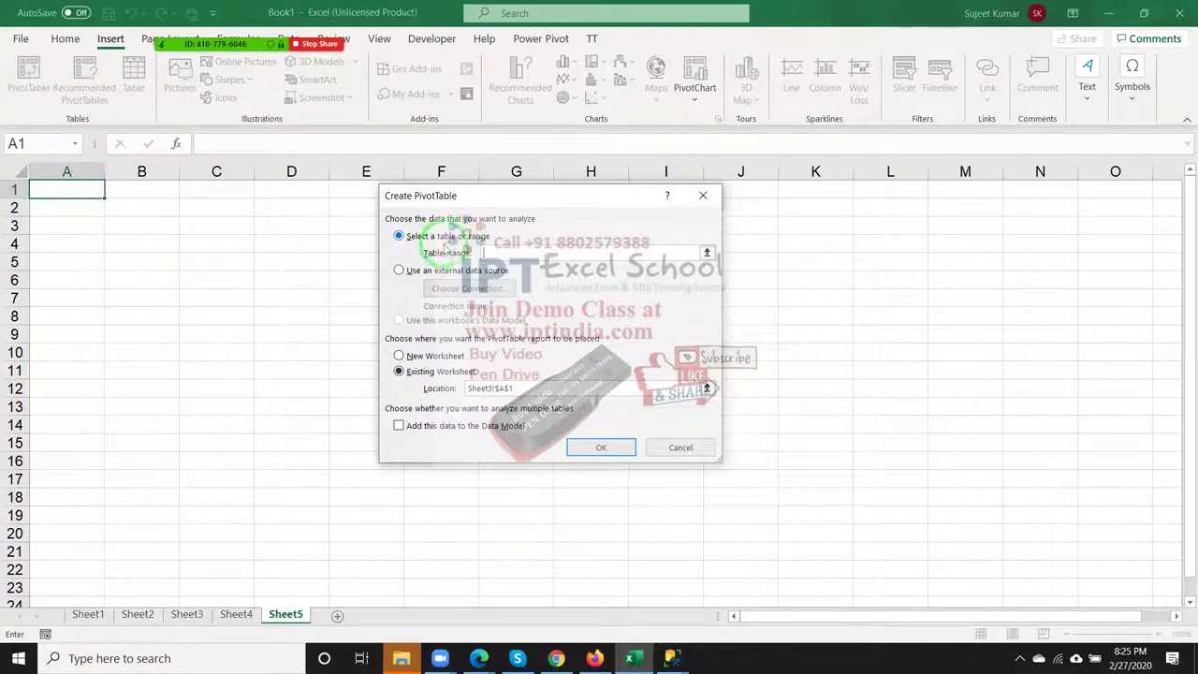
{"action": "left_click", "coordinate": [429, 270]}
{"action": "left_click", "coordinate": [466, 287]}
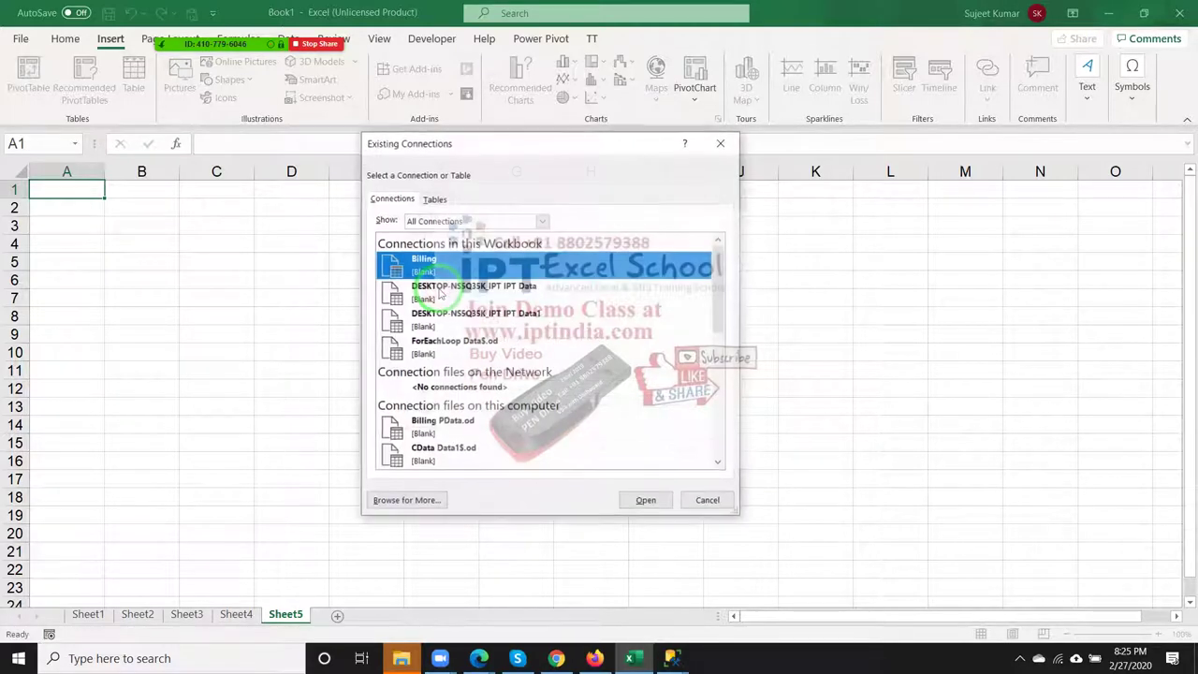
{"action": "left_click", "coordinate": [424, 499]}
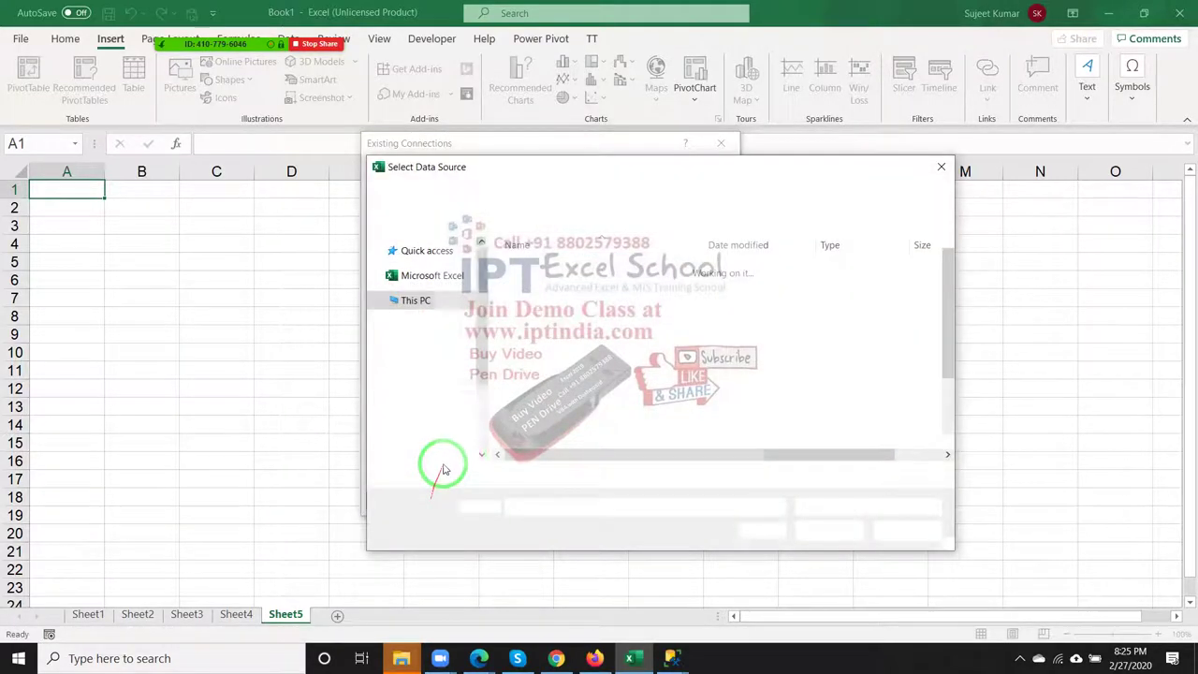
{"action": "left_click", "coordinate": [529, 475]}
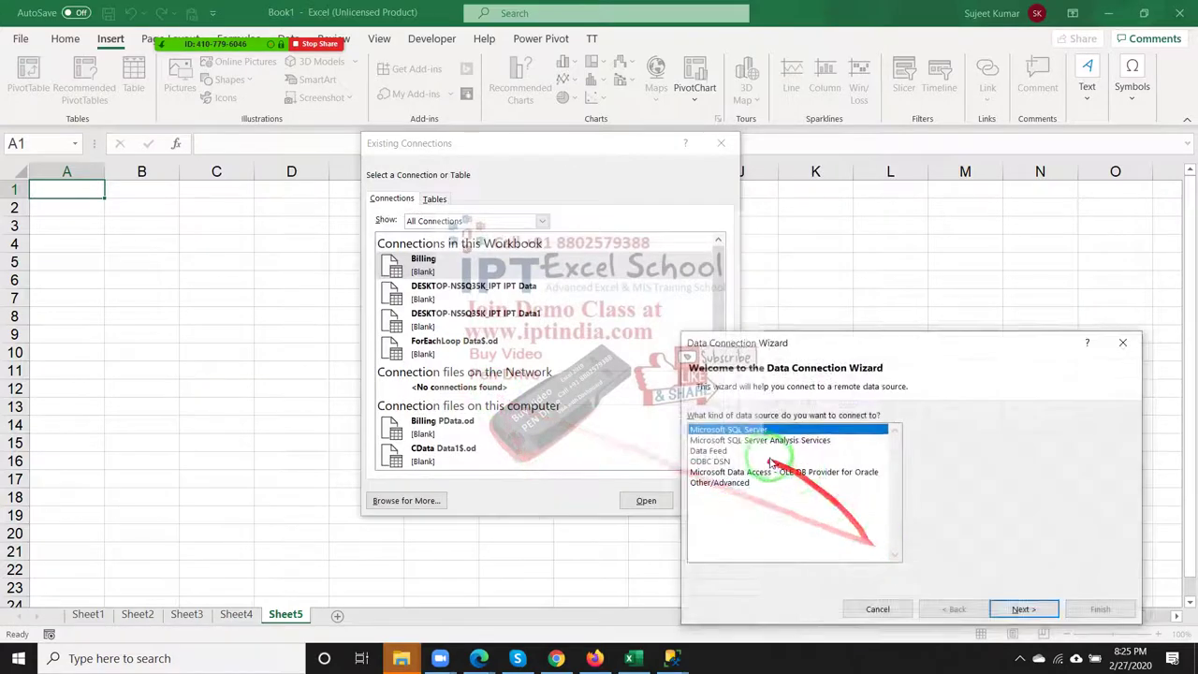
Step: Select Other/Advanced as the data source type and continue to Data Link Properties
{"action": "left_click", "coordinate": [718, 451]}
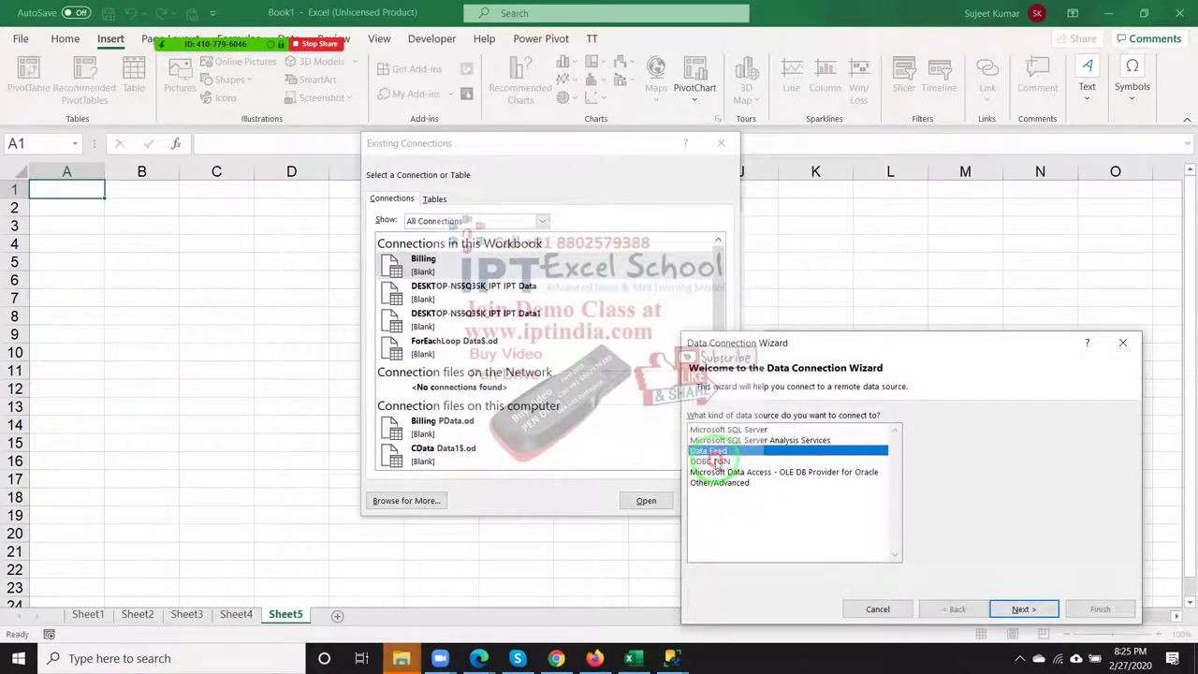
{"action": "left_click", "coordinate": [719, 461]}
{"action": "left_click", "coordinate": [718, 472]}
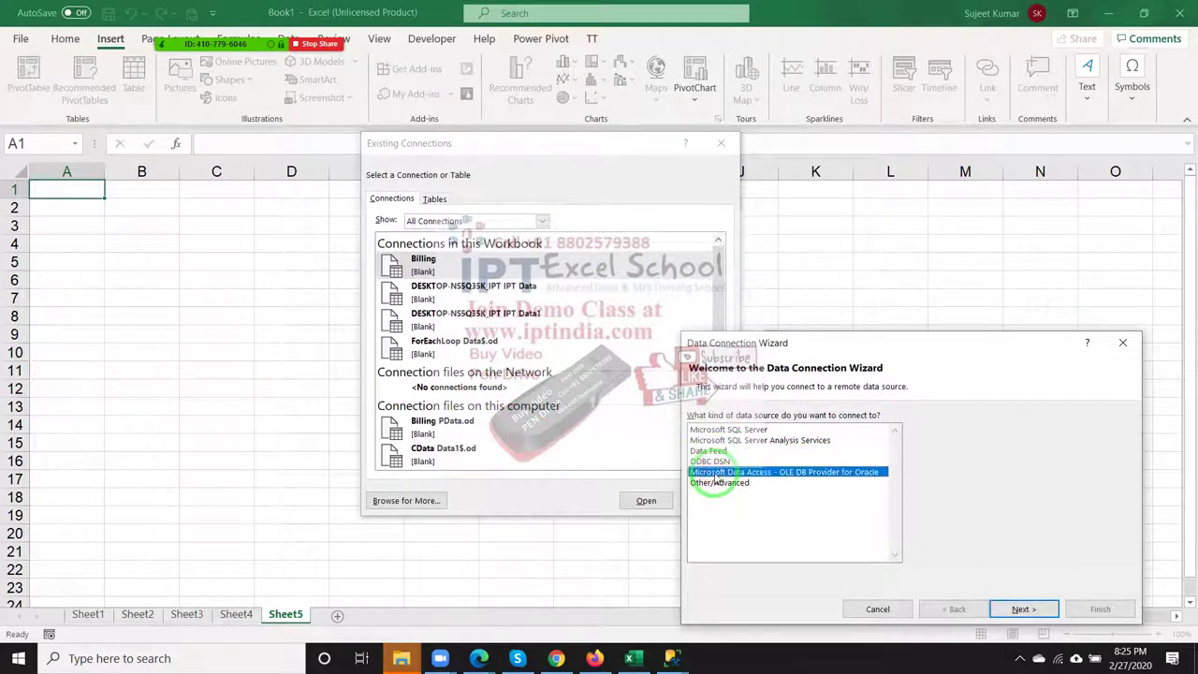
{"action": "mouse_move", "coordinate": [778, 350]}
{"action": "left_mouse_down"}
{"action": "mouse_move", "coordinate": [708, 334]}
{"action": "mouse_move", "coordinate": [574, 273]}
{"action": "left_mouse_up"}
{"action": "left_click", "coordinate": [543, 408]}
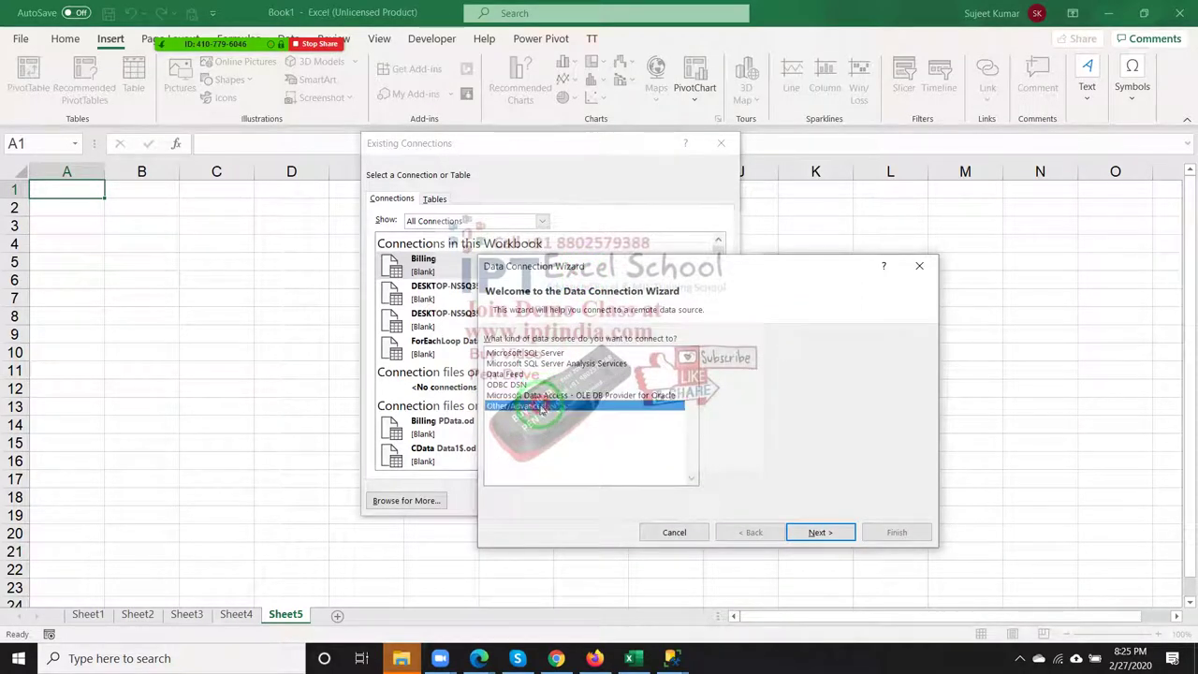
{"action": "left_click", "coordinate": [820, 532]}
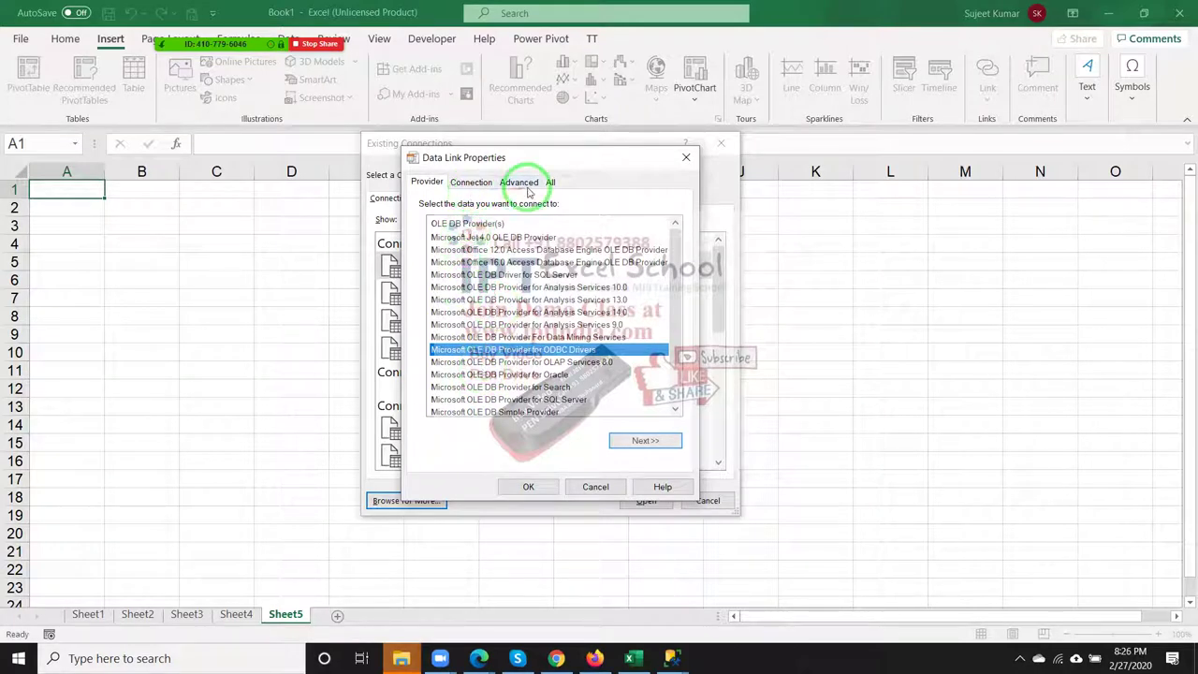
Step: Review the Provider and Connection tabs, cancel Data Link Properties, and close the Data Connection Wizard
{"action": "left_click", "coordinate": [477, 185]}
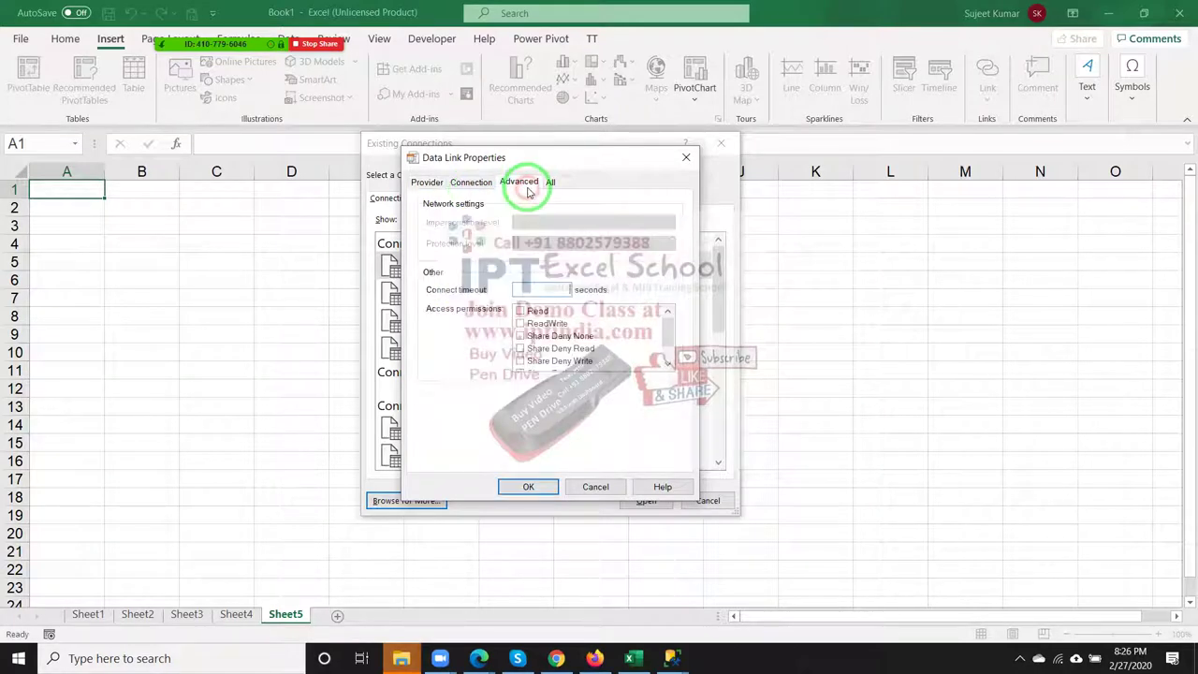
{"action": "left_click", "coordinate": [426, 182]}
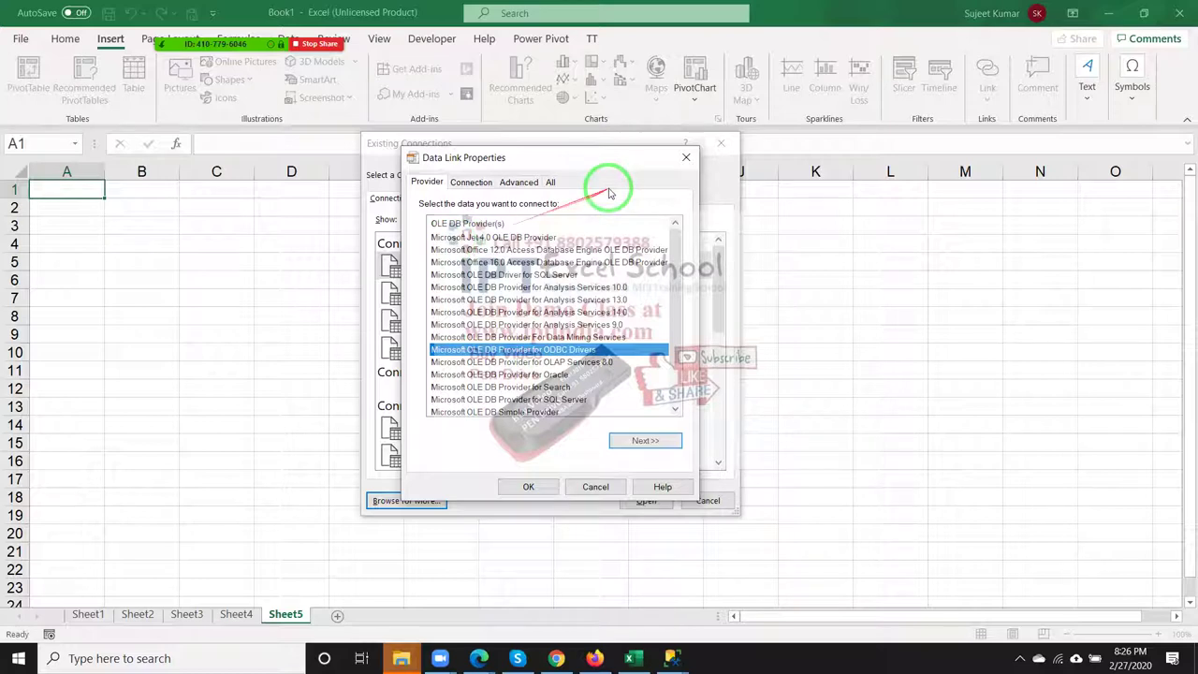
{"action": "left_click", "coordinate": [690, 158]}
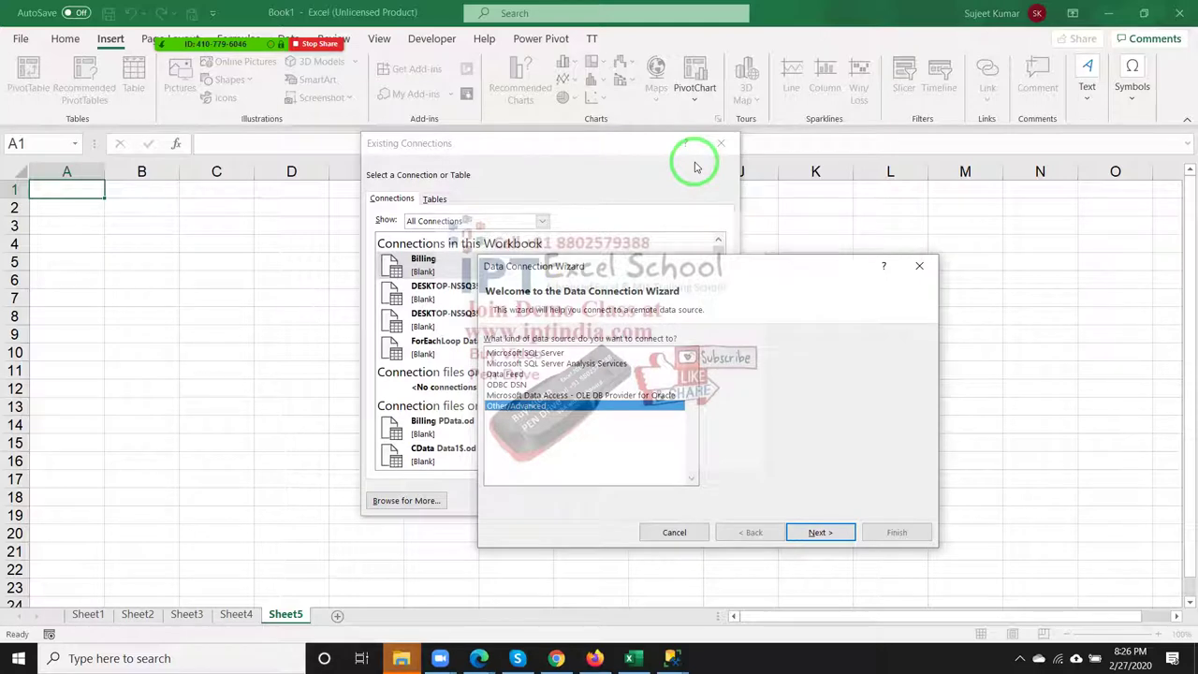
{"action": "left_click", "coordinate": [919, 266]}
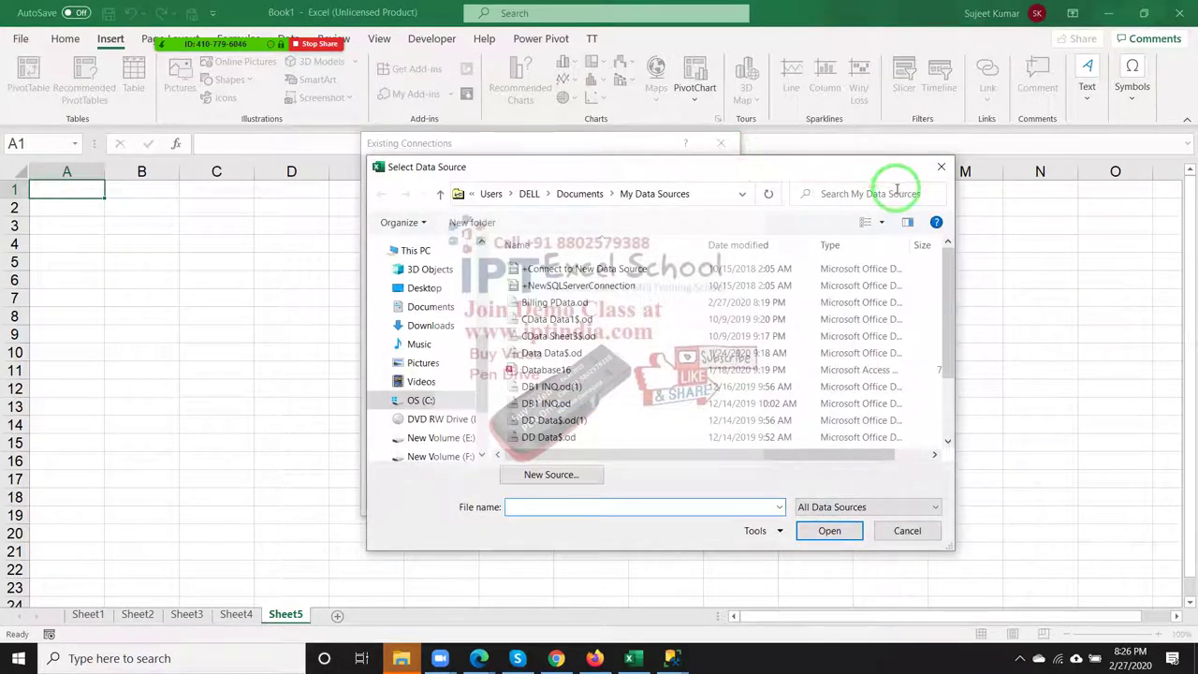
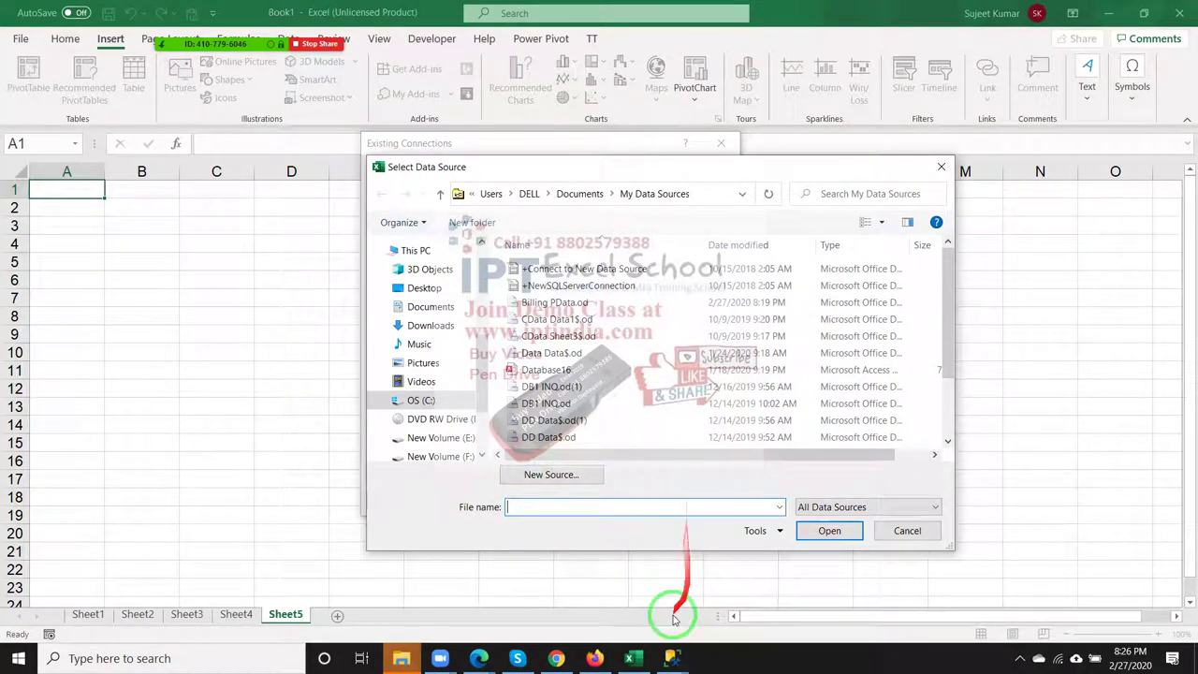
Step: Cancel the data source file browser and switch over to the Firefox window
{"action": "key", "text": "Escape"}
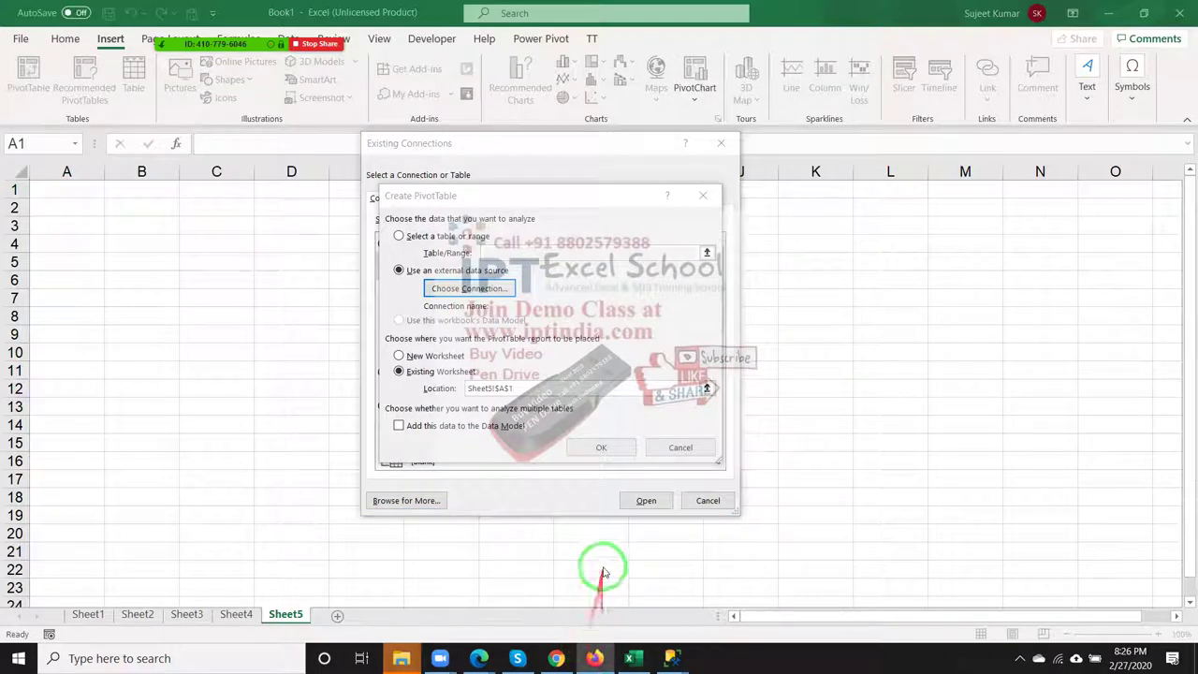
{"action": "left_click", "coordinate": [593, 657]}
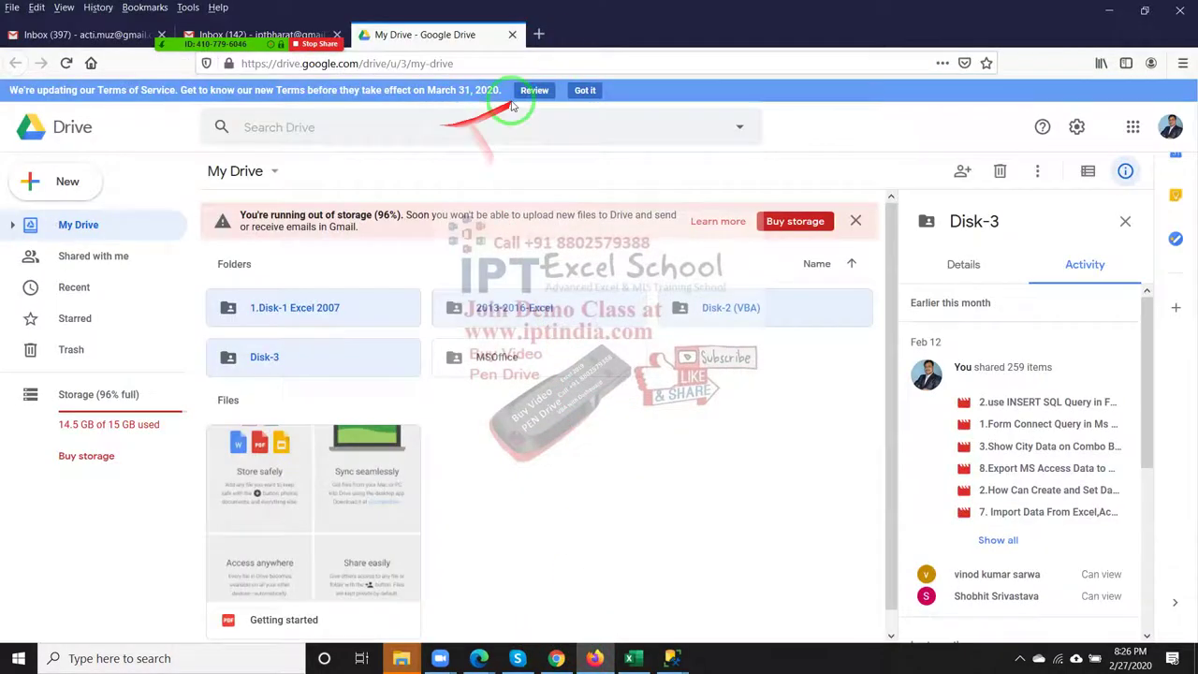
Step: Open a new Firefox tab on the Google homepage and start a search query
{"action": "left_click", "coordinate": [540, 37]}
{"action": "type", "text": "goog"}
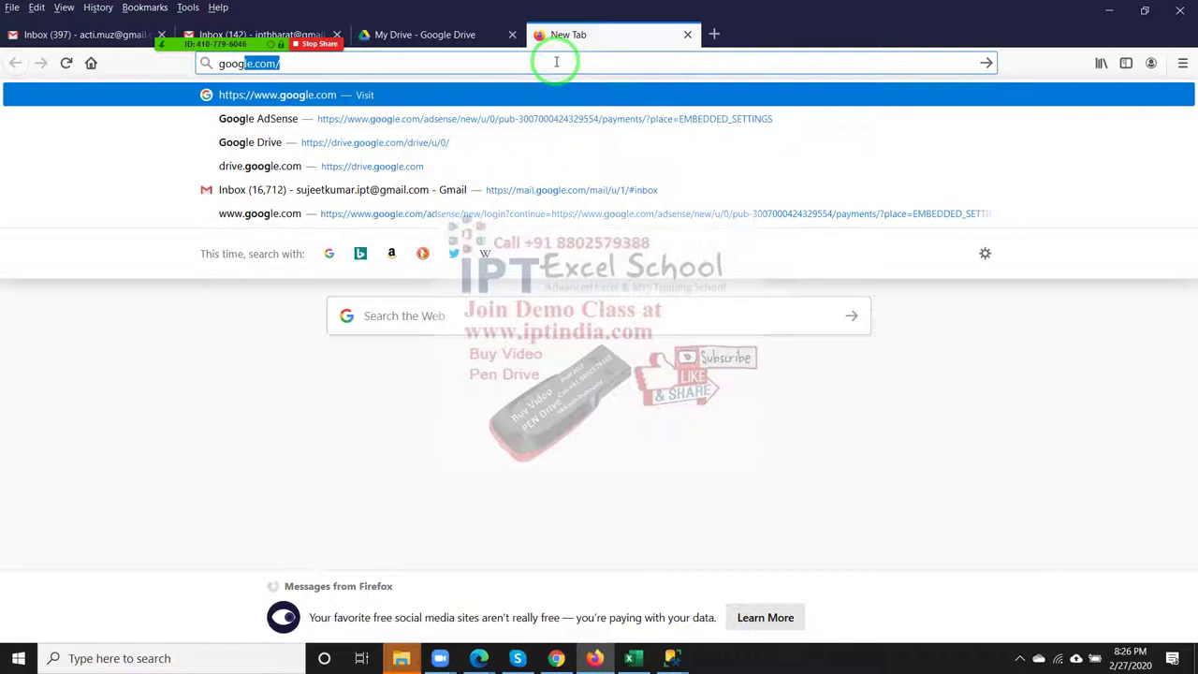
{"action": "key", "text": "Return"}
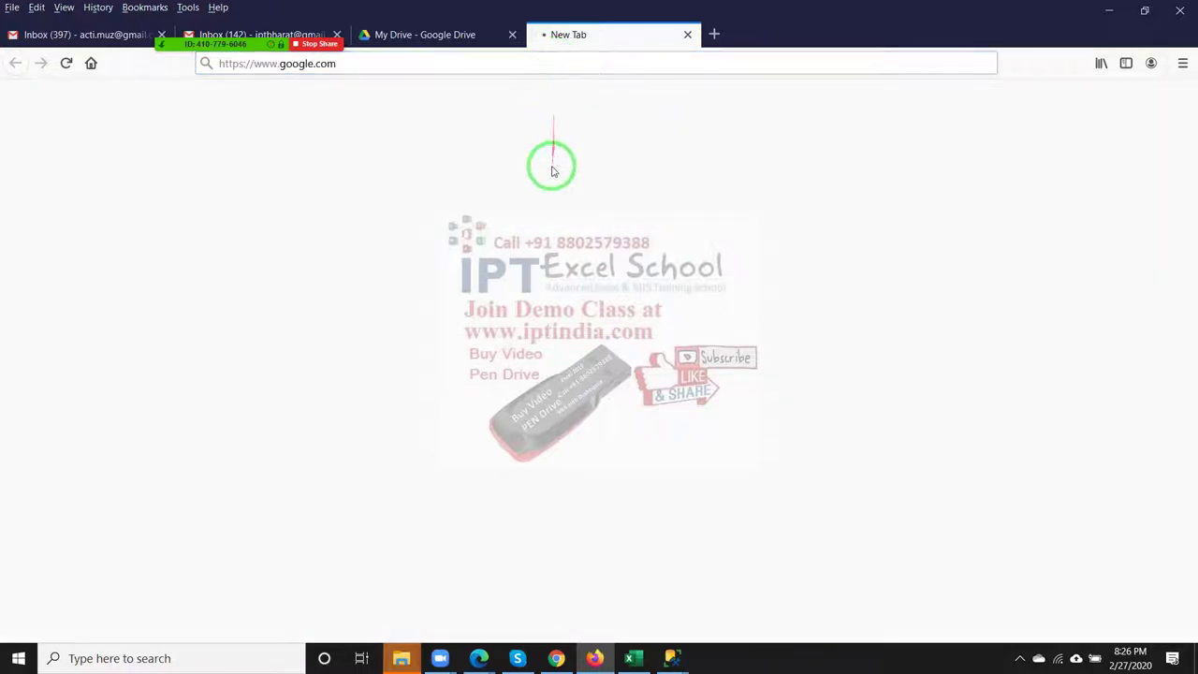
{"action": "left_click", "coordinate": [183, 21]}
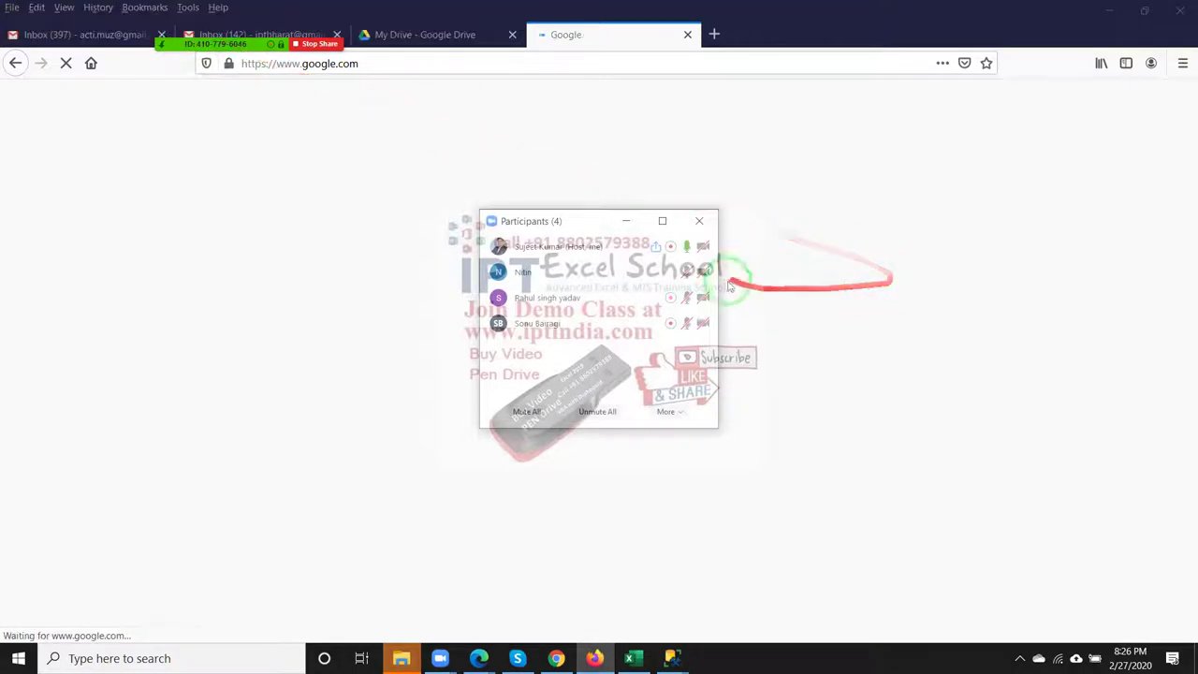
{"action": "left_click", "coordinate": [701, 223]}
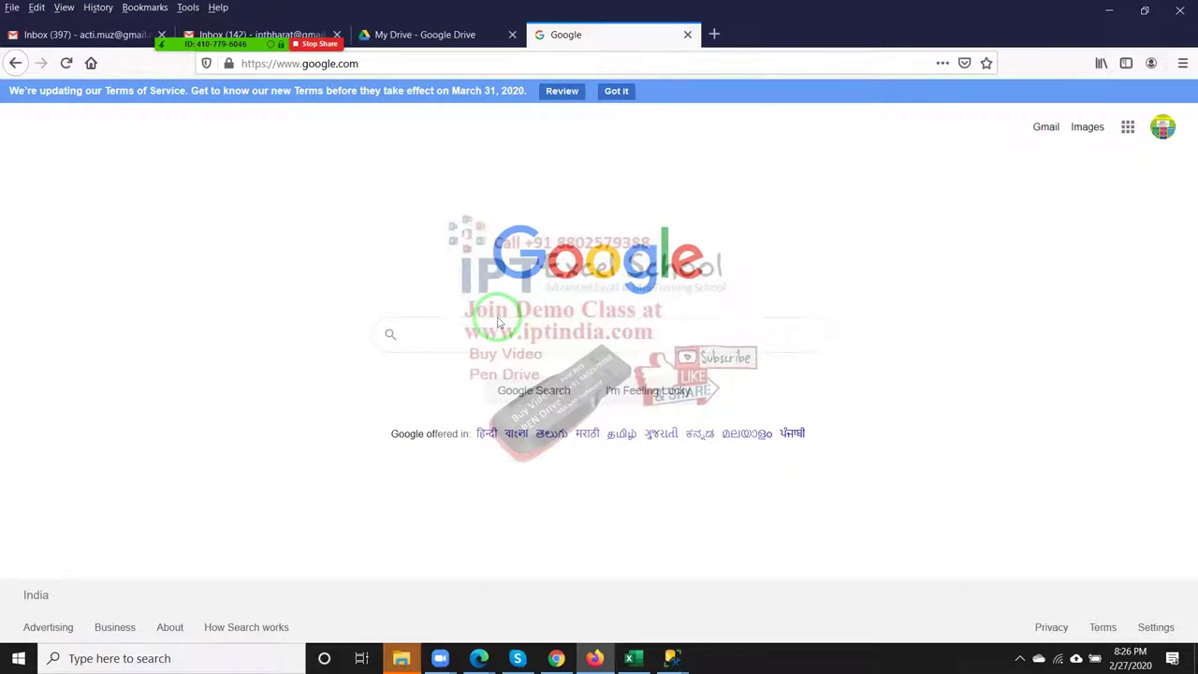
{"action": "left_click", "coordinate": [484, 326]}
{"action": "type", "text": "p"}
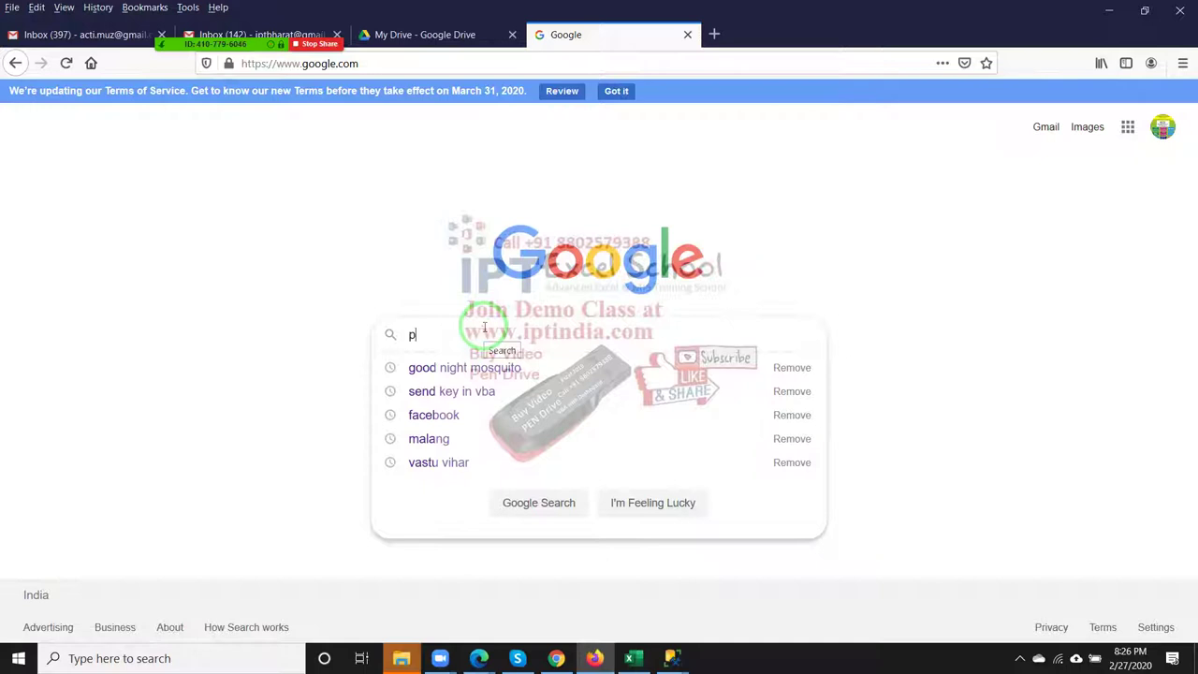
Step: Search Google for 'pivot table.xls'
{"action": "type", "text": "ivot table"}
{"action": "key", "text": "Down"}
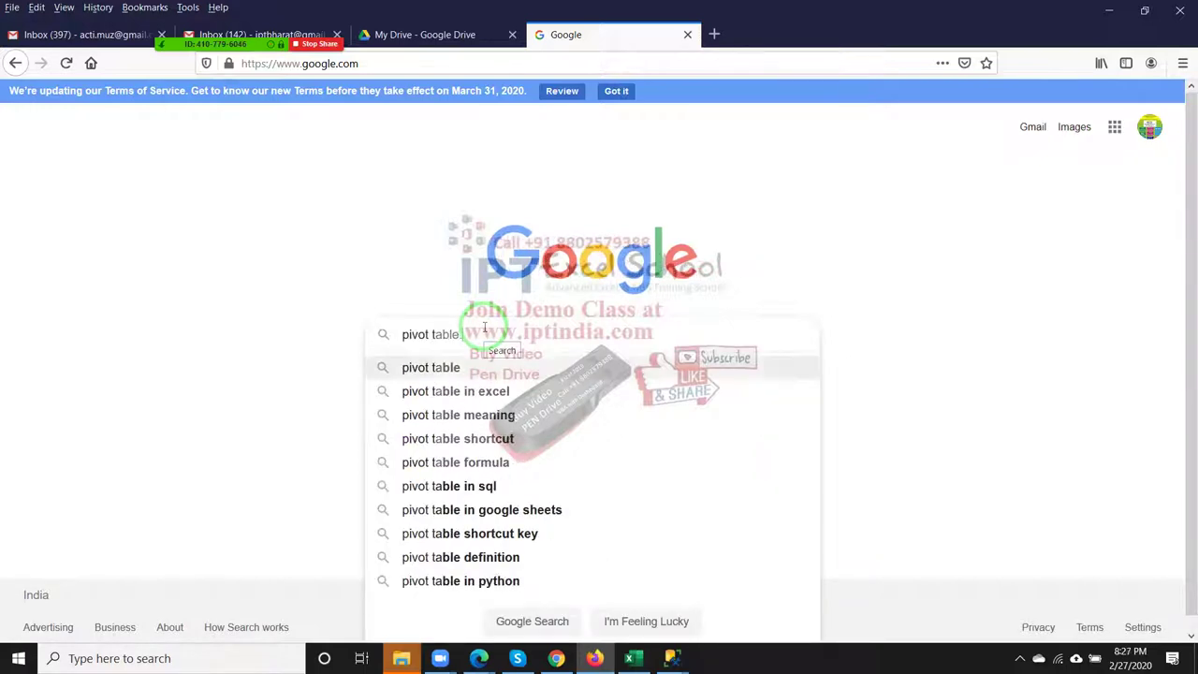
{"action": "type", "text": ".xls"}
{"action": "key", "text": "Return"}
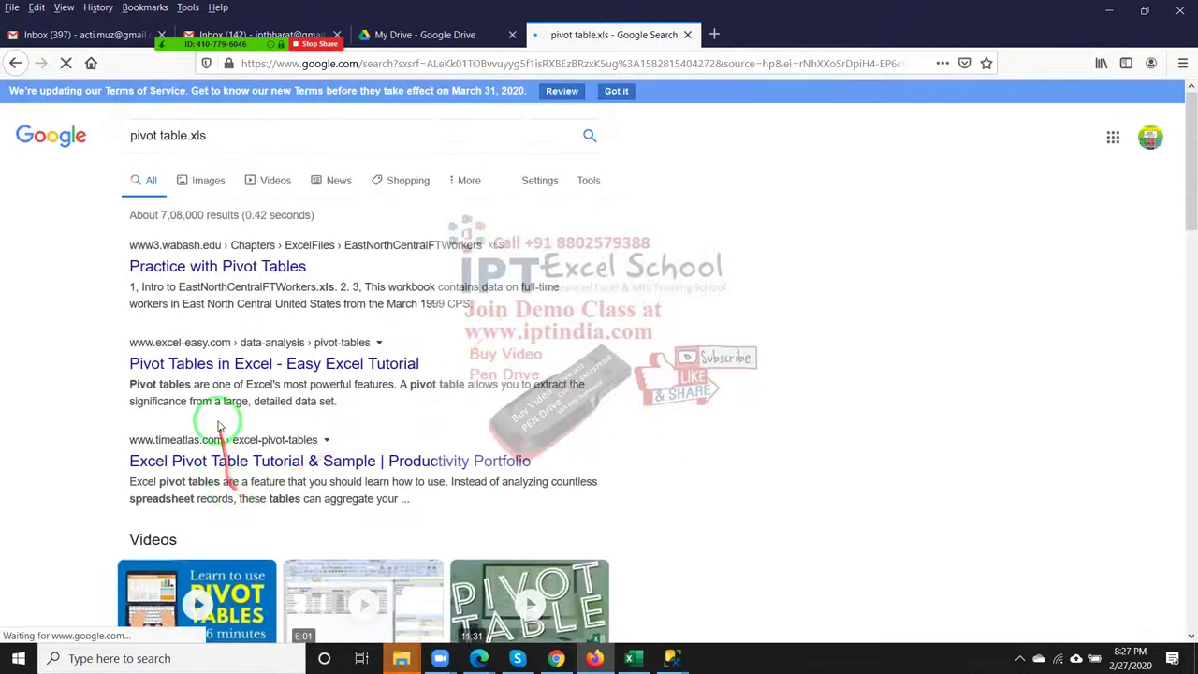
Step: Browse down to results page 2, then re-run the search as 'pivot table.xlsx'
{"action": "scroll", "coordinate": [201, 430], "scroll_direction": "down", "scroll_amount": 3}
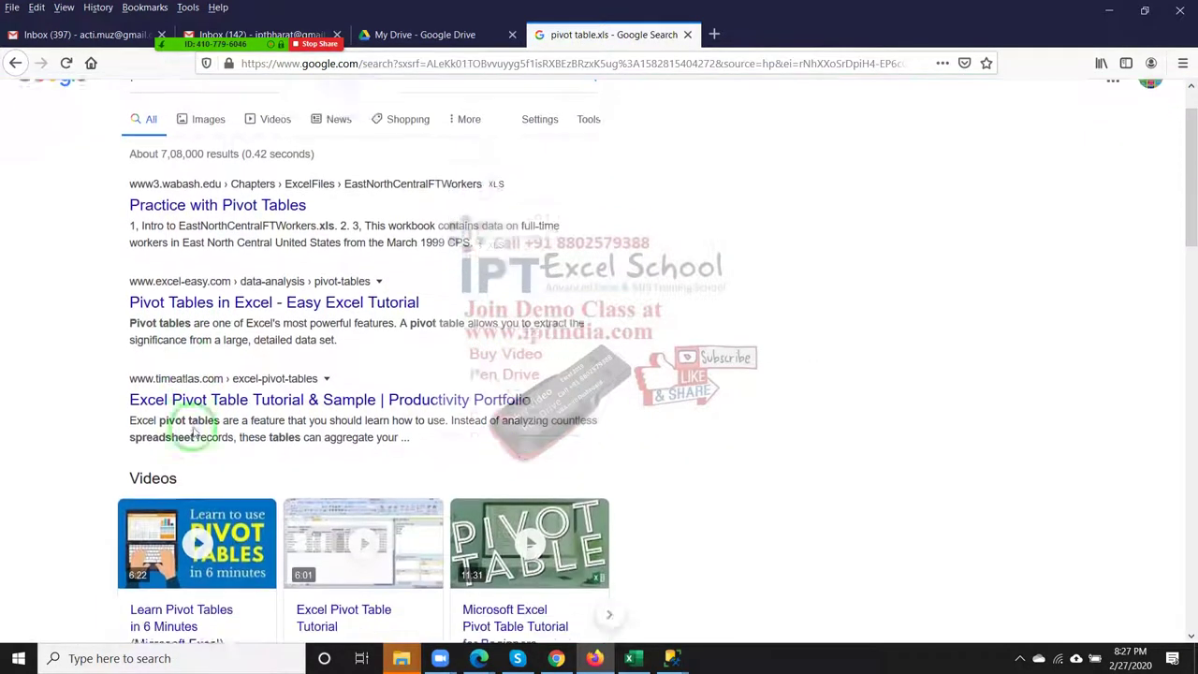
{"action": "scroll", "coordinate": [197, 433], "scroll_direction": "down", "scroll_amount": 5}
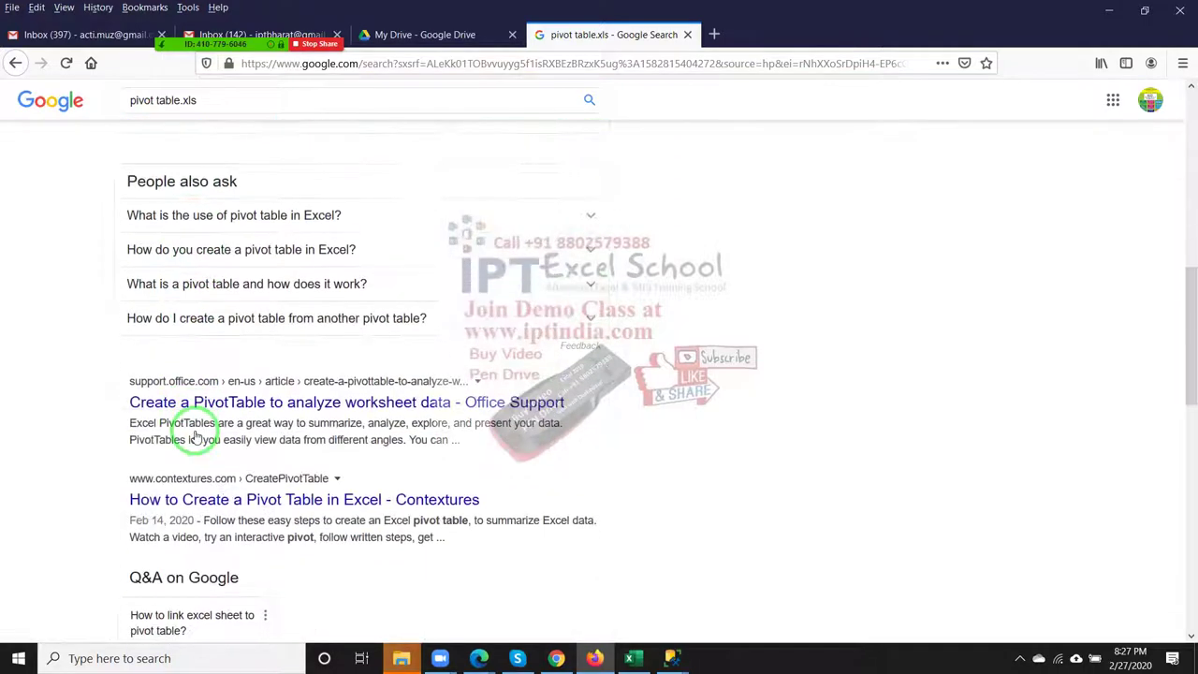
{"action": "scroll", "coordinate": [214, 440], "scroll_direction": "down", "scroll_amount": 2}
{"action": "scroll", "coordinate": [214, 440], "scroll_direction": "down", "scroll_amount": 1}
{"action": "scroll", "coordinate": [214, 440], "scroll_direction": "down", "scroll_amount": 1}
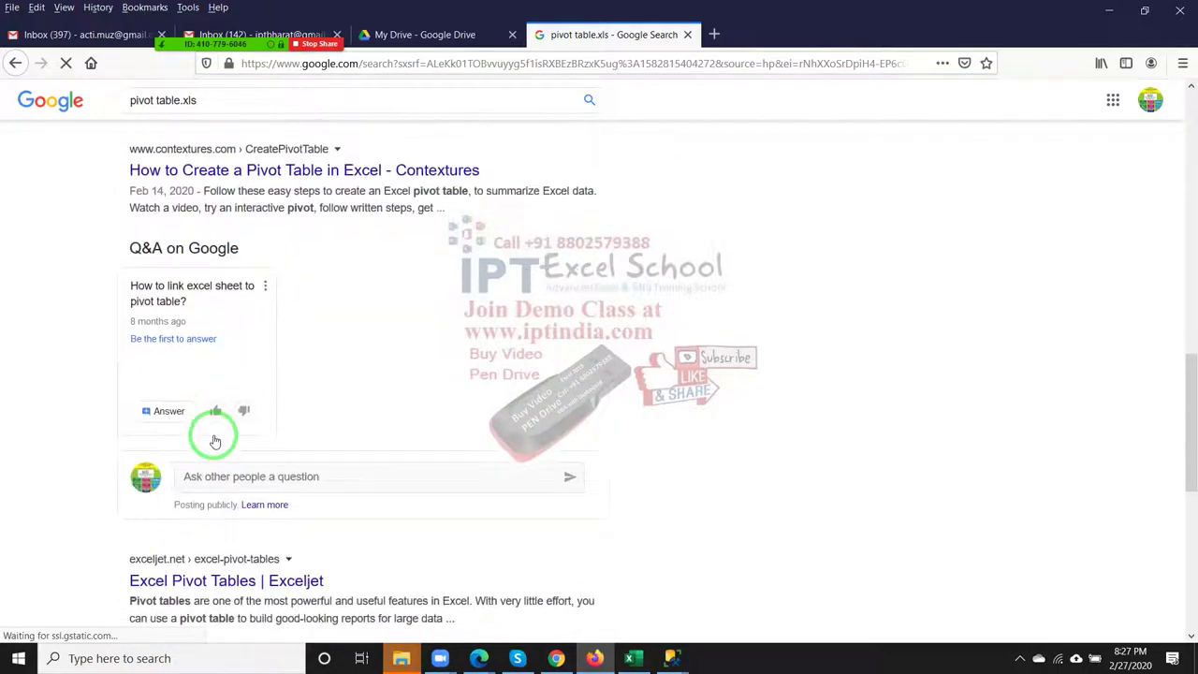
{"action": "scroll", "coordinate": [213, 440], "scroll_direction": "down", "scroll_amount": 3}
{"action": "scroll", "coordinate": [214, 440], "scroll_direction": "down", "scroll_amount": 1}
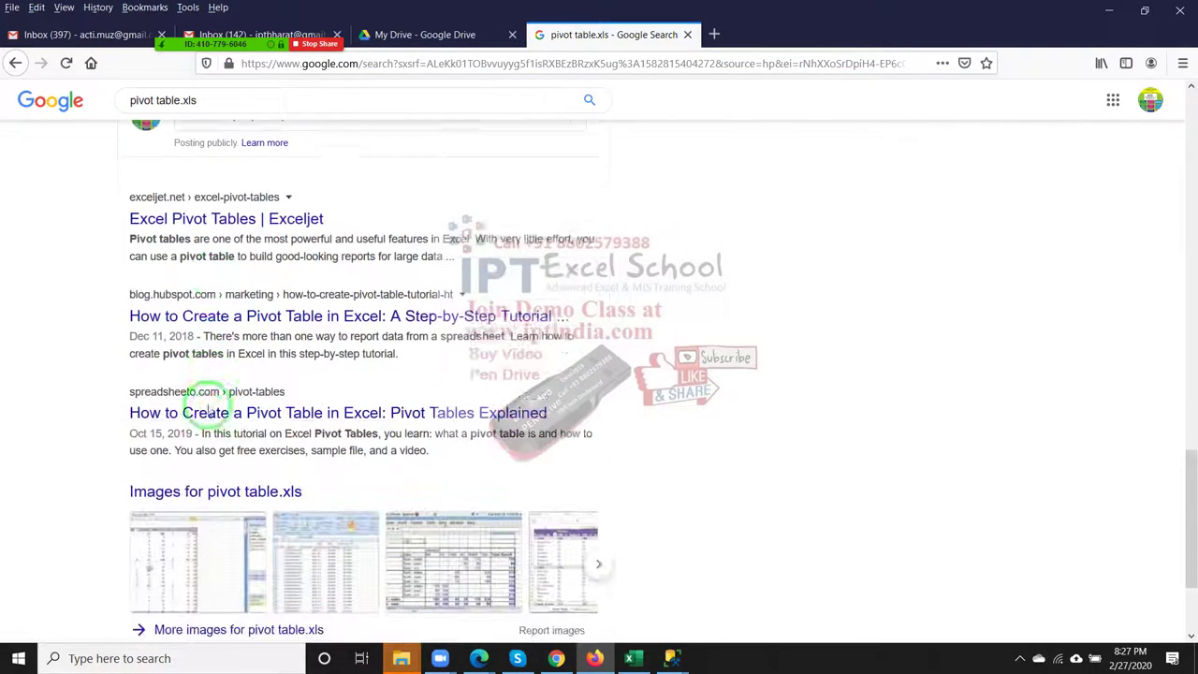
{"action": "scroll", "coordinate": [206, 402], "scroll_direction": "down", "scroll_amount": 1}
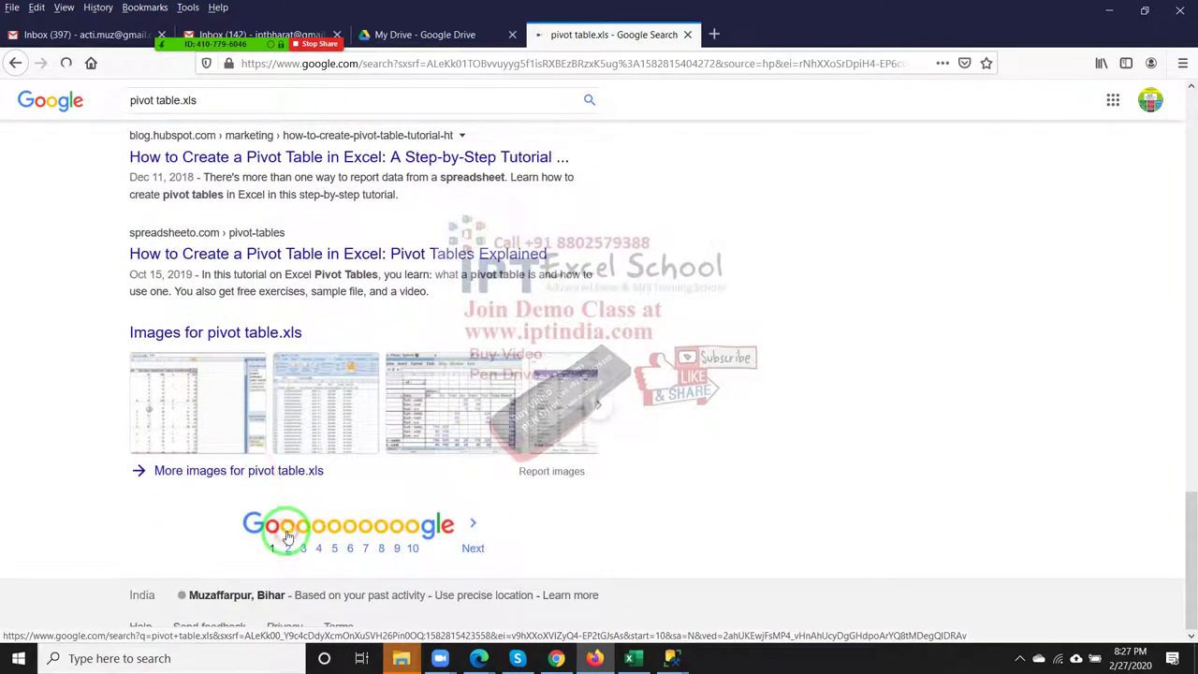
{"action": "left_click", "coordinate": [217, 129]}
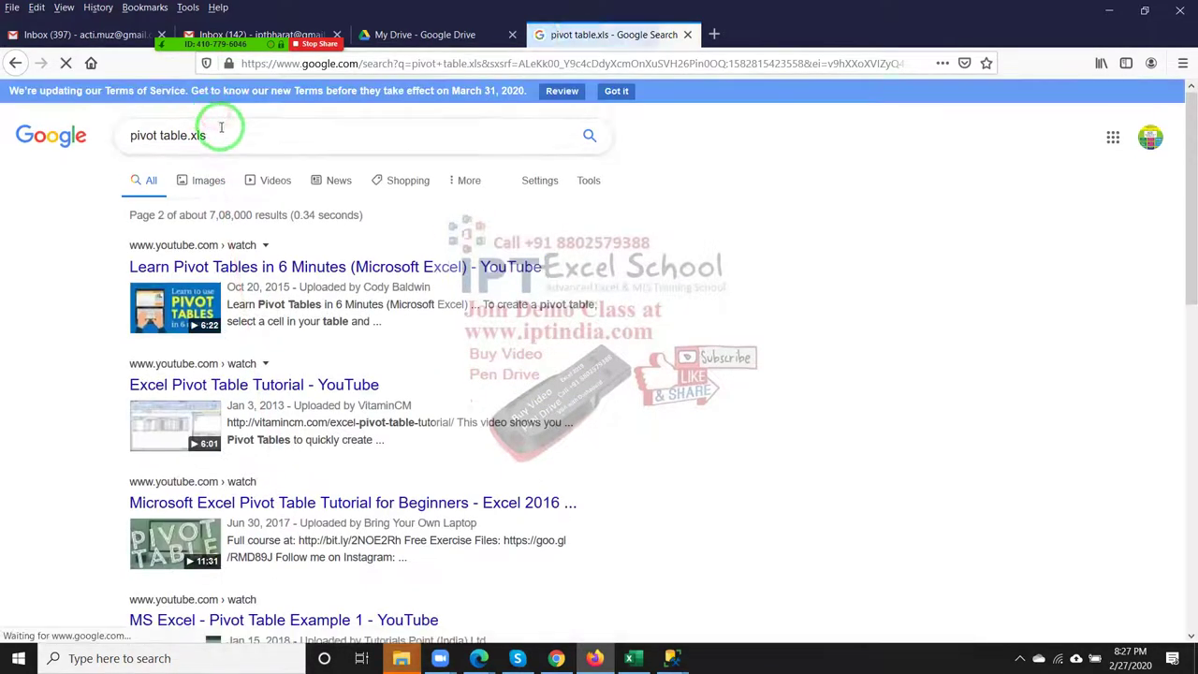
{"action": "type", "text": "x"}
{"action": "key", "text": "Return"}
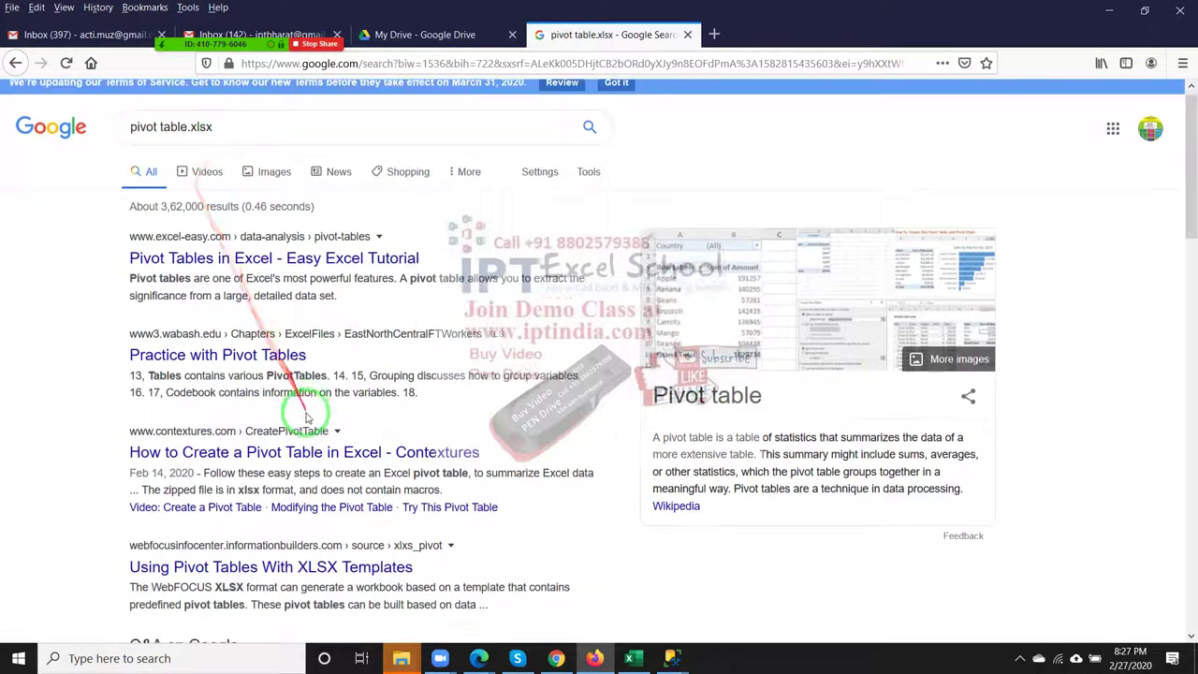
Step: Scroll the 'pivot table.xlsx' results, dismiss the meeting time-limit warning, and open page 2
{"action": "scroll", "coordinate": [308, 421], "scroll_direction": "down", "scroll_amount": 2}
{"action": "scroll", "coordinate": [308, 426], "scroll_direction": "down", "scroll_amount": 1}
{"action": "scroll", "coordinate": [309, 440], "scroll_direction": "down", "scroll_amount": 1}
{"action": "scroll", "coordinate": [310, 449], "scroll_direction": "down", "scroll_amount": 1}
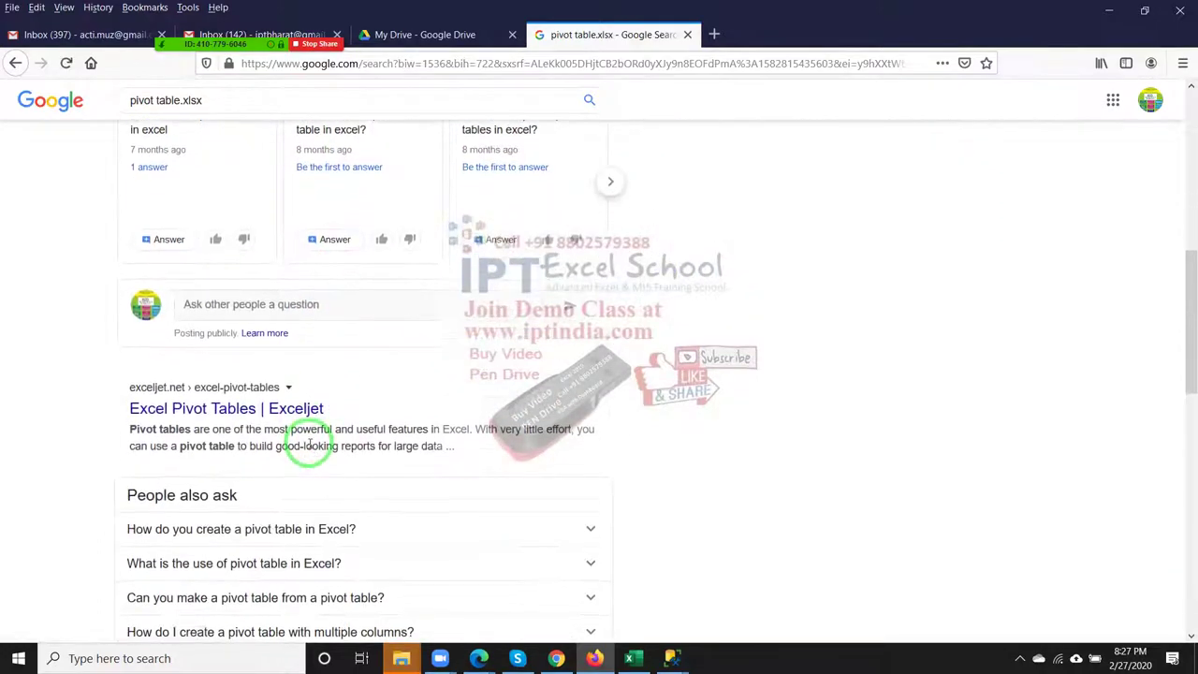
{"action": "scroll", "coordinate": [311, 450], "scroll_direction": "down", "scroll_amount": 1}
{"action": "scroll", "coordinate": [311, 450], "scroll_direction": "down", "scroll_amount": 2}
{"action": "scroll", "coordinate": [310, 450], "scroll_direction": "down", "scroll_amount": 2}
{"action": "scroll", "coordinate": [309, 450], "scroll_direction": "down", "scroll_amount": 1}
{"action": "scroll", "coordinate": [309, 445], "scroll_direction": "down", "scroll_amount": 1}
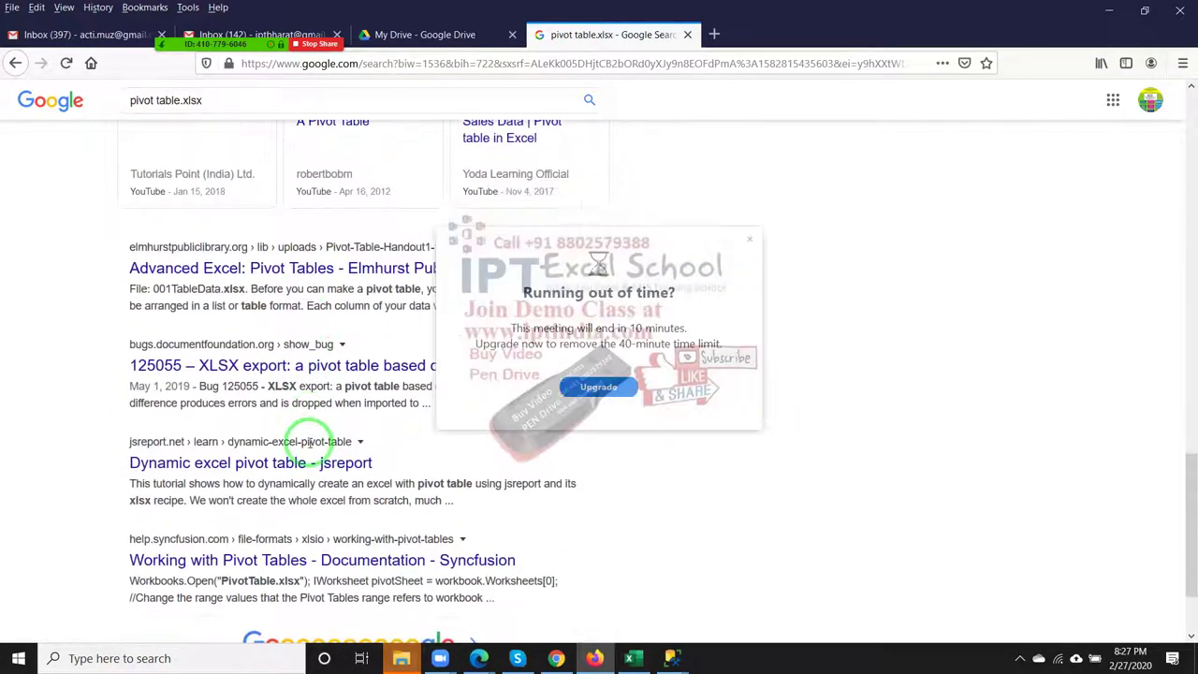
{"action": "left_click", "coordinate": [749, 239]}
{"action": "scroll", "coordinate": [290, 441], "scroll_direction": "down", "scroll_amount": 2}
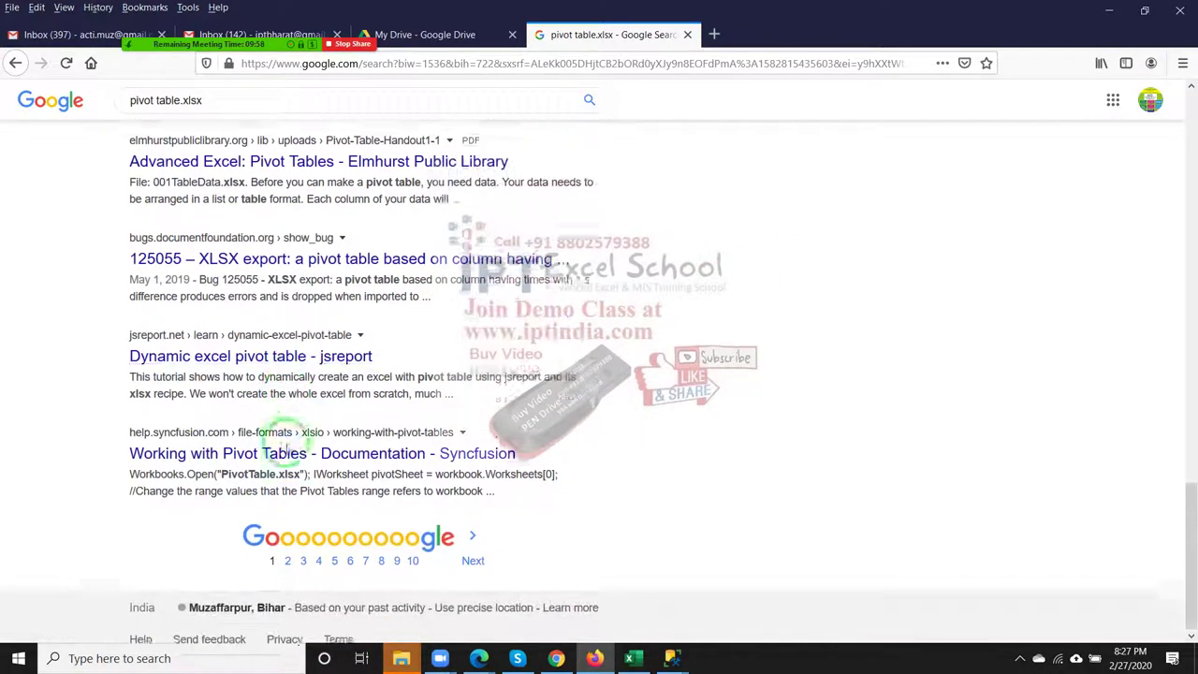
{"action": "left_click", "coordinate": [283, 550]}
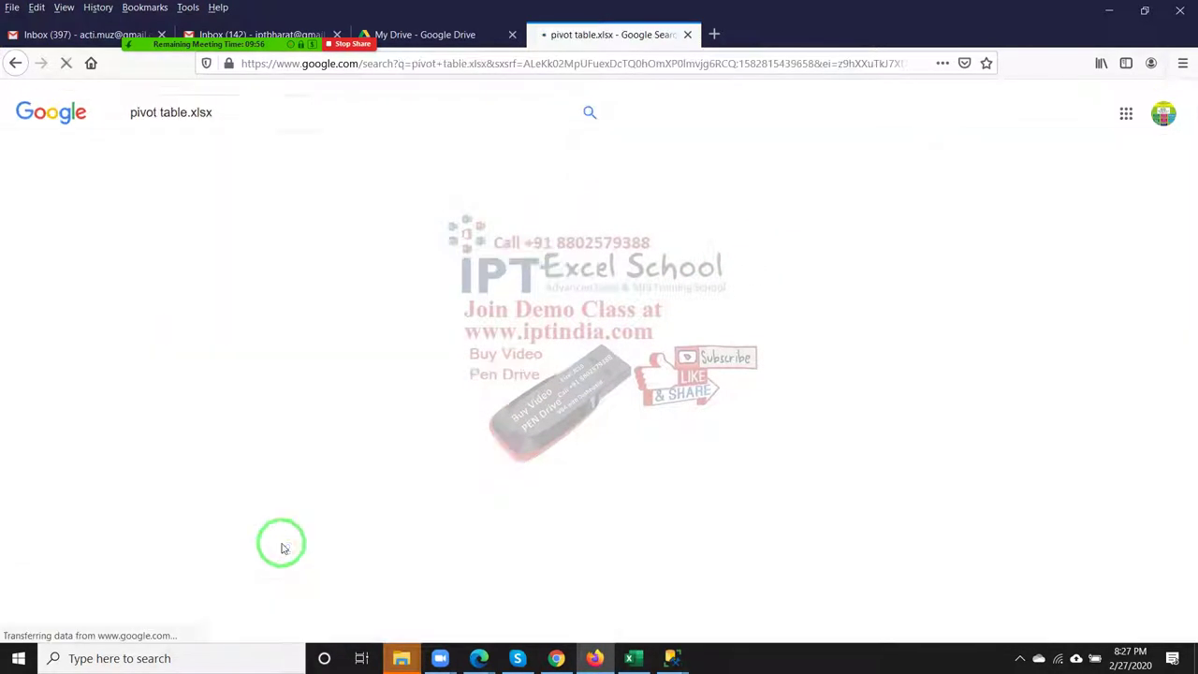
Step: Scroll through page 2, then close Firefox along with all its open tabs
{"action": "scroll", "coordinate": [284, 525], "scroll_direction": "down", "scroll_amount": 1}
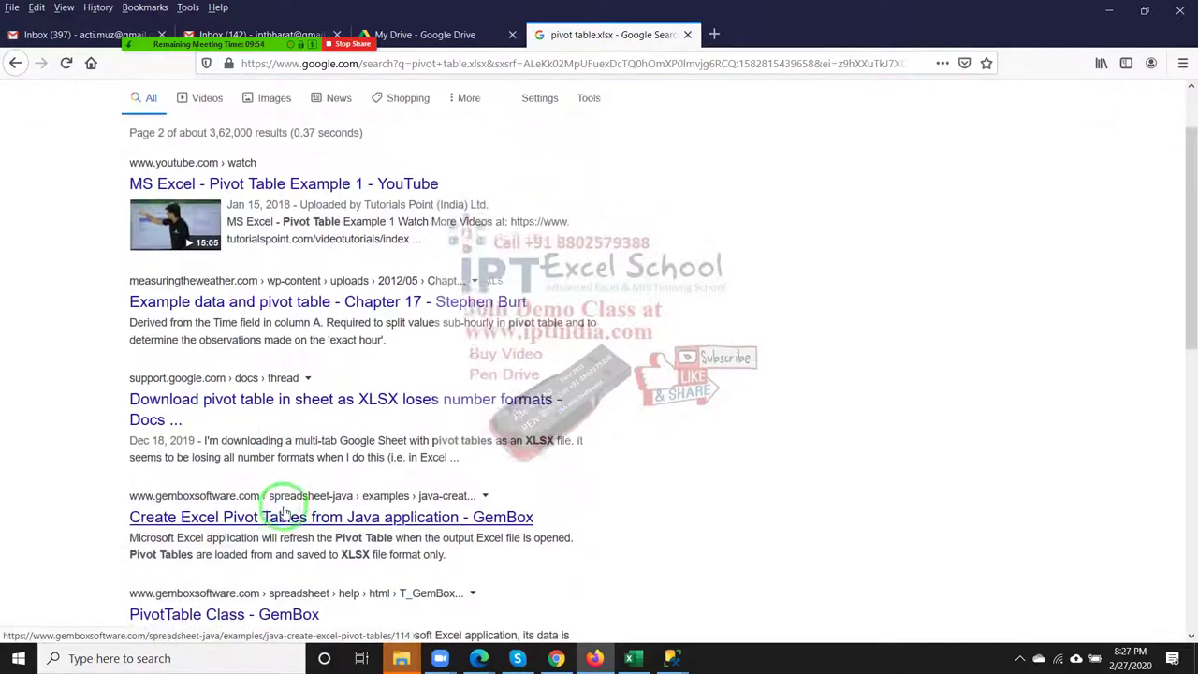
{"action": "scroll", "coordinate": [282, 520], "scroll_direction": "down", "scroll_amount": 1}
{"action": "scroll", "coordinate": [281, 510], "scroll_direction": "down", "scroll_amount": 2}
{"action": "scroll", "coordinate": [281, 510], "scroll_direction": "down", "scroll_amount": 2}
{"action": "scroll", "coordinate": [283, 515], "scroll_direction": "down", "scroll_amount": 1}
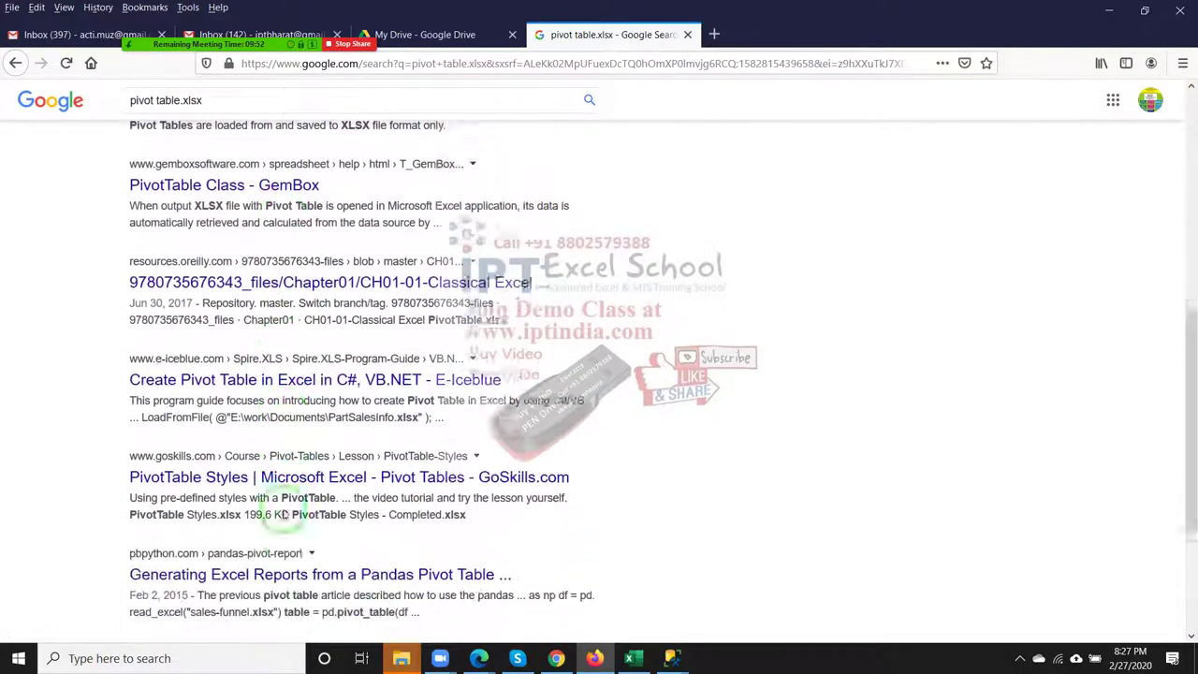
{"action": "scroll", "coordinate": [283, 517], "scroll_direction": "down", "scroll_amount": 1}
{"action": "scroll", "coordinate": [284, 520], "scroll_direction": "down", "scroll_amount": 1}
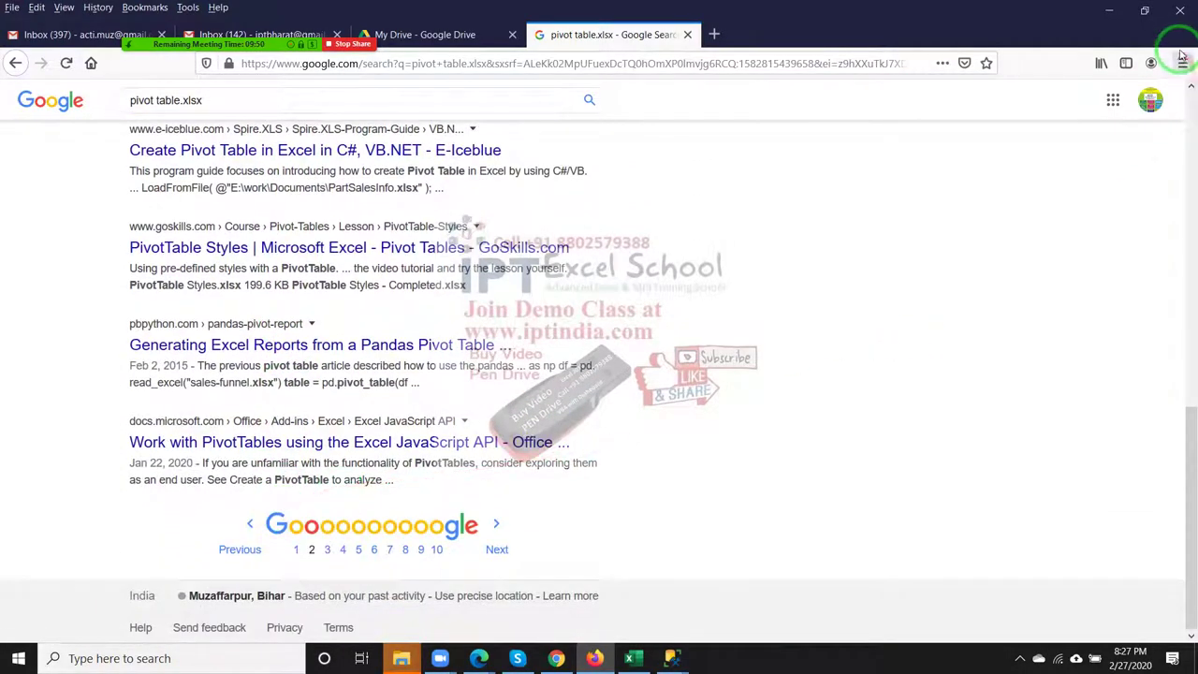
{"action": "left_click", "coordinate": [1181, 13]}
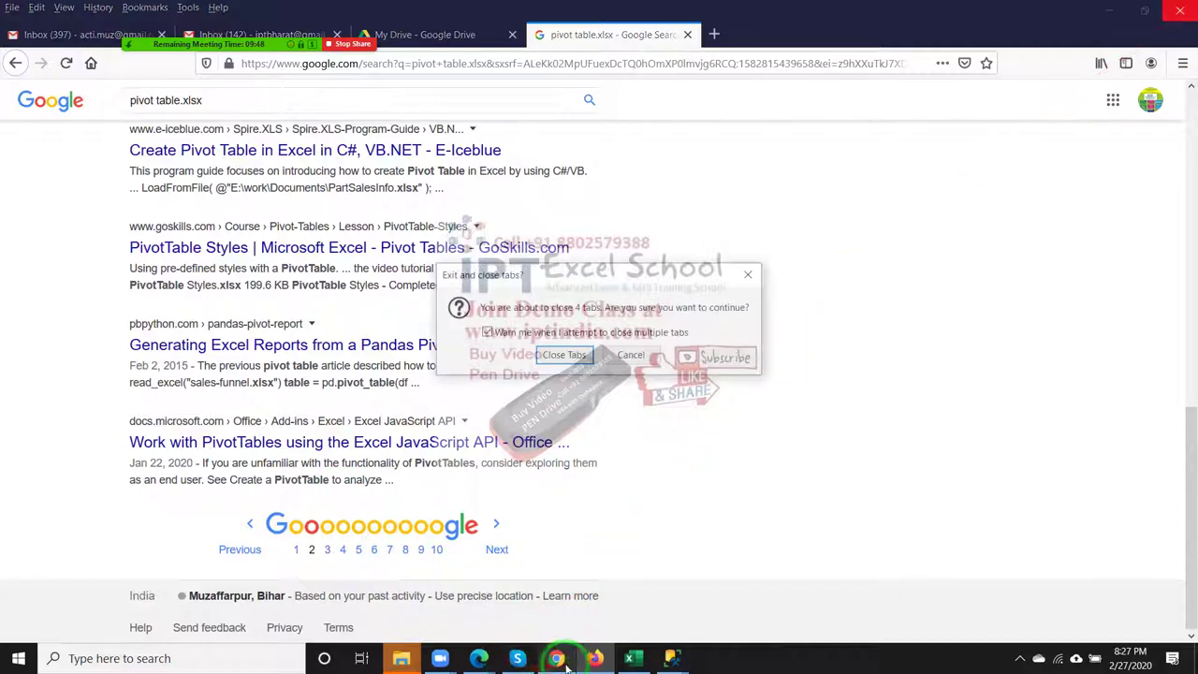
{"action": "left_click", "coordinate": [565, 355]}
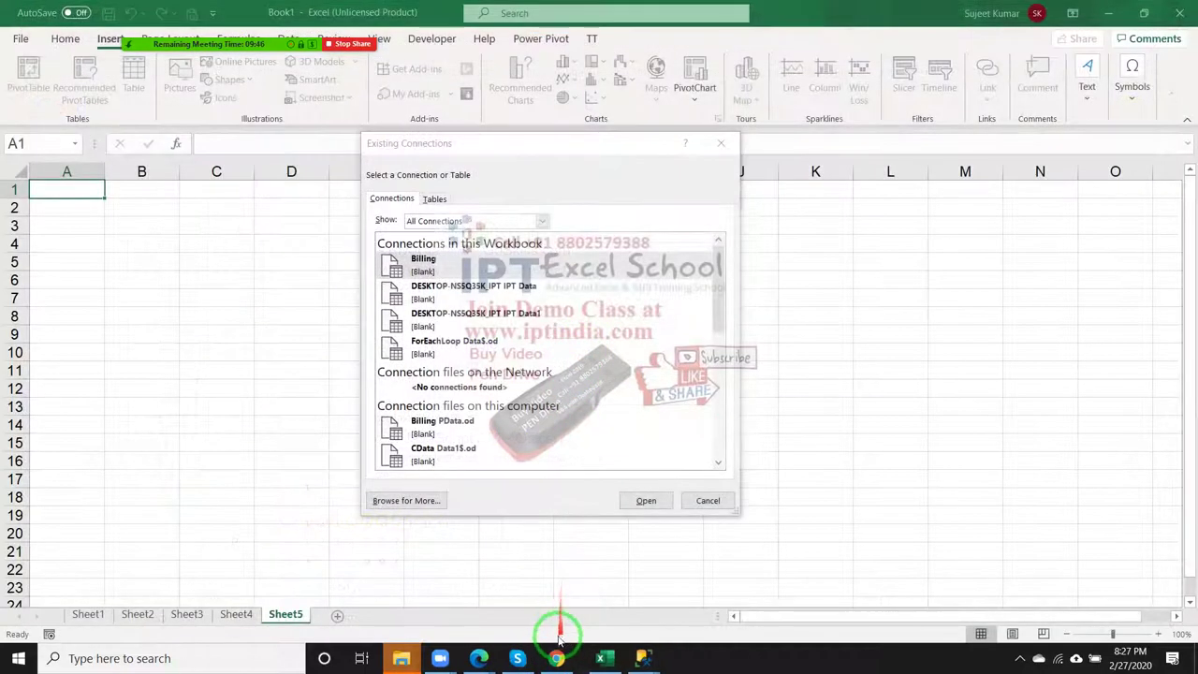
Step: Switch to the Chrome browser from the taskbar
{"action": "left_click", "coordinate": [557, 658]}
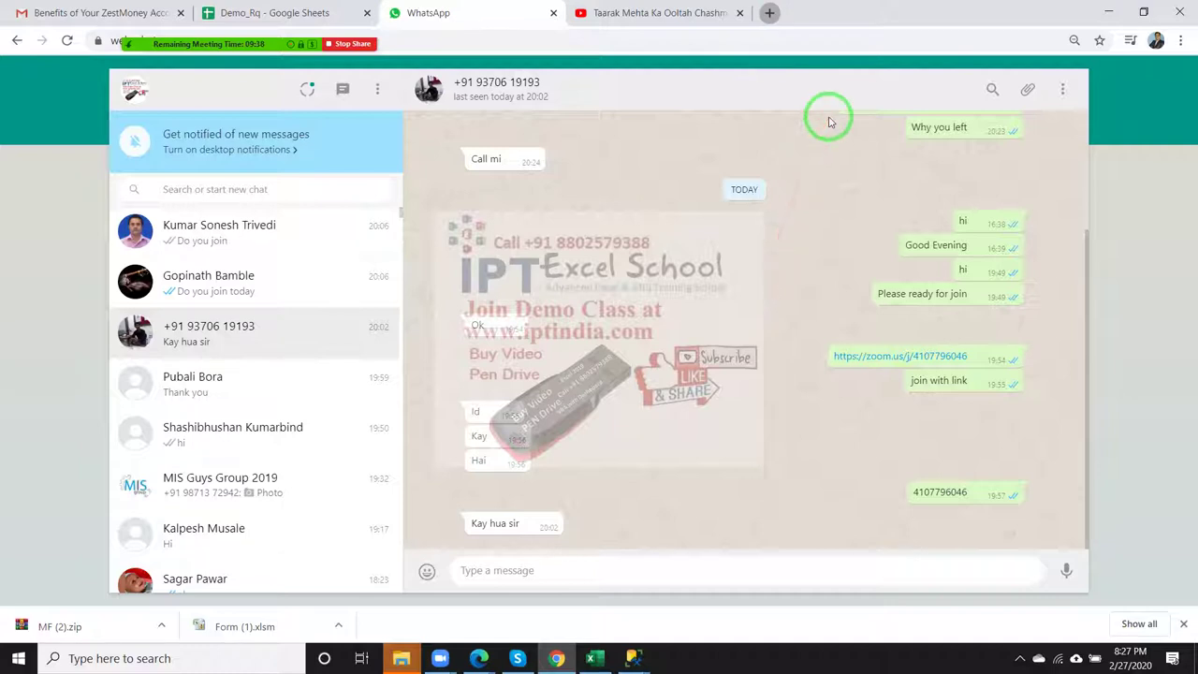
Step: Open a new blank Chrome tab, then bring SQL Server Management Studio to the front
{"action": "key", "text": "ctrl+t"}
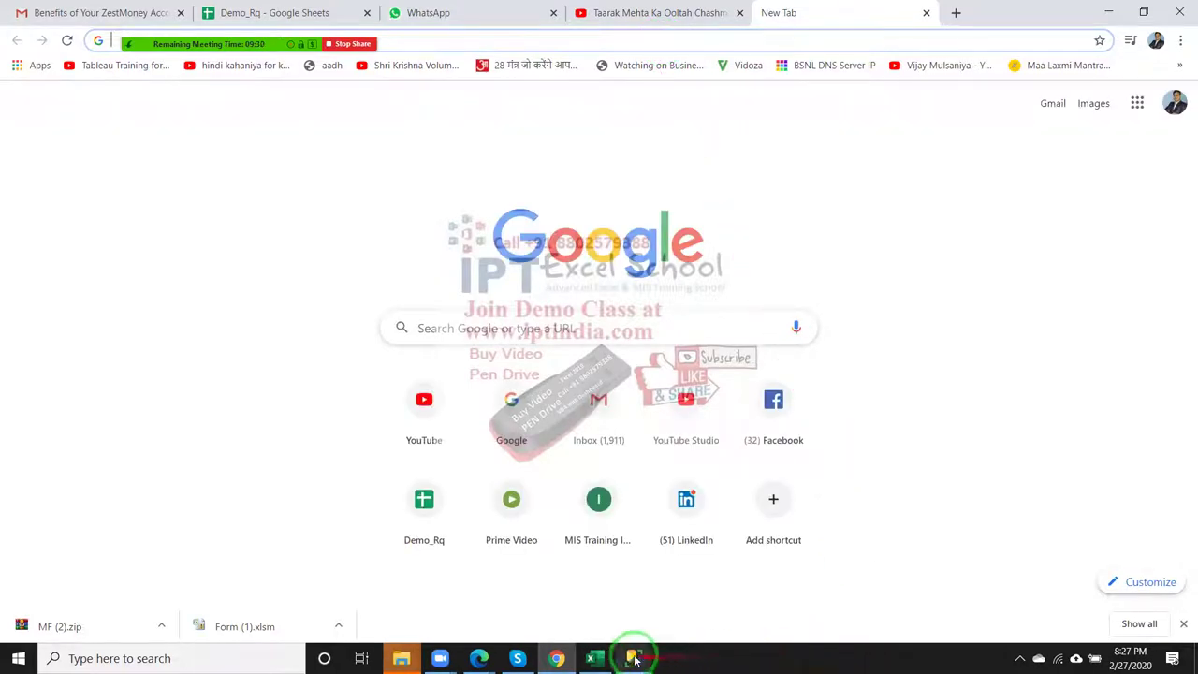
{"action": "mouse_move", "coordinate": [633, 658]}
{"action": "left_click", "coordinate": [786, 550]}
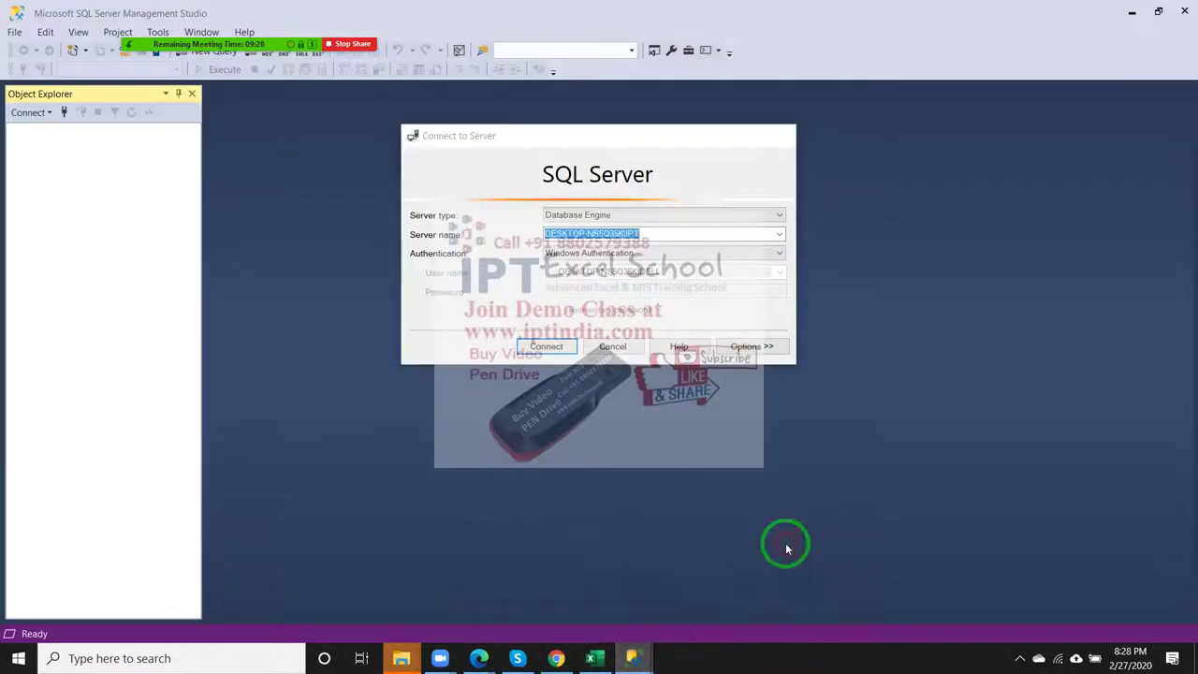
Step: Dismiss the Connect to Server dialog and close SQL Server Management Studio
{"action": "left_click", "coordinate": [782, 136]}
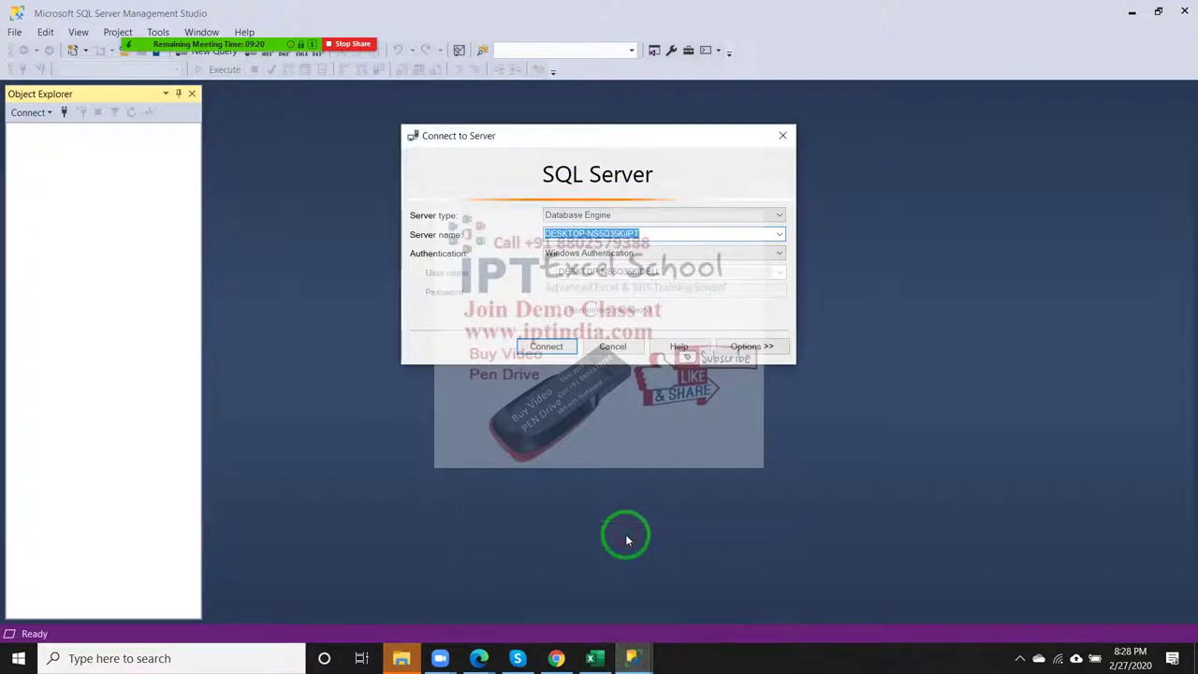
{"action": "left_click", "coordinate": [784, 135]}
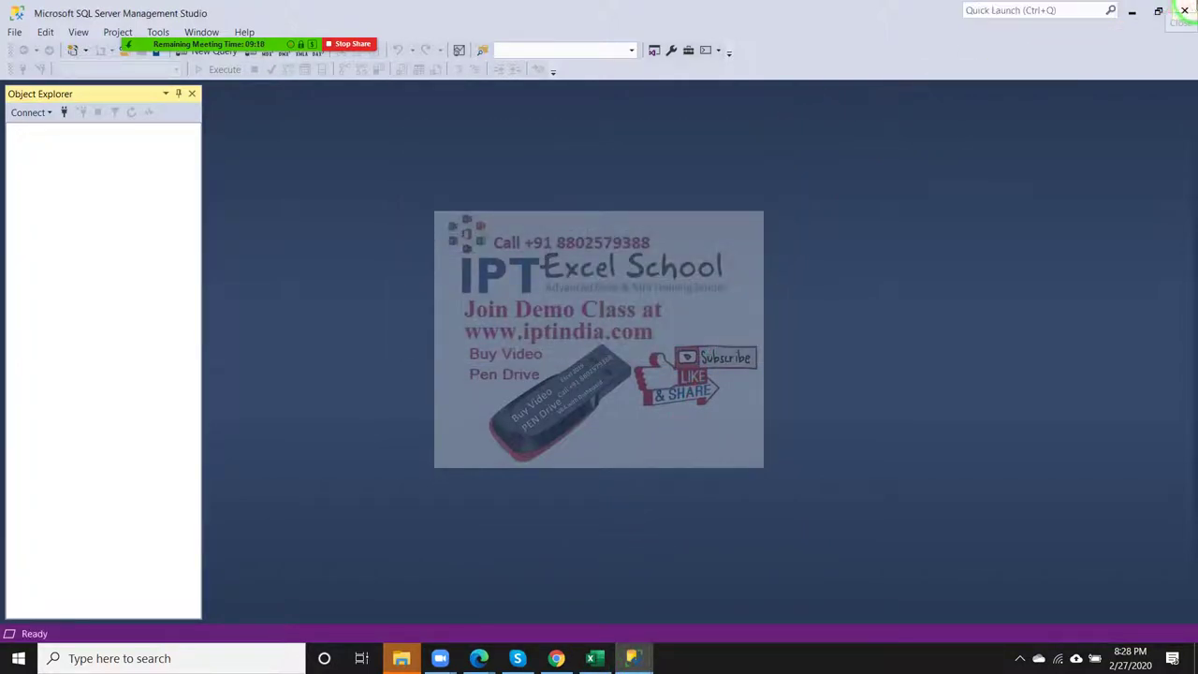
{"action": "left_click", "coordinate": [1185, 10]}
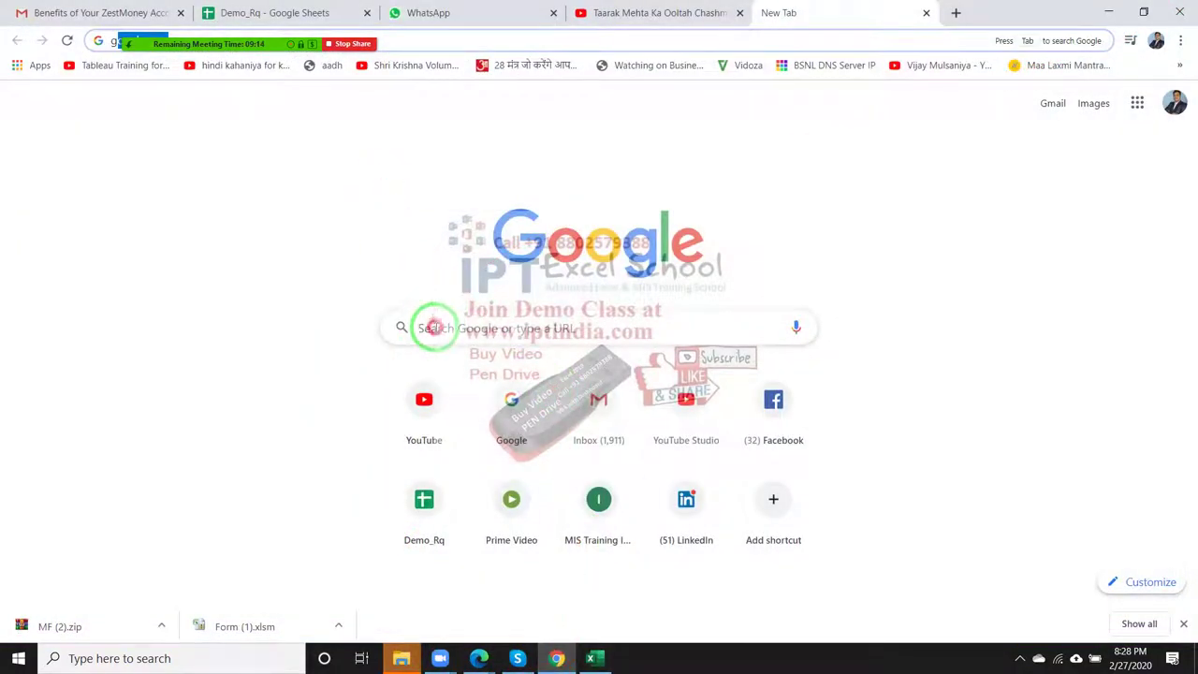
Step: Search Google for 'pivot table.xls' from the new tab using the suggestion
{"action": "left_click", "coordinate": [433, 327]}
{"action": "type", "text": "pi"}
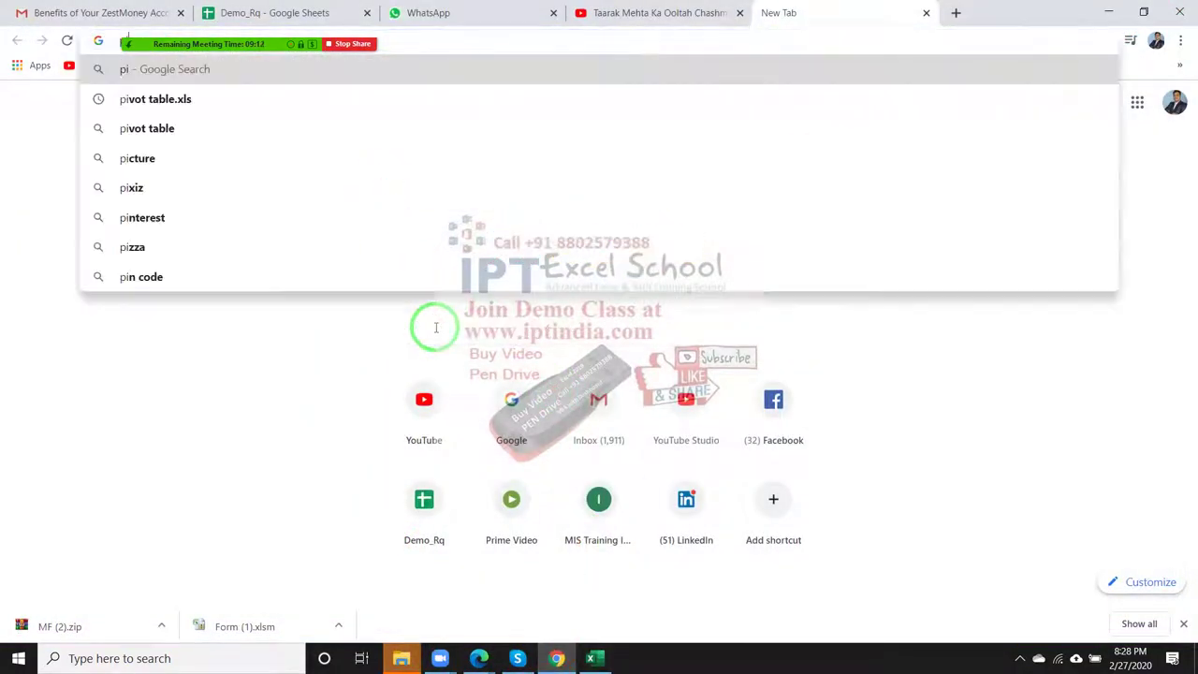
{"action": "key", "text": "Down"}
{"action": "key", "text": "Return"}
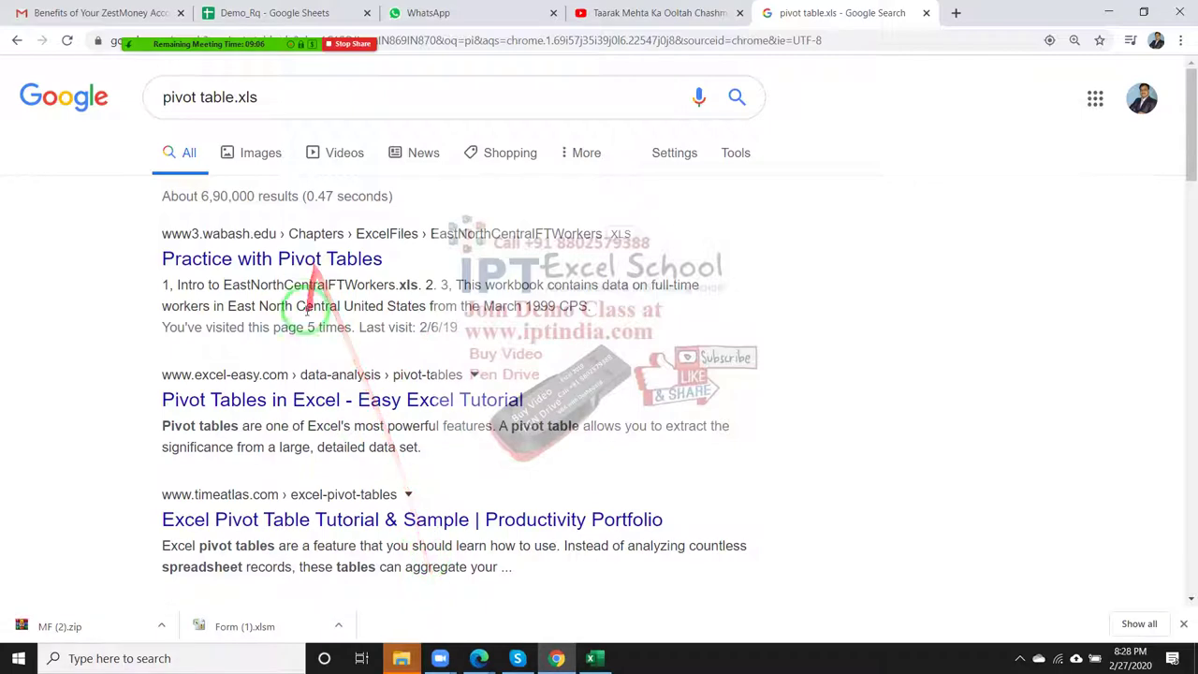
Step: Scroll through the results down to the Microsoft Docs MS-XLS PivotTable entry
{"action": "scroll", "coordinate": [305, 320], "scroll_direction": "down", "scroll_amount": 1}
{"action": "scroll", "coordinate": [306, 320], "scroll_direction": "up", "scroll_amount": 1}
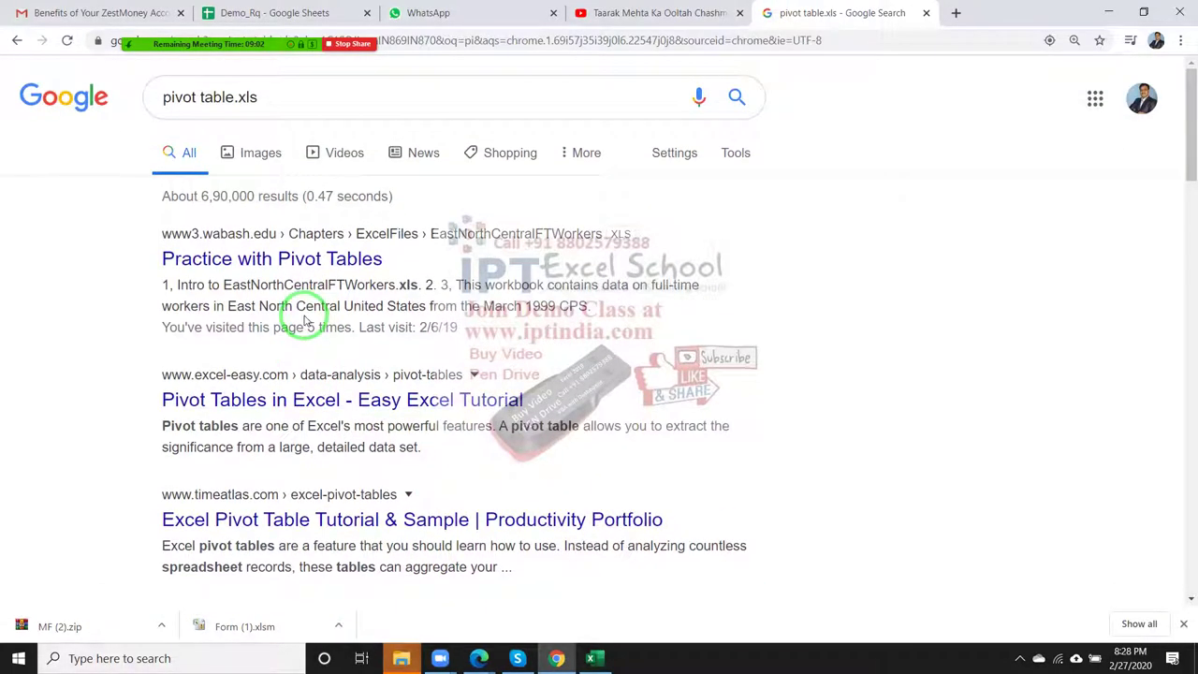
{"action": "scroll", "coordinate": [306, 320], "scroll_direction": "down", "scroll_amount": 1}
{"action": "scroll", "coordinate": [306, 320], "scroll_direction": "down", "scroll_amount": 3}
{"action": "scroll", "coordinate": [305, 320], "scroll_direction": "down", "scroll_amount": 2}
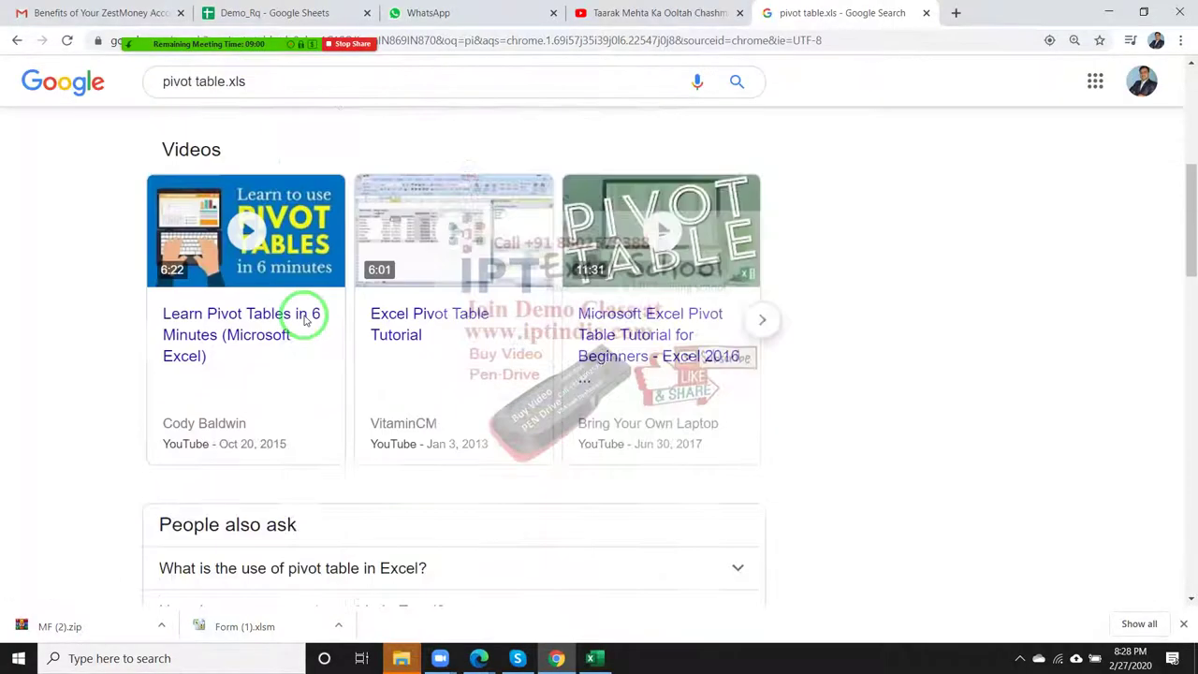
{"action": "scroll", "coordinate": [305, 320], "scroll_direction": "down", "scroll_amount": 3}
{"action": "scroll", "coordinate": [305, 320], "scroll_direction": "down", "scroll_amount": 3}
{"action": "scroll", "coordinate": [305, 321], "scroll_direction": "down", "scroll_amount": 2}
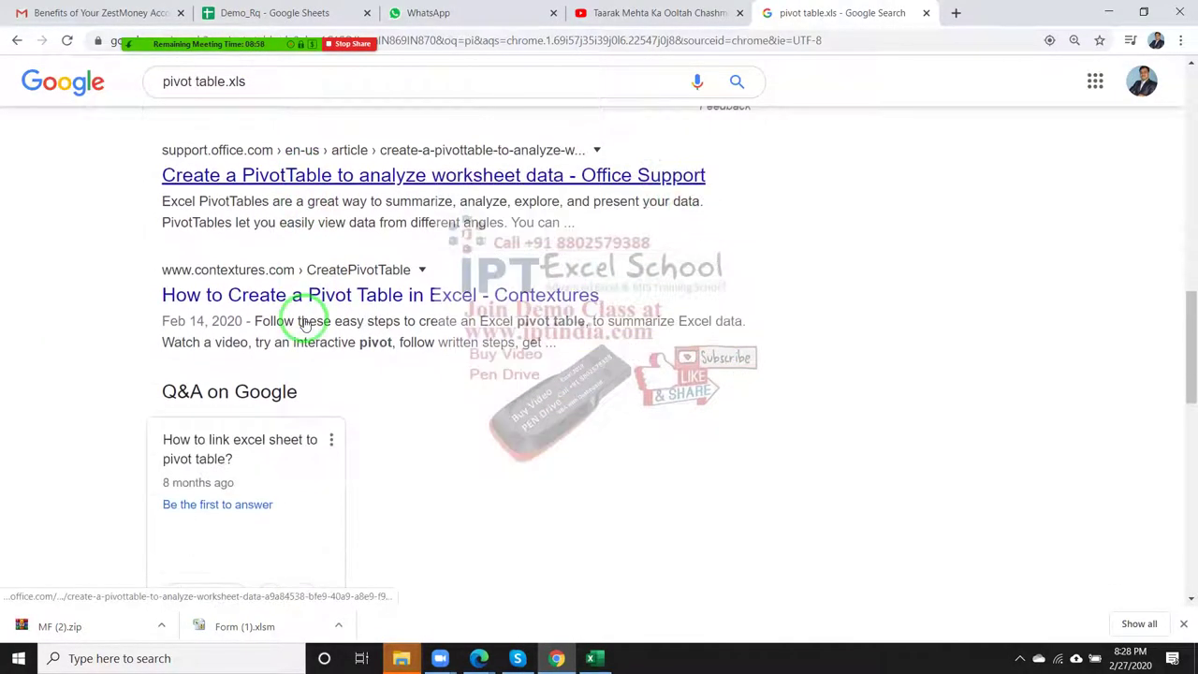
{"action": "scroll", "coordinate": [304, 321], "scroll_direction": "down", "scroll_amount": 2}
{"action": "scroll", "coordinate": [307, 318], "scroll_direction": "down", "scroll_amount": 4}
{"action": "scroll", "coordinate": [308, 402], "scroll_direction": "down", "scroll_amount": 2}
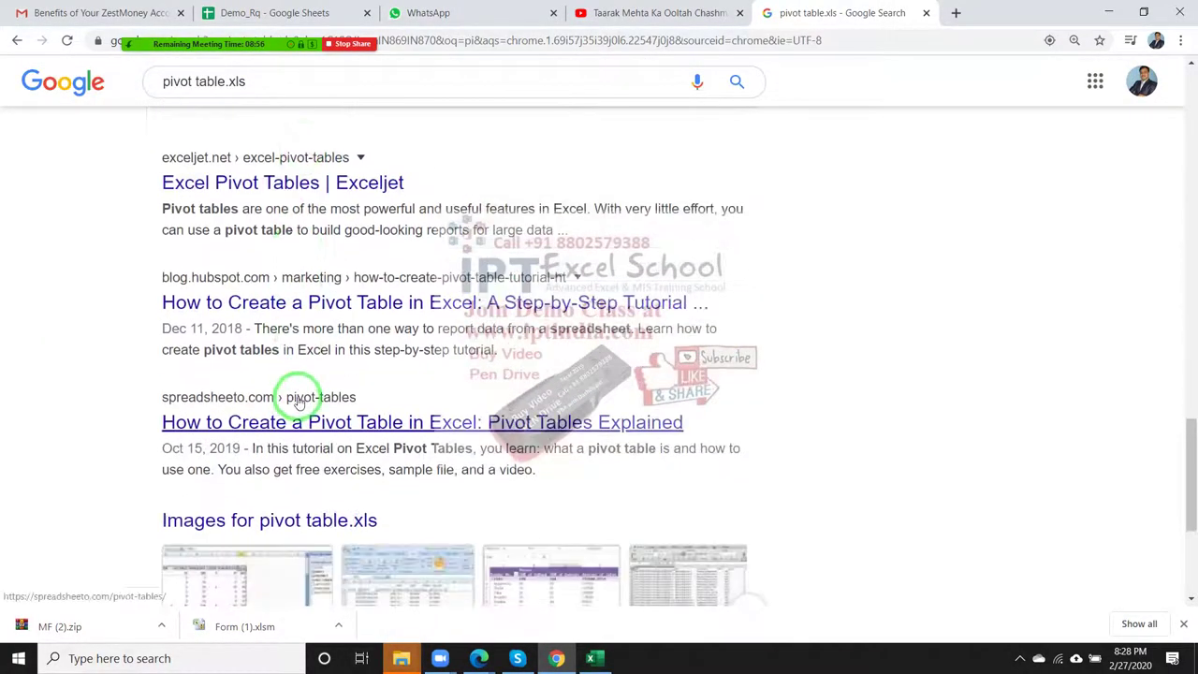
{"action": "scroll", "coordinate": [369, 514], "scroll_direction": "down", "scroll_amount": 2}
{"action": "scroll", "coordinate": [371, 521], "scroll_direction": "down", "scroll_amount": 2}
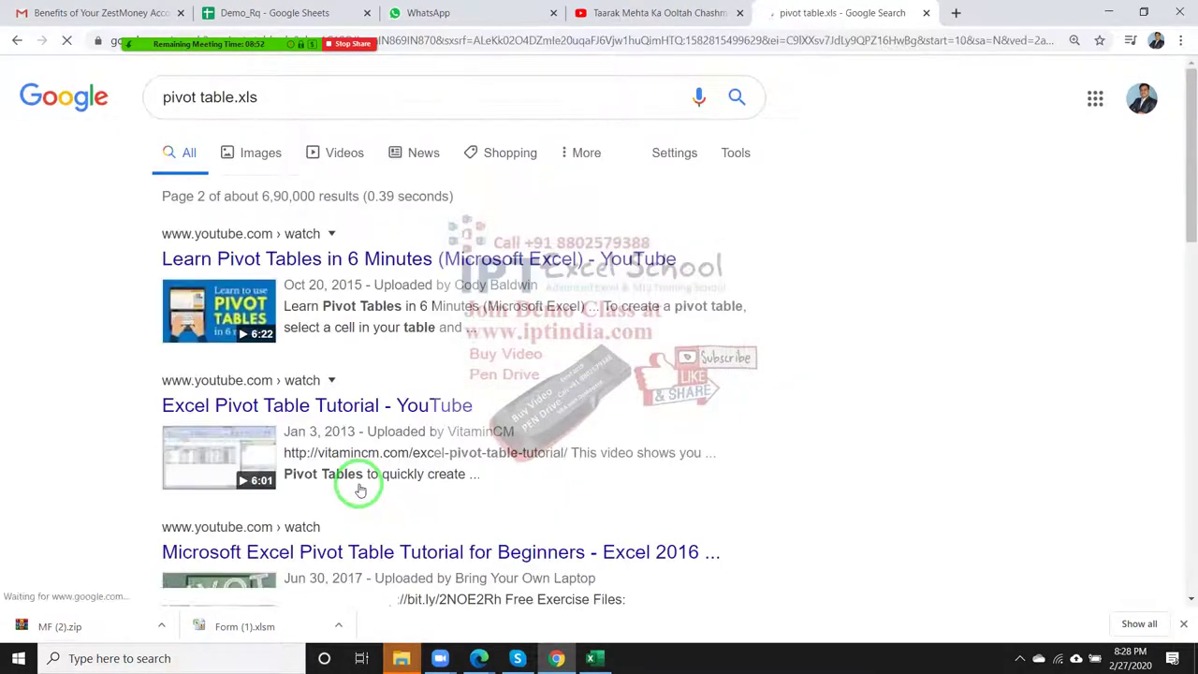
{"action": "scroll", "coordinate": [494, 321], "scroll_direction": "down", "scroll_amount": 1}
{"action": "scroll", "coordinate": [493, 323], "scroll_direction": "down", "scroll_amount": 4}
{"action": "scroll", "coordinate": [494, 327], "scroll_direction": "down", "scroll_amount": 2}
{"action": "scroll", "coordinate": [492, 330], "scroll_direction": "down", "scroll_amount": 2}
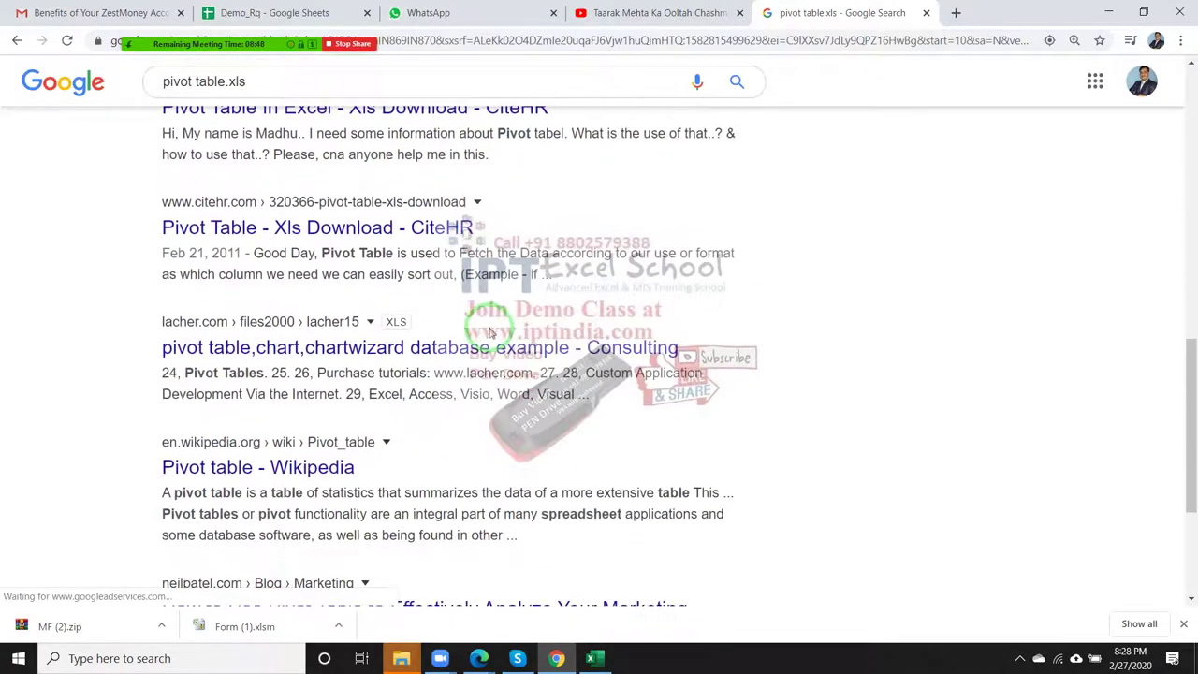
{"action": "scroll", "coordinate": [489, 332], "scroll_direction": "down", "scroll_amount": 1}
{"action": "scroll", "coordinate": [488, 332], "scroll_direction": "down", "scroll_amount": 2}
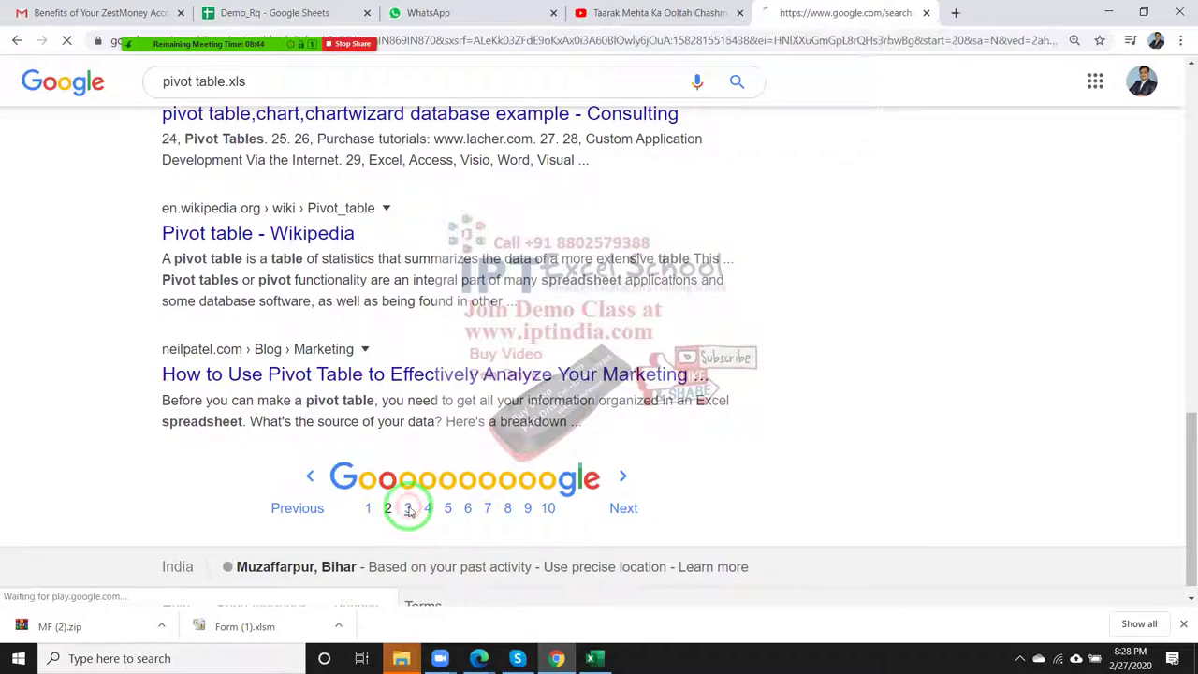
{"action": "scroll", "coordinate": [419, 483], "scroll_direction": "down", "scroll_amount": 1}
{"action": "scroll", "coordinate": [420, 482], "scroll_direction": "down", "scroll_amount": 2}
{"action": "scroll", "coordinate": [419, 482], "scroll_direction": "down", "scroll_amount": 1}
{"action": "scroll", "coordinate": [421, 475], "scroll_direction": "down", "scroll_amount": 2}
{"action": "scroll", "coordinate": [422, 475], "scroll_direction": "down", "scroll_amount": 2}
{"action": "scroll", "coordinate": [421, 478], "scroll_direction": "down", "scroll_amount": 1}
{"action": "scroll", "coordinate": [421, 485], "scroll_direction": "down", "scroll_amount": 1}
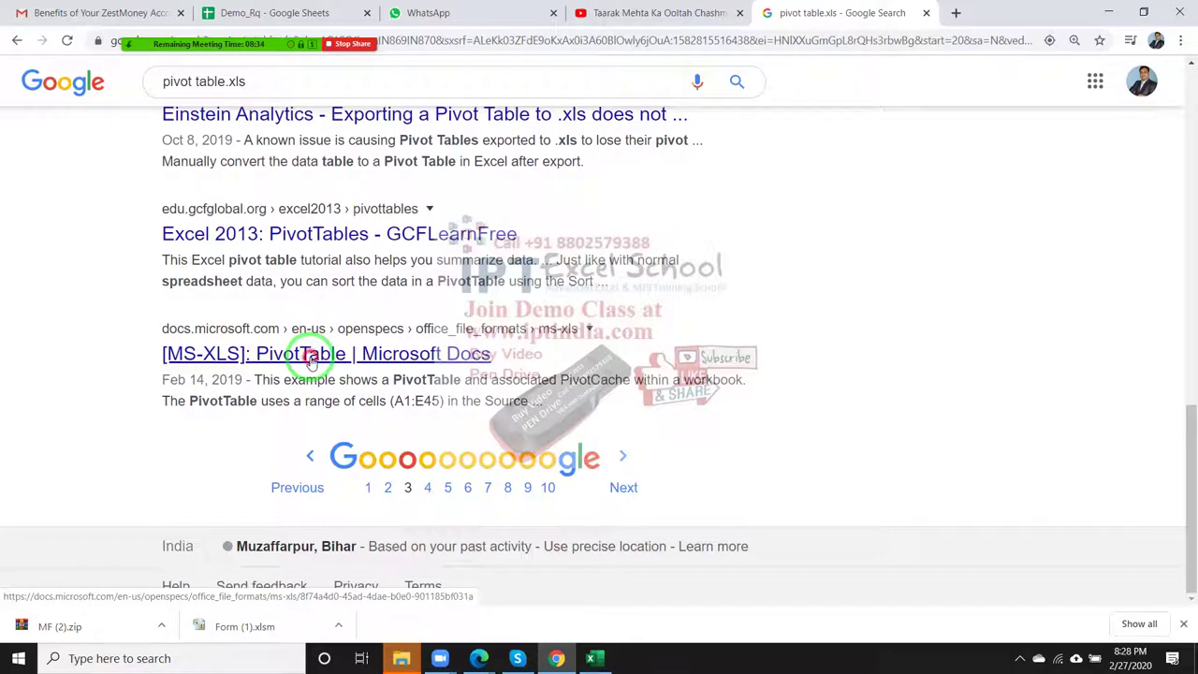
Step: View the Microsoft Docs MS-XLS PivotTable article, return, and go to results page 4
{"action": "left_click", "coordinate": [310, 360]}
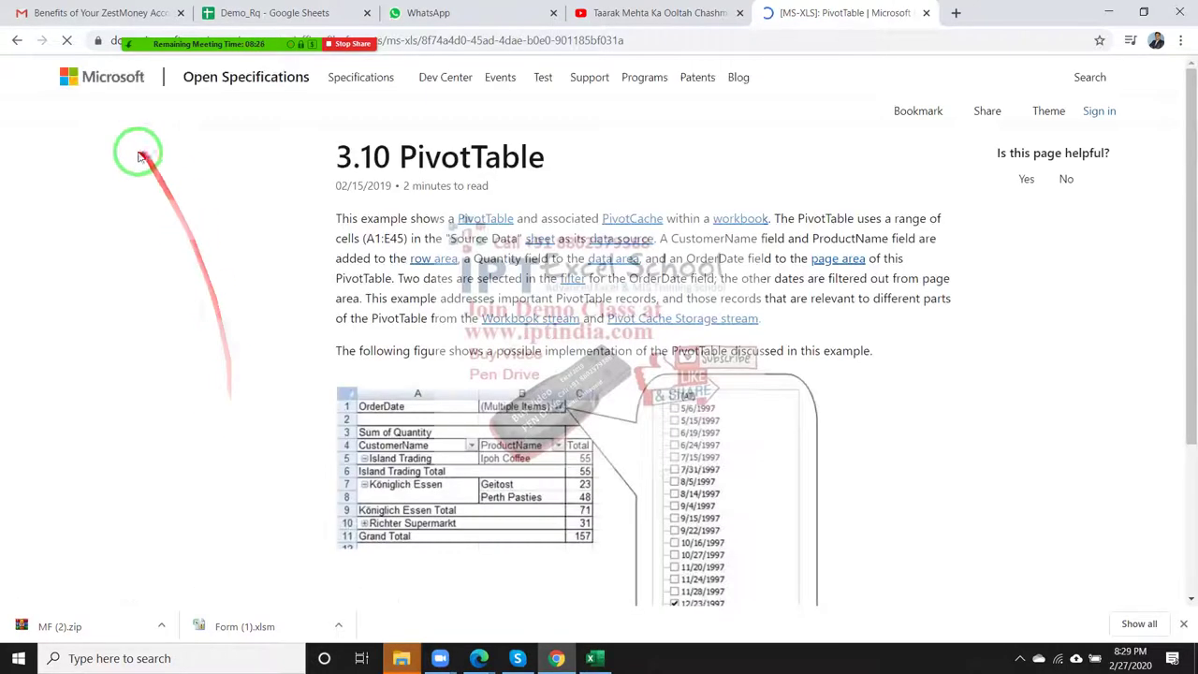
{"action": "left_click", "coordinate": [17, 43]}
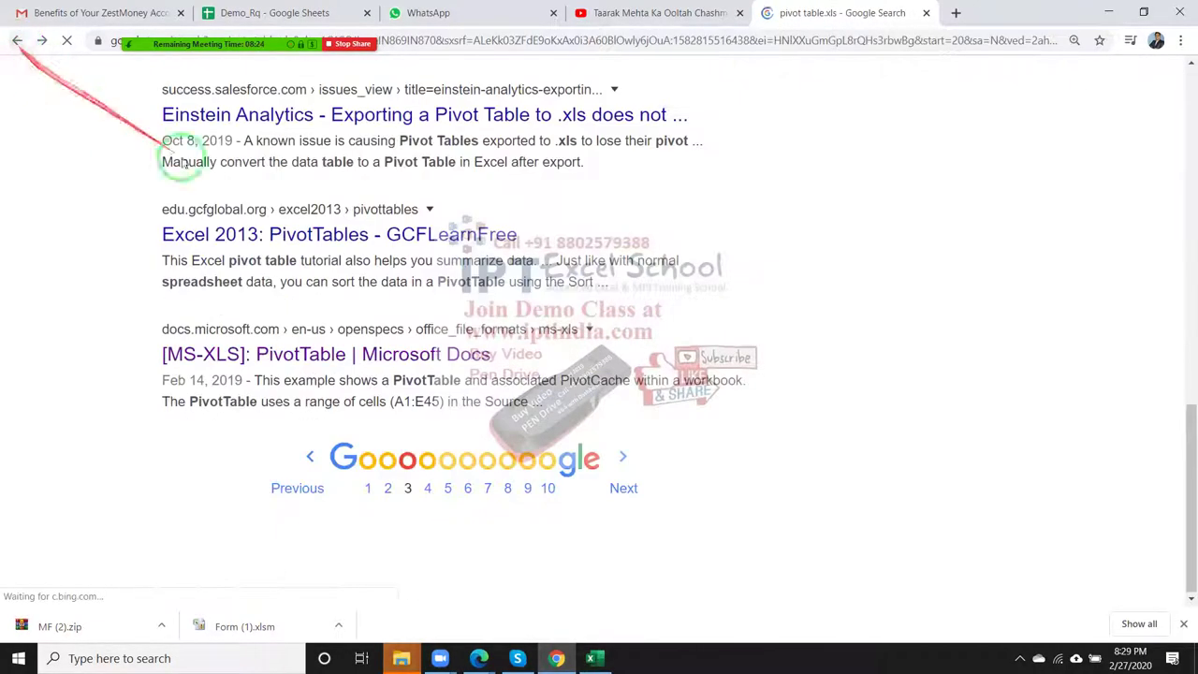
{"action": "scroll", "coordinate": [288, 294], "scroll_direction": "up", "scroll_amount": 2}
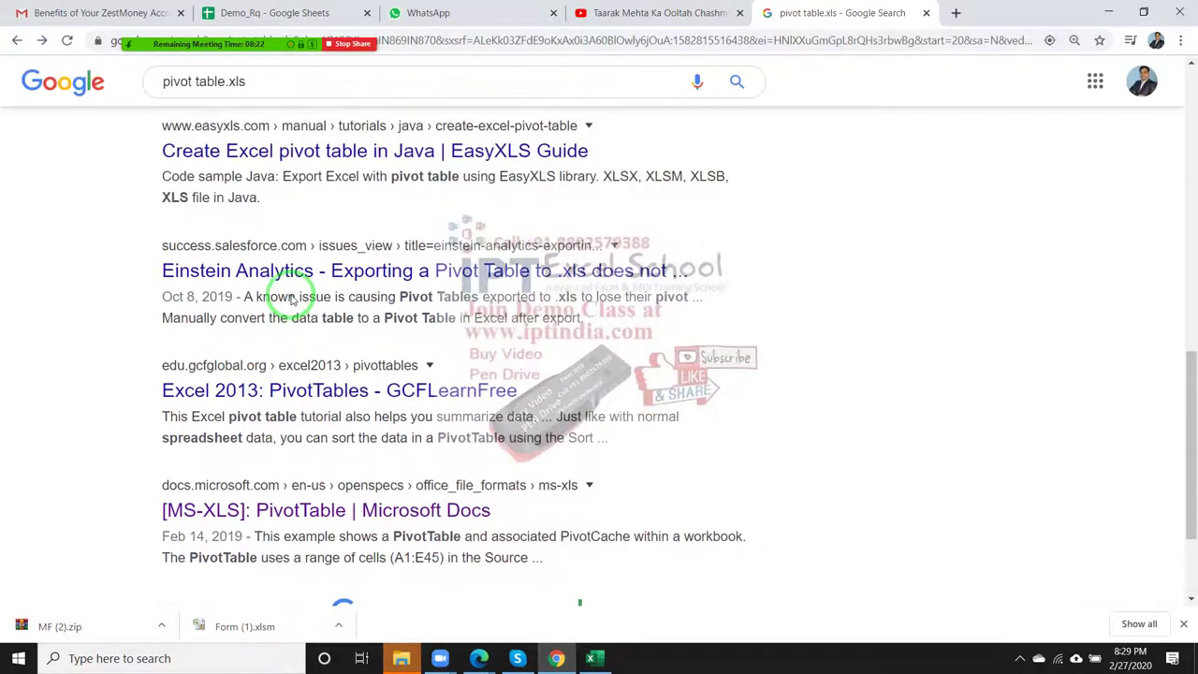
{"action": "scroll", "coordinate": [290, 298], "scroll_direction": "up", "scroll_amount": 2}
{"action": "scroll", "coordinate": [290, 299], "scroll_direction": "up", "scroll_amount": 1}
{"action": "scroll", "coordinate": [290, 300], "scroll_direction": "up", "scroll_amount": 2}
{"action": "scroll", "coordinate": [290, 300], "scroll_direction": "up", "scroll_amount": 1}
{"action": "scroll", "coordinate": [292, 300], "scroll_direction": "up", "scroll_amount": 2}
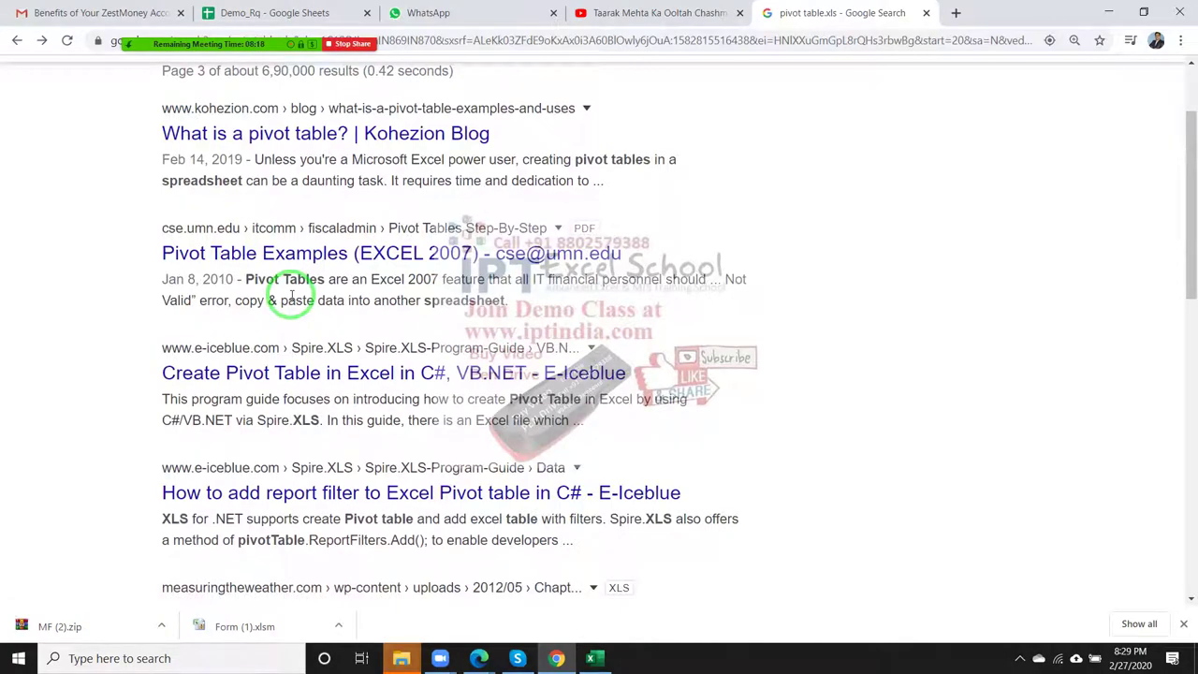
{"action": "scroll", "coordinate": [292, 298], "scroll_direction": "up", "scroll_amount": 2}
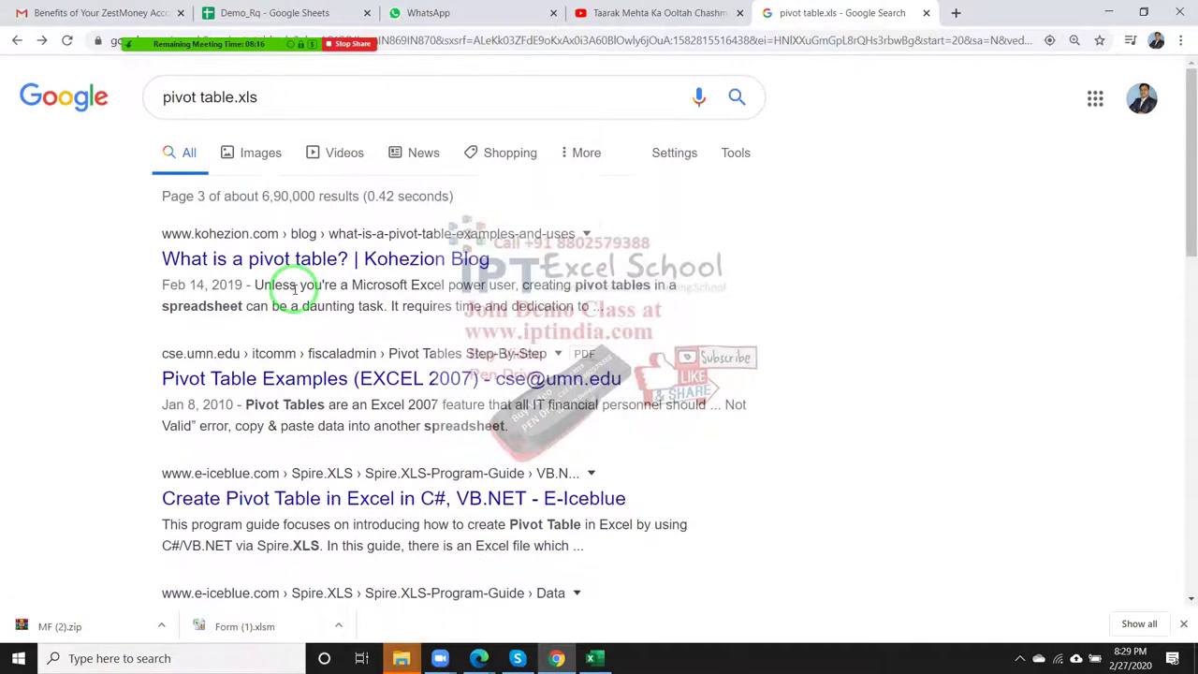
{"action": "scroll", "coordinate": [295, 291], "scroll_direction": "down", "scroll_amount": 8}
{"action": "scroll", "coordinate": [295, 293], "scroll_direction": "down", "scroll_amount": 2}
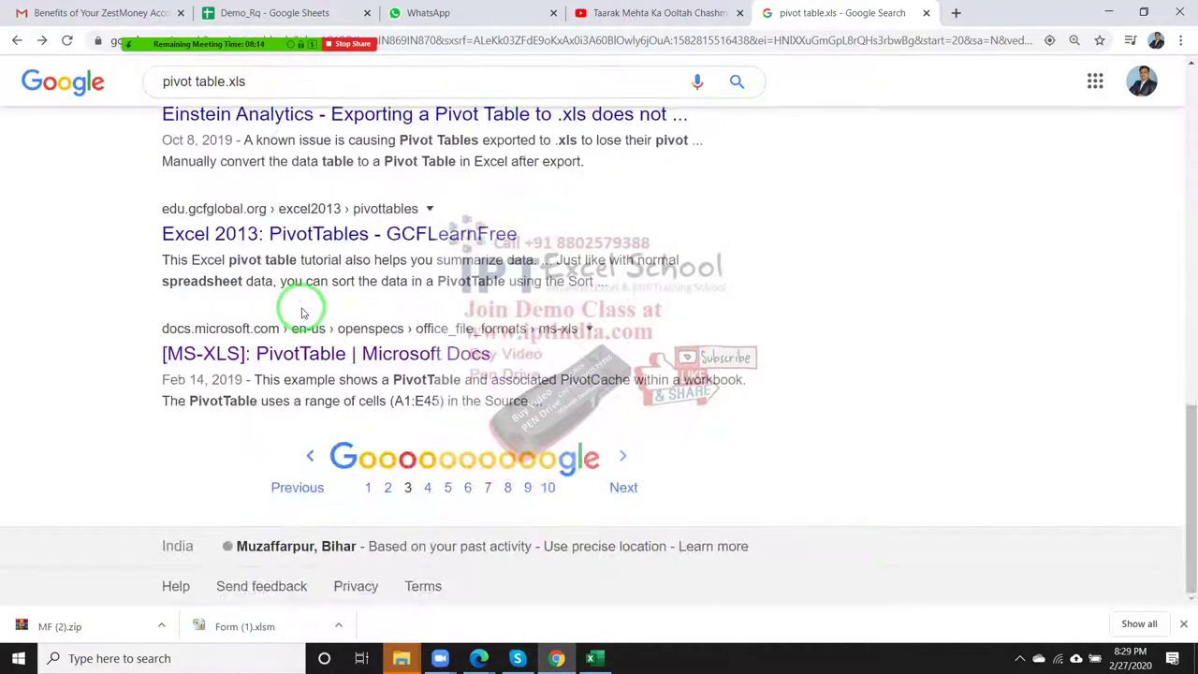
{"action": "left_click", "coordinate": [426, 488]}
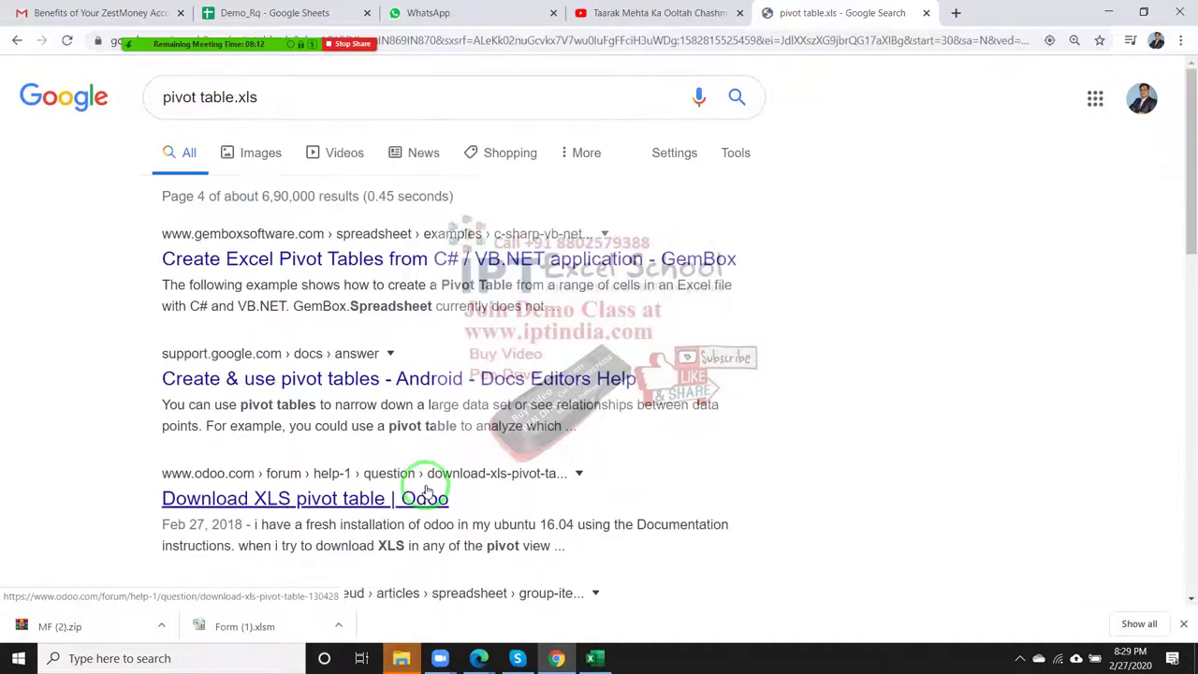
Step: Scroll through the page 4 search results
{"action": "scroll", "coordinate": [418, 457], "scroll_direction": "down", "scroll_amount": 2}
{"action": "scroll", "coordinate": [450, 453], "scroll_direction": "down", "scroll_amount": 2}
{"action": "scroll", "coordinate": [496, 448], "scroll_direction": "down", "scroll_amount": 3}
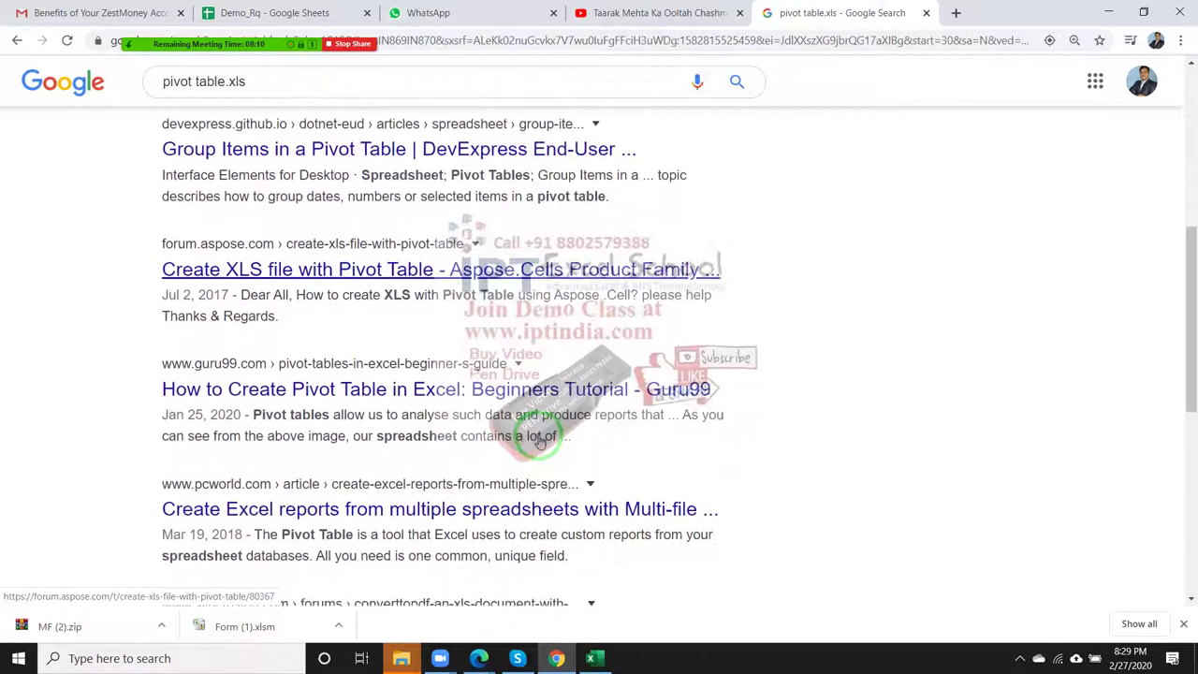
{"action": "scroll", "coordinate": [541, 440], "scroll_direction": "down", "scroll_amount": 2}
{"action": "scroll", "coordinate": [540, 442], "scroll_direction": "down", "scroll_amount": 2}
{"action": "scroll", "coordinate": [540, 440], "scroll_direction": "down", "scroll_amount": 2}
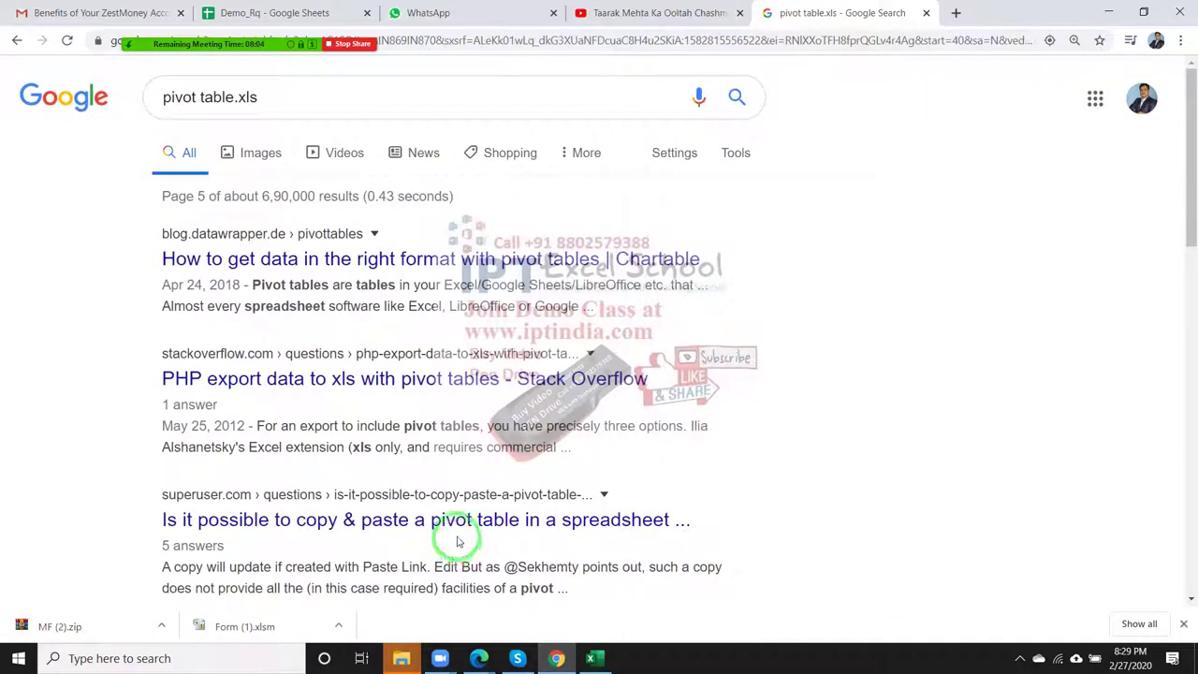
{"action": "scroll", "coordinate": [458, 541], "scroll_direction": "down", "scroll_amount": 4}
{"action": "scroll", "coordinate": [458, 542], "scroll_direction": "down", "scroll_amount": 3}
{"action": "scroll", "coordinate": [457, 541], "scroll_direction": "down", "scroll_amount": 2}
{"action": "scroll", "coordinate": [458, 541], "scroll_direction": "down", "scroll_amount": 4}
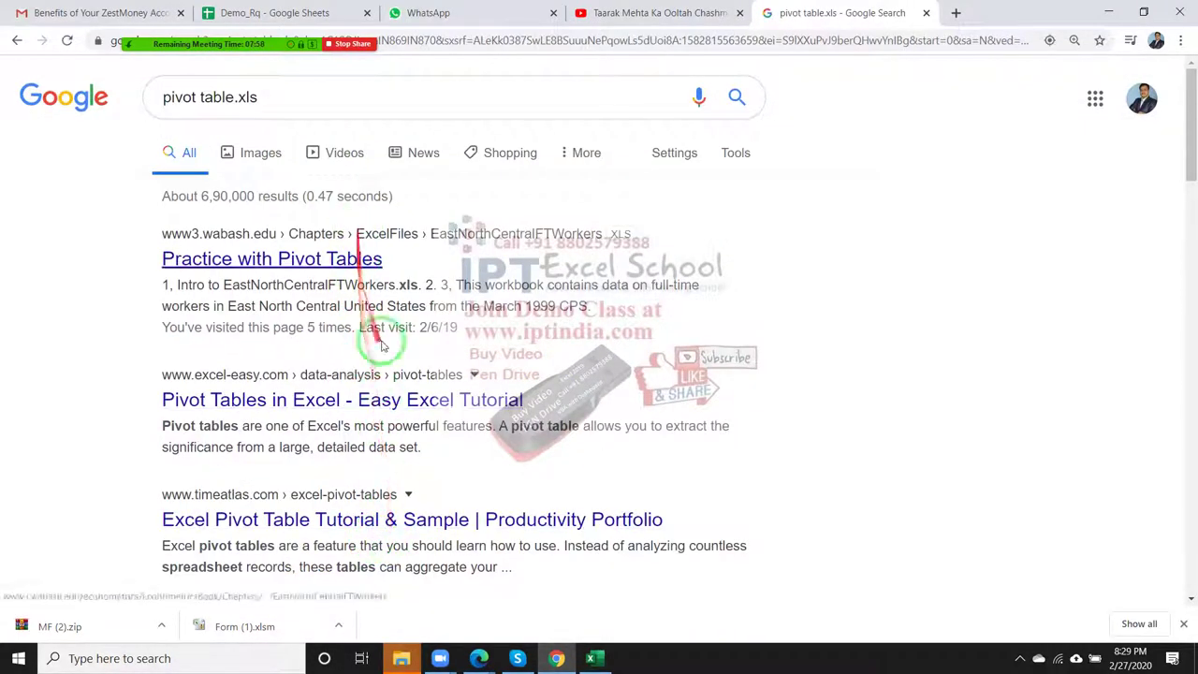
{"action": "scroll", "coordinate": [467, 362], "scroll_direction": "down", "scroll_amount": 2}
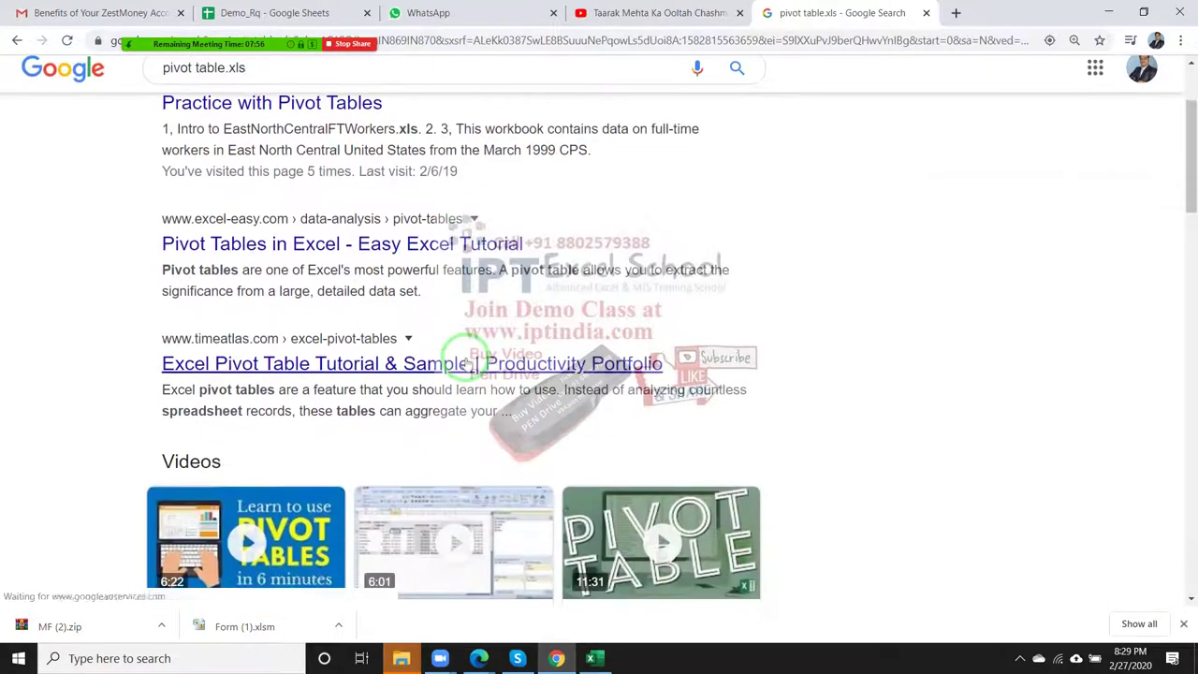
{"action": "scroll", "coordinate": [467, 362], "scroll_direction": "down", "scroll_amount": 2}
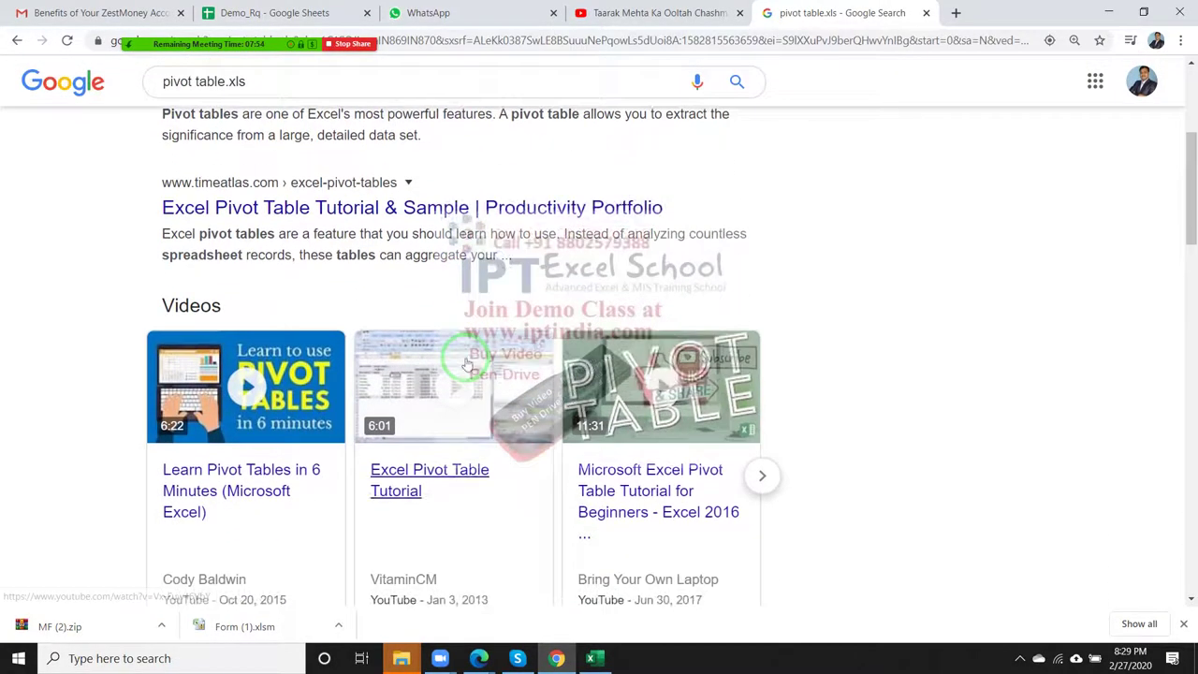
{"action": "scroll", "coordinate": [467, 365], "scroll_direction": "down", "scroll_amount": 1}
{"action": "scroll", "coordinate": [467, 365], "scroll_direction": "down", "scroll_amount": 2}
{"action": "scroll", "coordinate": [463, 370], "scroll_direction": "down", "scroll_amount": 3}
{"action": "scroll", "coordinate": [454, 379], "scroll_direction": "down", "scroll_amount": 1}
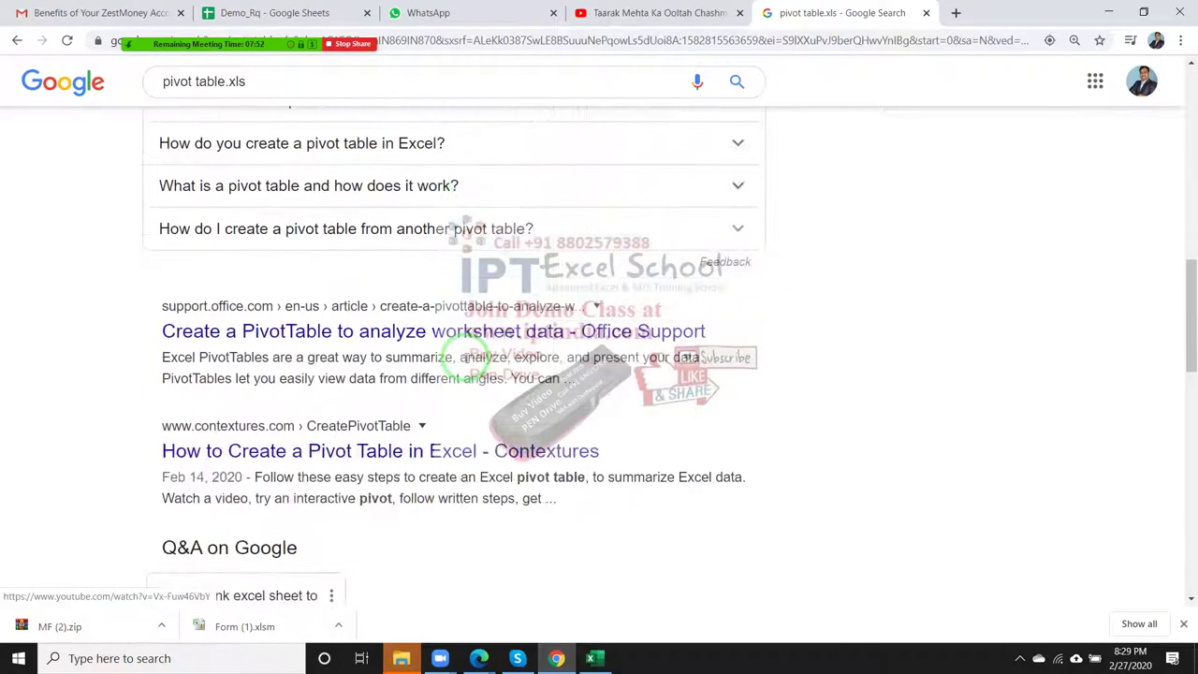
{"action": "scroll", "coordinate": [452, 382], "scroll_direction": "down", "scroll_amount": 2}
{"action": "scroll", "coordinate": [535, 394], "scroll_direction": "up", "scroll_amount": 1}
{"action": "scroll", "coordinate": [522, 387], "scroll_direction": "up", "scroll_amount": 6}
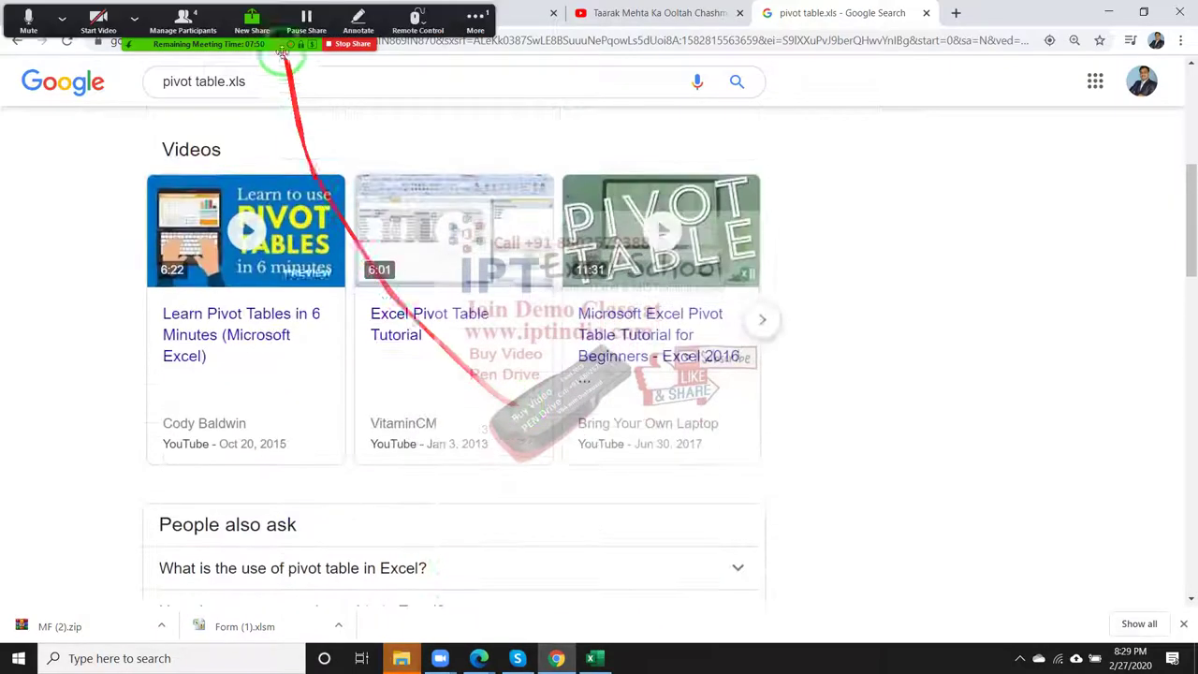
Step: Re-run the search as 'pivot table .xls' and select the whole query
{"action": "left_click", "coordinate": [225, 85]}
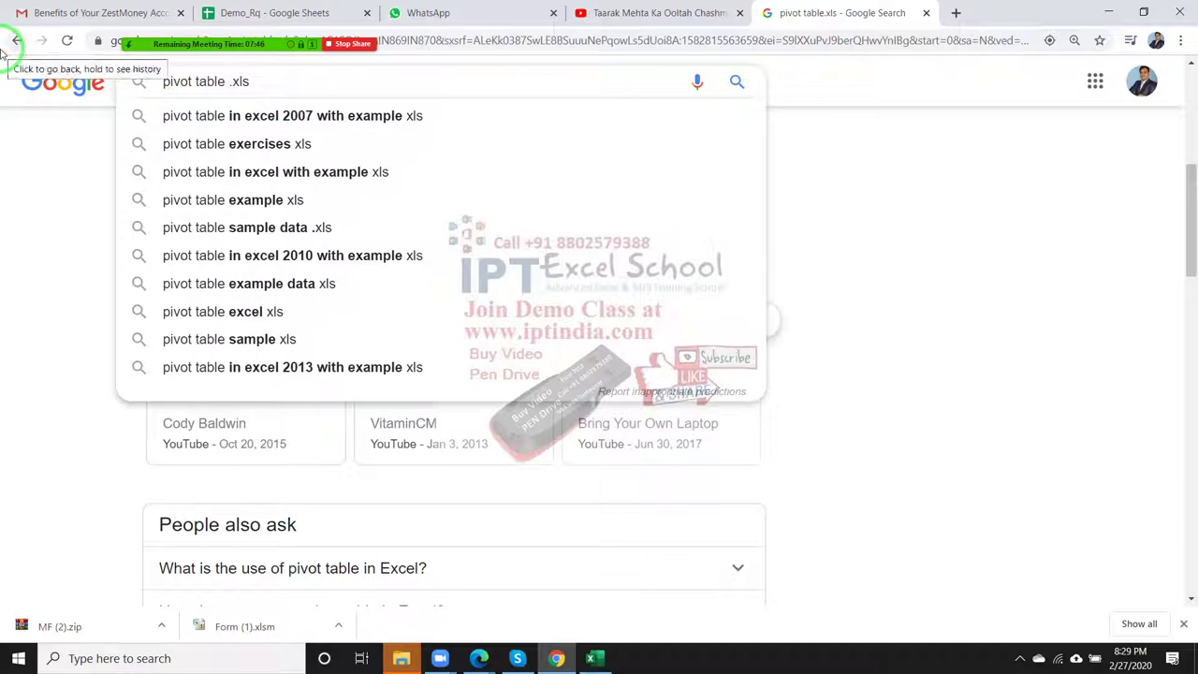
{"action": "key", "text": "Return"}
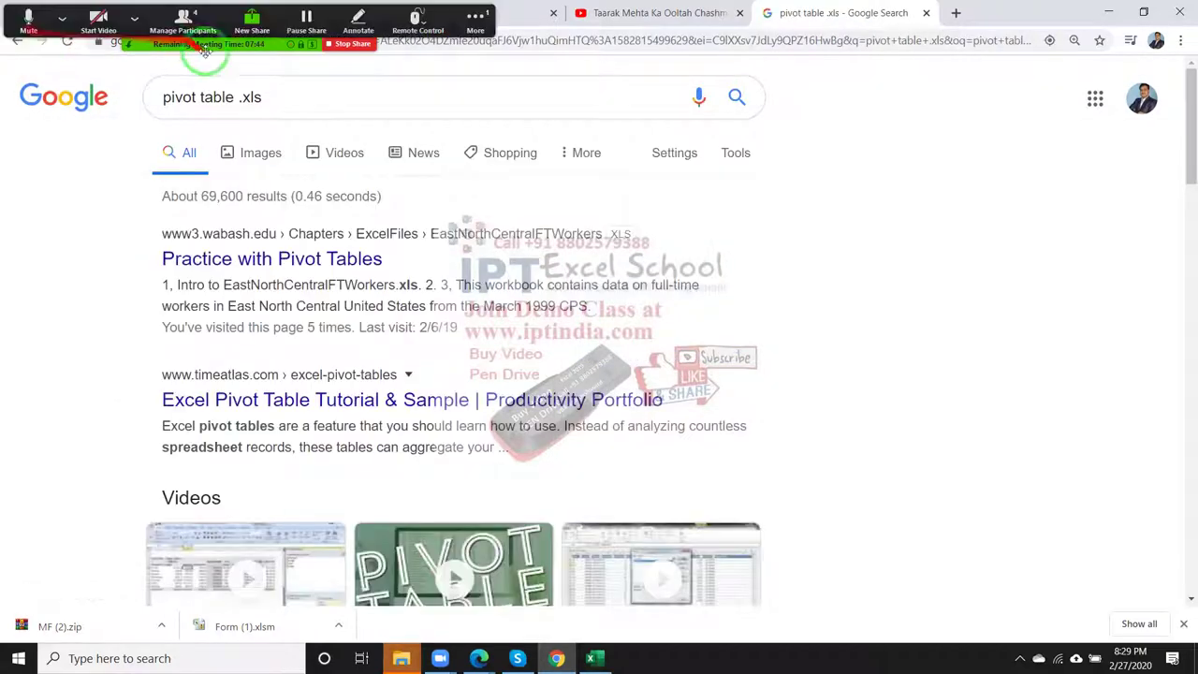
{"action": "left_click_drag", "start_coordinate": [321, 82], "coordinate": [82, 75]}
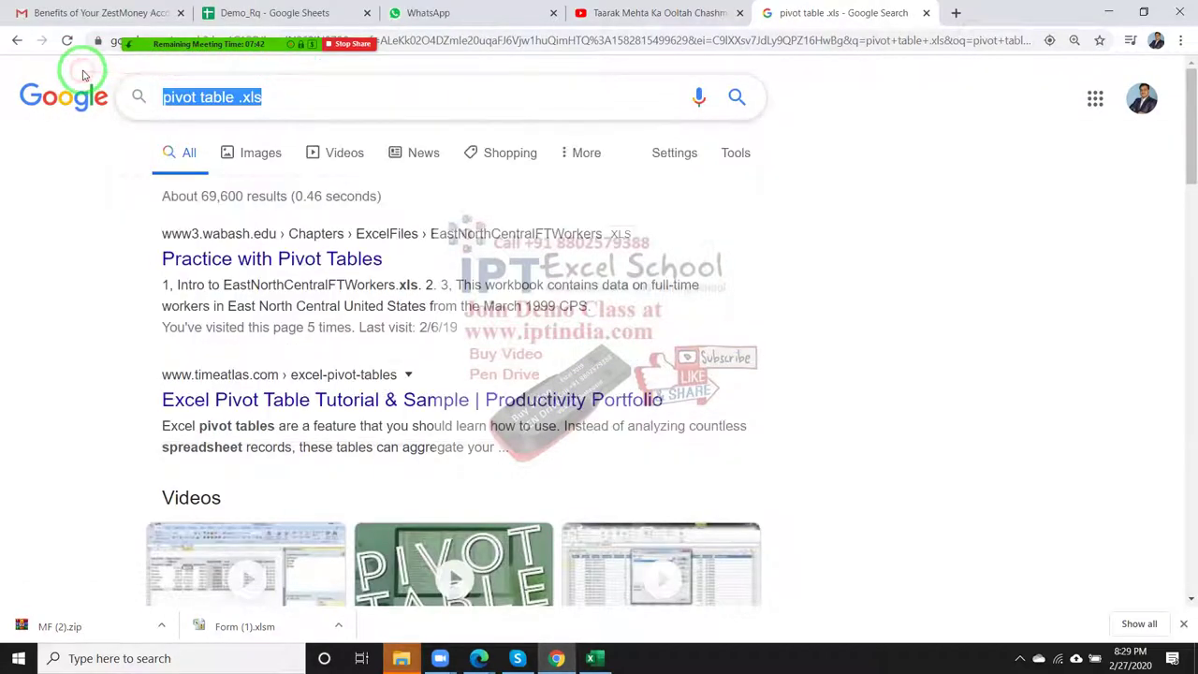
Step: Search for '*.xlsx' files and scroll through the results
{"action": "type", "text": "*."}
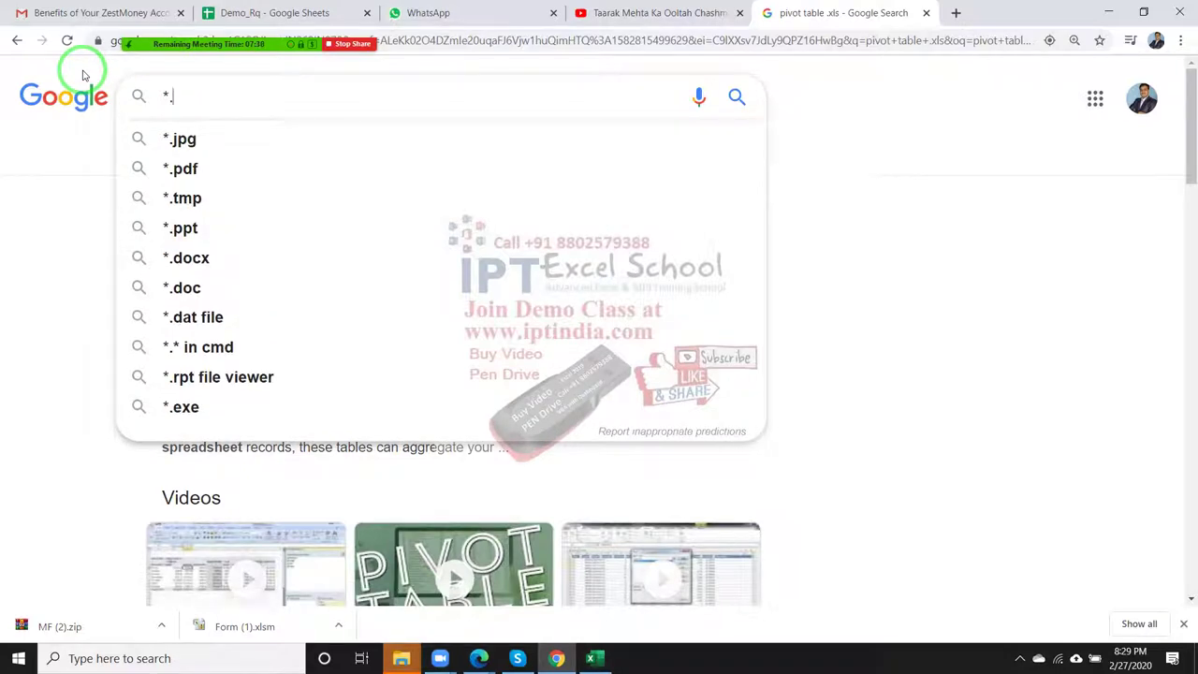
{"action": "type", "text": "xls"}
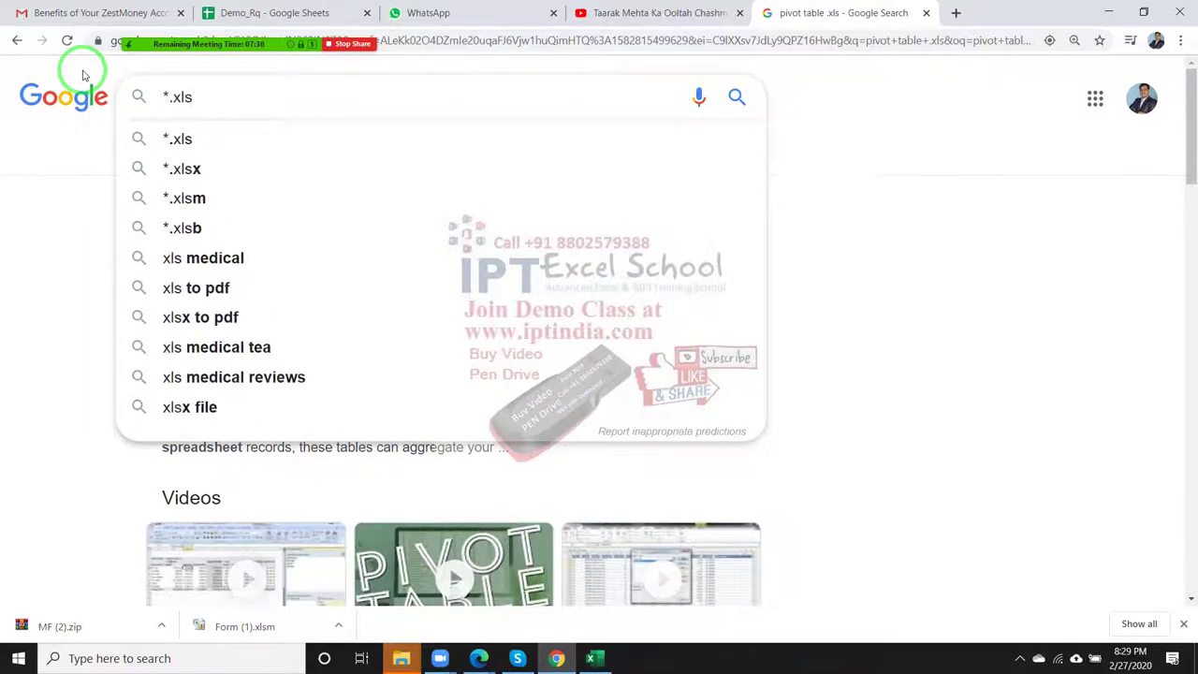
{"action": "type", "text": "x"}
{"action": "key", "text": "Return"}
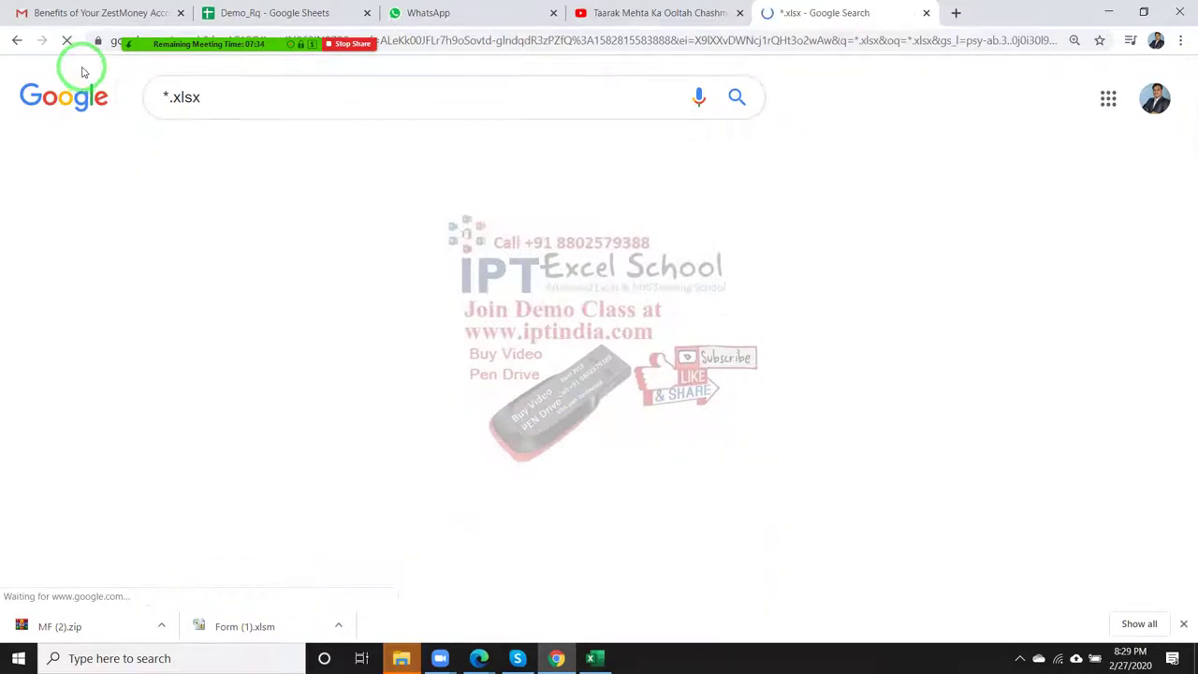
{"action": "scroll", "coordinate": [281, 421], "scroll_direction": "down", "scroll_amount": 1}
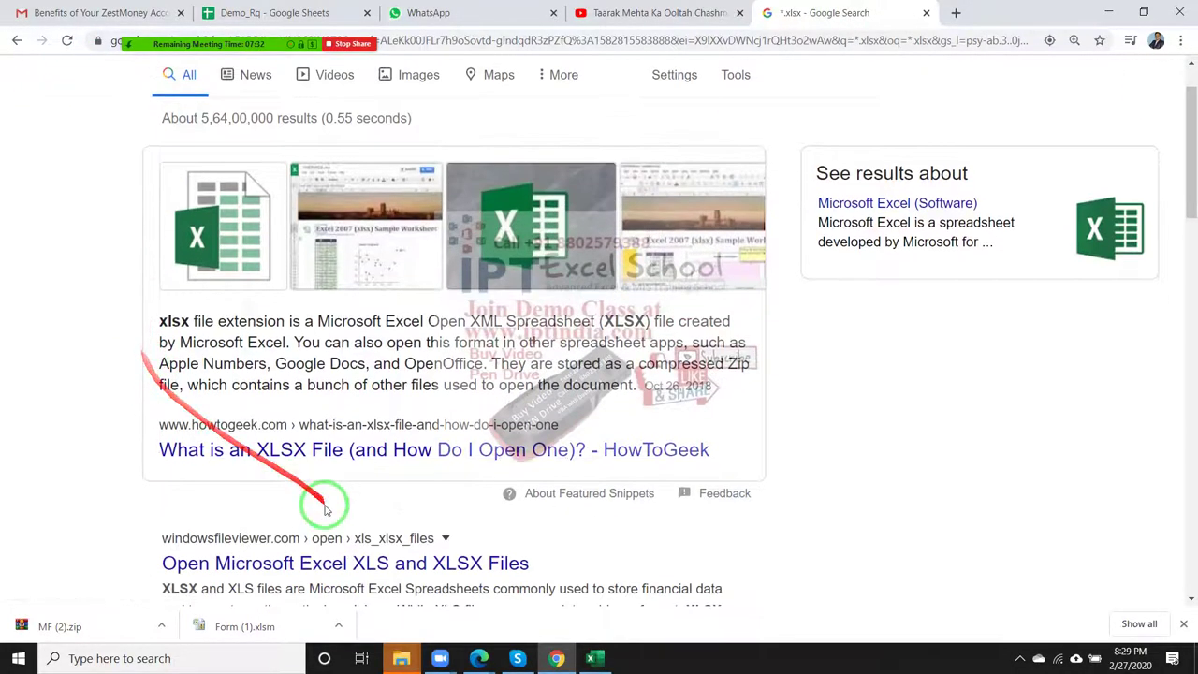
{"action": "scroll", "coordinate": [323, 506], "scroll_direction": "down", "scroll_amount": 3}
{"action": "scroll", "coordinate": [324, 512], "scroll_direction": "down", "scroll_amount": 3}
{"action": "scroll", "coordinate": [323, 513], "scroll_direction": "down", "scroll_amount": 3}
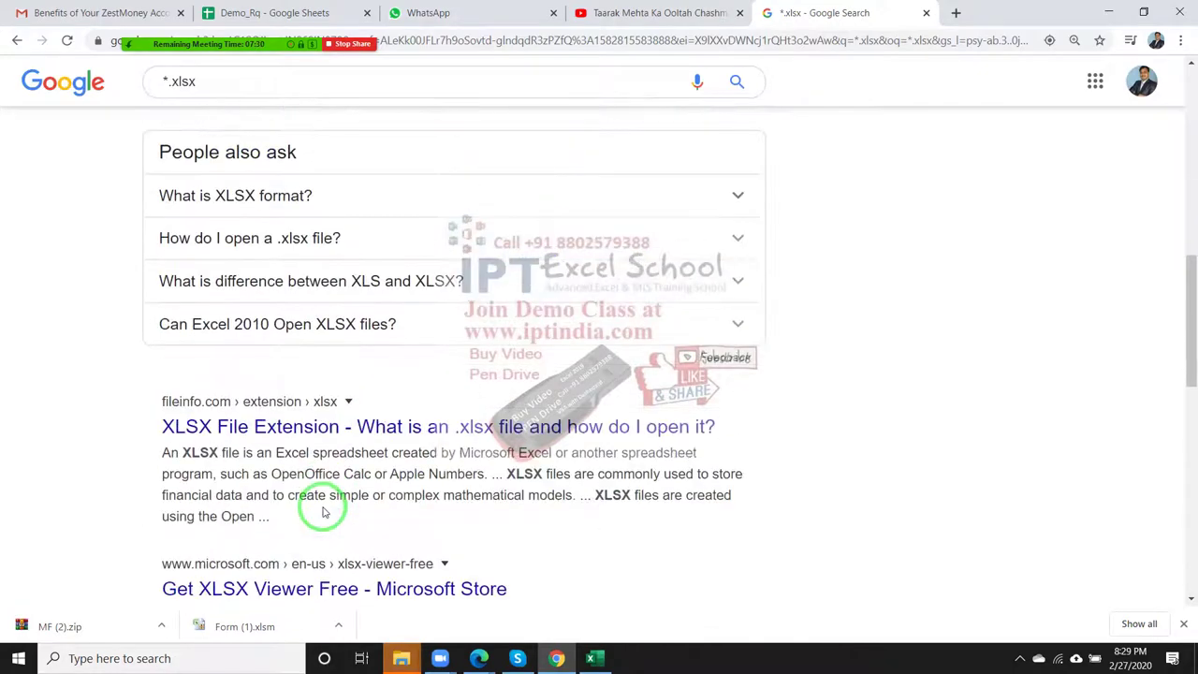
{"action": "scroll", "coordinate": [323, 513], "scroll_direction": "down", "scroll_amount": 1}
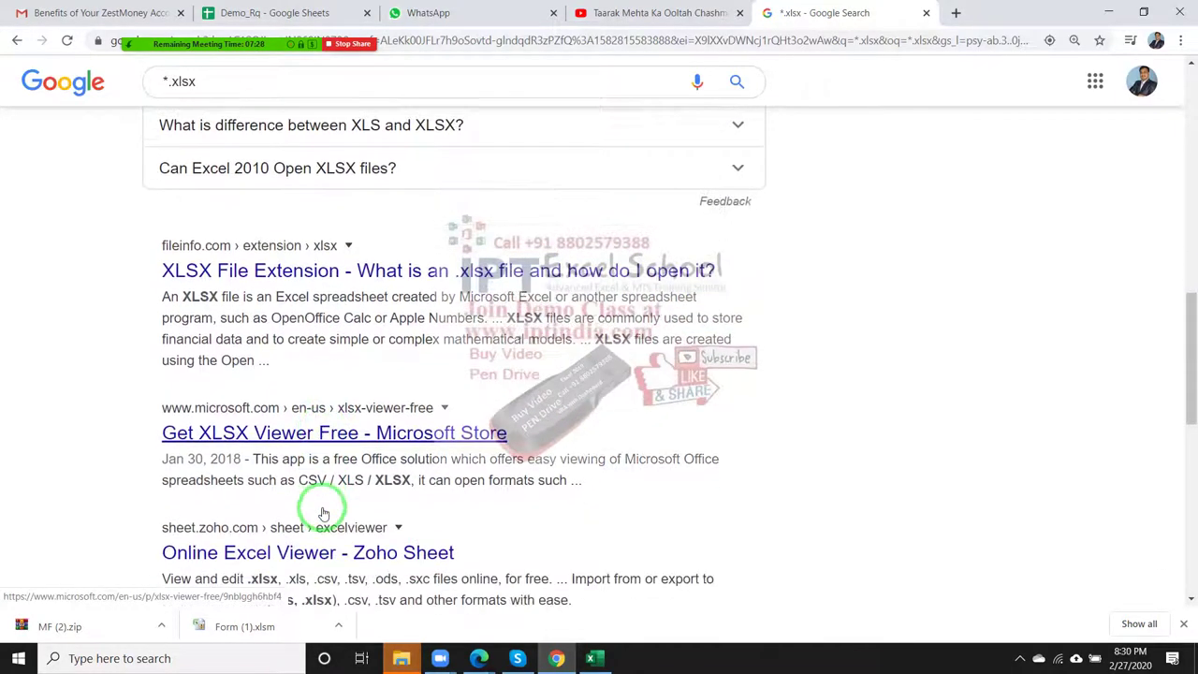
{"action": "scroll", "coordinate": [323, 512], "scroll_direction": "down", "scroll_amount": 1}
{"action": "scroll", "coordinate": [323, 512], "scroll_direction": "down", "scroll_amount": 3}
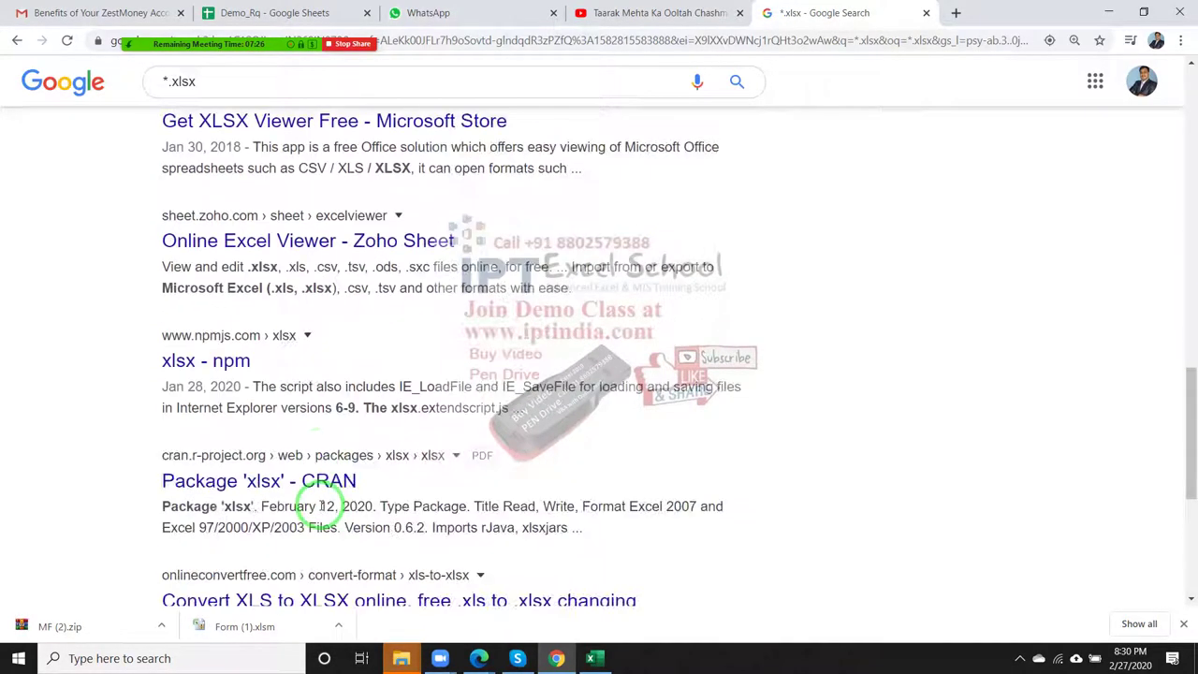
{"action": "scroll", "coordinate": [318, 503], "scroll_direction": "down", "scroll_amount": 2}
{"action": "scroll", "coordinate": [312, 505], "scroll_direction": "down", "scroll_amount": 1}
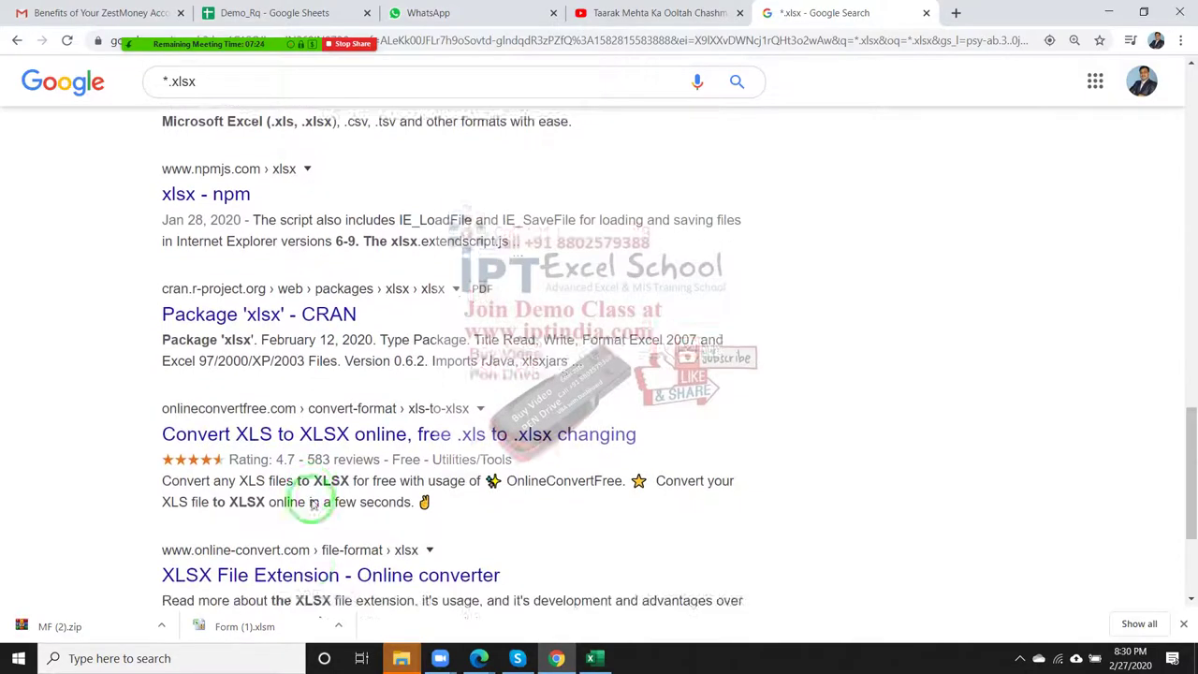
{"action": "scroll", "coordinate": [312, 505], "scroll_direction": "down", "scroll_amount": 2}
{"action": "scroll", "coordinate": [310, 419], "scroll_direction": "up", "scroll_amount": 6}
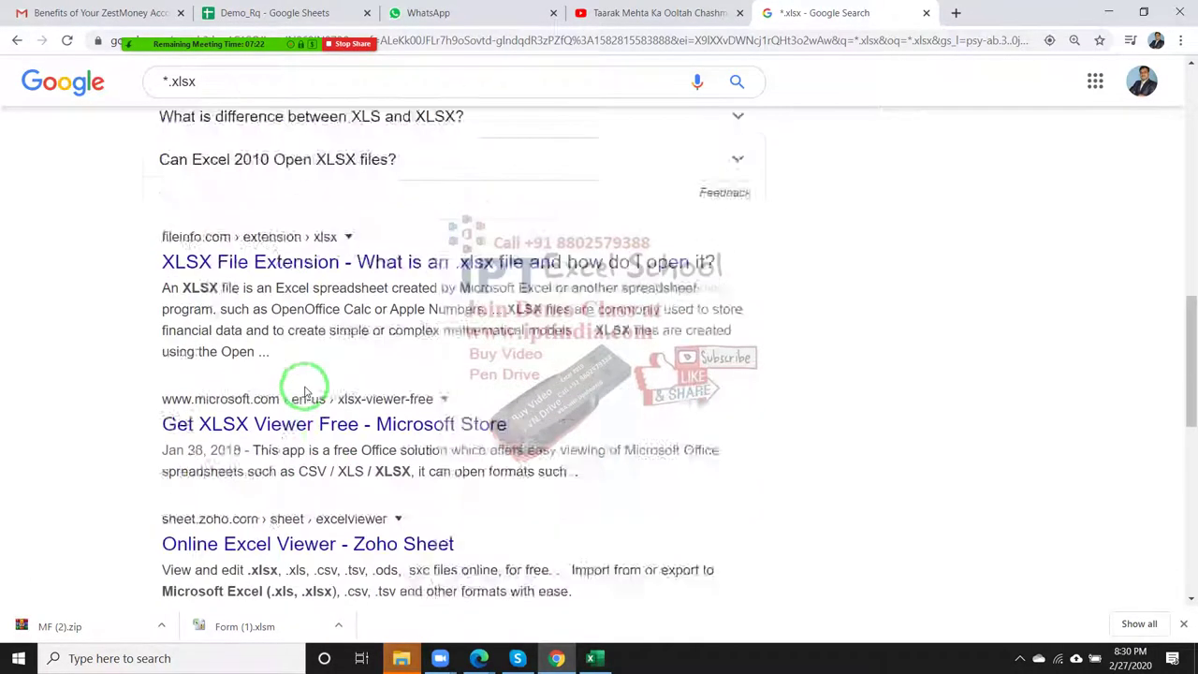
{"action": "scroll", "coordinate": [302, 388], "scroll_direction": "up", "scroll_amount": 3}
Step: Search Google for 'data.xls' and bring up link options on the data.world result
{"action": "triple_click", "coordinate": [193, 81]}
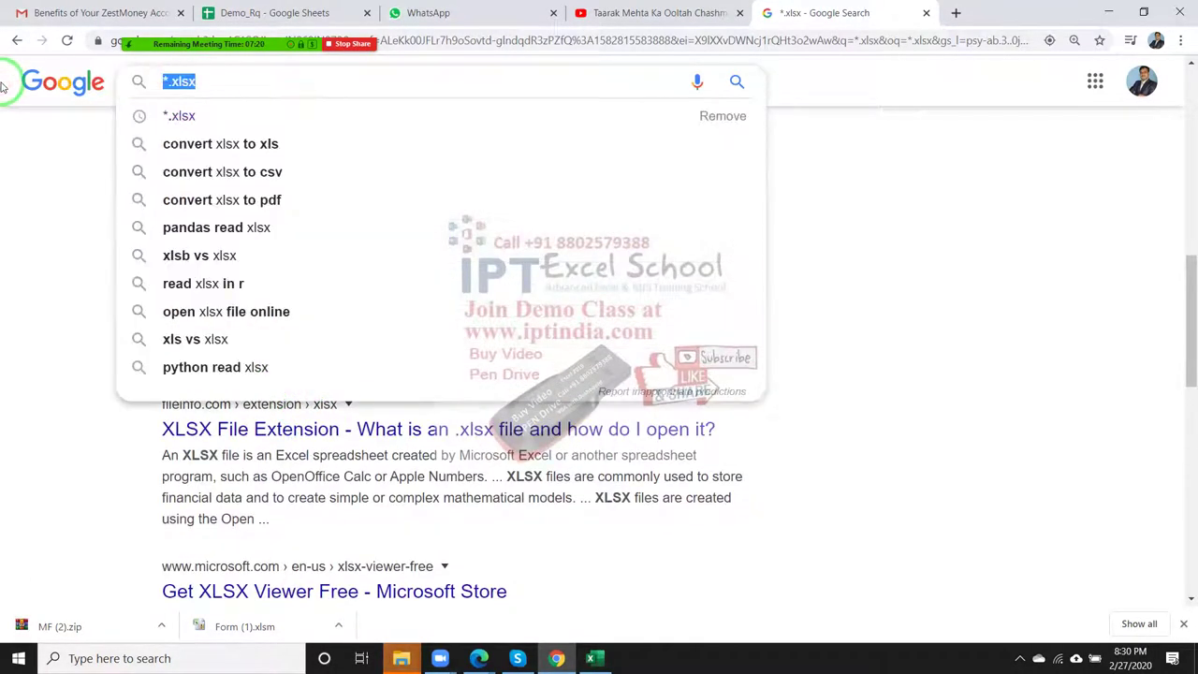
{"action": "type", "text": "data"}
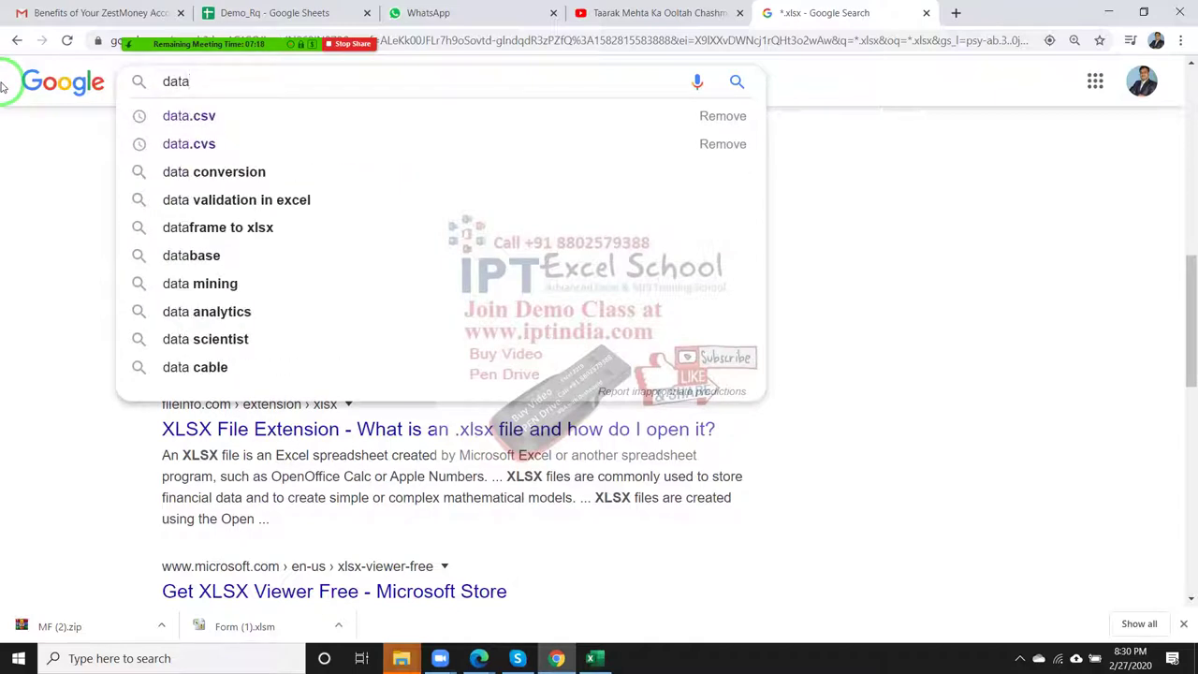
{"action": "type", "text": ".x"}
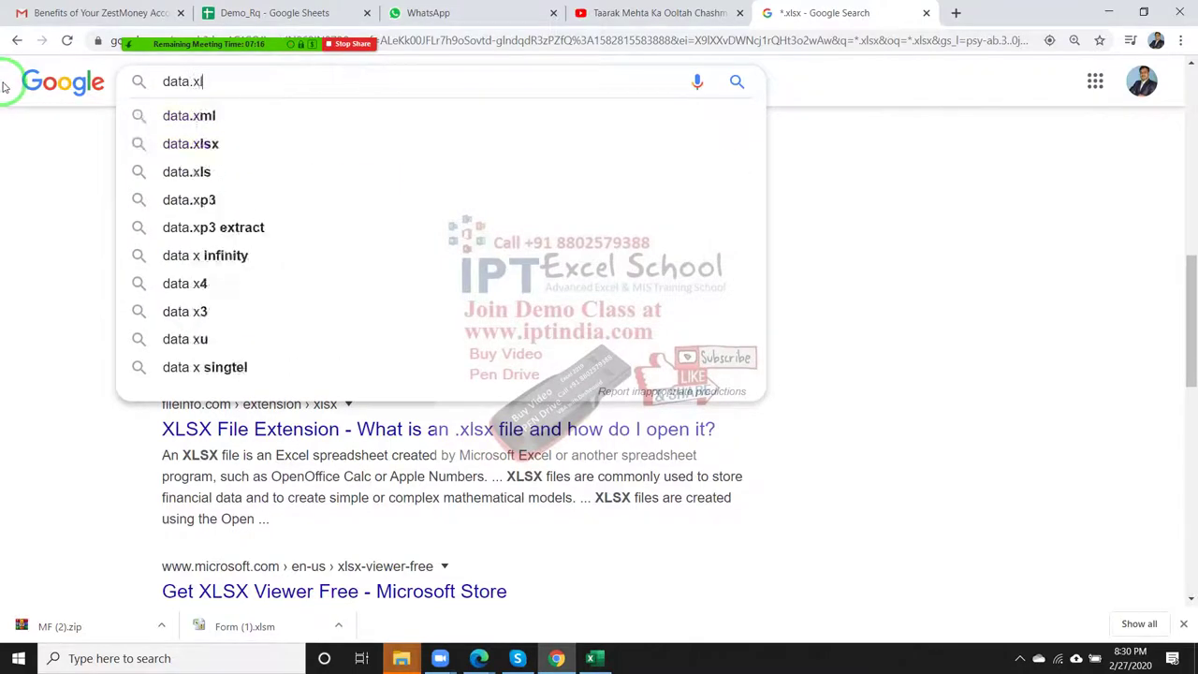
{"action": "type", "text": "ls"}
{"action": "key", "text": "Return"}
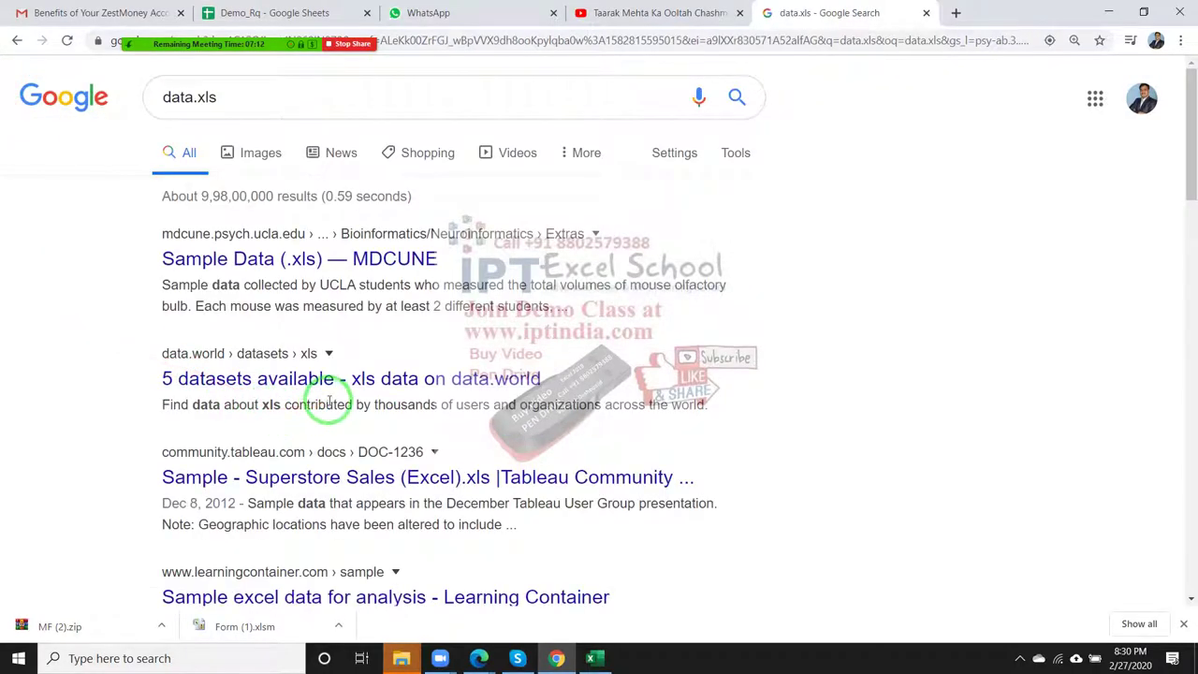
{"action": "right_click", "coordinate": [308, 391]}
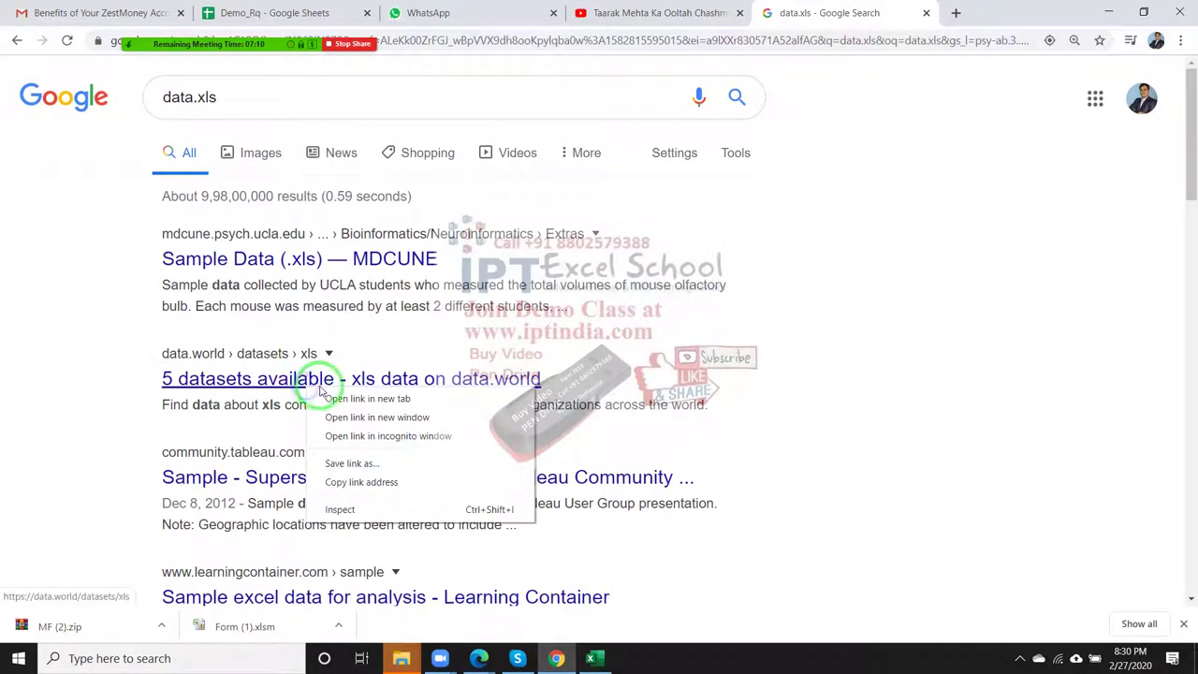
{"action": "left_click", "coordinate": [334, 397]}
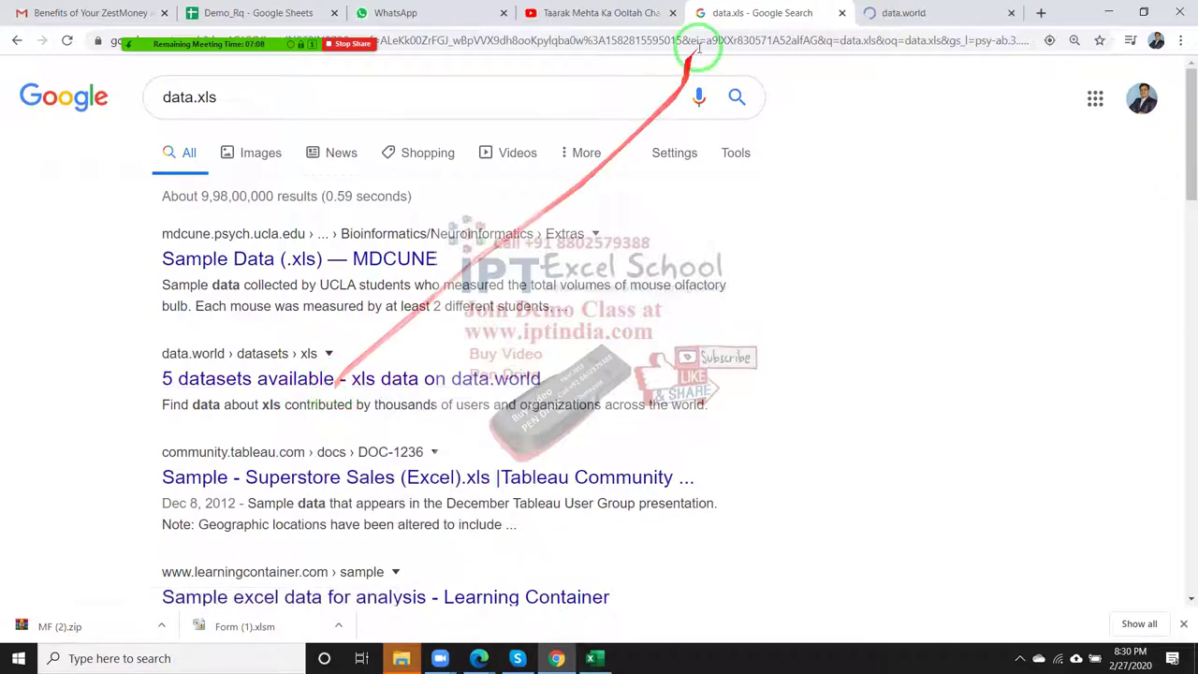
{"action": "left_click", "coordinate": [908, 13]}
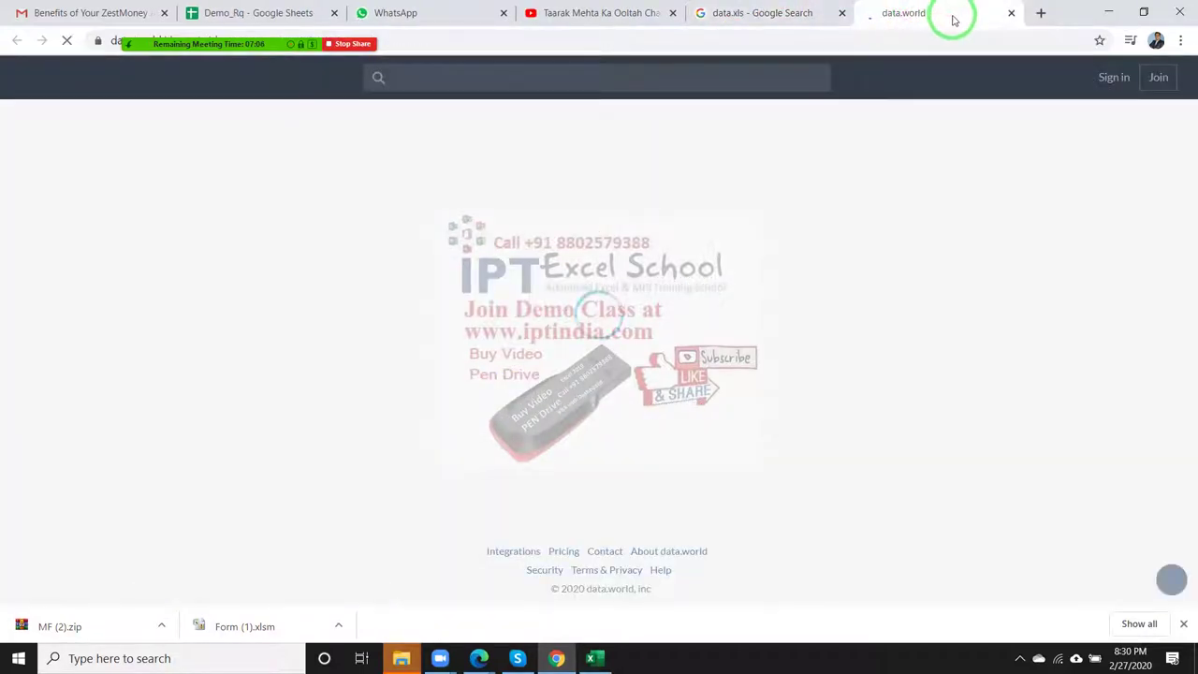
{"action": "left_click", "coordinate": [1012, 14]}
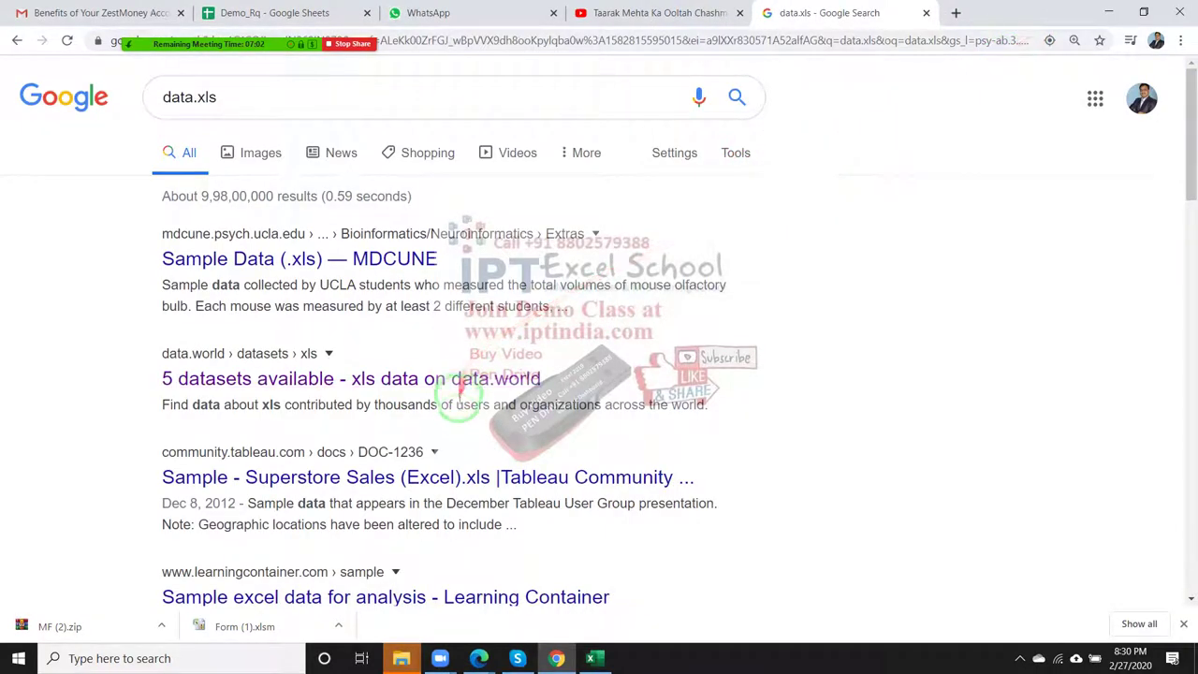
{"action": "scroll", "coordinate": [468, 374], "scroll_direction": "down", "scroll_amount": 1}
{"action": "left_click", "coordinate": [409, 184]}
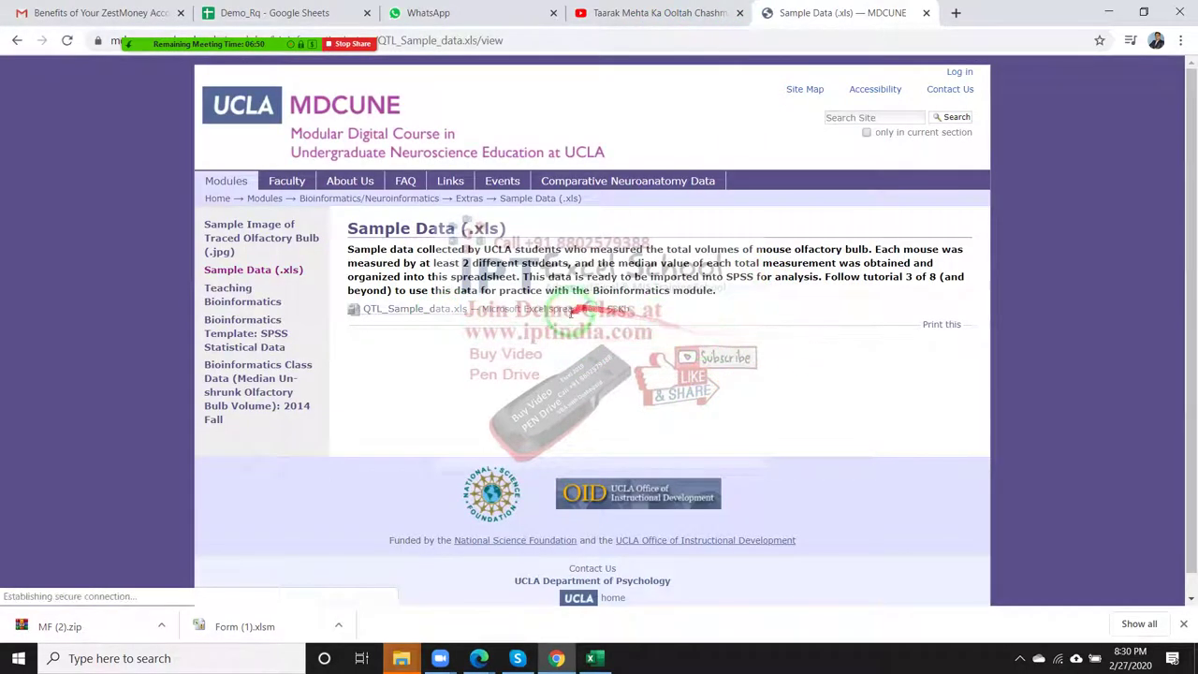
Step: Download QTL_Sample_data.xls from the MDCUNE Sample Data page and copy its link address
{"action": "left_click", "coordinate": [397, 314]}
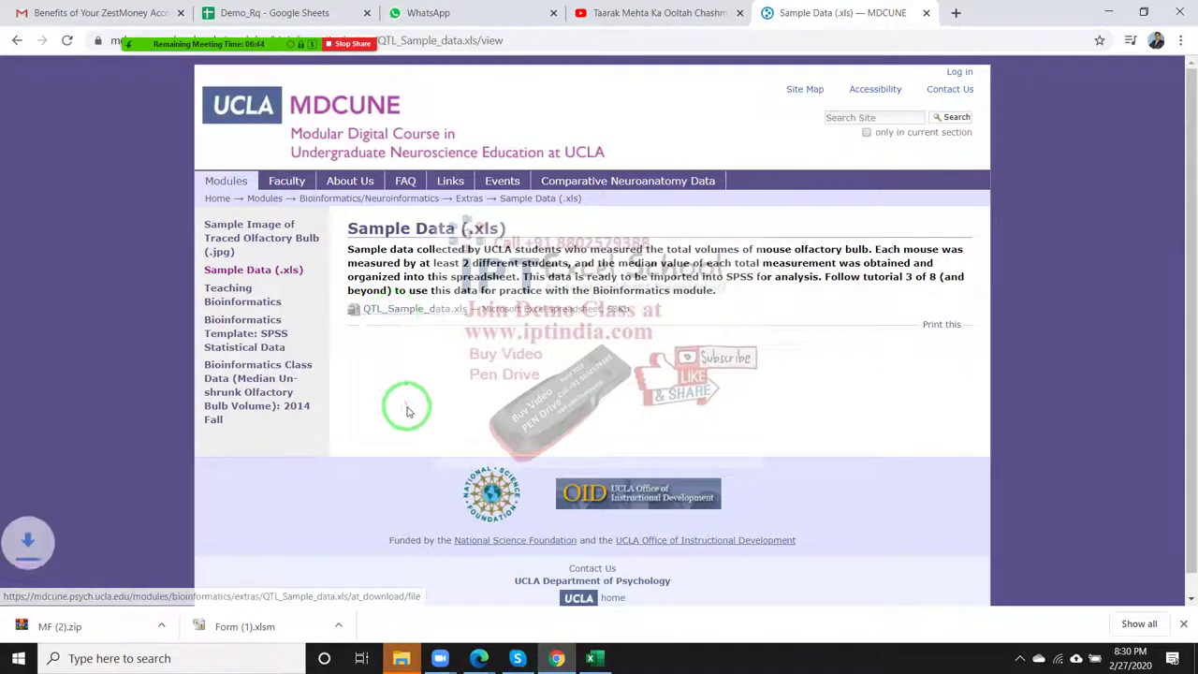
{"action": "left_click_drag", "start_coordinate": [153, 604], "coordinate": [384, 292]}
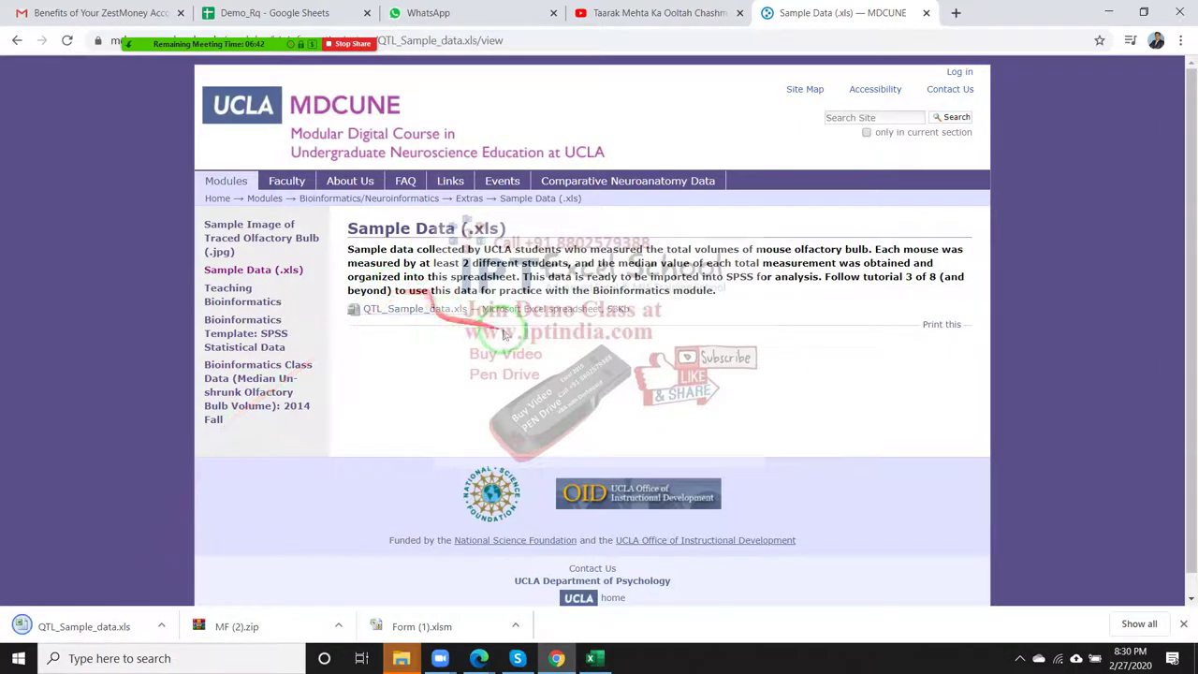
{"action": "right_click", "coordinate": [443, 311]}
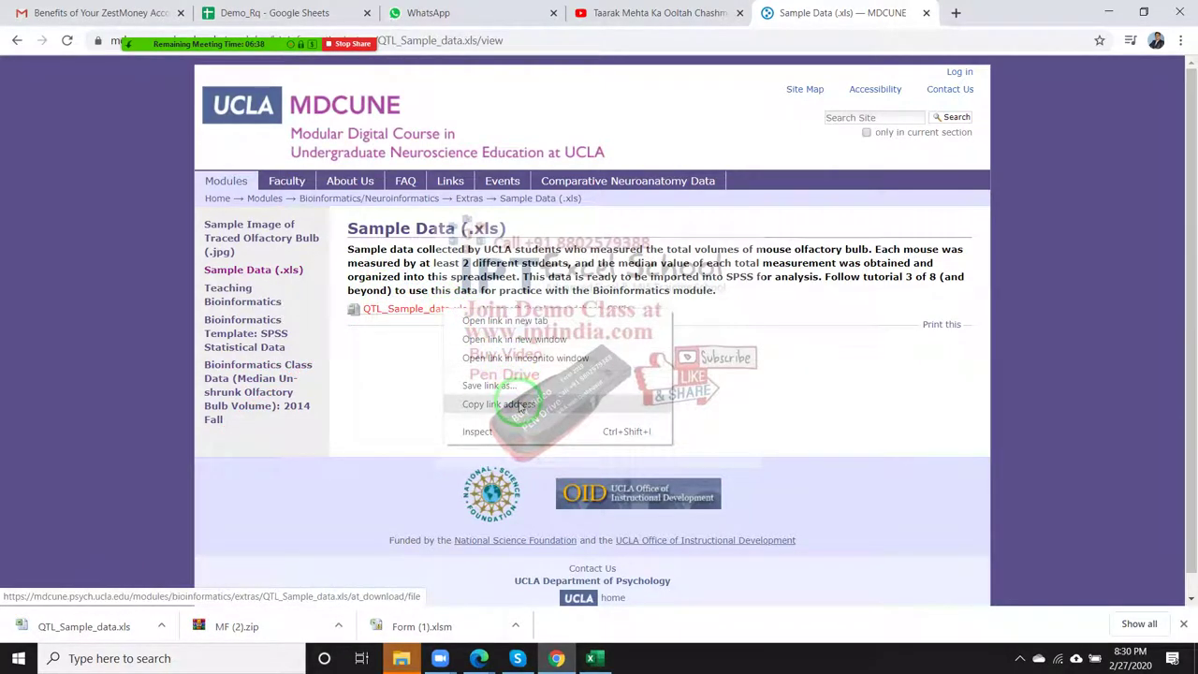
{"action": "left_click", "coordinate": [522, 409]}
{"action": "left_click", "coordinate": [591, 655]}
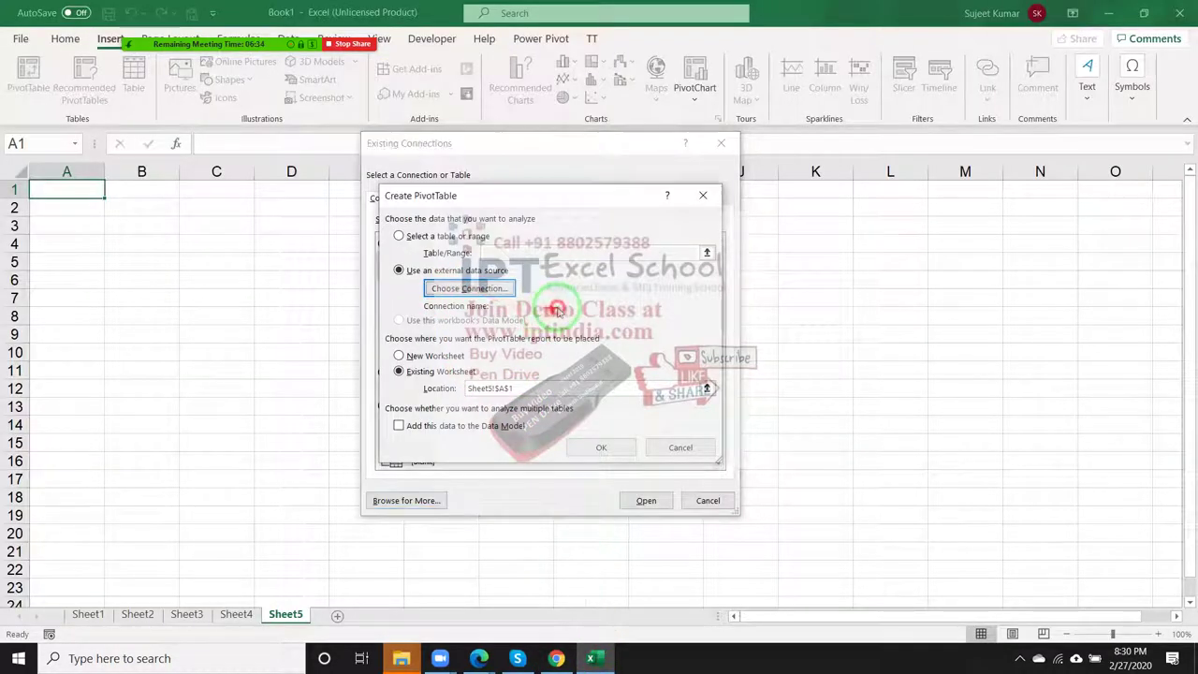
Step: Via Browse for More, paste the QTL_Sample_data.xls URL as the file name and open it
{"action": "left_click_drag", "start_coordinate": [906, 265], "coordinate": [713, 216]}
{"action": "mouse_move", "coordinate": [600, 140]}
{"action": "left_mouse_down"}
{"action": "mouse_move", "coordinate": [602, 119]}
{"action": "mouse_move", "coordinate": [1001, 113]}
{"action": "left_mouse_up"}
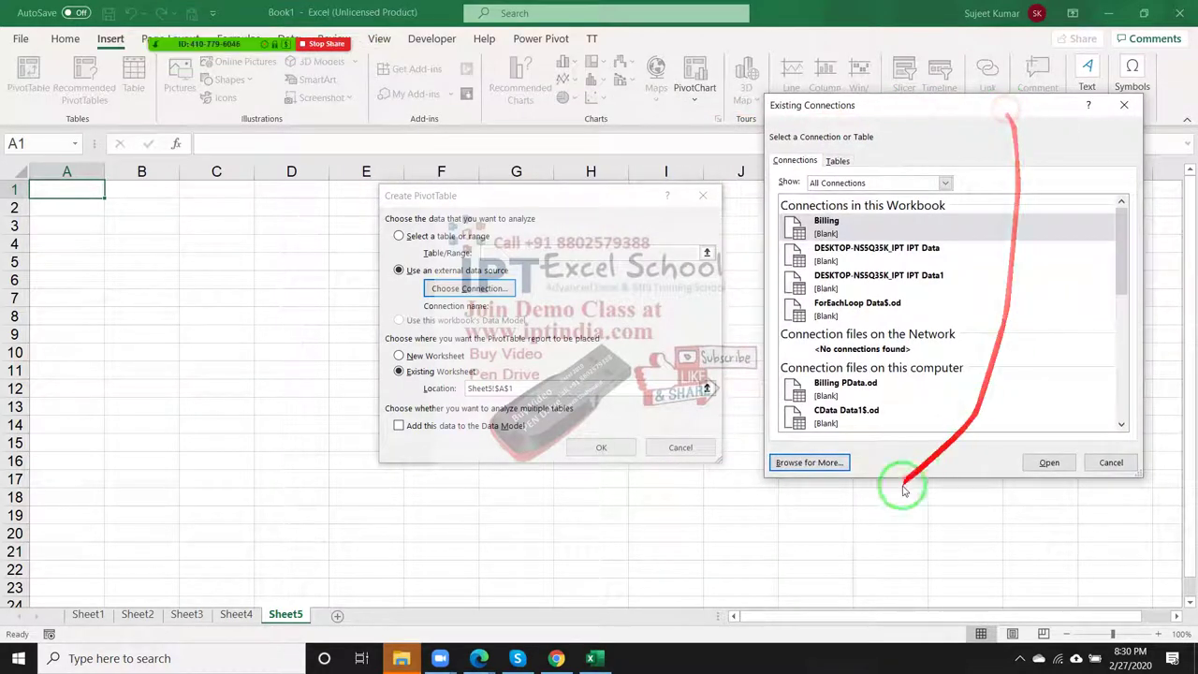
{"action": "left_click", "coordinate": [838, 469]}
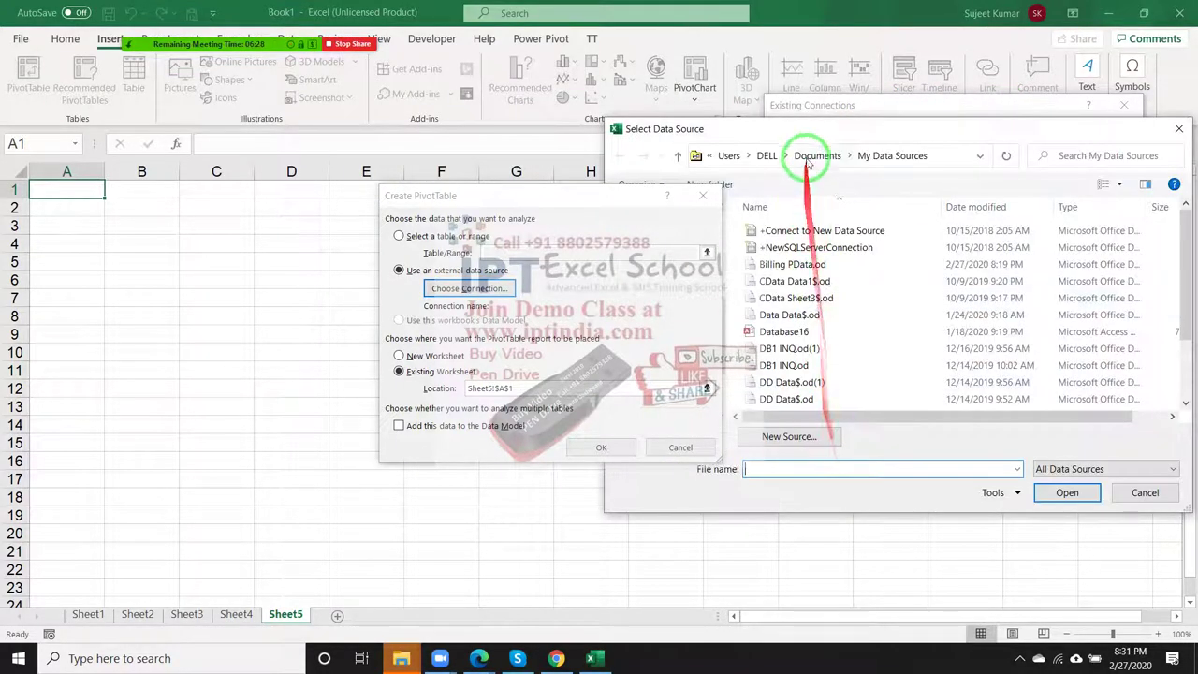
{"action": "left_click_drag", "start_coordinate": [808, 136], "coordinate": [873, 131]}
{"action": "left_click", "coordinate": [880, 470]}
{"action": "key", "text": "ctrl+v"}
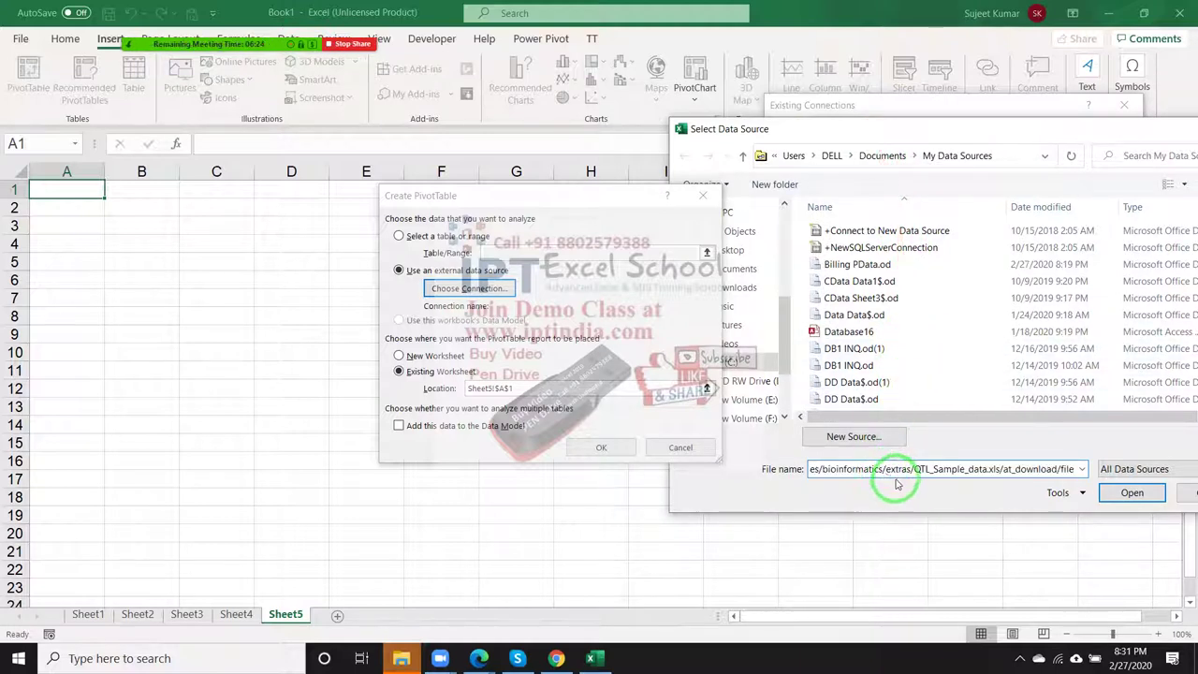
{"action": "left_click", "coordinate": [1069, 468]}
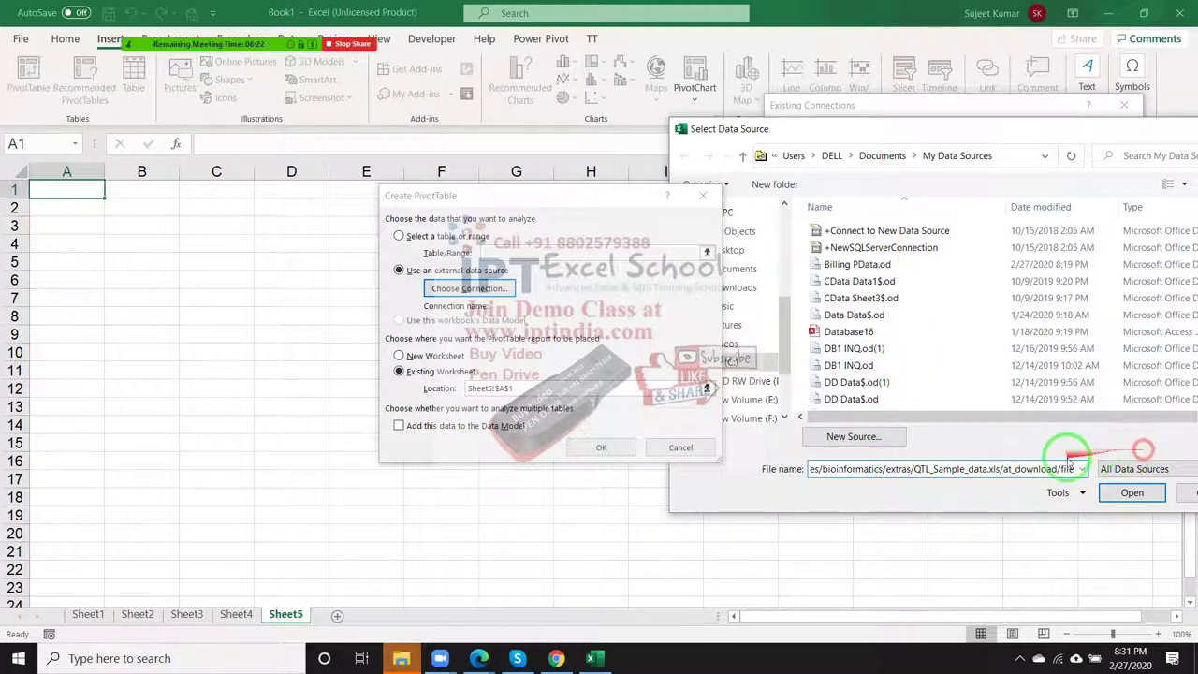
{"action": "left_click_drag", "start_coordinate": [1067, 466], "coordinate": [674, 462]}
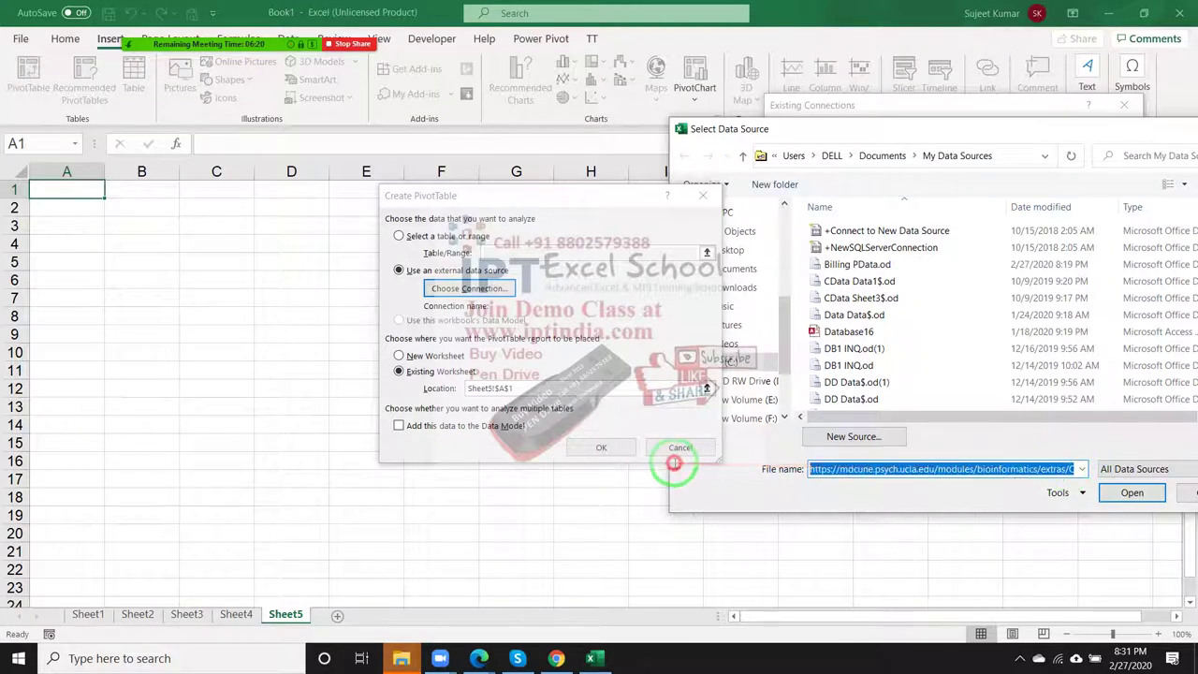
{"action": "left_click", "coordinate": [1075, 459]}
{"action": "left_click_drag", "start_coordinate": [1075, 459], "coordinate": [1194, 454]}
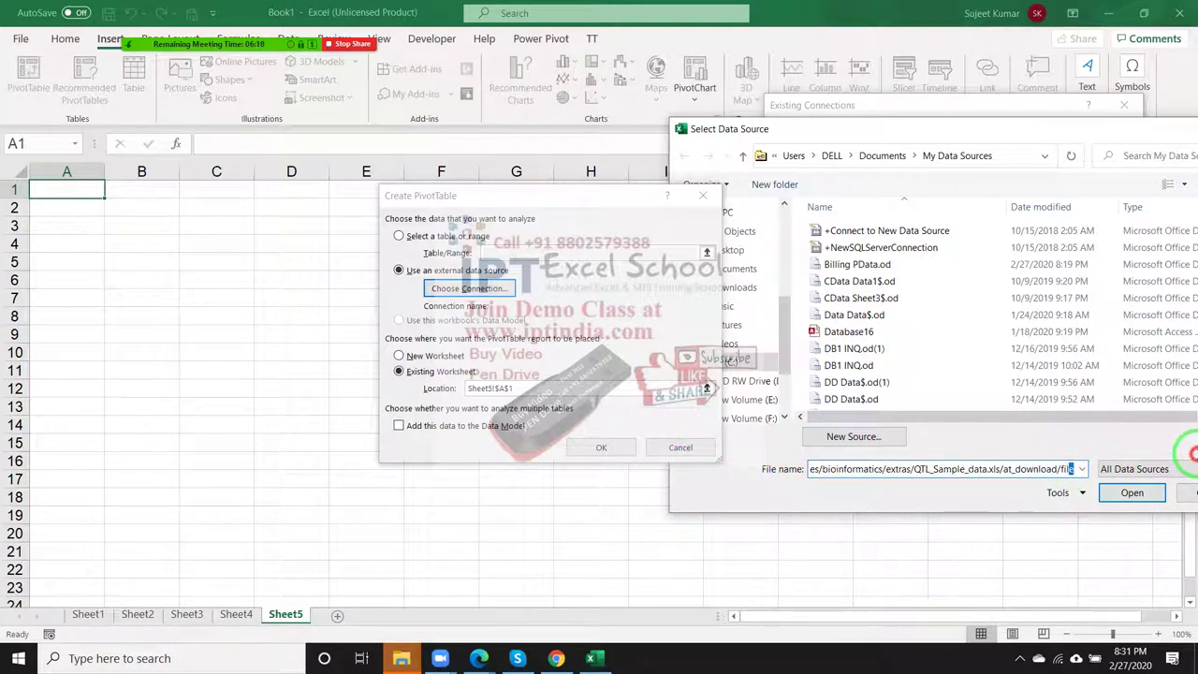
{"action": "left_click", "coordinate": [1129, 494]}
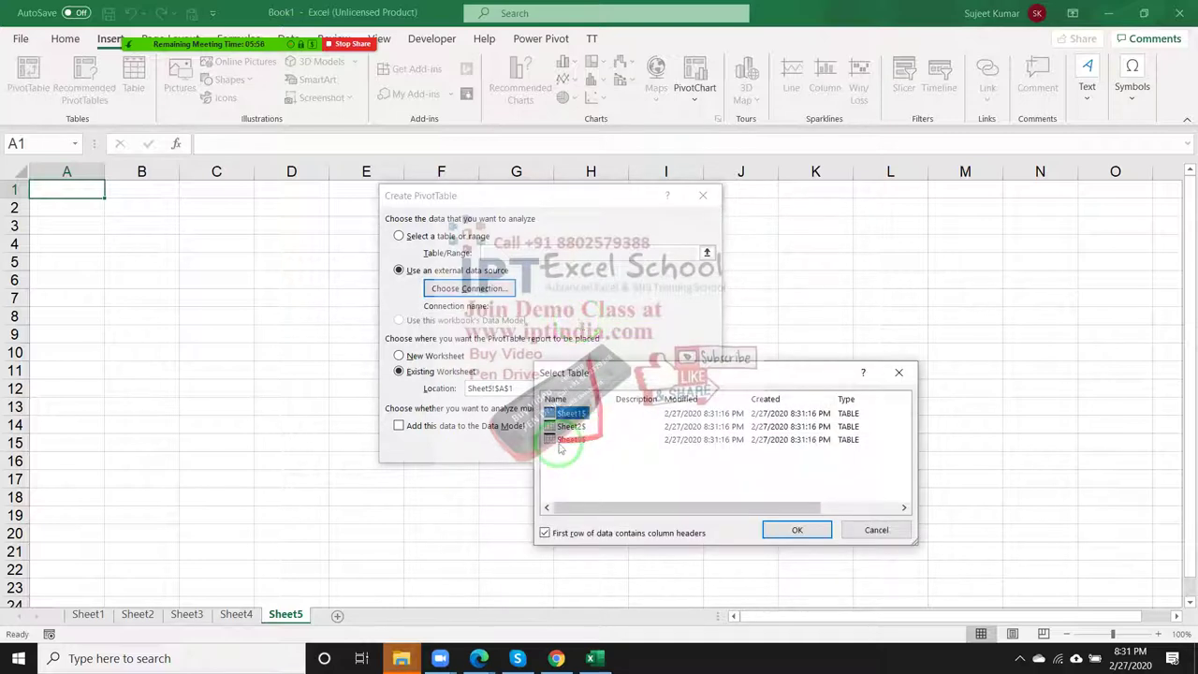
Step: Choose Sheet1$ as the source table and create the PivotTable at Sheet5!A1
{"action": "left_click", "coordinate": [789, 532]}
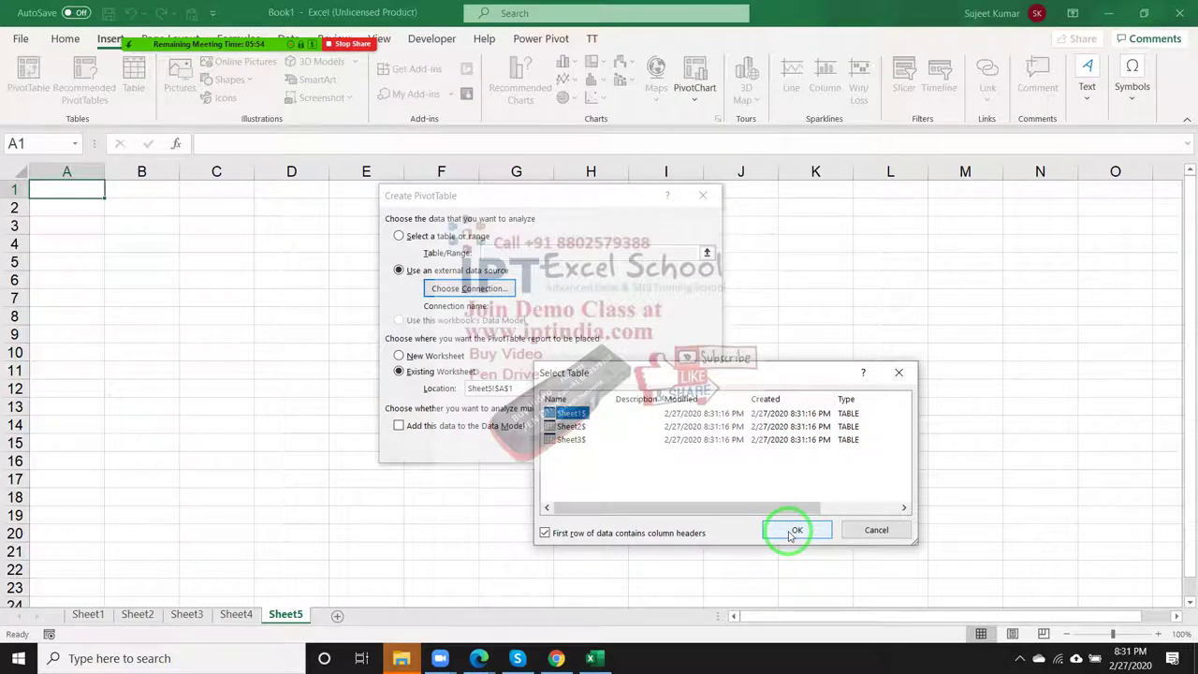
{"action": "left_click", "coordinate": [789, 531]}
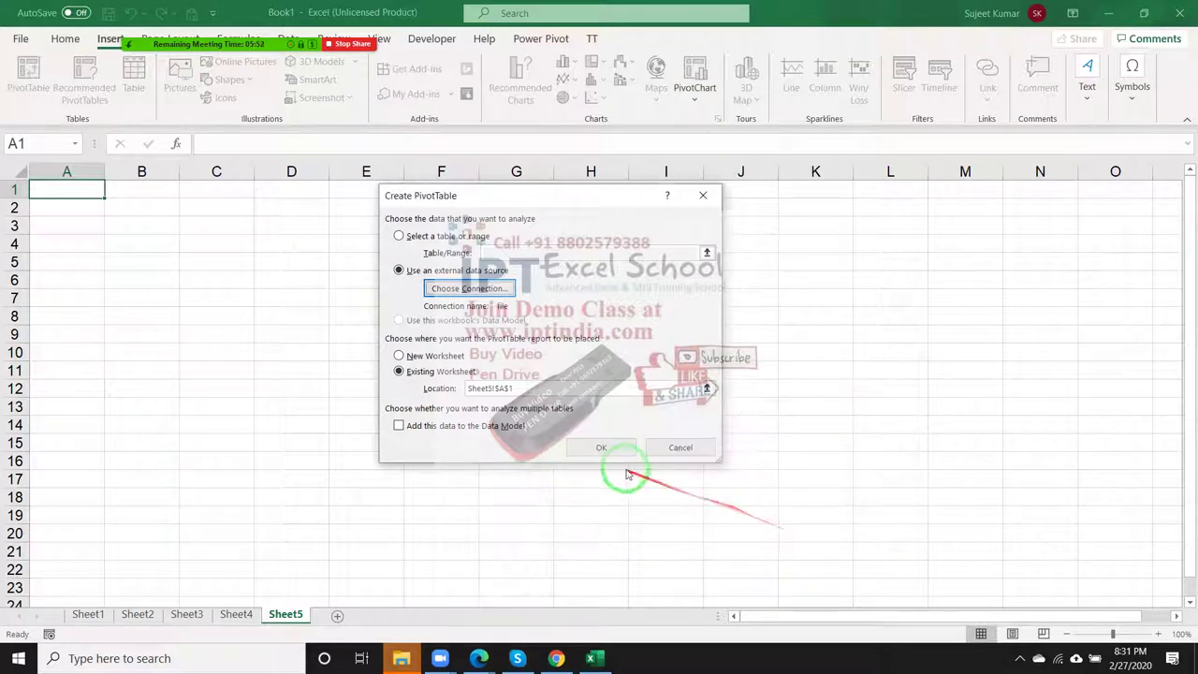
{"action": "left_click", "coordinate": [600, 458]}
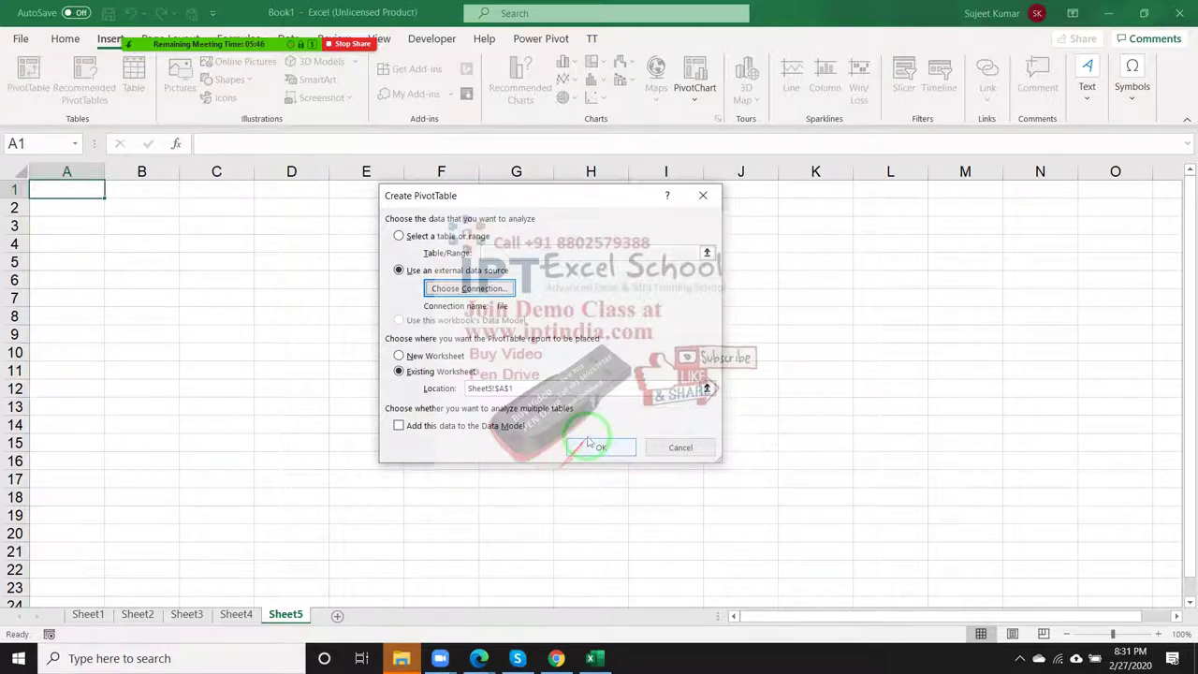
{"action": "left_click", "coordinate": [588, 447]}
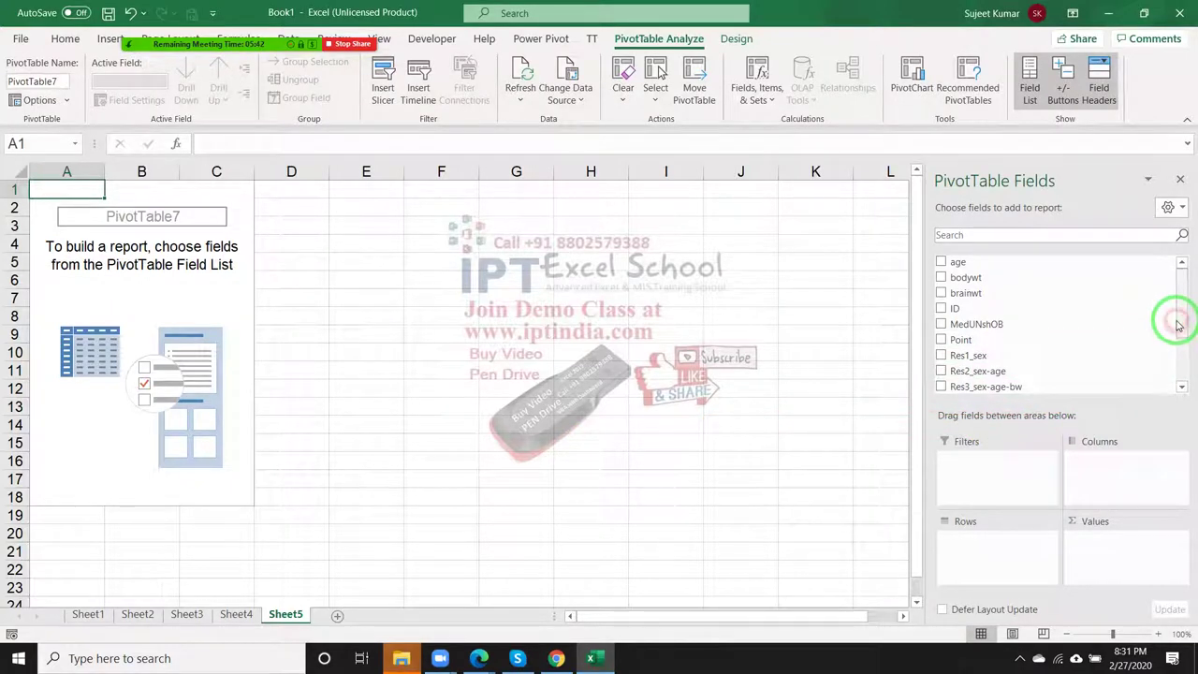
{"action": "left_click_drag", "start_coordinate": [1178, 324], "coordinate": [1183, 365]}
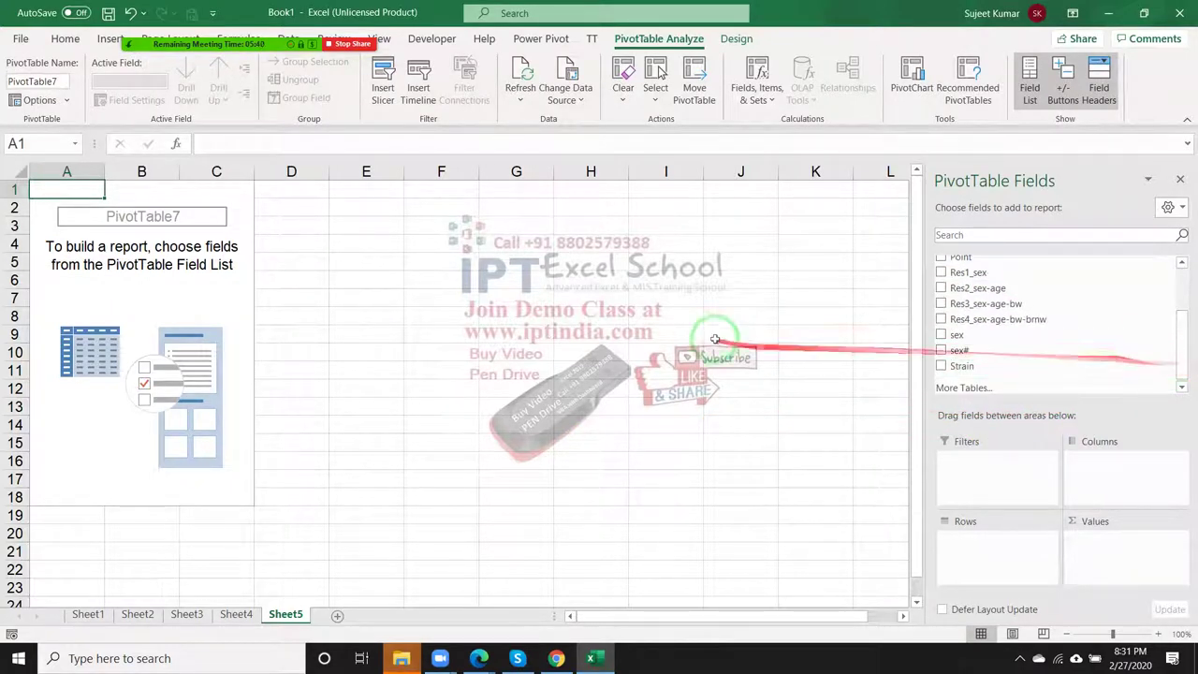
{"action": "left_click", "coordinate": [672, 316]}
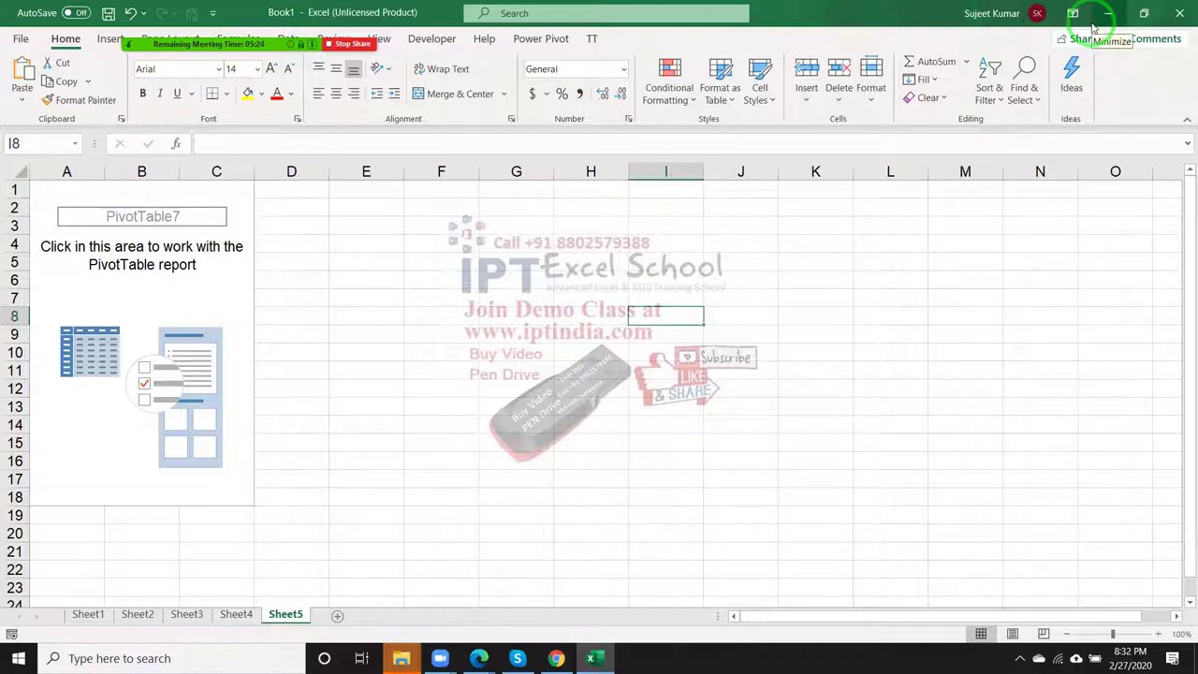
Step: Minimize Excel and refresh the Windows desktop
{"action": "left_click", "coordinate": [1096, 24]}
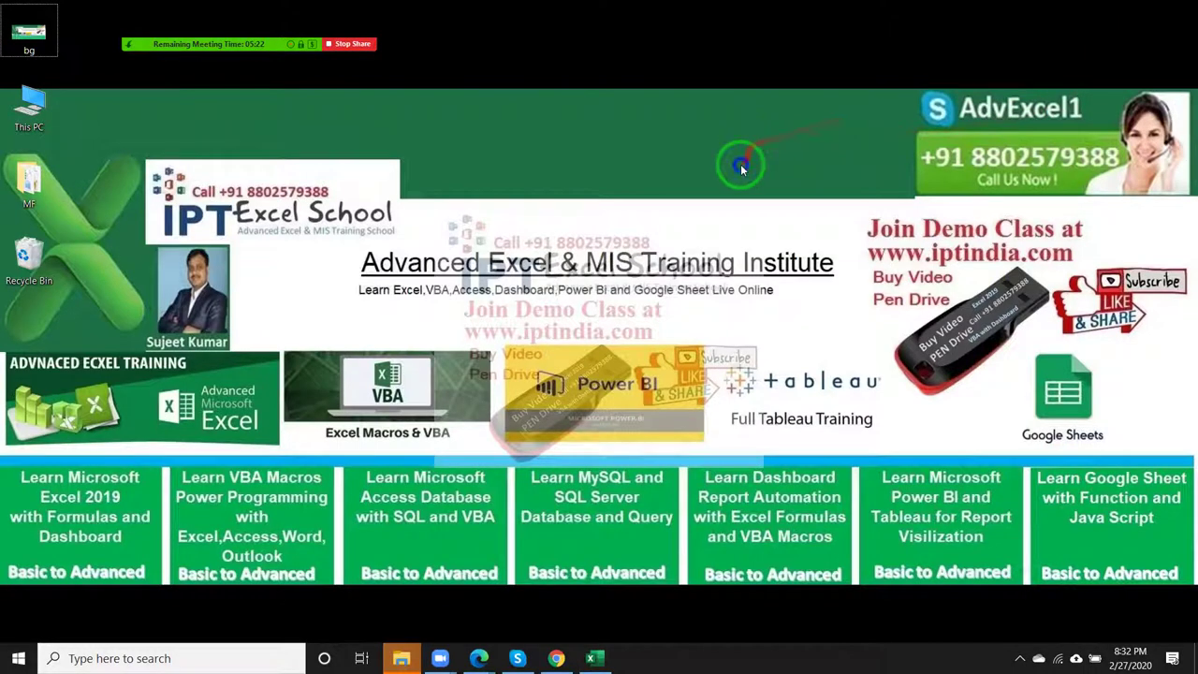
{"action": "right_click", "coordinate": [802, 216]}
{"action": "left_click", "coordinate": [802, 212]}
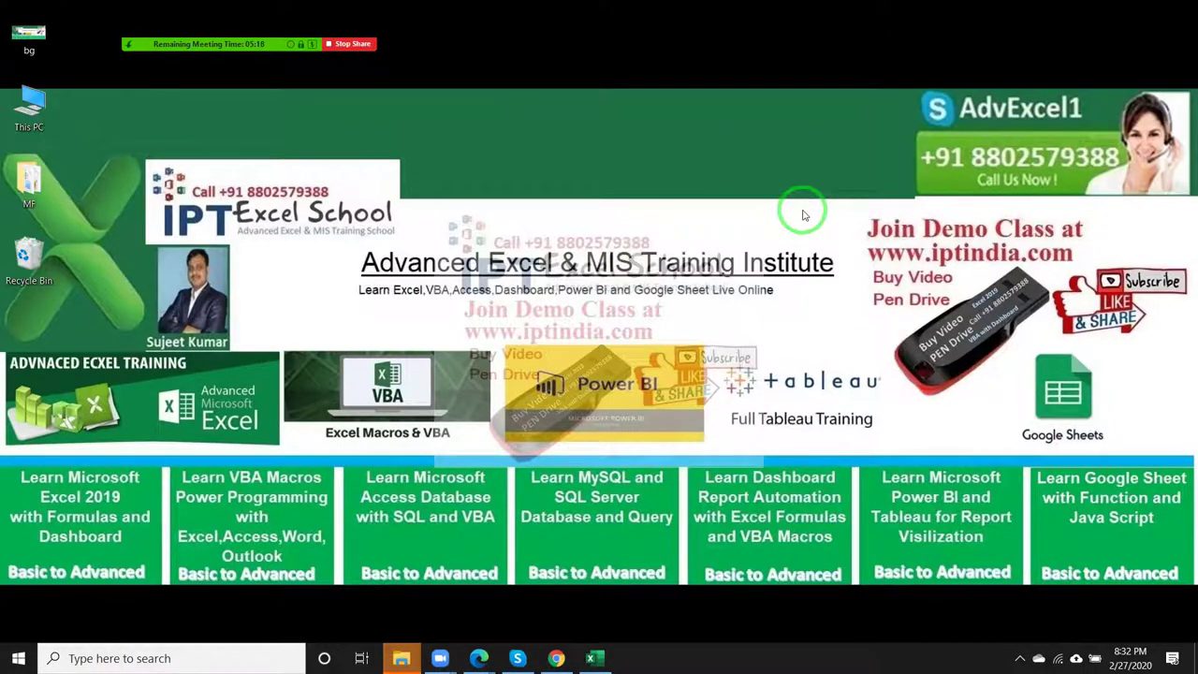